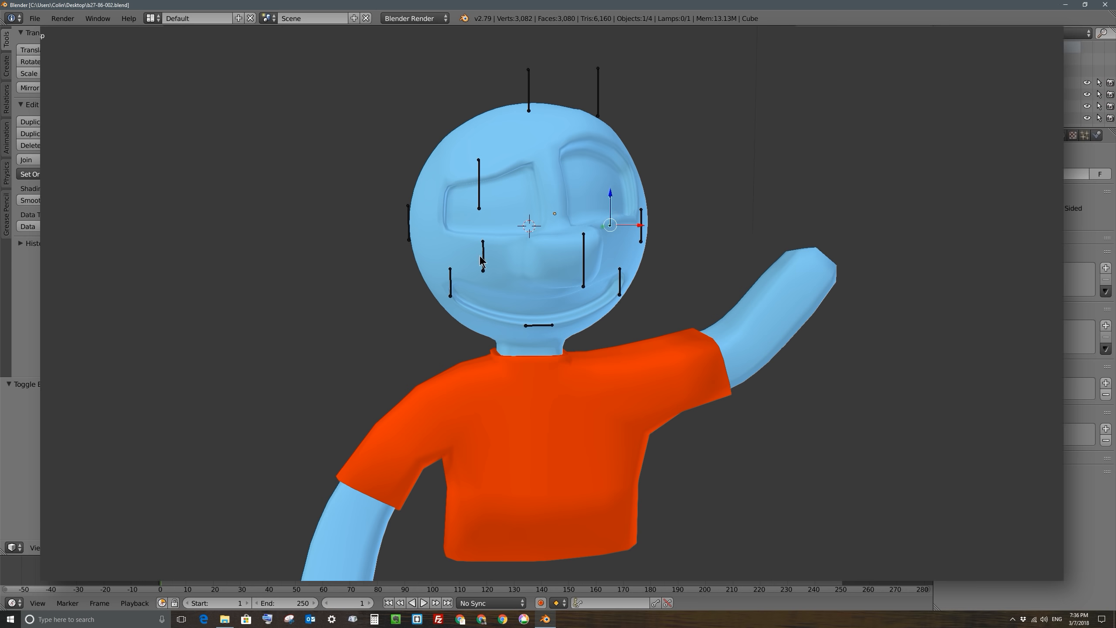
# Step: Lower the cheek control and the mouth-corner control on the character's right side of the face
pyautogui.rightClick(484, 253)
pyautogui.moveTo(484, 255); pyautogui.dragTo(484, 296)
pyautogui.rightClick(452, 286)
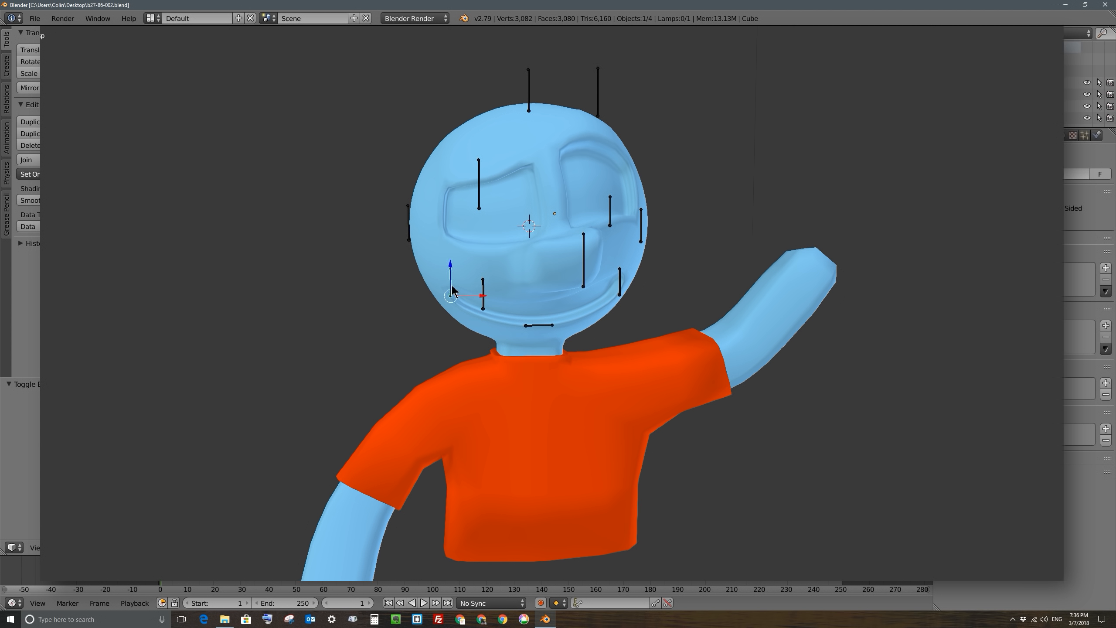
pyautogui.press('g')
pyautogui.click(448, 301)
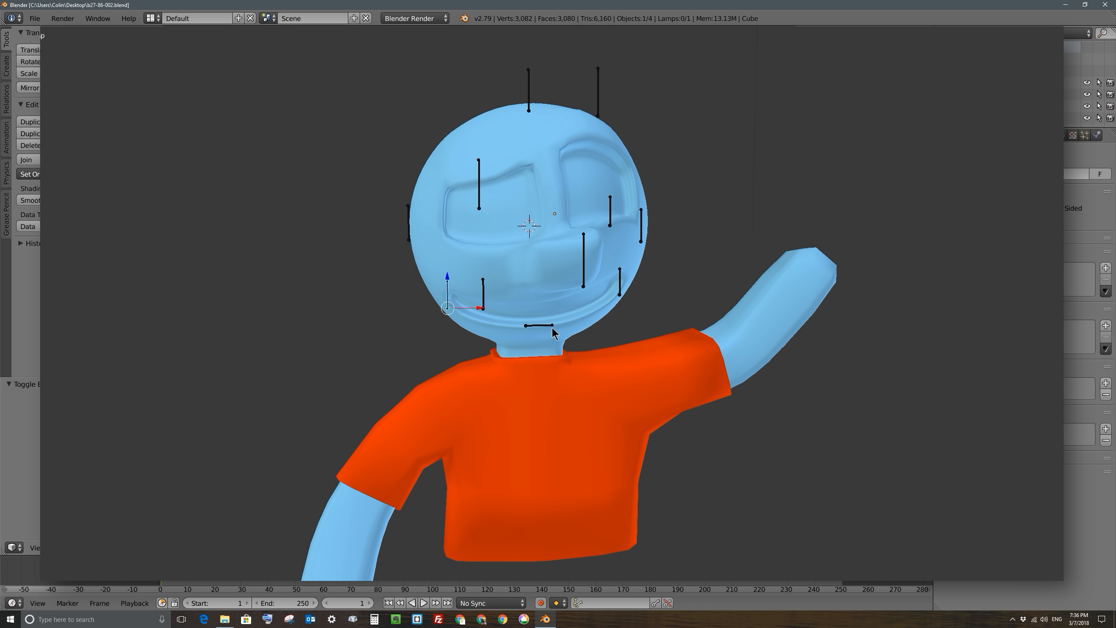
# Step: Adjust the chin control below the mouth and move the side-of-head control inward on the character's right side
pyautogui.rightClick(549, 326)
pyautogui.press('g')
pyautogui.click(546, 326)
pyautogui.rightClick(408, 217)
pyautogui.press('g')
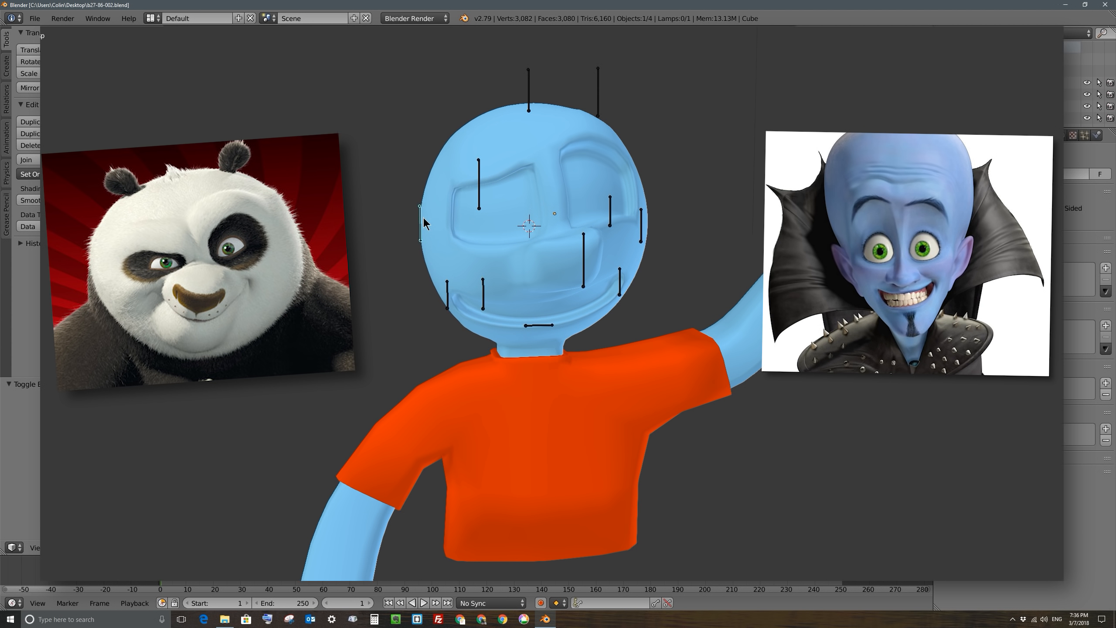
pyautogui.click(418, 218)
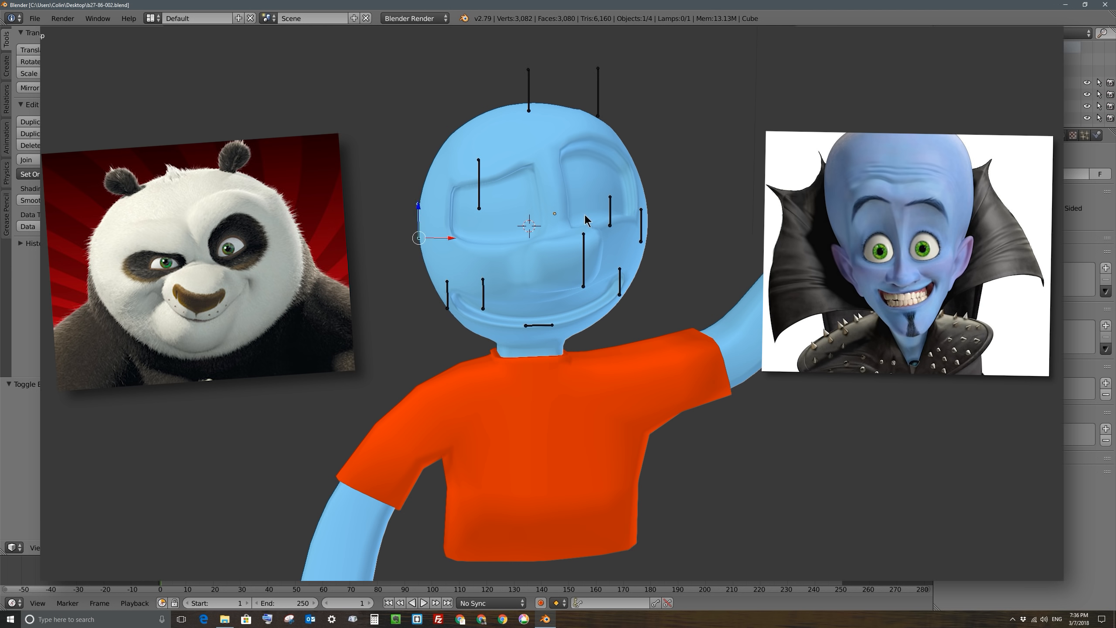
# Step: Raise the crown control above the character's left eye and reposition the eyebrow control over the right eye
pyautogui.rightClick(598, 106)
pyautogui.moveTo(597, 104); pyautogui.dragTo(594, 73)
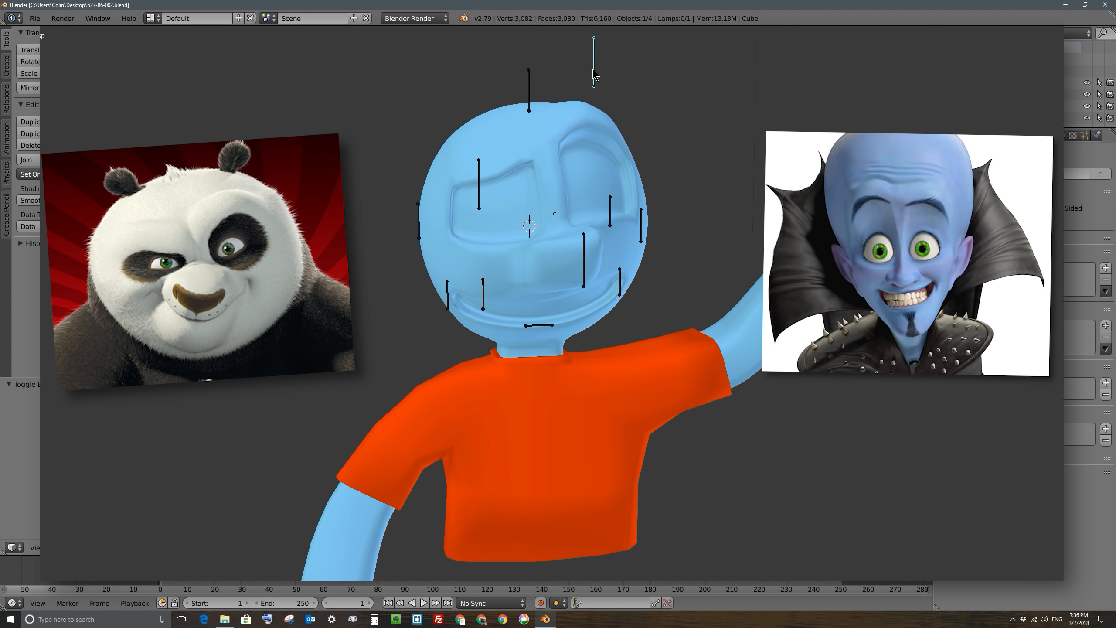
pyautogui.rightClick(479, 182)
pyautogui.press('g')
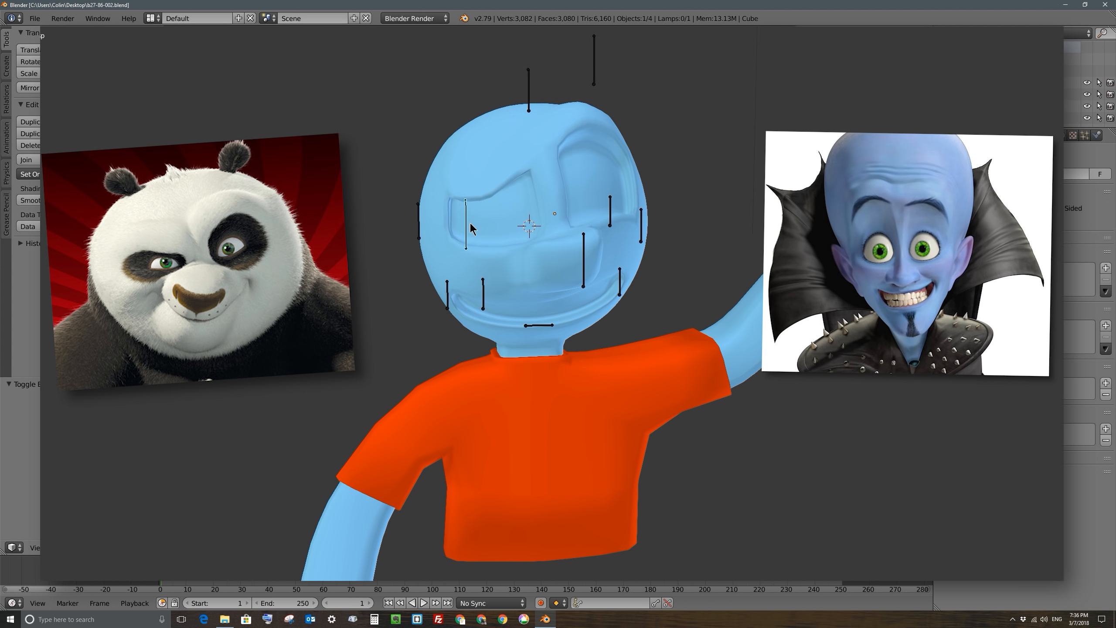
pyautogui.click(489, 205)
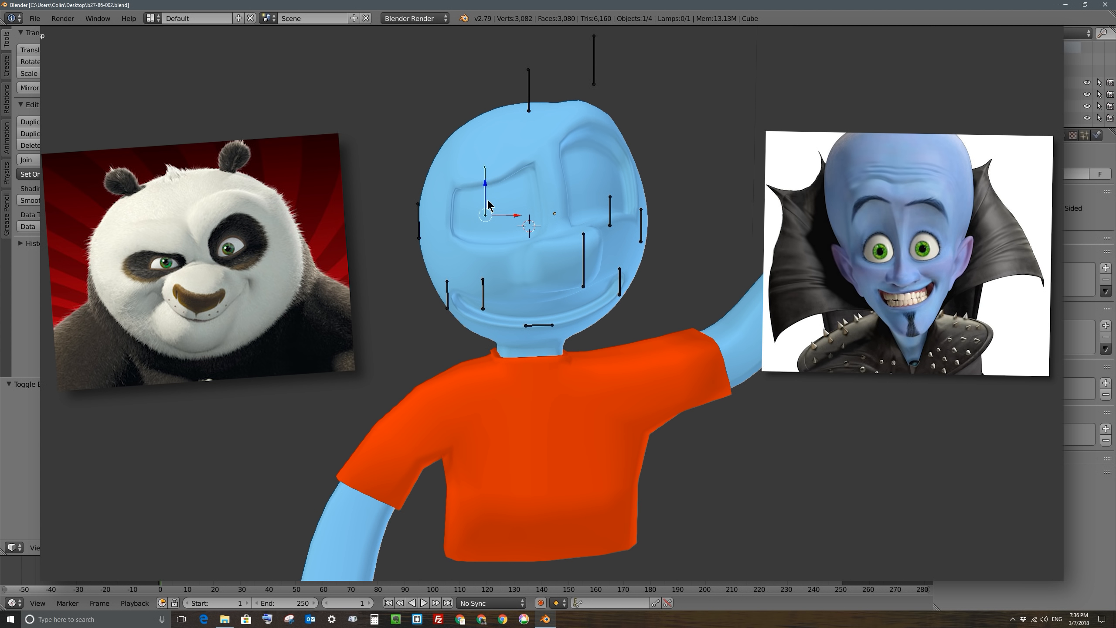
# Step: Try to pull the side-of-face control on the character's left side outward and down
pyautogui.rightClick(640, 230)
pyautogui.moveTo(643, 211); pyautogui.dragTo(641, 256)
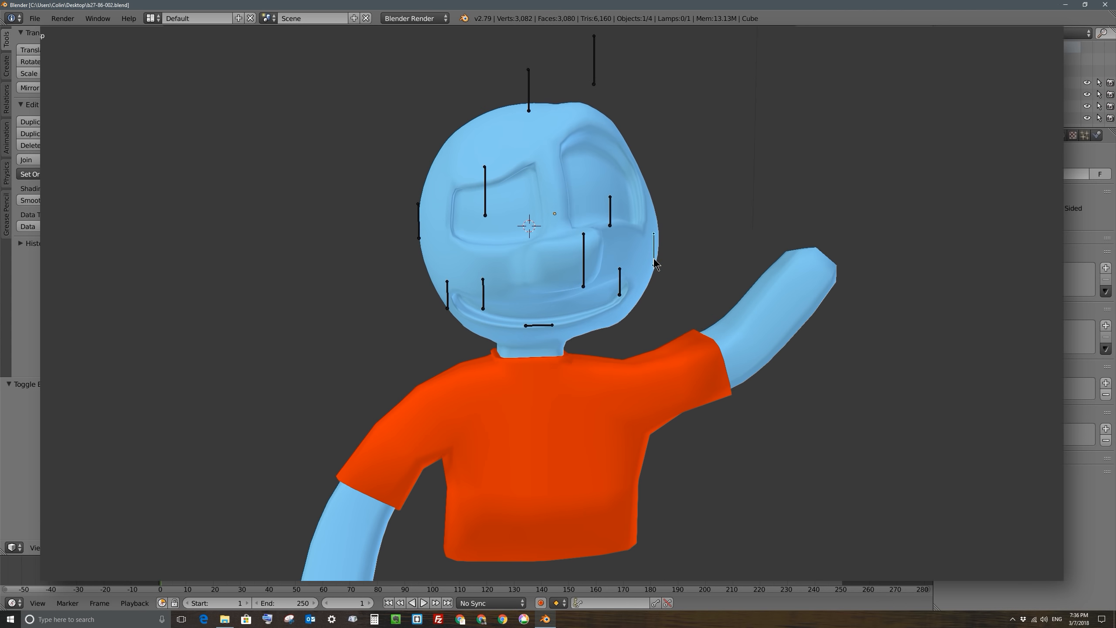
pyautogui.rightClick(639, 235)
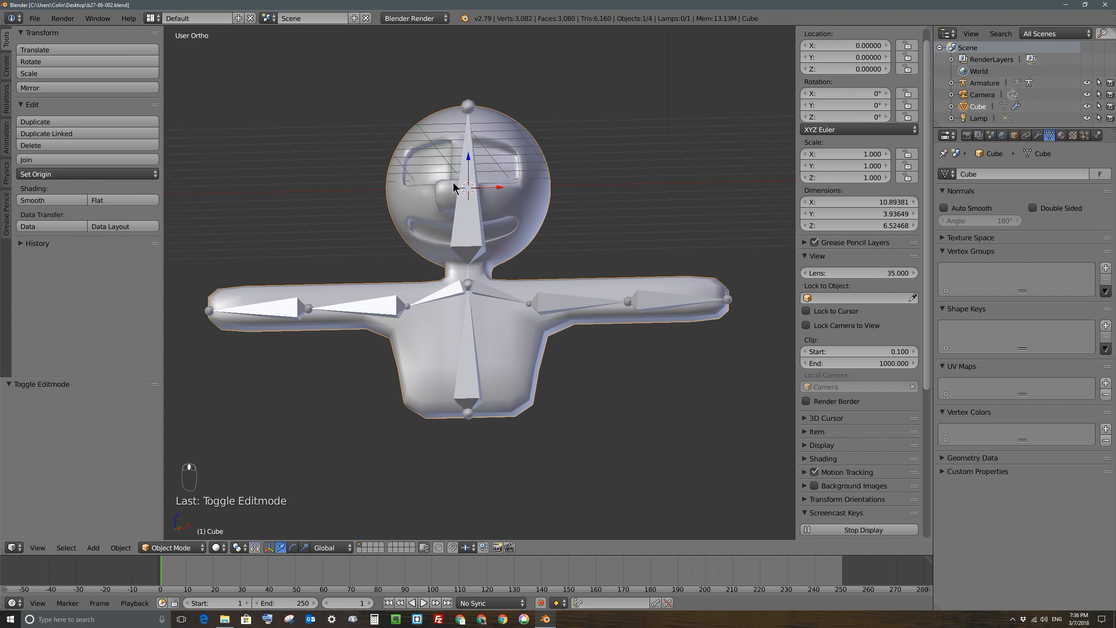
# Step: Examine the character's body mesh and its armature from the front, selecting each in turn
pyautogui.moveTo(454, 182); pyautogui.dragTo(510, 182, button='middle')
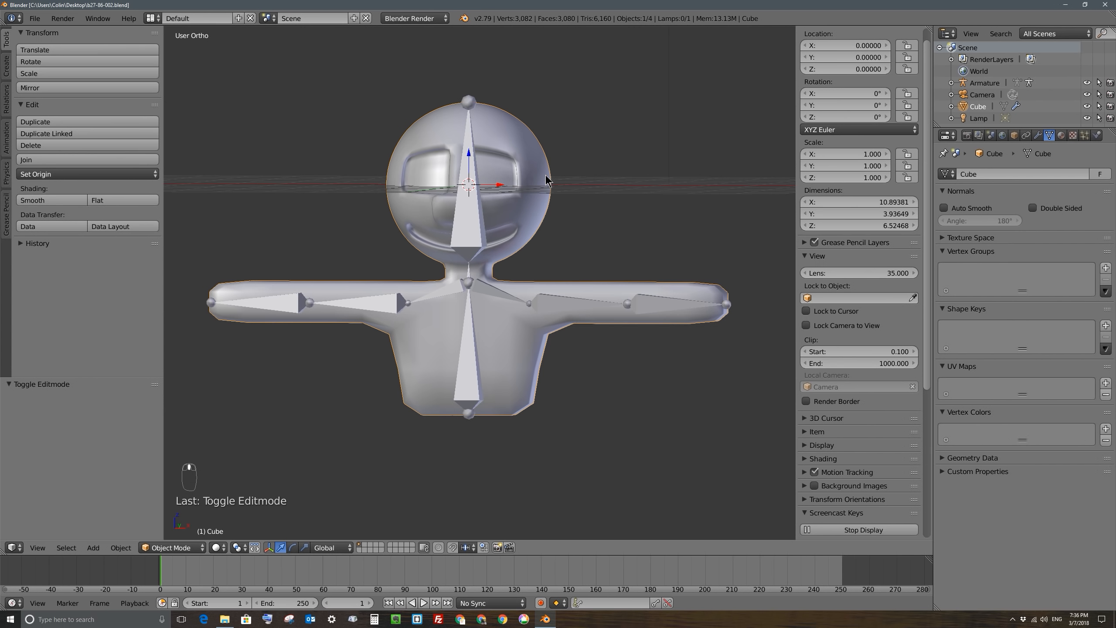
pyautogui.scroll(2, 482, 174)
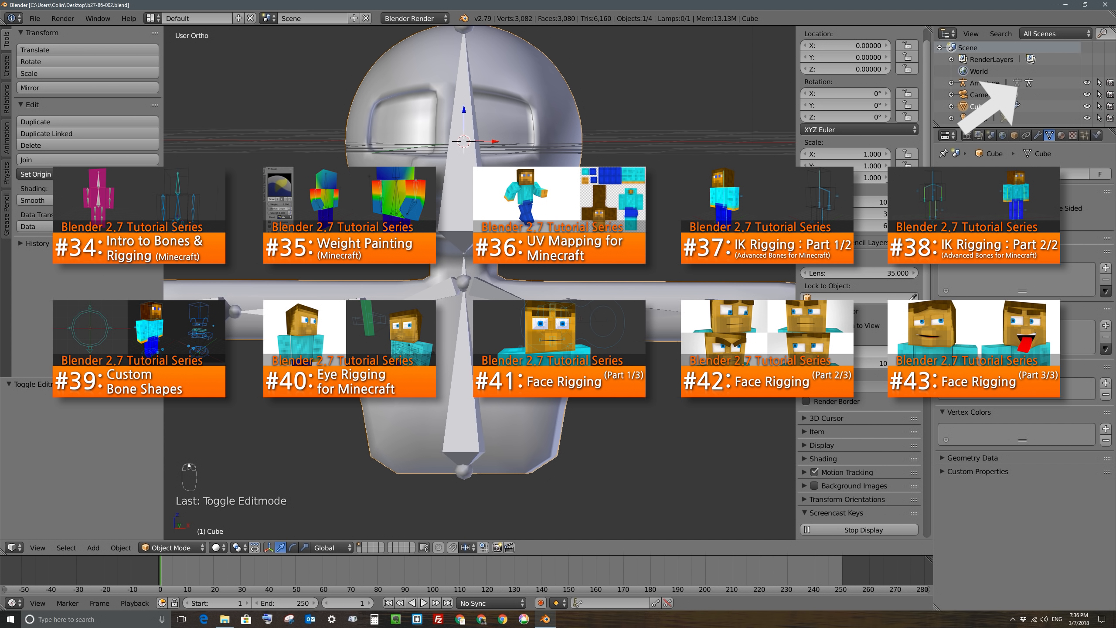
pyautogui.scroll(-2, 496, 164)
pyautogui.rightClick(504, 124)
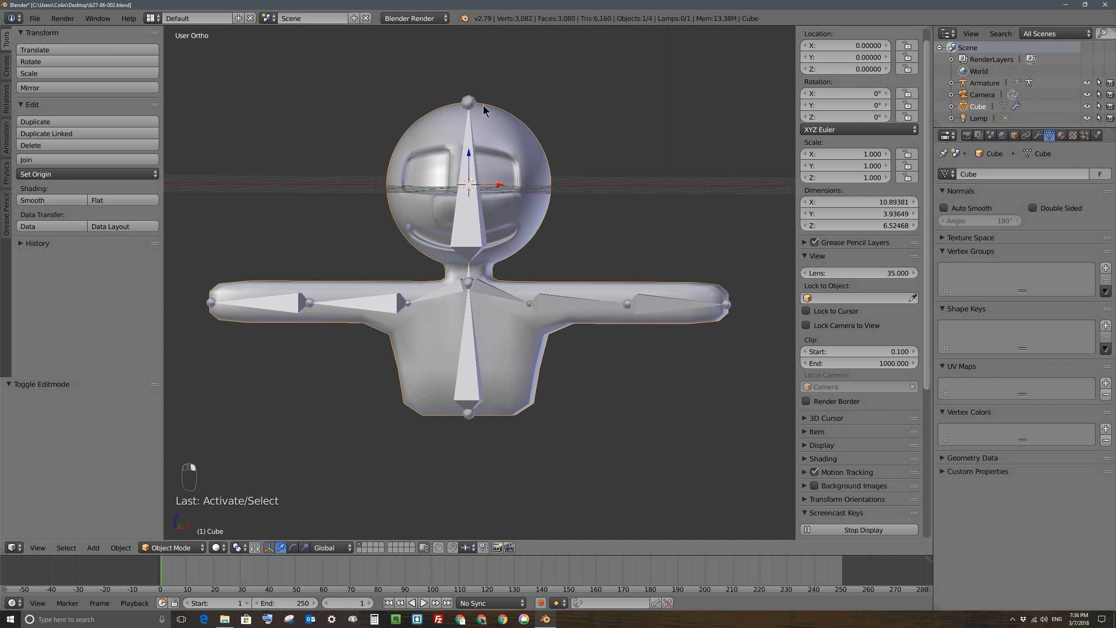
pyautogui.rightClick(474, 152)
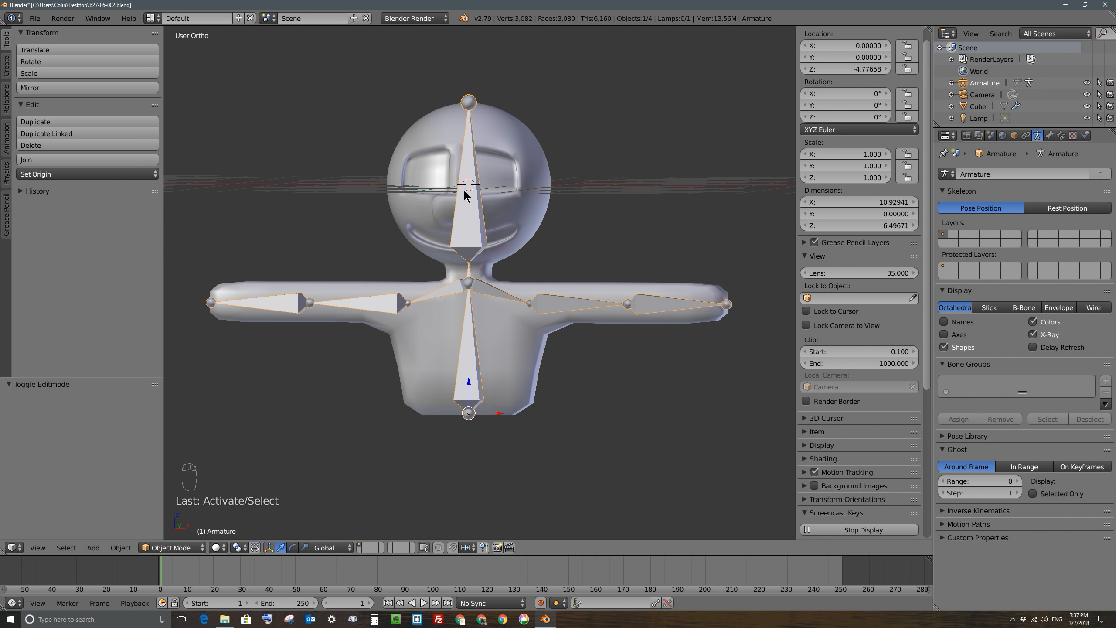
pyautogui.moveTo(498, 201)
pyautogui.mouseDown(button='middle')
pyautogui.moveTo(468, 200)
pyautogui.moveTo(504, 199)
pyautogui.mouseUp(button='middle')
pyautogui.press('KP_1')
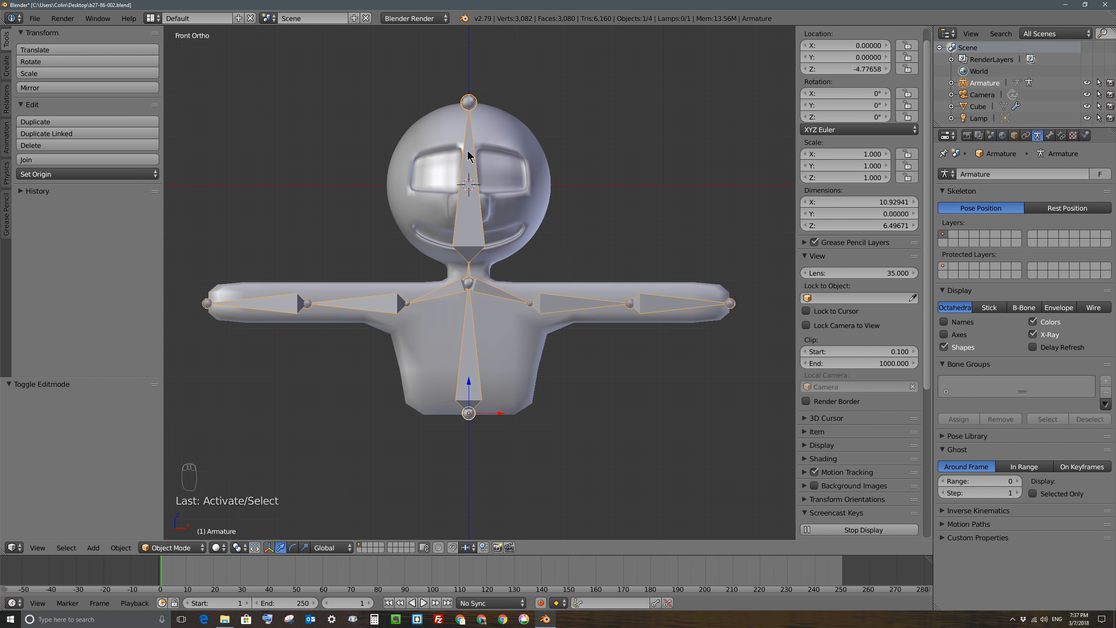
pyautogui.click(511, 128)
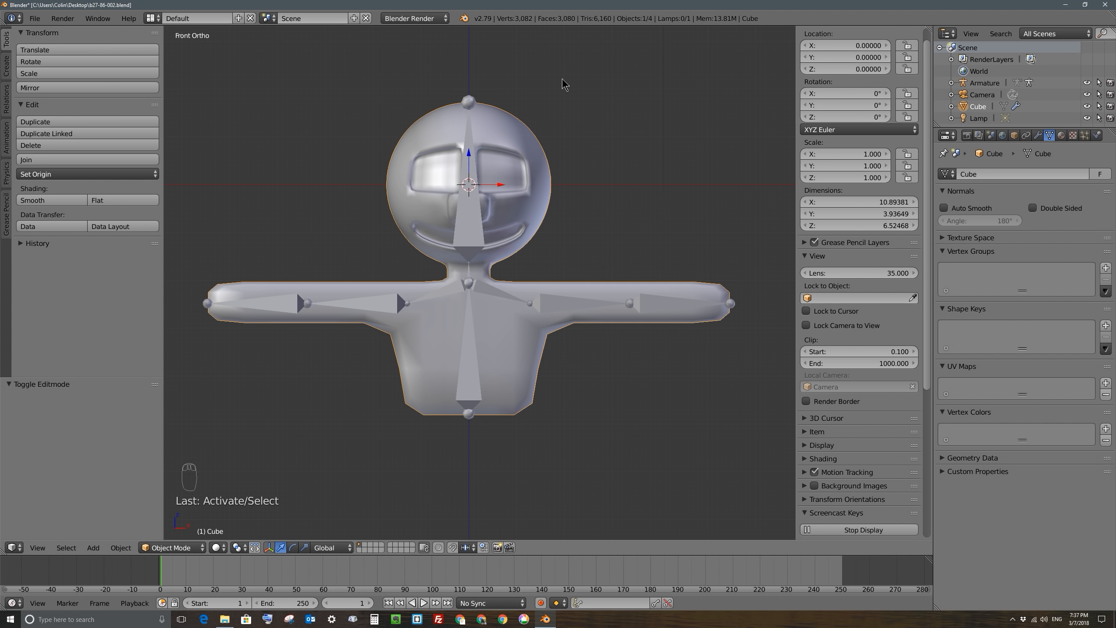
pyautogui.rightClick(468, 132)
pyautogui.rightClick(514, 132)
# Step: Snap the 3D cursor to the scene center and add a mesh cube there
pyautogui.hotkey('shift', 's')
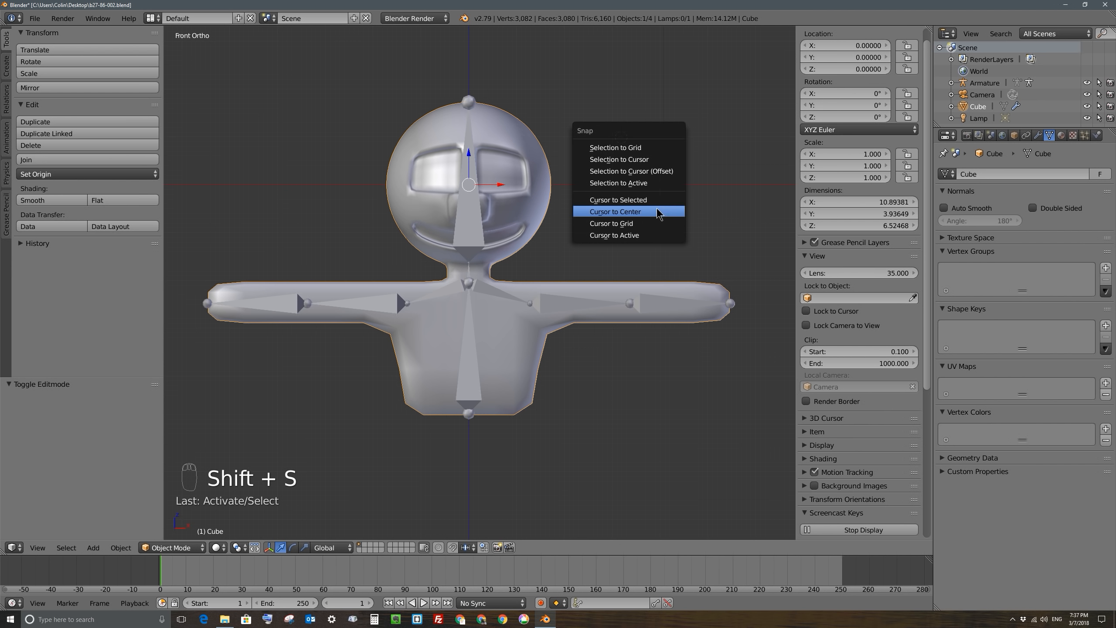
pyautogui.click(631, 214)
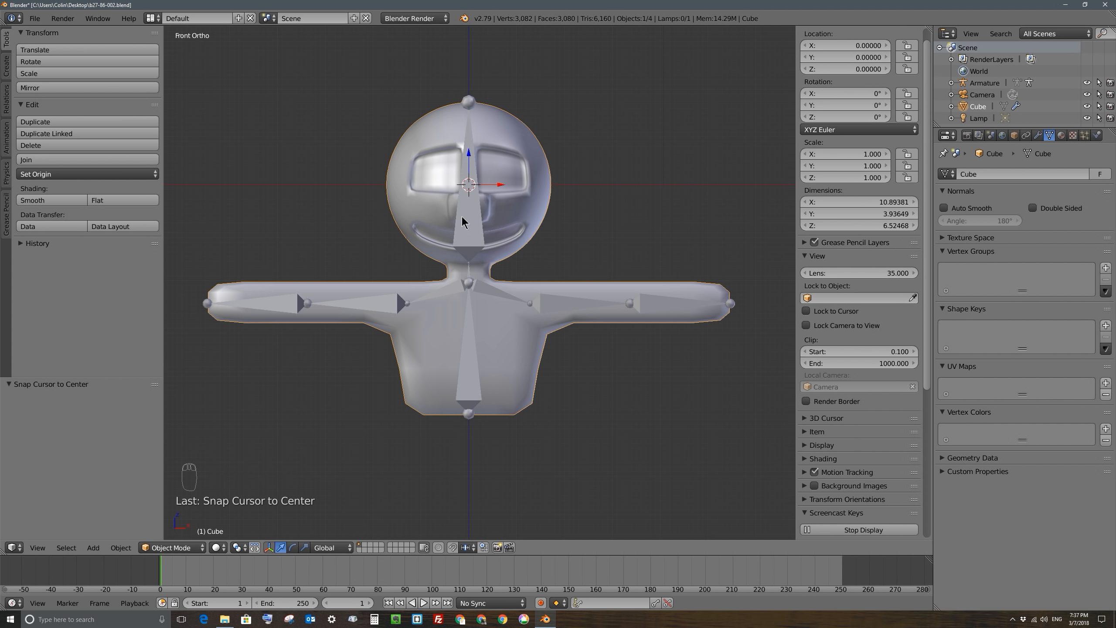
pyautogui.hotkey('shift', 'a')
pyautogui.moveTo(484, 134)
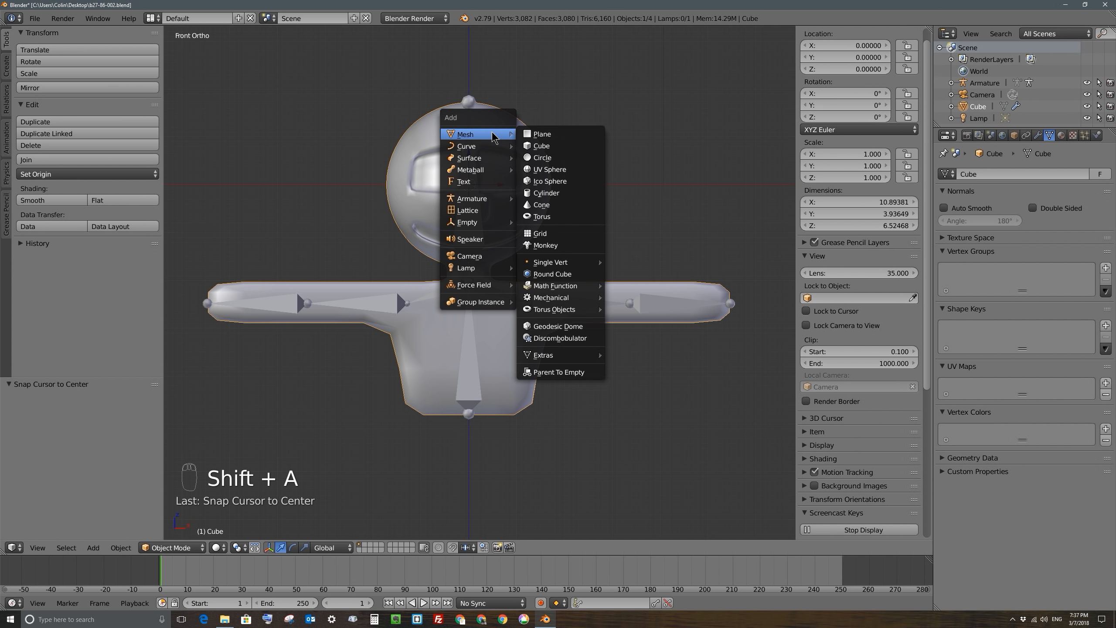
pyautogui.click(554, 150)
# Step: Scale the new cube uniformly by about 1.512 around the character's head
pyautogui.press('s')
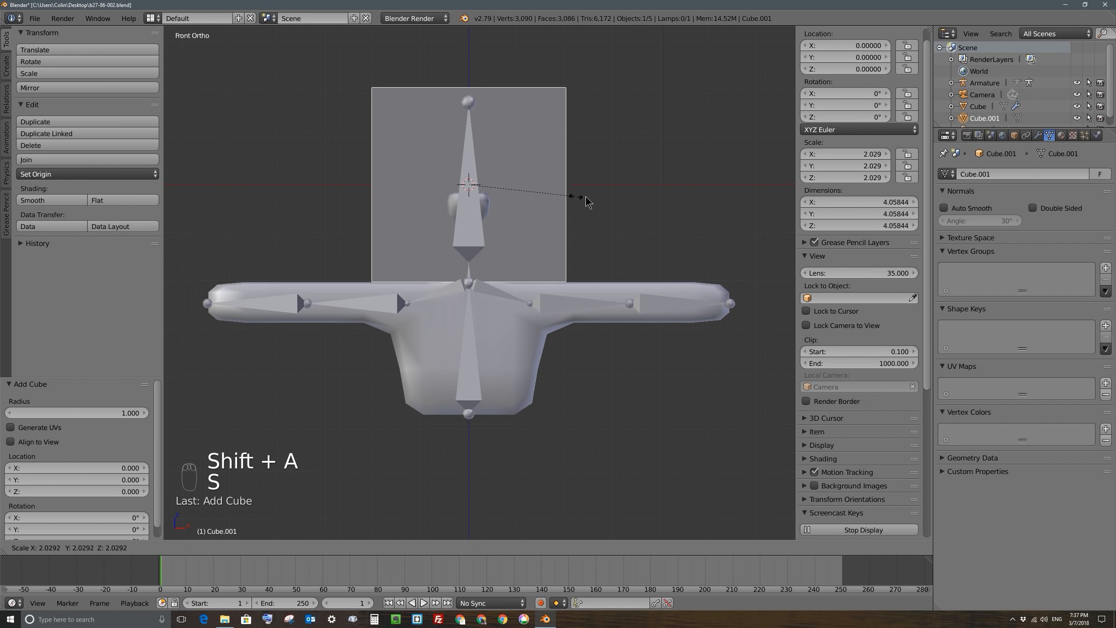
pyautogui.rightClick(561, 192)
pyautogui.press('s')
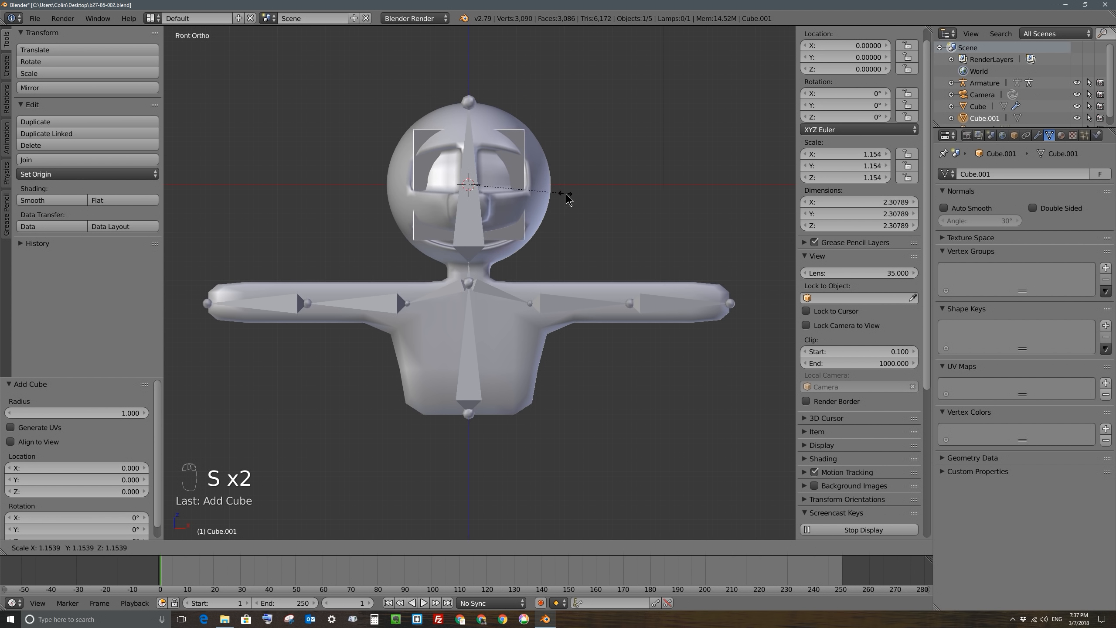
pyautogui.click(393, 264)
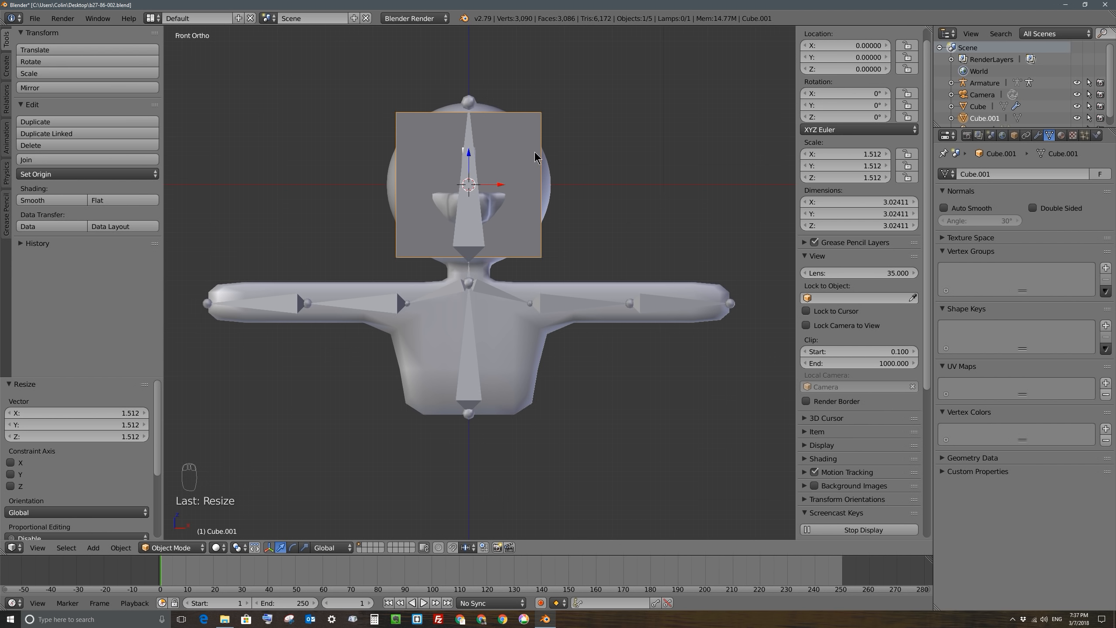
# Step: Enter Edit Mode on the cube and apply Subdivide Smooth with 3 cuts to round it into a sphere
pyautogui.press('Tab')
pyautogui.moveTo(536, 148); pyautogui.dragTo(558, 157, button='middle')
pyautogui.press('w')
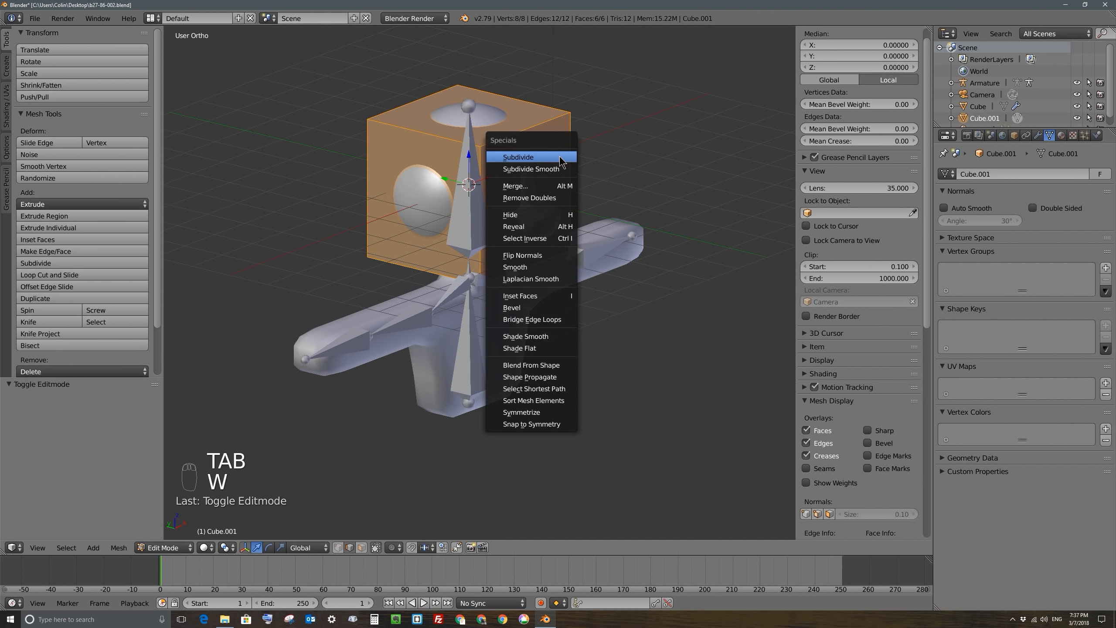
pyautogui.click(552, 169)
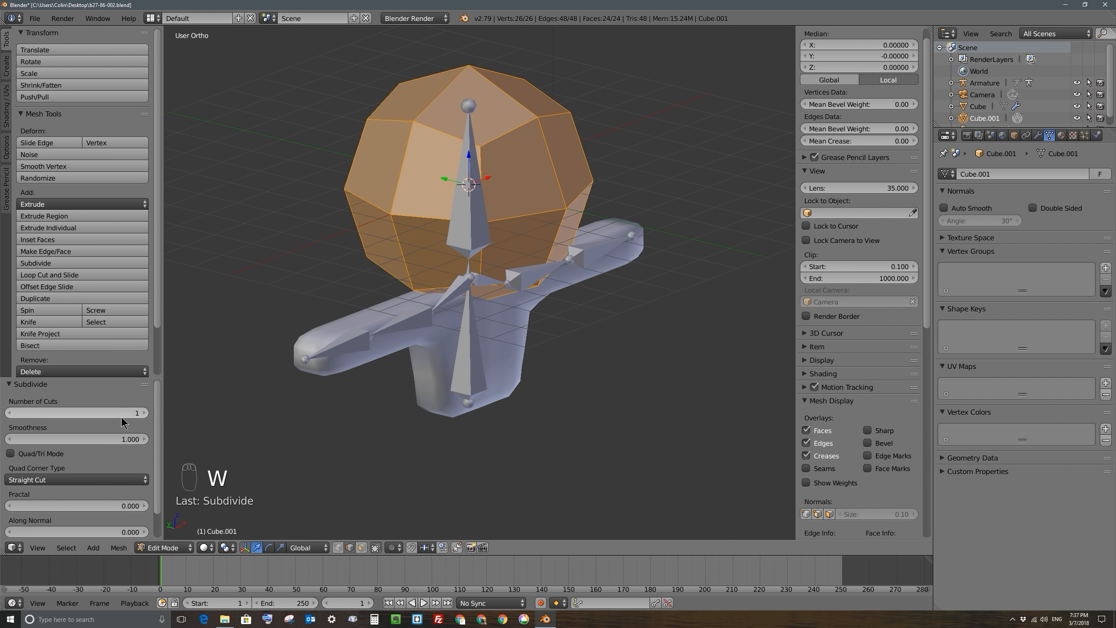
pyautogui.click(144, 413)
pyautogui.click(145, 413)
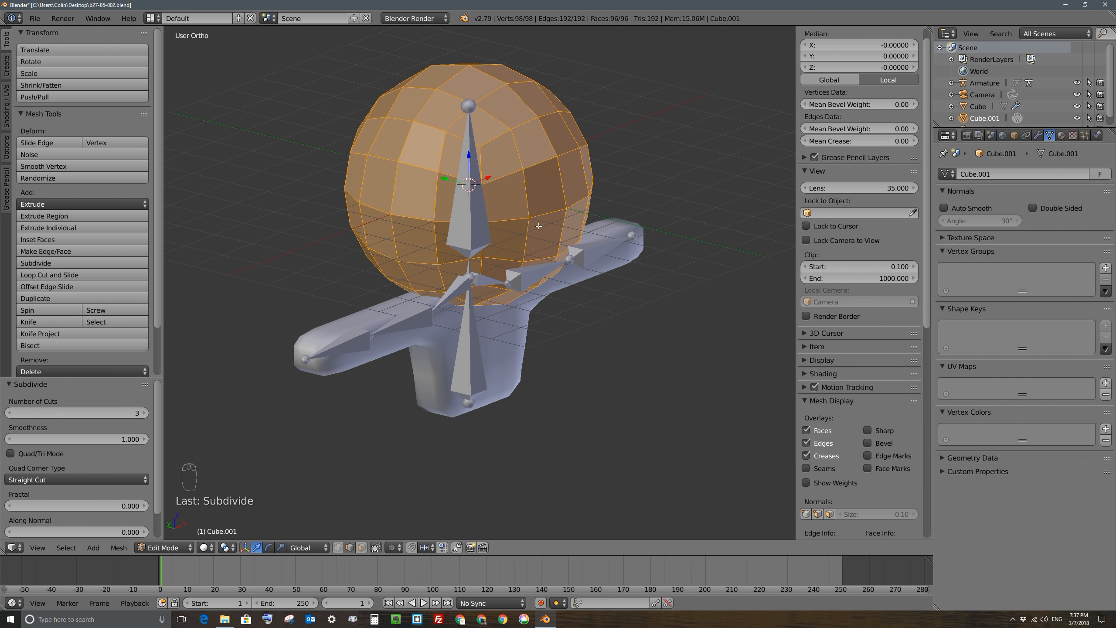
# Step: Scale the rounded mesh by about 0.763 to fit closely around the head, and check its fit at the nose
pyautogui.press('s')
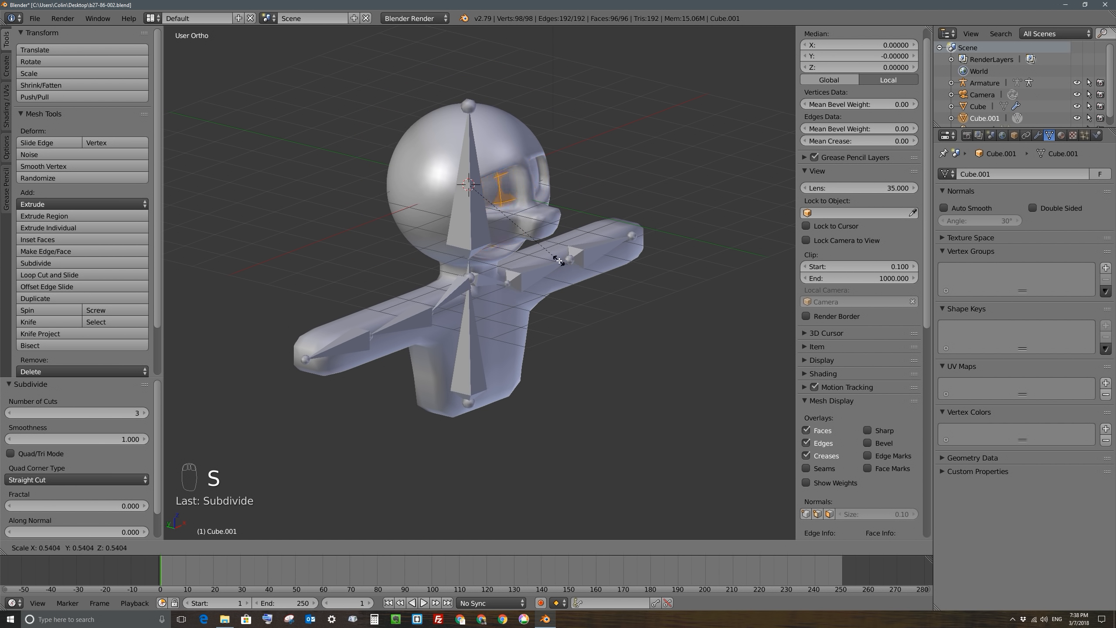
pyautogui.click(610, 274)
pyautogui.moveTo(434, 155); pyautogui.dragTo(474, 139, button='middle')
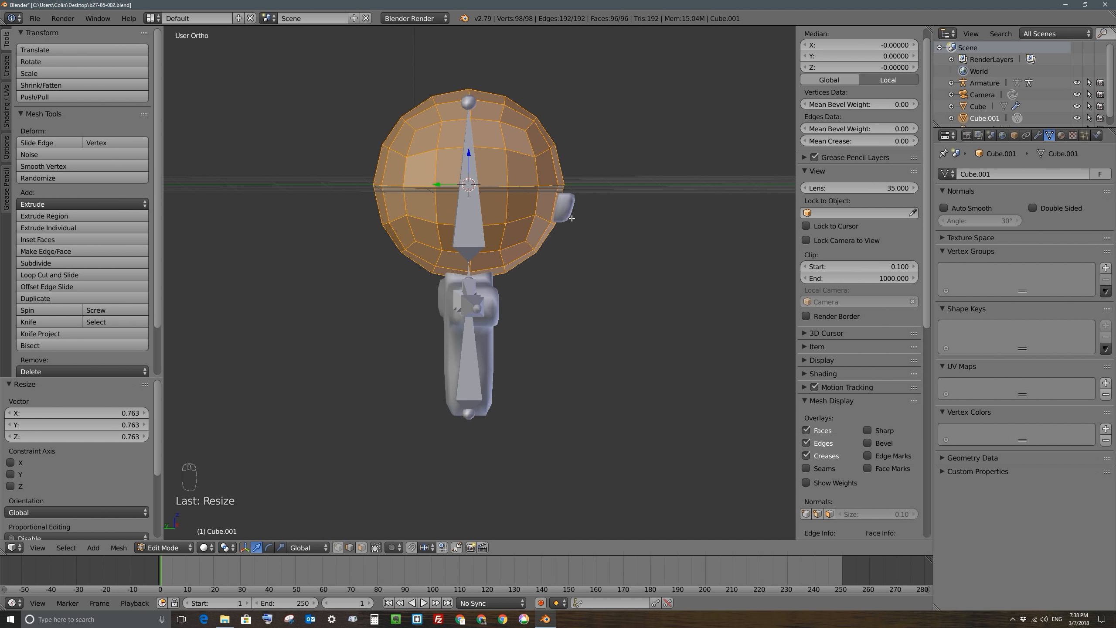
pyautogui.moveTo(458, 322); pyautogui.dragTo(495, 272, button='middle')
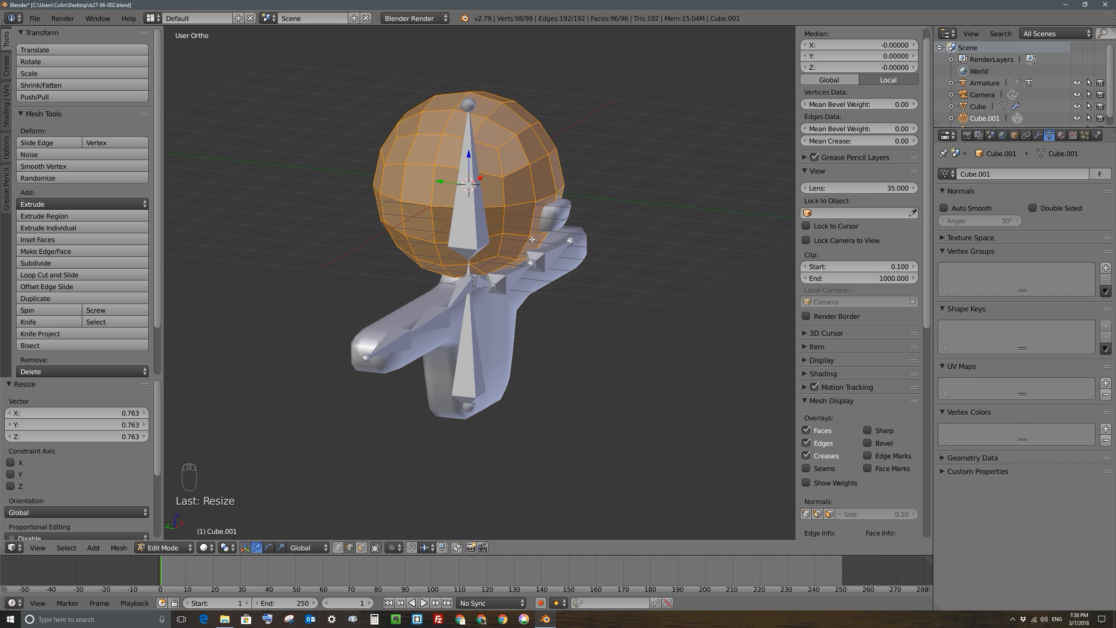
pyautogui.moveTo(504, 213); pyautogui.dragTo(379, 199, button='middle')
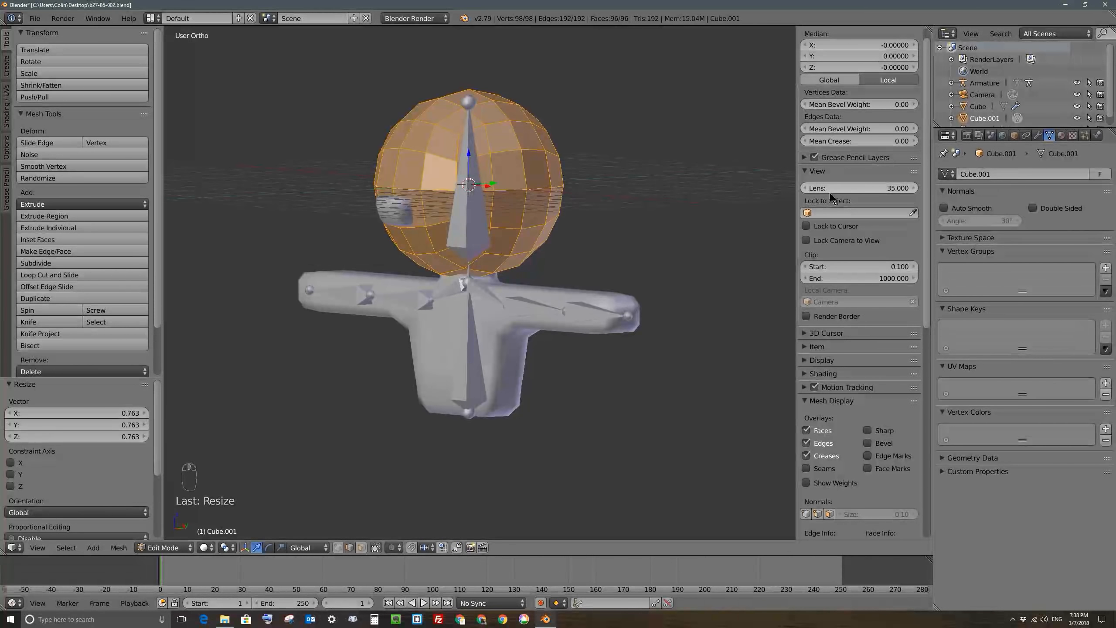
# Step: Set the rounded mesh's maximum draw type to Wire
pyautogui.click(1015, 133)
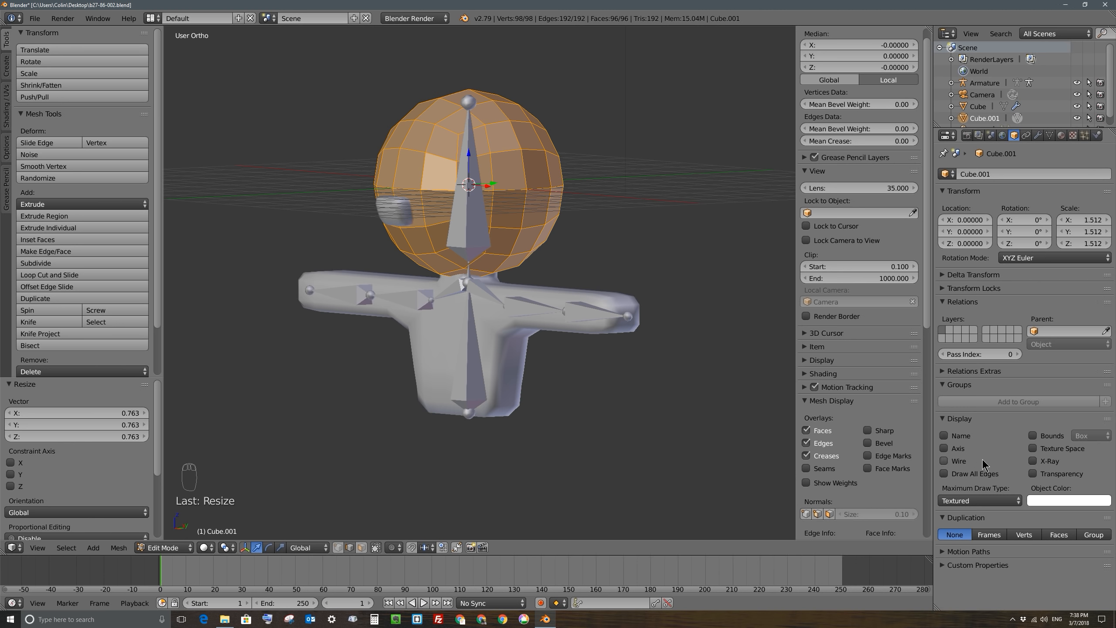
pyautogui.click(974, 501)
pyautogui.click(968, 475)
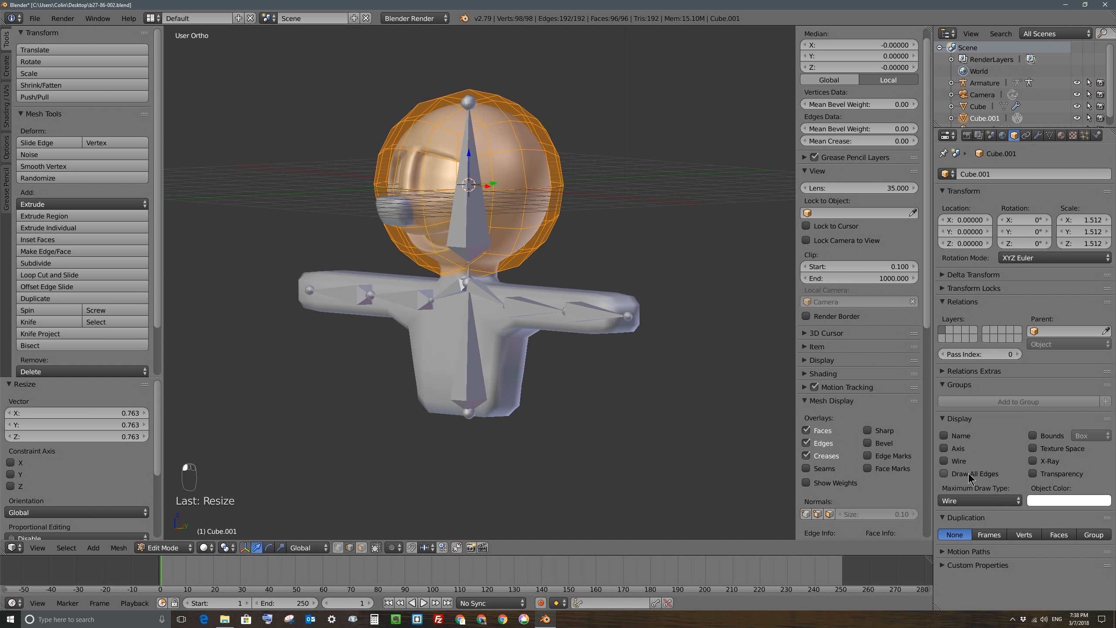
# Step: Select the two cage faces in front of the nose and scale them up to surround the nose
pyautogui.moveTo(602, 282); pyautogui.dragTo(528, 217, button='middle')
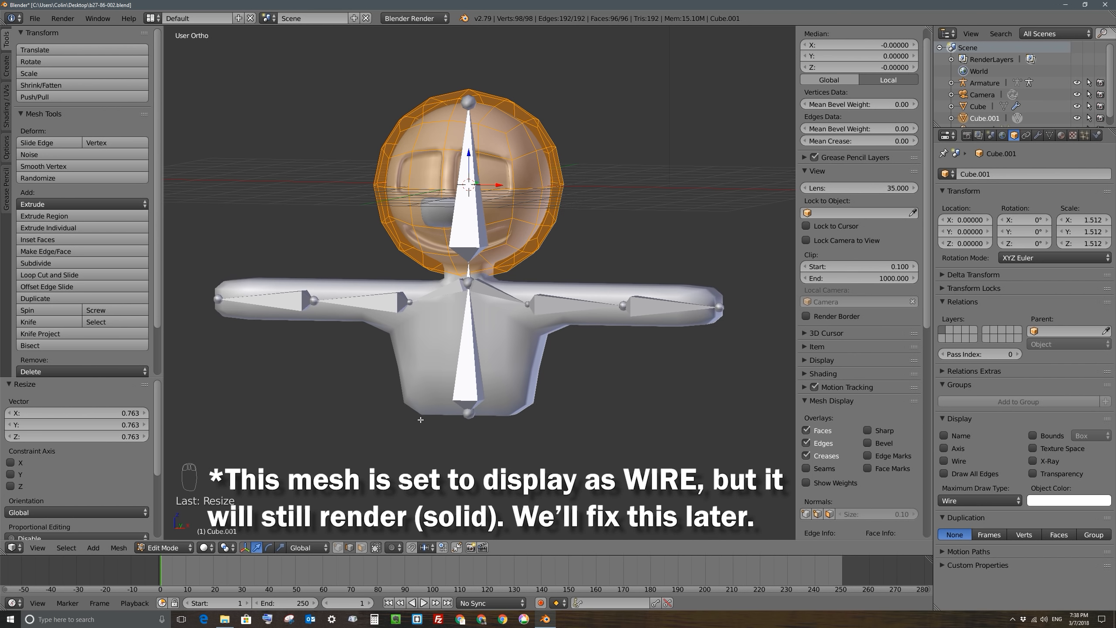
pyautogui.moveTo(524, 336); pyautogui.dragTo(529, 280, button='middle')
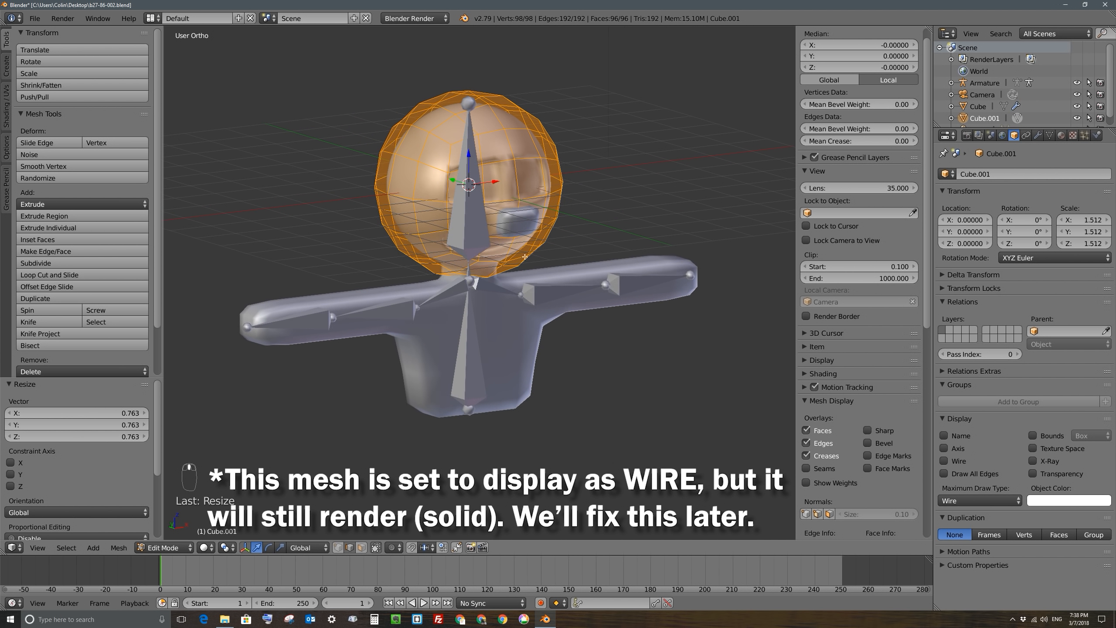
pyautogui.scroll(3, 505, 263)
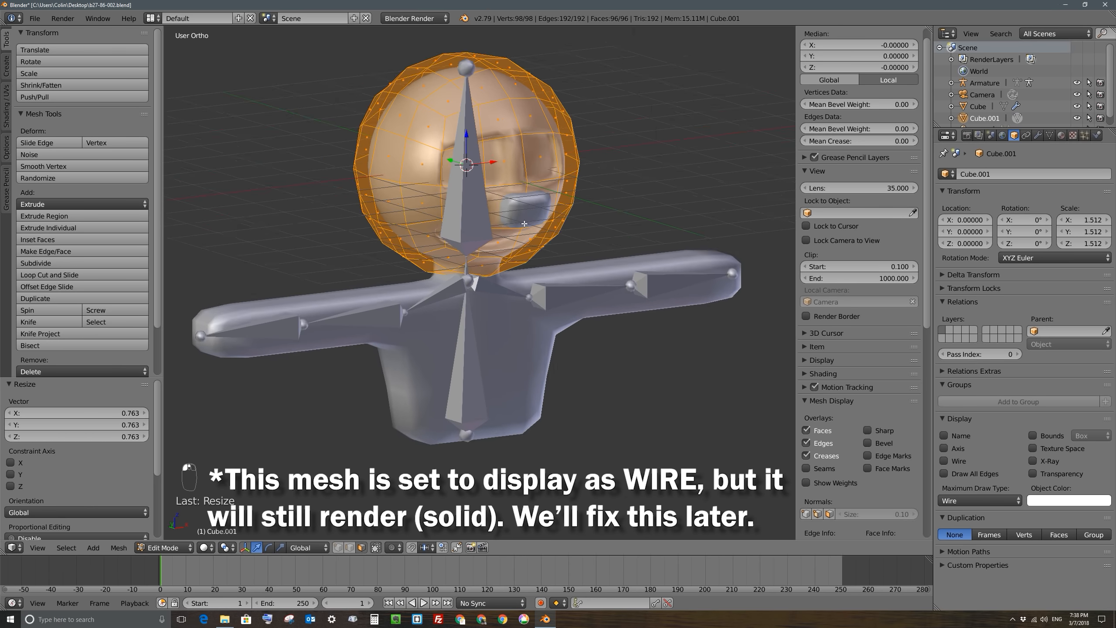
pyautogui.rightClick(567, 169)
pyautogui.keyDown('shift'); pyautogui.rightClick(515, 176); pyautogui.keyUp('shift')
pyautogui.moveTo(498, 221); pyautogui.dragTo(565, 216, button='middle')
pyautogui.moveTo(515, 173); pyautogui.dragTo(540, 226, button='middle')
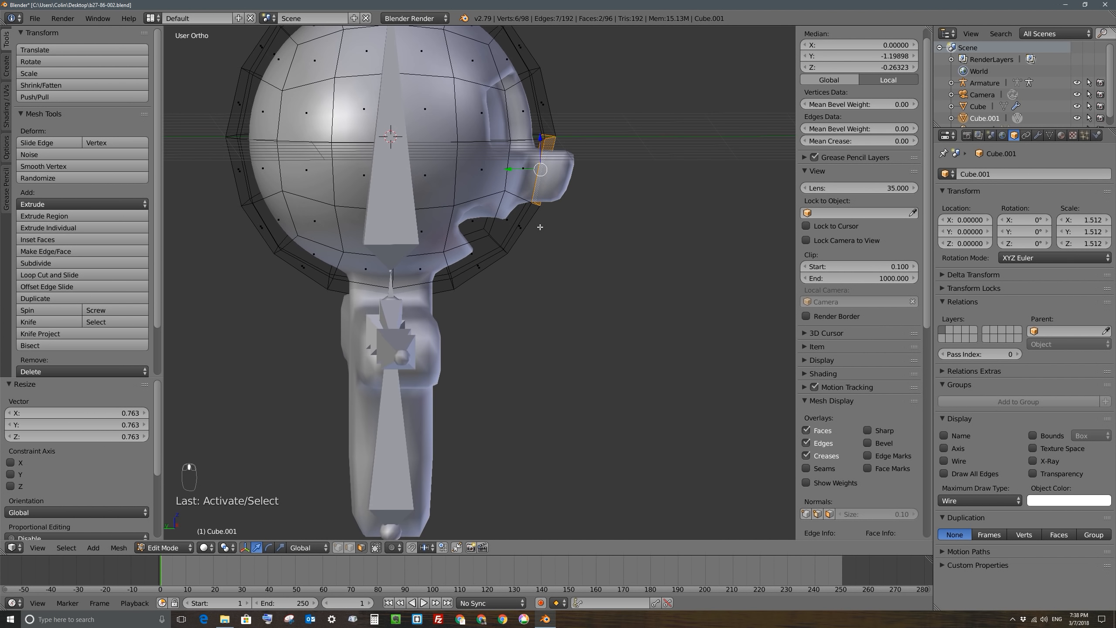
pyautogui.press('s')
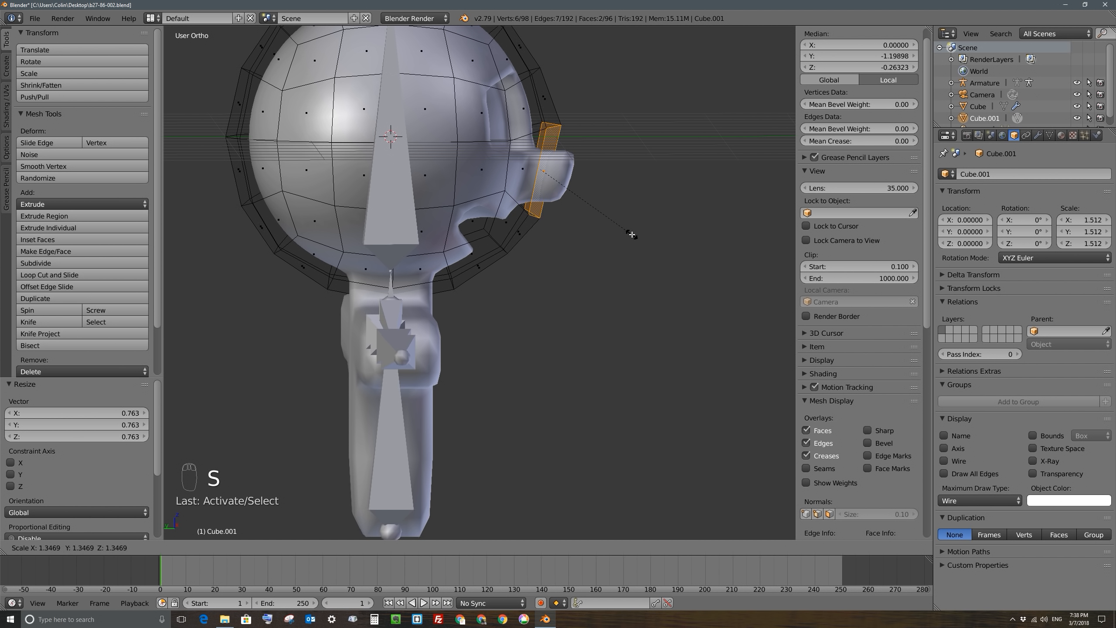
pyautogui.click(597, 196)
# Step: Extrude the two nose faces forward past the nose tip and scale the extruded end by about 0.938
pyautogui.moveTo(598, 196); pyautogui.dragTo(400, 304, button='middle')
pyautogui.press('e')
pyautogui.click(615, 168)
pyautogui.press('s')
pyautogui.click(648, 200)
# Step: Select the four faces beneath the head, raise them about 0.038 along Z and scale them by about 0.68 along Z
pyautogui.scroll(-2, 461, 308)
pyautogui.rightClick(466, 303)
pyautogui.keyDown('shift'); pyautogui.rightClick(439, 304); pyautogui.keyUp('shift')
pyautogui.keyDown('shift'); pyautogui.rightClick(515, 301); pyautogui.keyUp('shift')
pyautogui.moveTo(515, 301); pyautogui.dragTo(549, 294, button='middle')
pyautogui.keyDown('shift'); pyautogui.rightClick(479, 300); pyautogui.keyUp('shift')
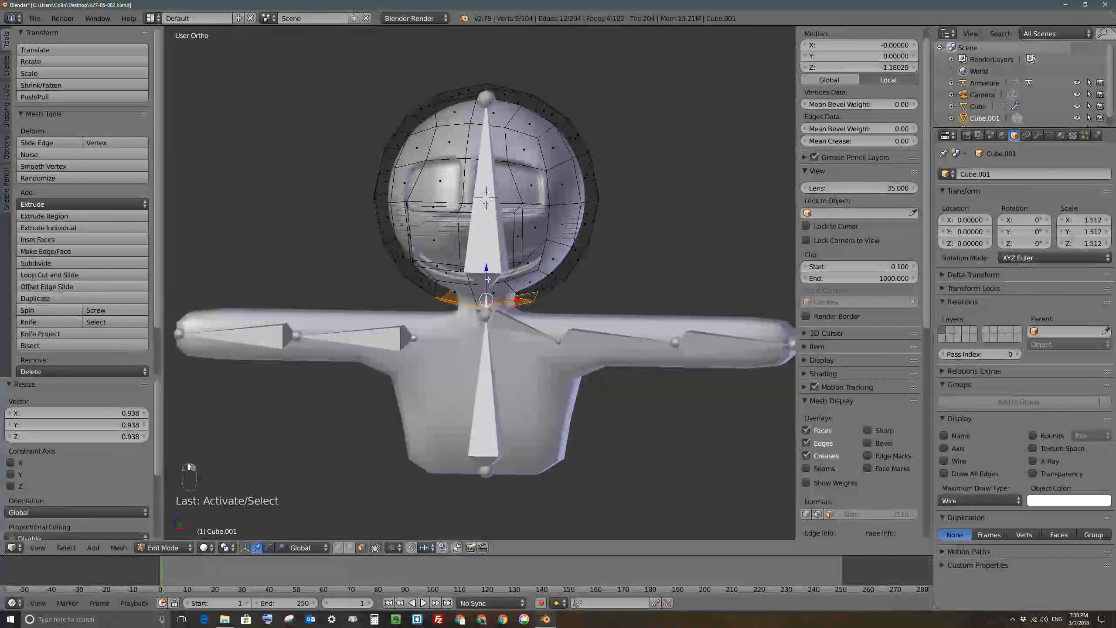
pyautogui.moveTo(487, 273); pyautogui.dragTo(487, 265)
pyautogui.press('s')
pyautogui.press('z')
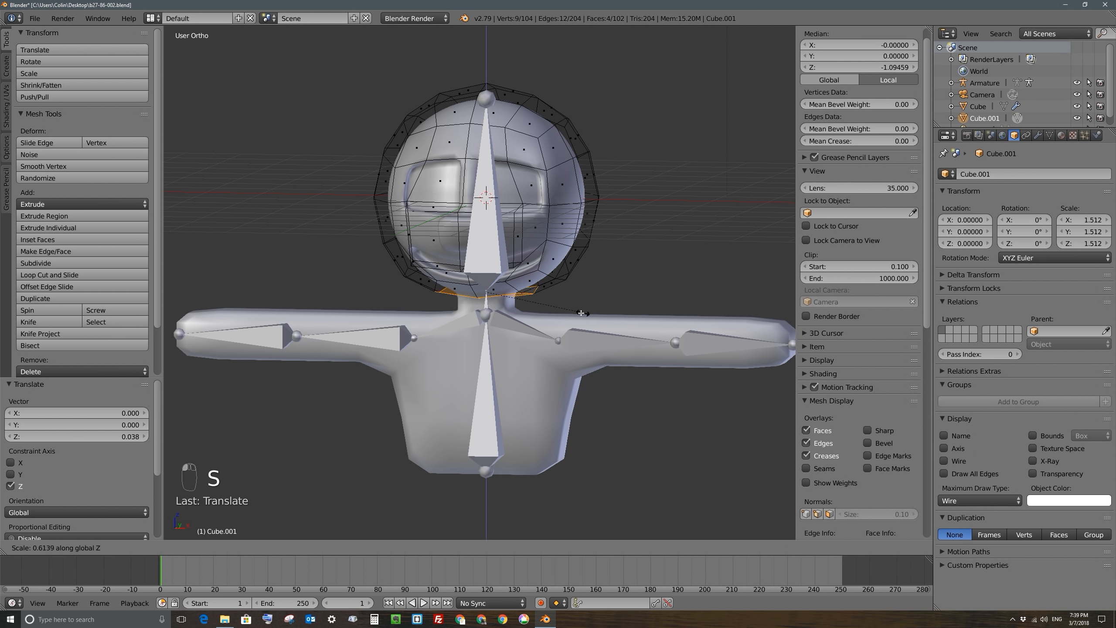
pyautogui.click(577, 317)
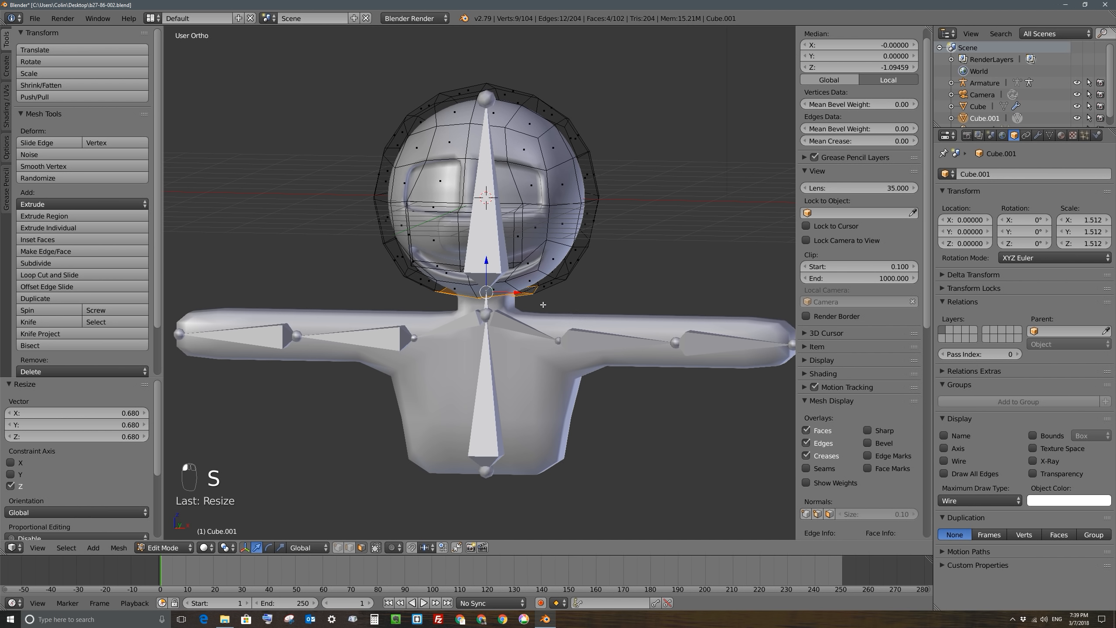
# Step: Extrude the under-head faces about 0.137 down the neck, flatten them to zero along Z, and lower them about 0.053
pyautogui.press('e')
pyautogui.click(615, 329)
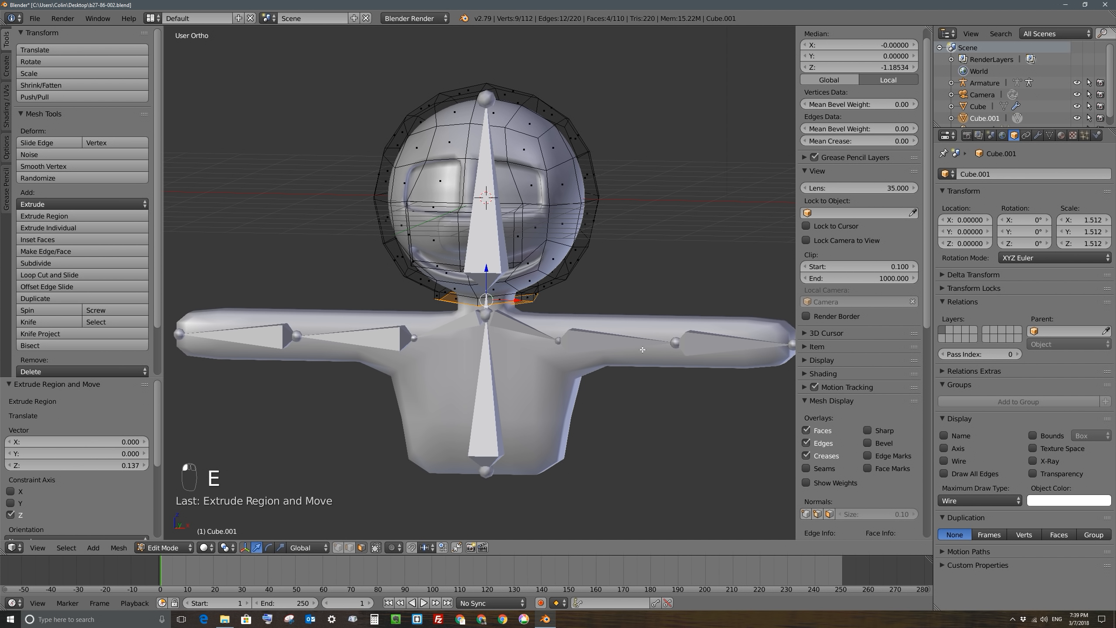
pyautogui.press('s')
pyautogui.press('z')
pyautogui.press('0')
pyautogui.press('Return')
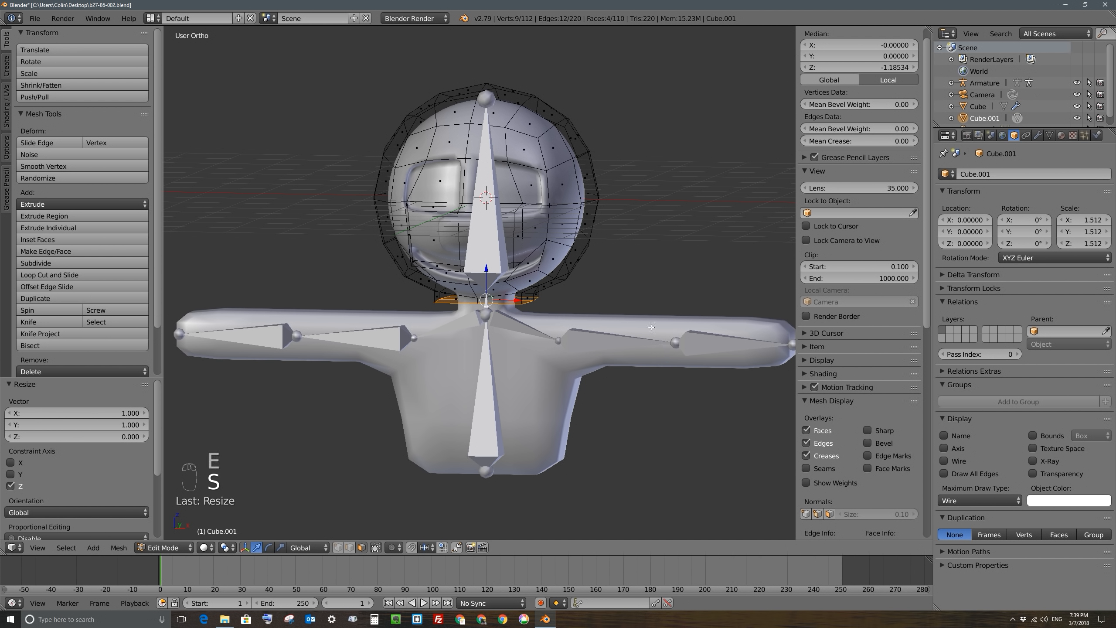
pyautogui.moveTo(487, 272); pyautogui.dragTo(486, 276)
pyautogui.moveTo(489, 320); pyautogui.dragTo(519, 313, button='middle')
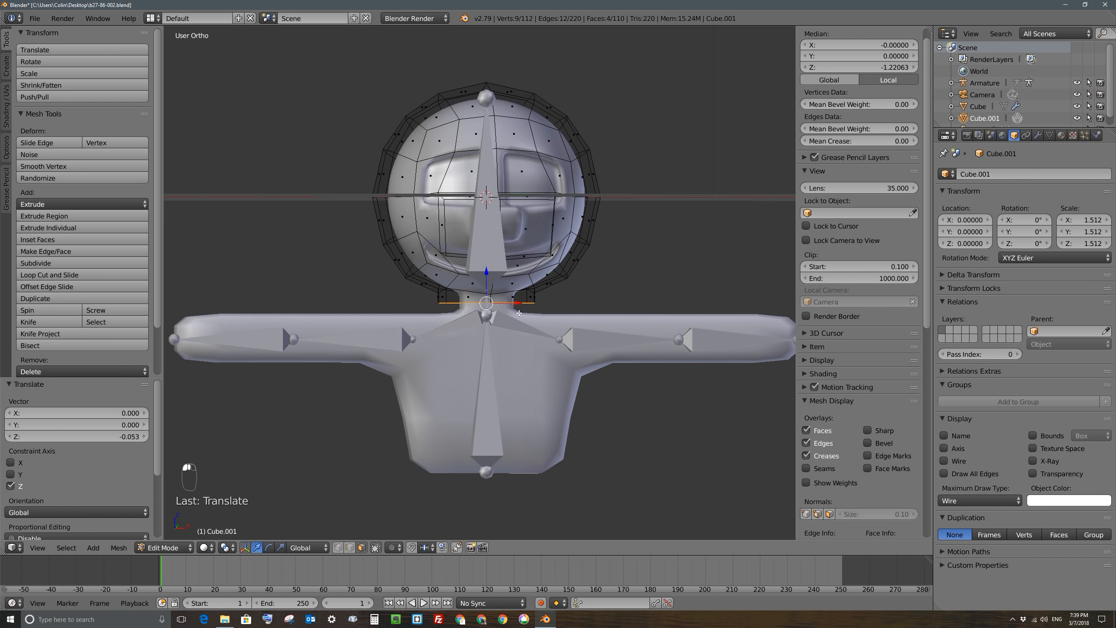
# Step: Extrude the flat neck faces about 1.55 down through the chest and add one centered horizontal loop cut to the new section
pyautogui.press('e')
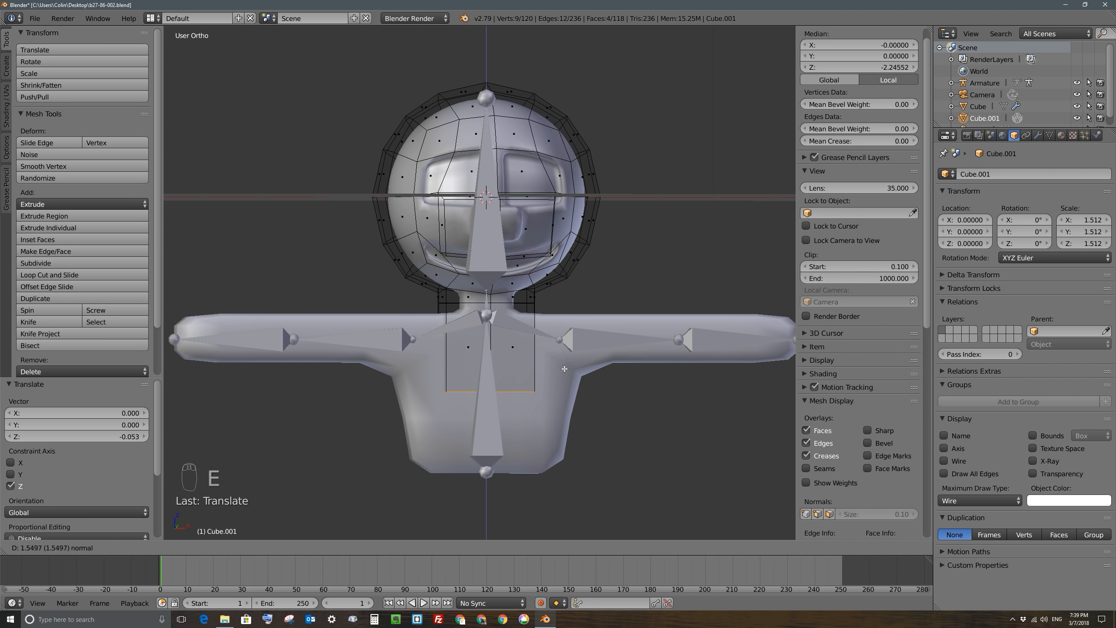
pyautogui.click(564, 369)
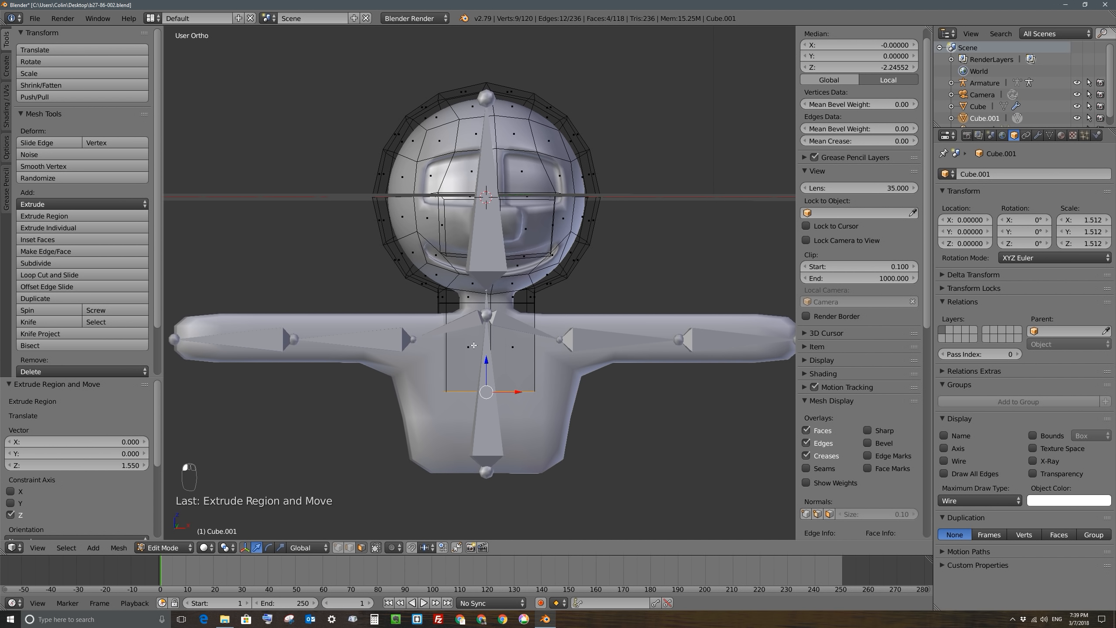
pyautogui.hotkey('ctrl', 'r')
pyautogui.click(448, 334)
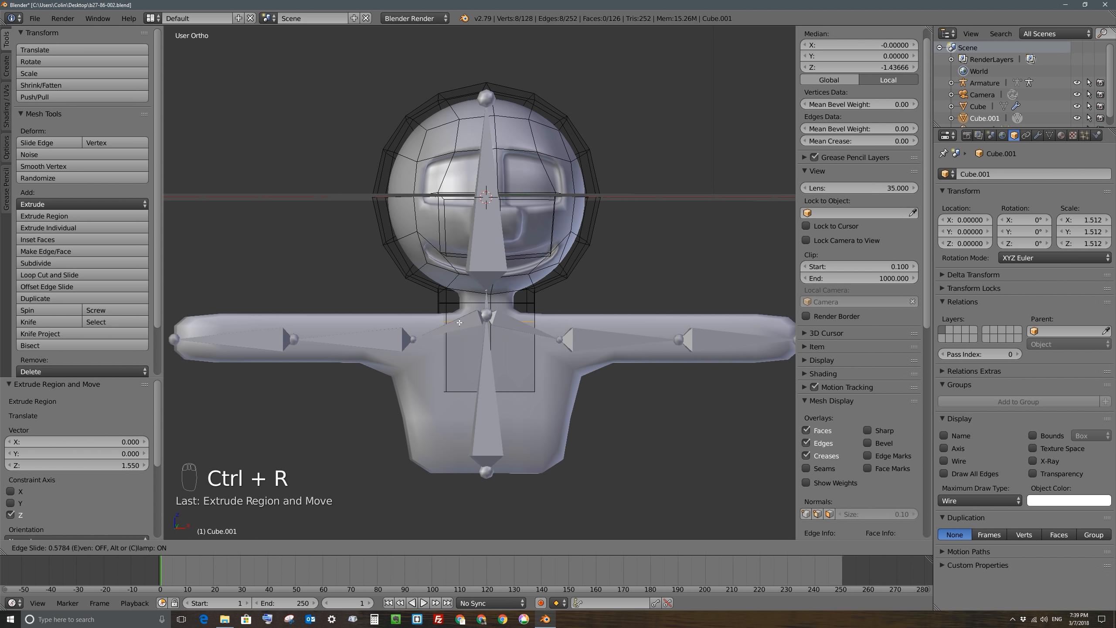
pyautogui.rightClick(452, 325)
# Step: In face select mode, select the four chest side faces on the character's right and extrude them about 0.919 to the shoulder
pyautogui.moveTo(473, 377); pyautogui.dragTo(447, 322, button='middle')
pyautogui.click(363, 548)
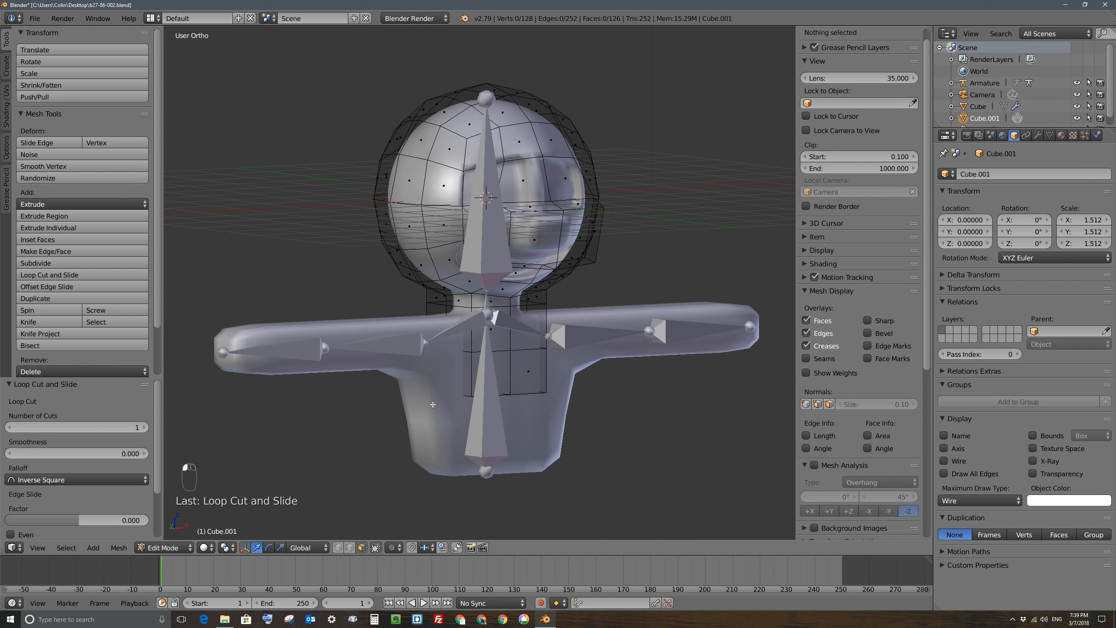
pyautogui.rightClick(458, 326)
pyautogui.keyDown('shift'); pyautogui.rightClick(440, 324); pyautogui.keyUp('shift')
pyautogui.keyDown('shift'); pyautogui.rightClick(453, 367); pyautogui.keyUp('shift')
pyautogui.keyDown('shift'); pyautogui.rightClick(453, 367); pyautogui.keyUp('shift')
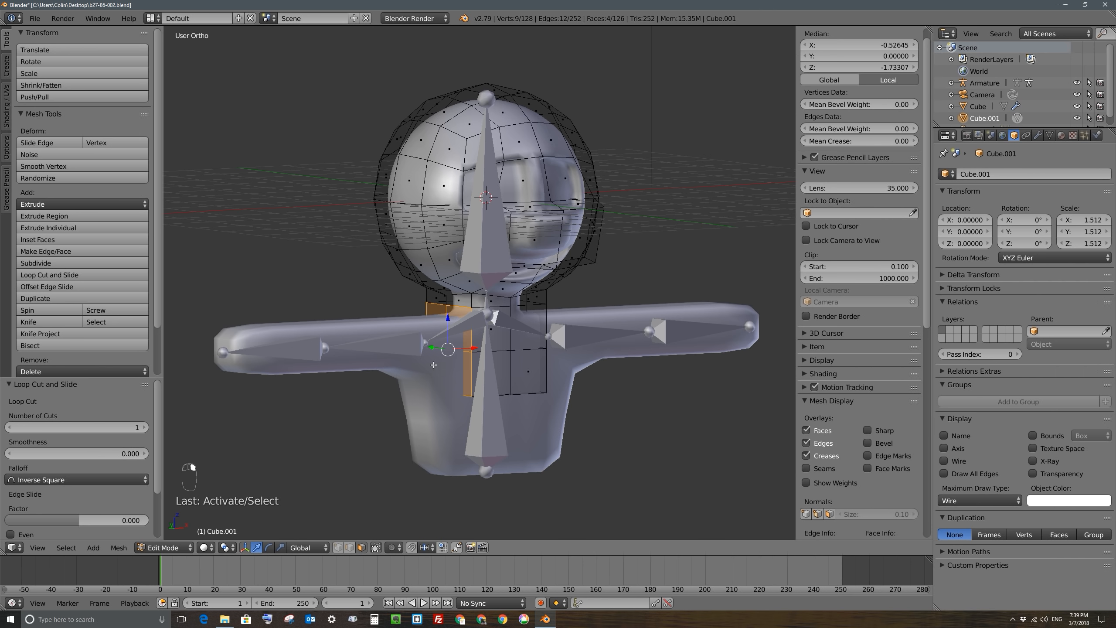
pyautogui.moveTo(438, 366); pyautogui.dragTo(471, 368, button='middle')
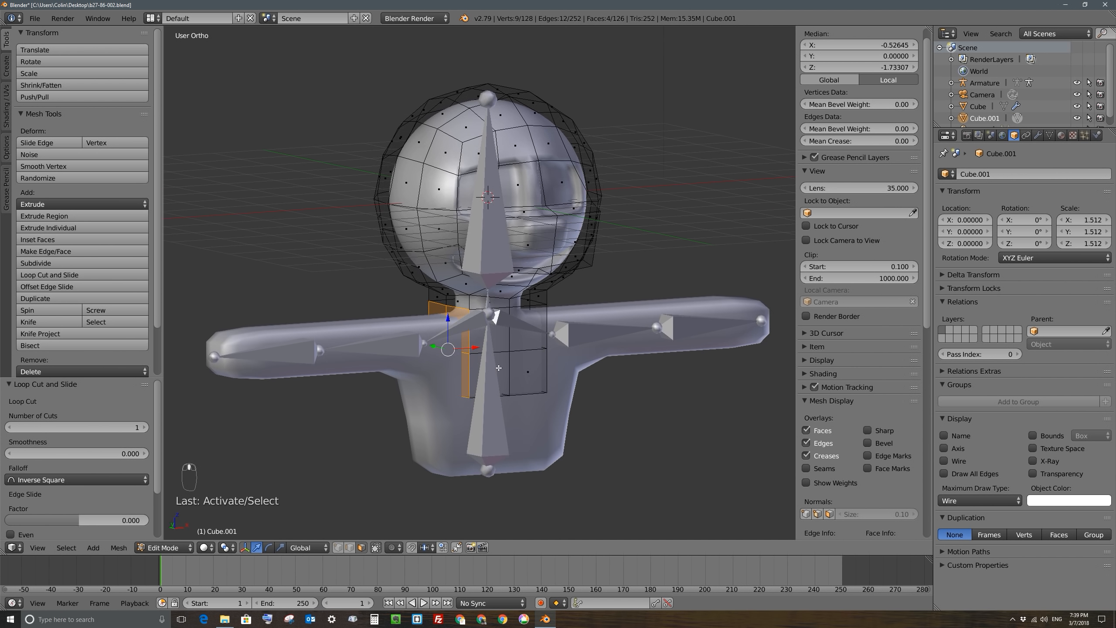
pyautogui.press('KP_1')
pyautogui.press('e')
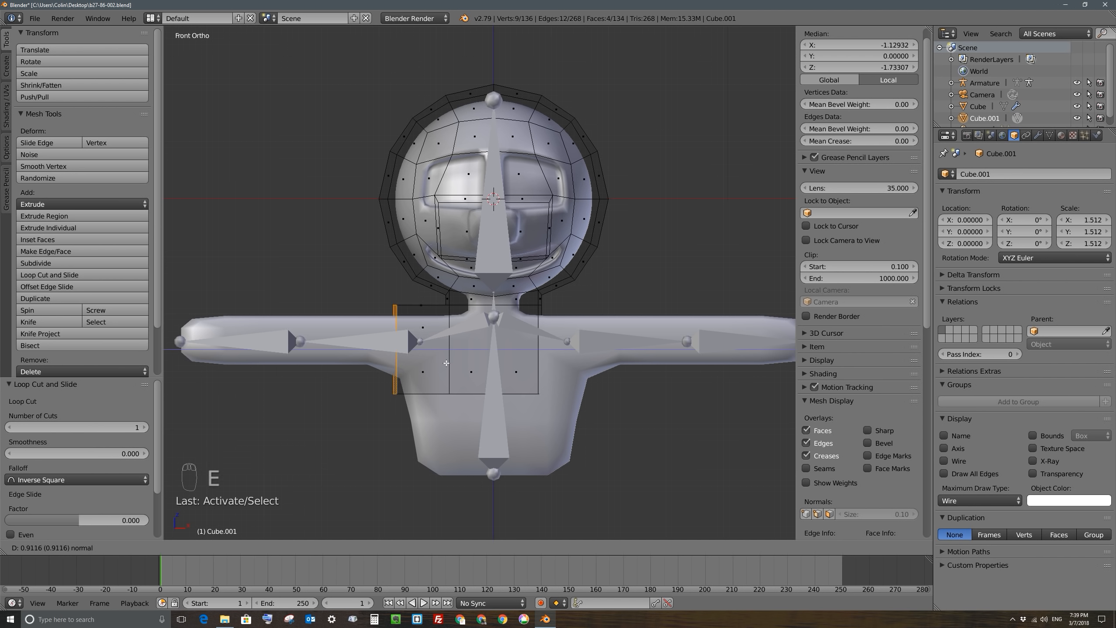
pyautogui.click(446, 363)
# Step: Extrude the four opposite chest side faces about 1.204 toward the other shoulder, and pull them back about 0.281 along X
pyautogui.moveTo(446, 363); pyautogui.dragTo(503, 330, button='middle')
pyautogui.rightClick(504, 330)
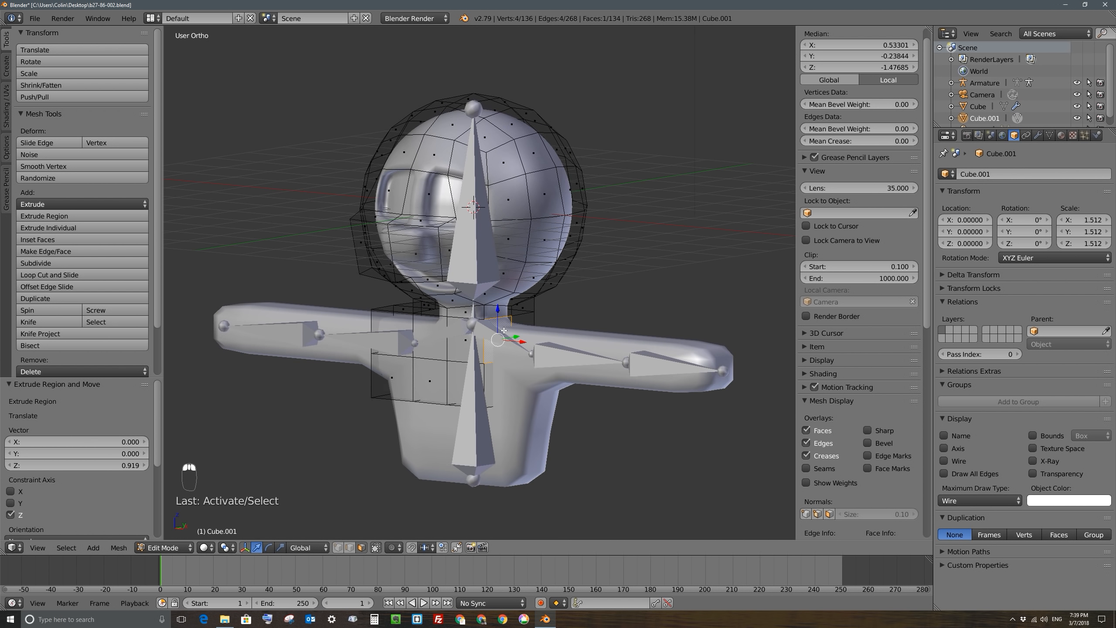
pyautogui.keyDown('shift'); pyautogui.rightClick(512, 396); pyautogui.keyUp('shift')
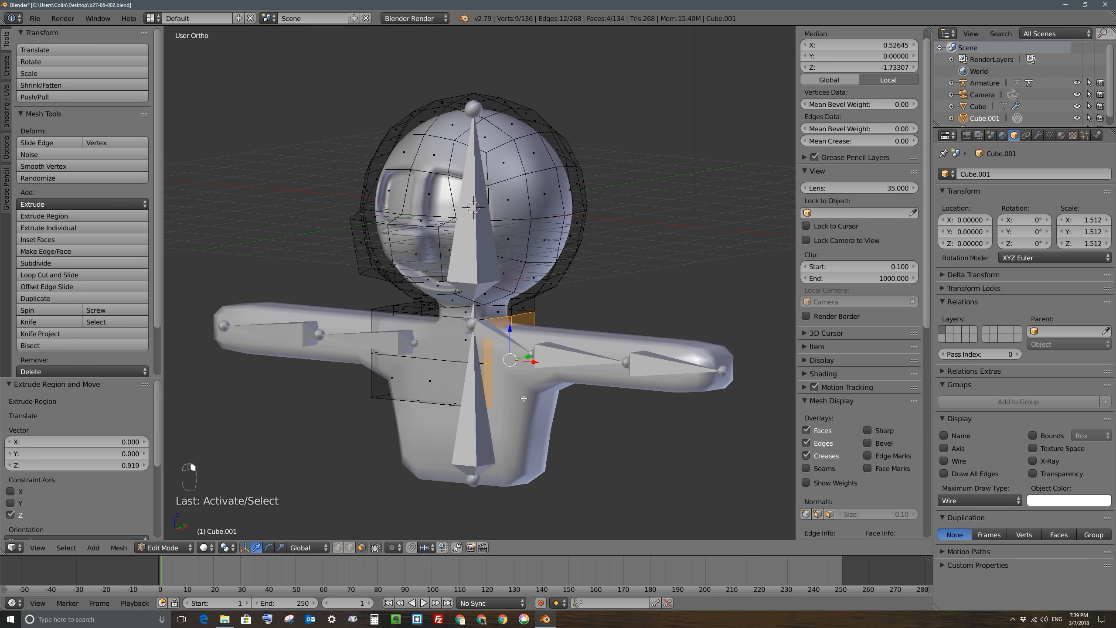
pyautogui.press('e')
pyautogui.click(589, 392)
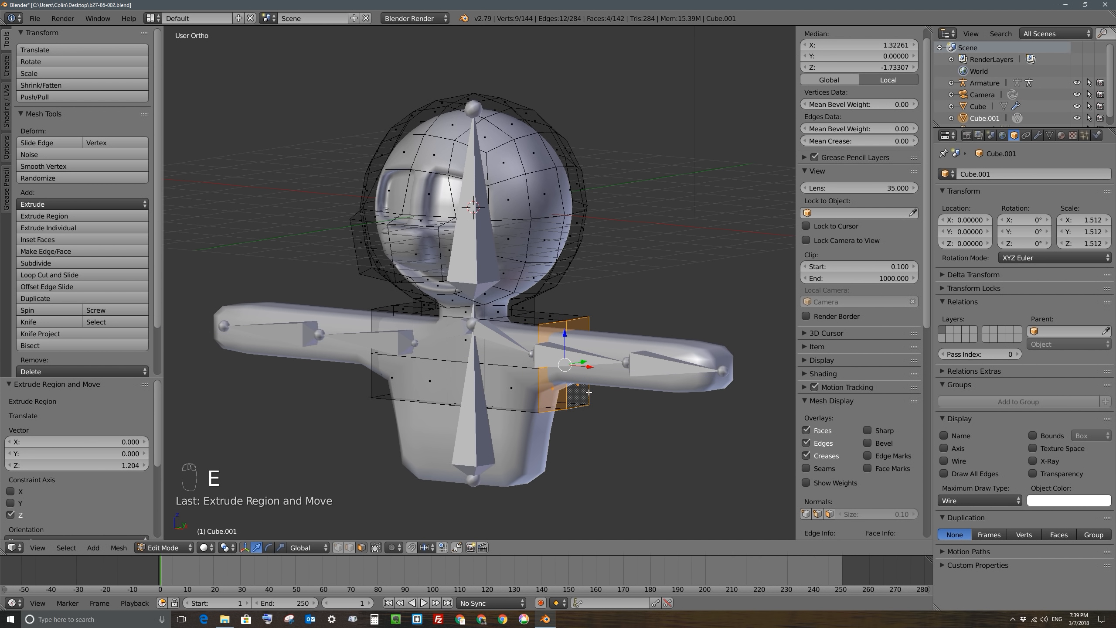
pyautogui.press('KP_1')
pyautogui.moveTo(589, 364); pyautogui.dragTo(572, 364)
# Step: Select all eight underside faces of the chest cage with Circle Select and extrude them about 1.565 down past the torso
pyautogui.moveTo(478, 425); pyautogui.dragTo(457, 396, button='middle')
pyautogui.rightClick(381, 388)
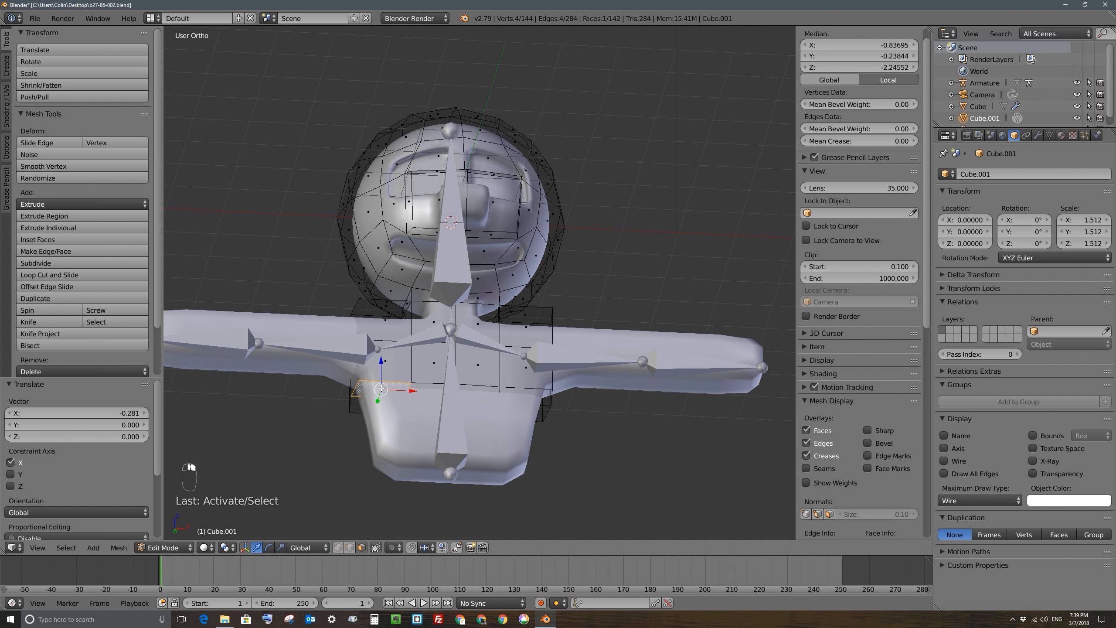
pyautogui.press('x')
pyautogui.press('c')
pyautogui.click(377, 400)
pyautogui.moveTo(377, 400); pyautogui.dragTo(504, 403)
pyautogui.rightClick(512, 404)
pyautogui.moveTo(513, 403); pyautogui.dragTo(529, 420, button='middle')
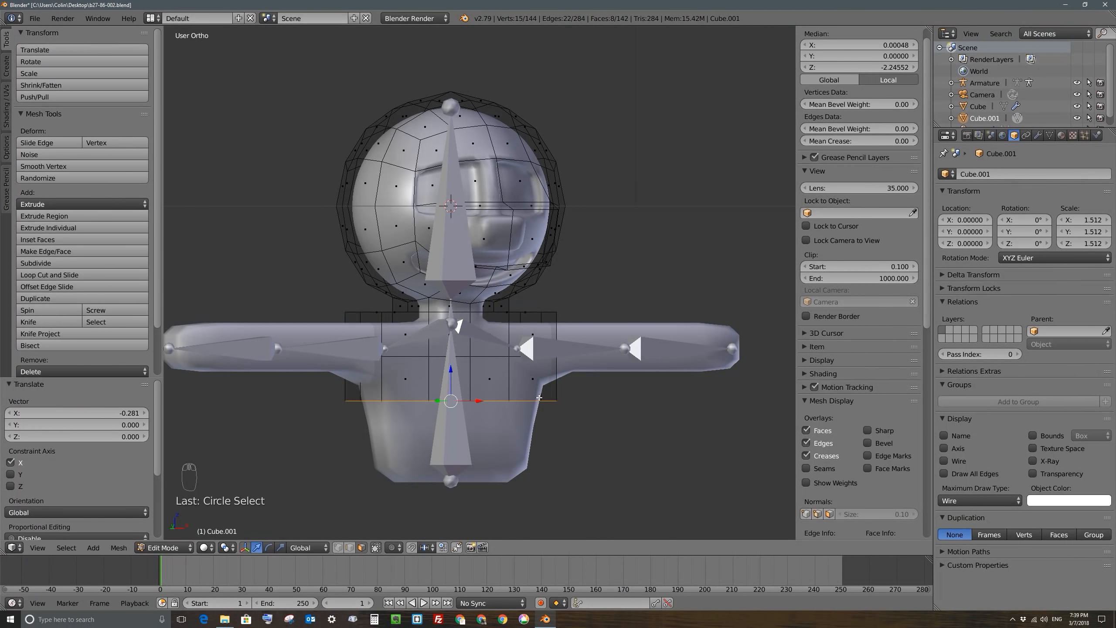
pyautogui.press('e')
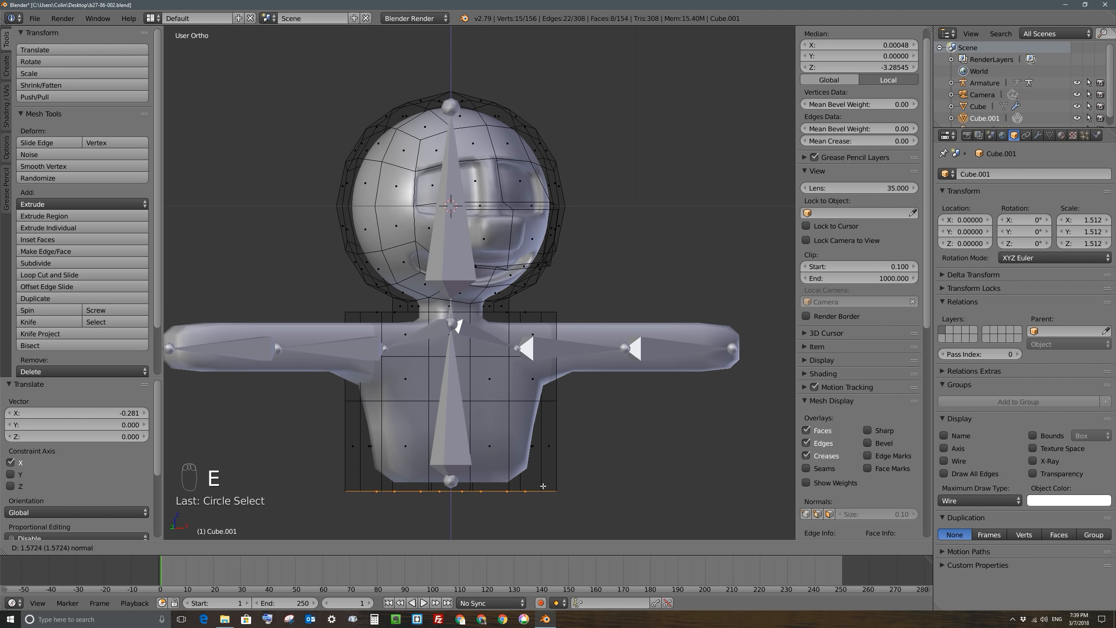
pyautogui.click(543, 485)
# Step: Extrude the four shoulder side faces on the character's left about 1.185 along the arm and shift them about -0.008 along X
pyautogui.moveTo(544, 486); pyautogui.dragTo(522, 381, button='middle')
pyautogui.rightClick(555, 324)
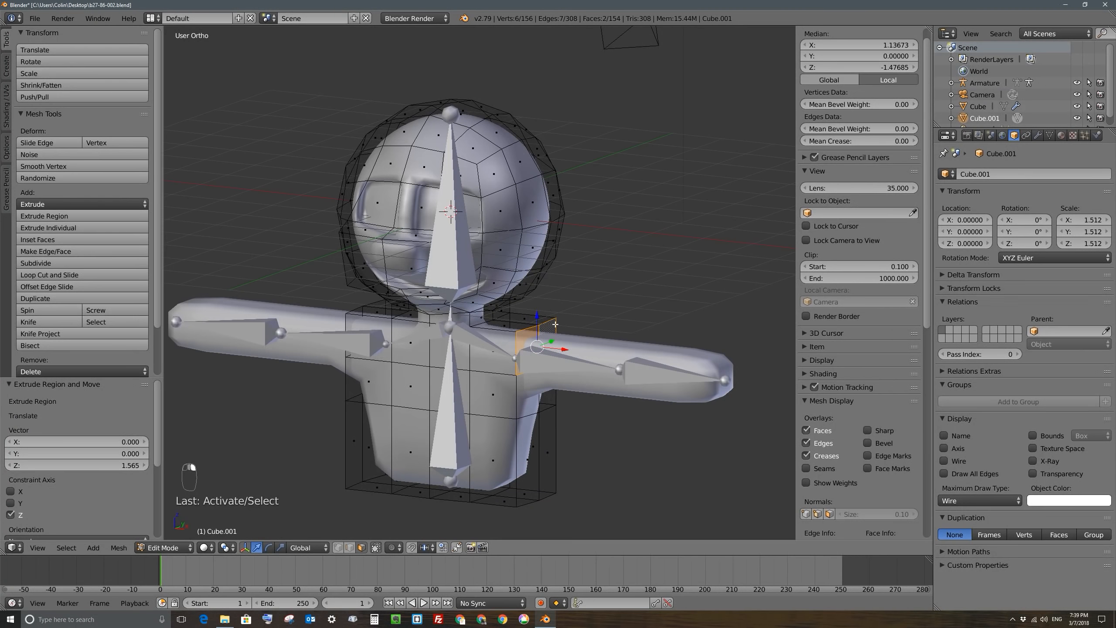
pyautogui.keyDown('shift'); pyautogui.rightClick(554, 392); pyautogui.keyUp('shift')
pyautogui.keyDown('shift'); pyautogui.rightClick(535, 396); pyautogui.keyUp('shift')
pyautogui.moveTo(536, 397); pyautogui.dragTo(553, 385, button='middle')
pyautogui.press('e')
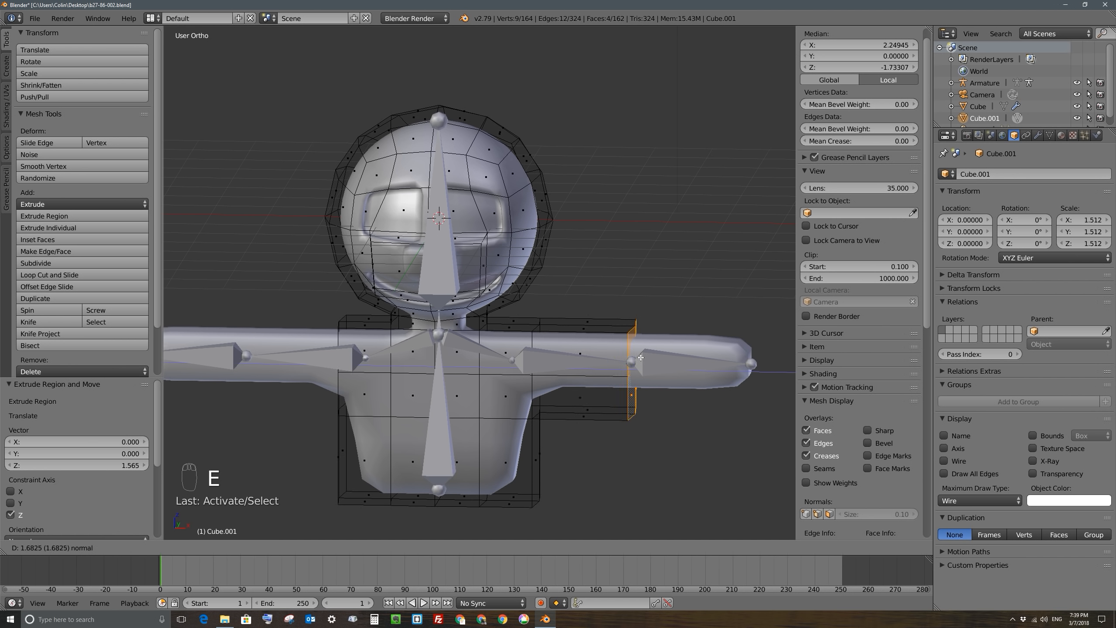
pyautogui.click(614, 353)
pyautogui.press('KP_1')
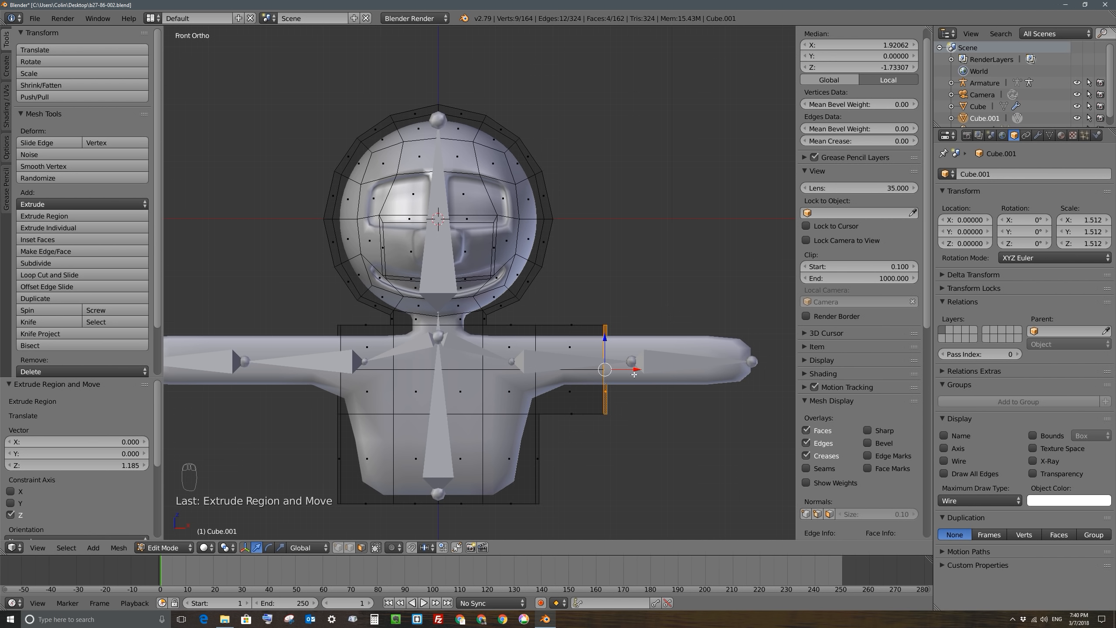
pyautogui.moveTo(633, 374); pyautogui.dragTo(618, 376)
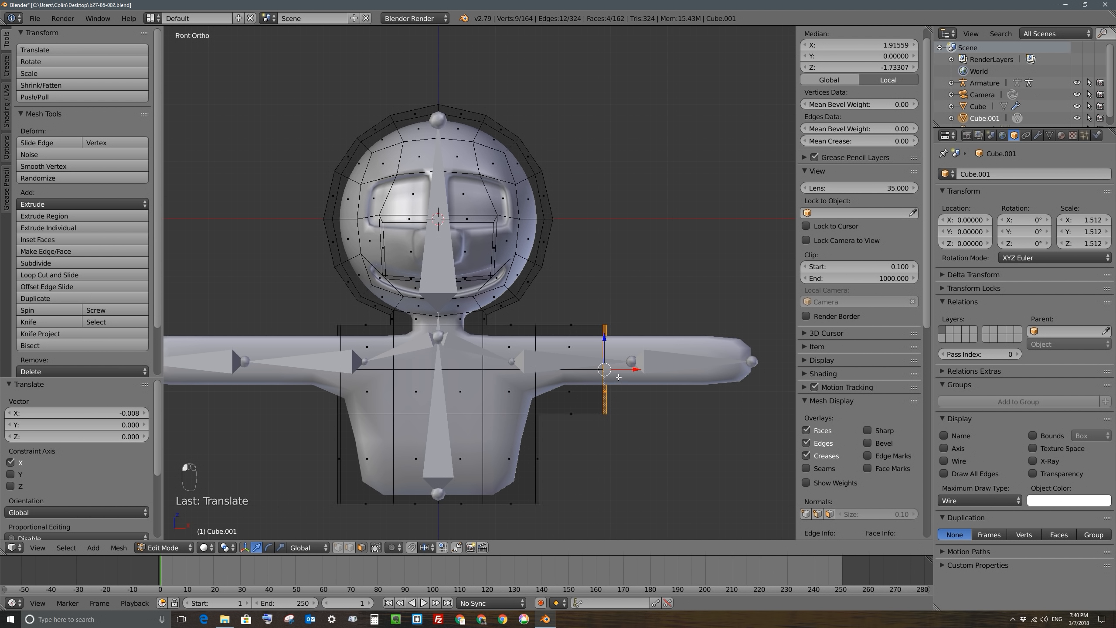
# Step: Extrude the same arm's end faces three more times, by about 0.486, 0.57 and 1.679, to enclose the elbow and forearm
pyautogui.press('e')
pyautogui.click(641, 365)
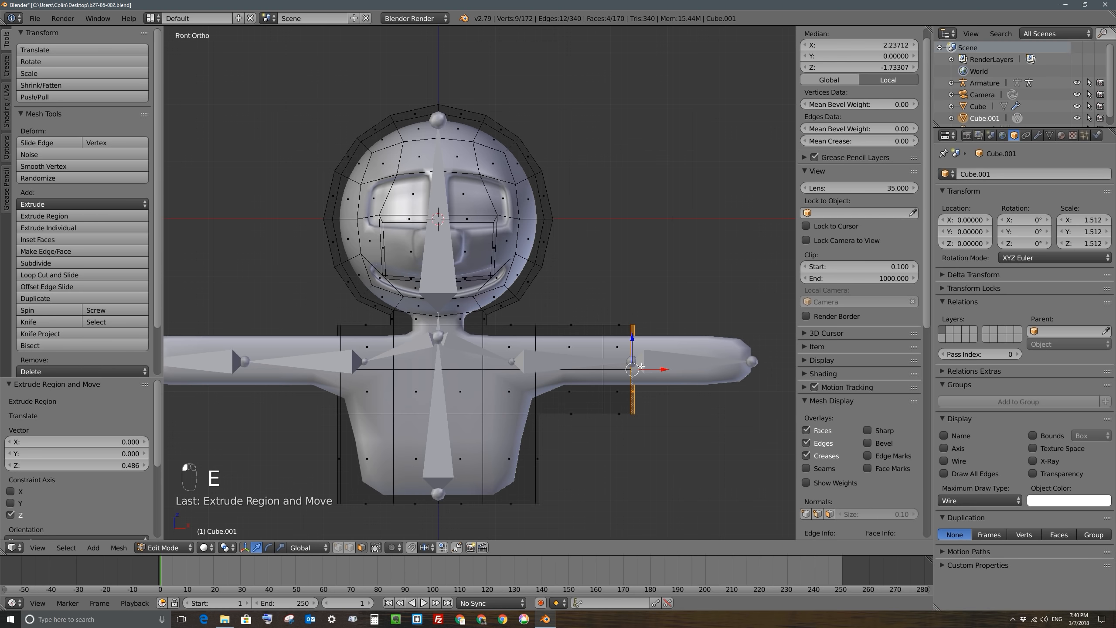
pyautogui.press('e')
pyautogui.click(674, 369)
pyautogui.press('e')
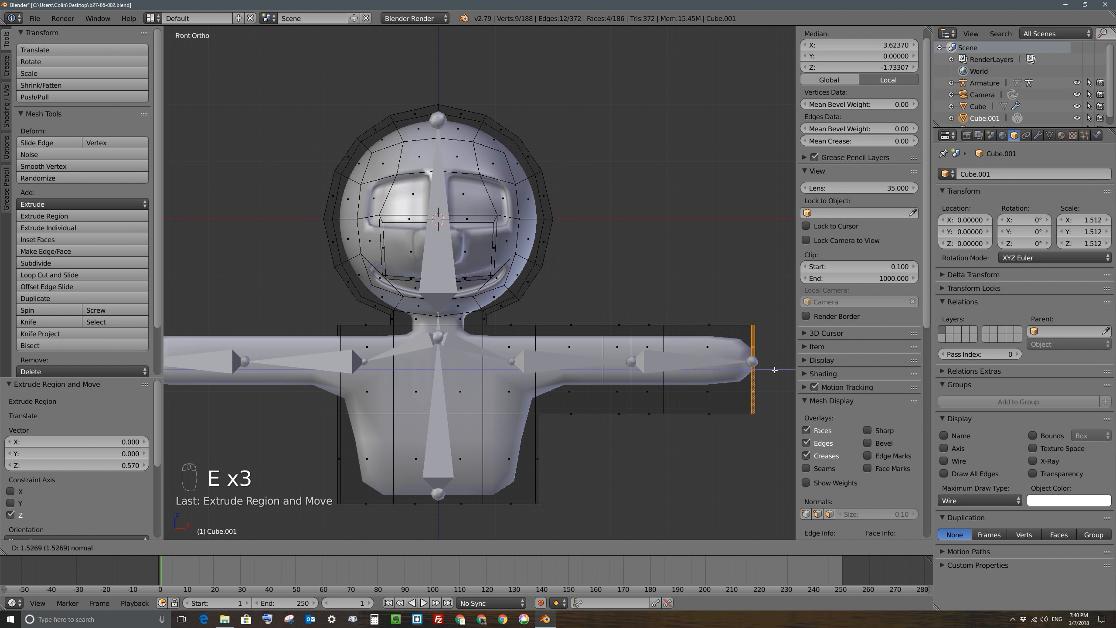
pyautogui.click(782, 369)
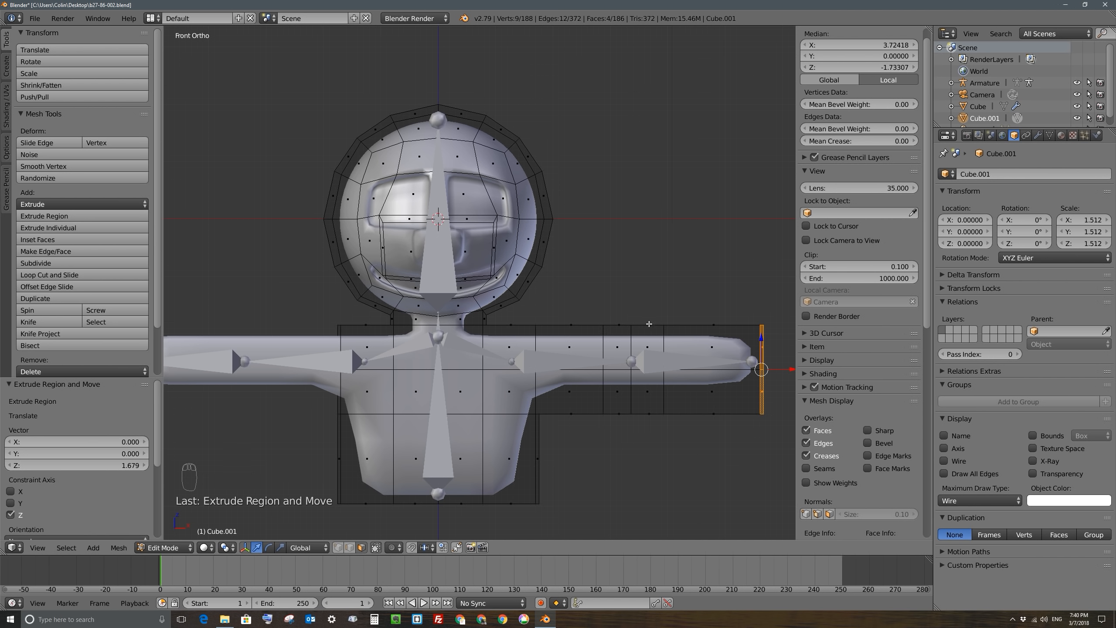
# Step: Select the four shoulder side faces on the character's right and extrude them about 1.212 along the arm
pyautogui.moveTo(392, 369); pyautogui.dragTo(364, 361, button='middle')
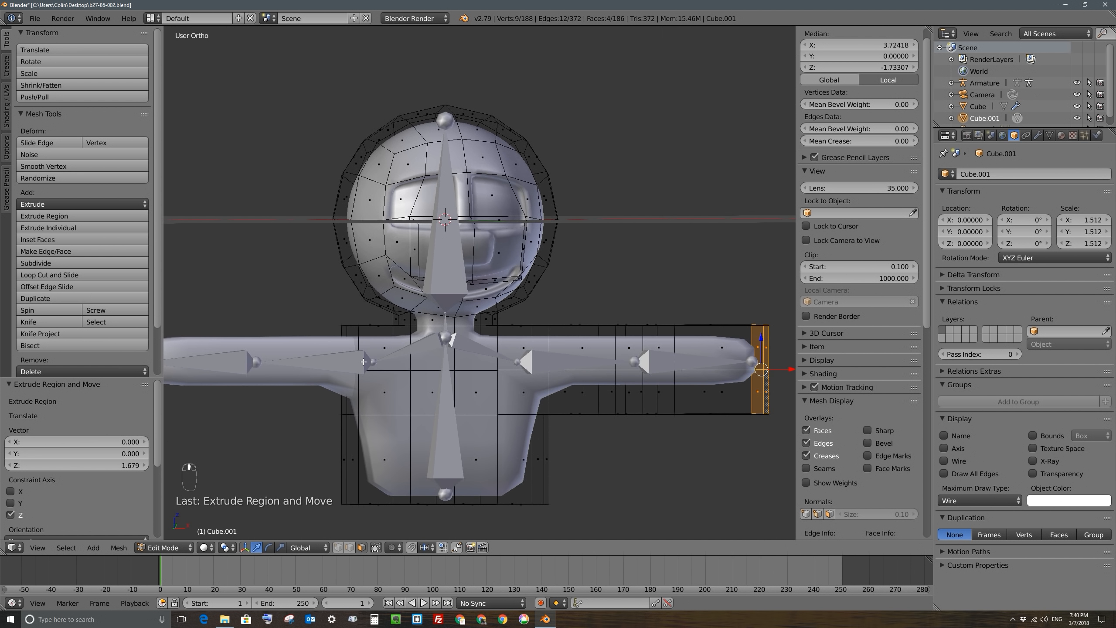
pyautogui.rightClick(358, 330)
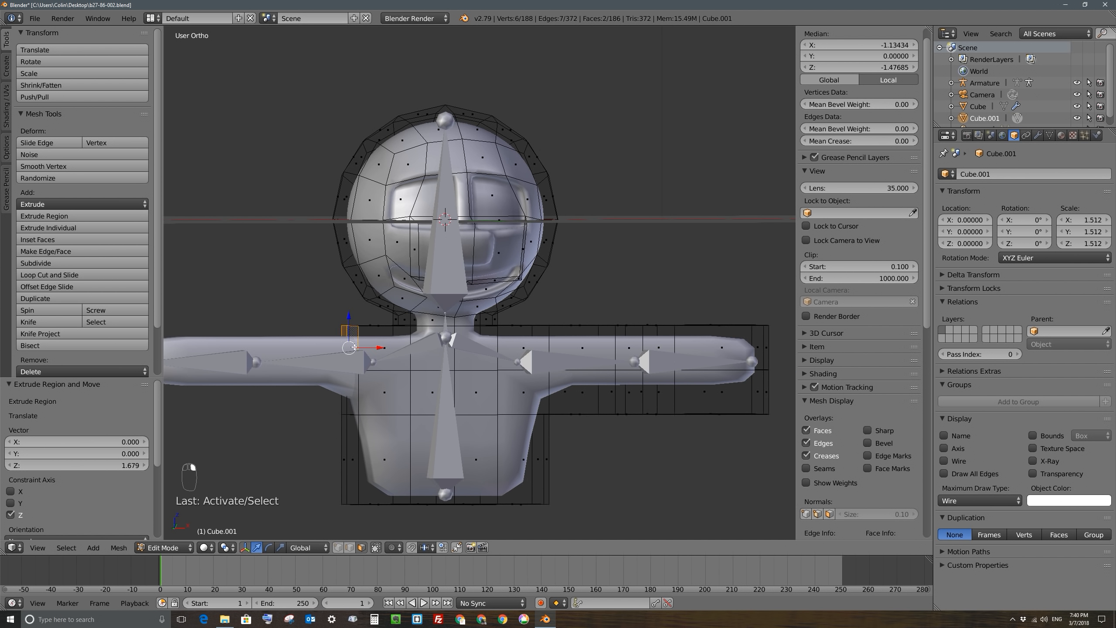
pyautogui.keyDown('shift'); pyautogui.rightClick(344, 403); pyautogui.keyUp('shift')
pyautogui.press('KP_1')
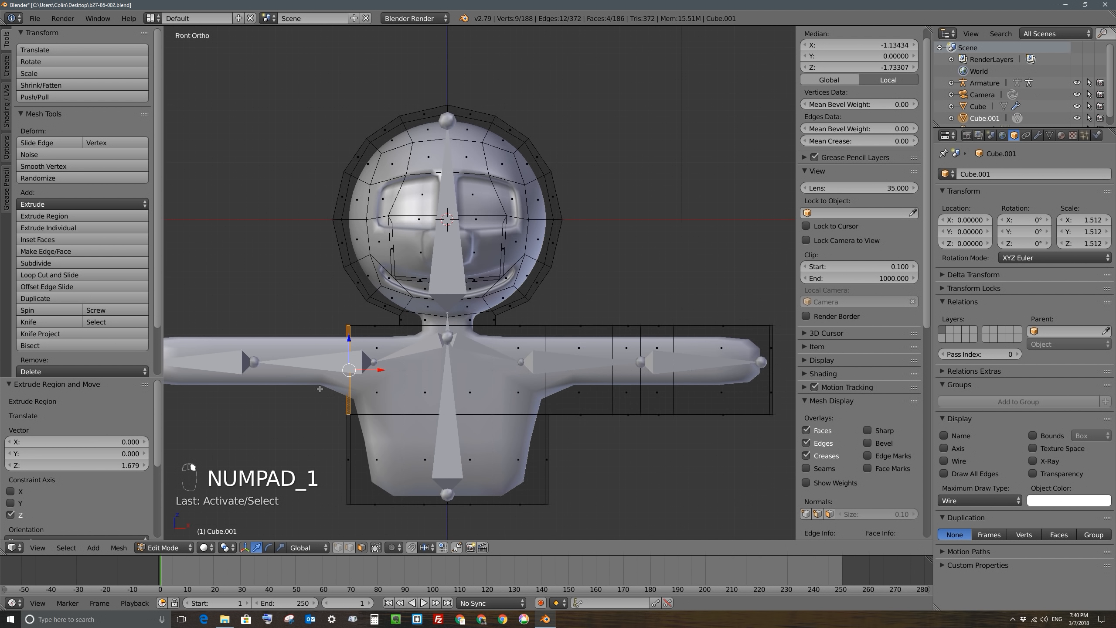
pyautogui.press('e')
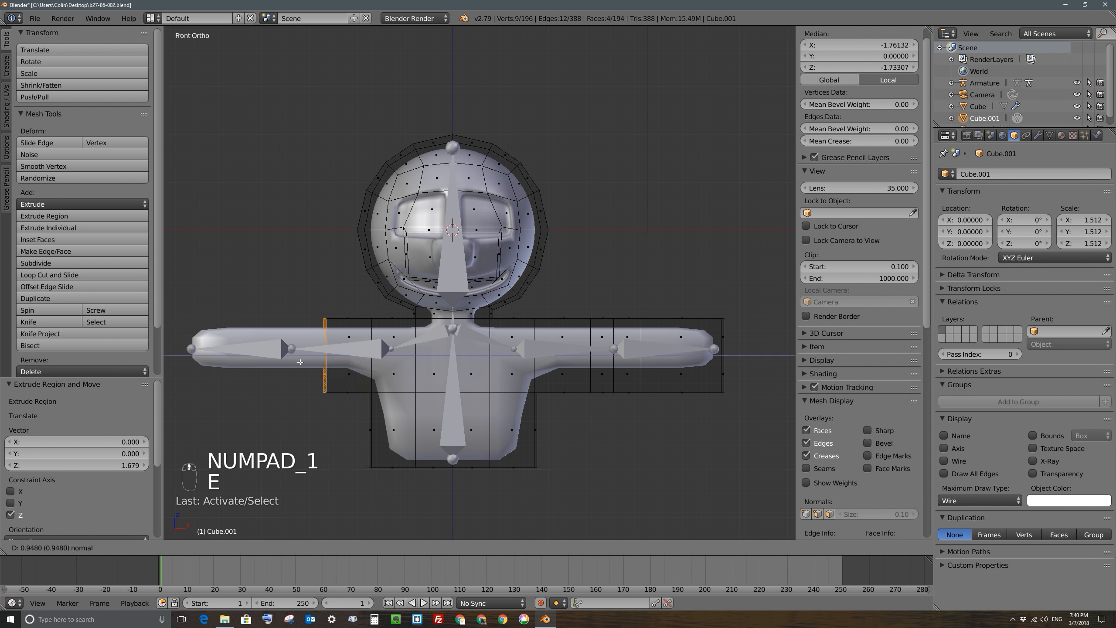
pyautogui.click(277, 362)
# Step: Extrude the right arm's end faces three more times past the elbow and hand, the last two by about 0.51 and 1.759
pyautogui.press('e')
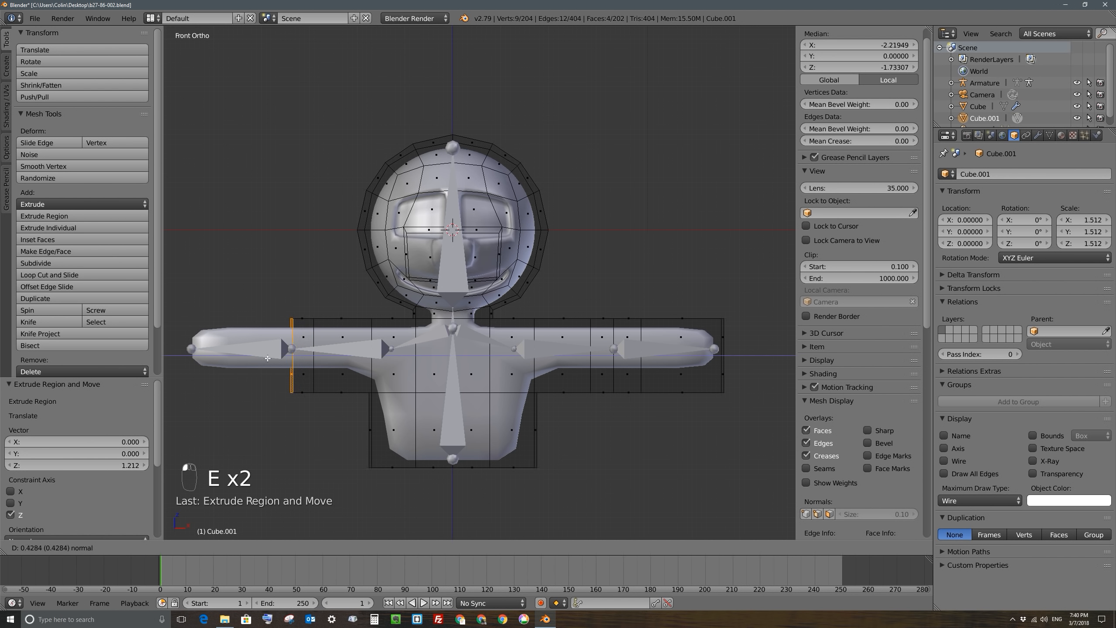
pyautogui.click(264, 360)
pyautogui.press('e')
pyautogui.click(238, 357)
pyautogui.press('e')
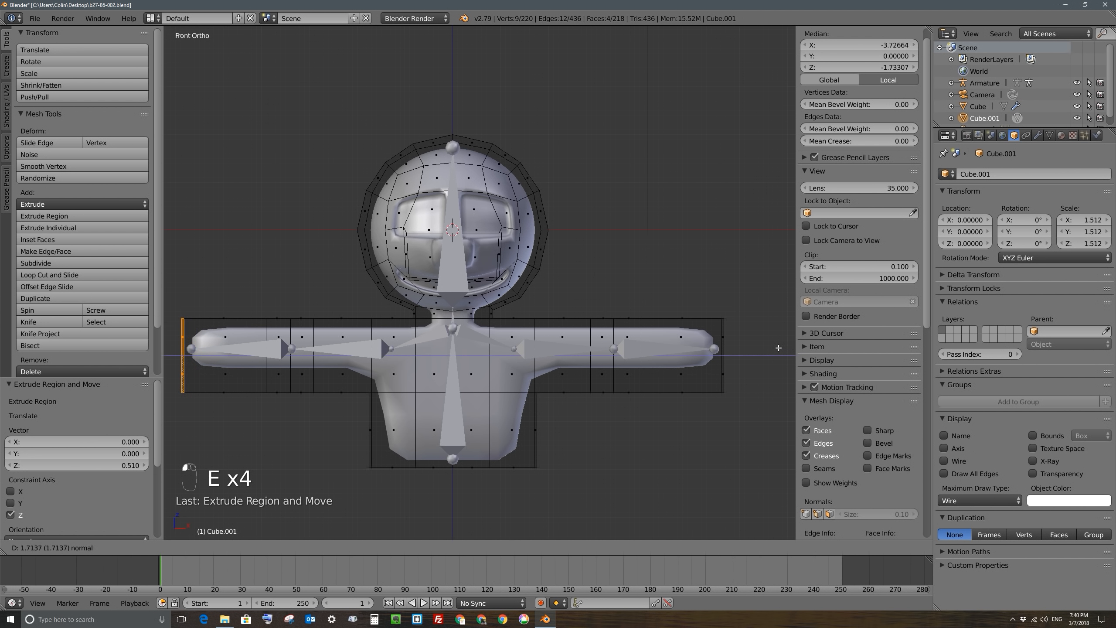
pyautogui.click(780, 347)
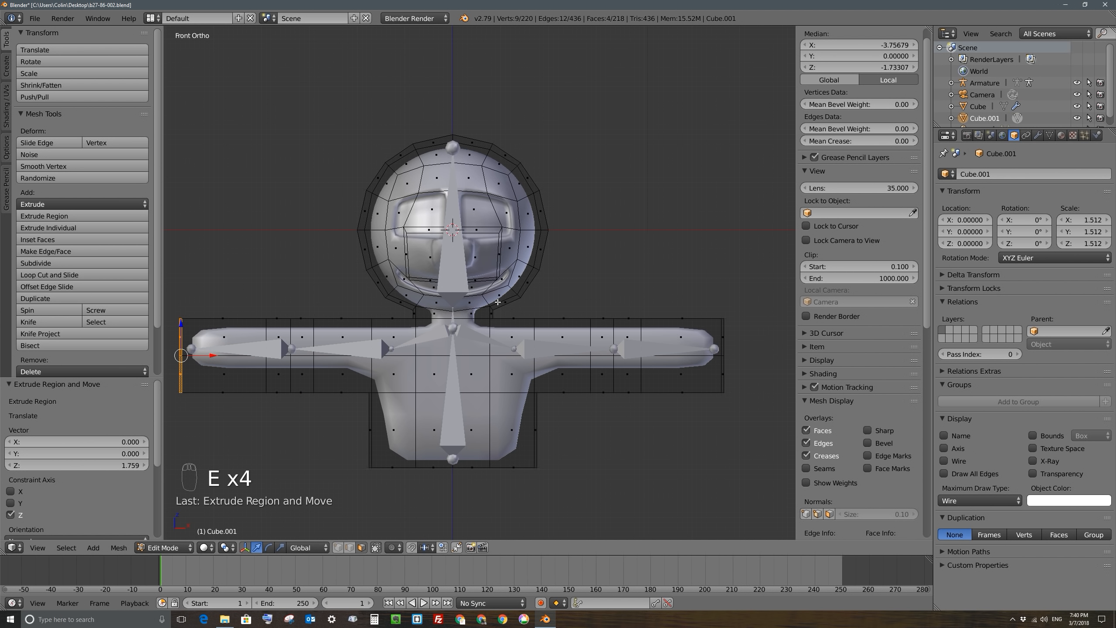
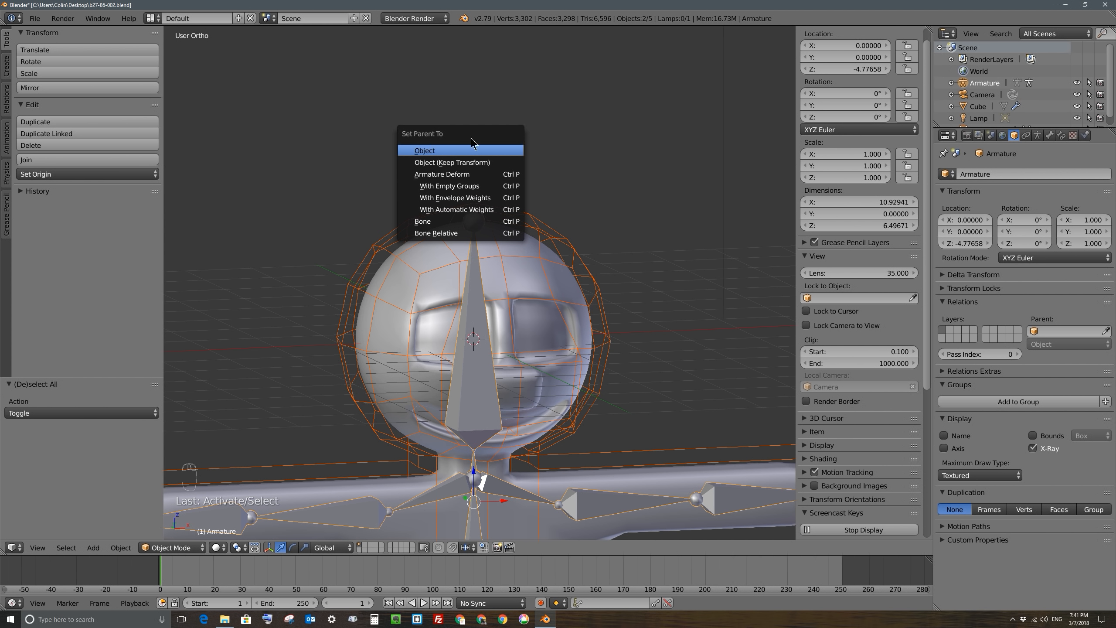
# Step: Parent the cage mesh to the armature with automatic weights and put the armature in Pose Mode
pyautogui.hotkey('ctrl', 'p')
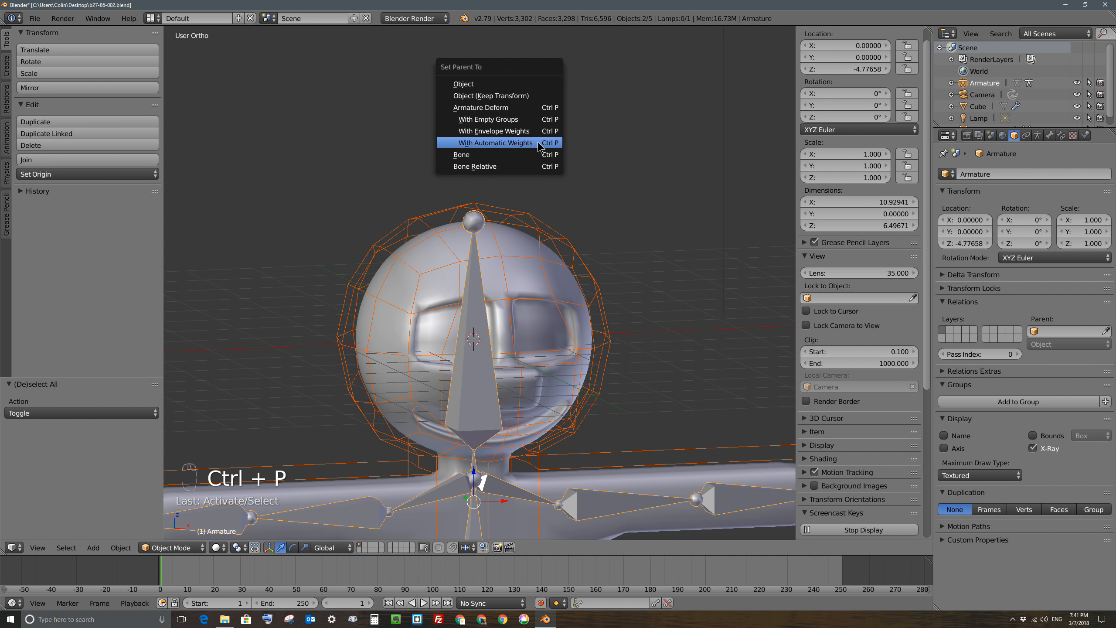
pyautogui.click(511, 145)
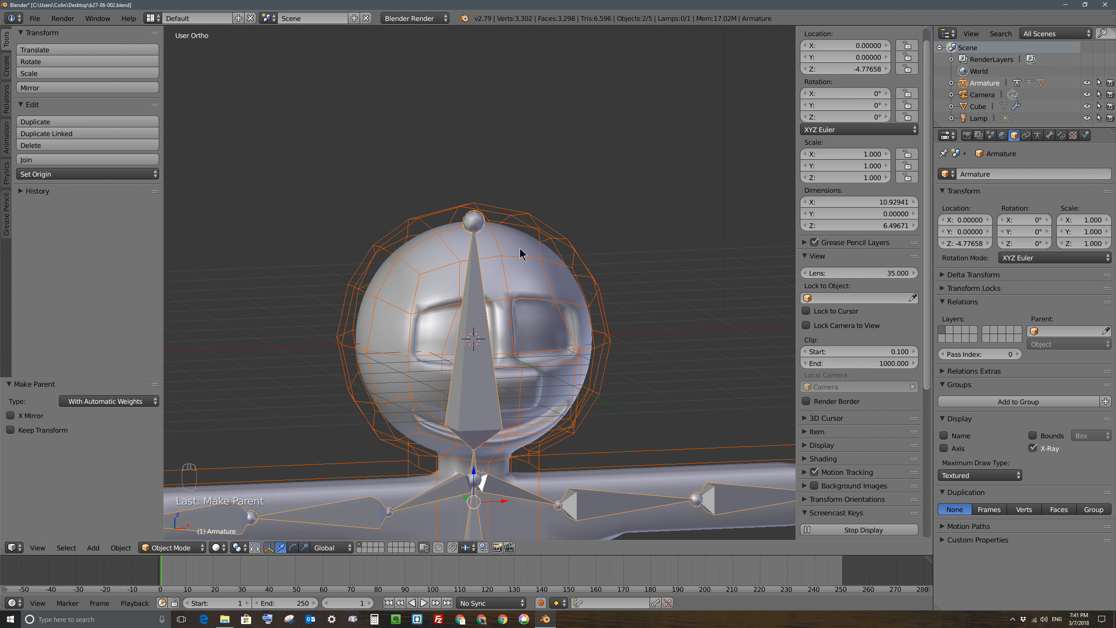
pyautogui.rightClick(482, 303)
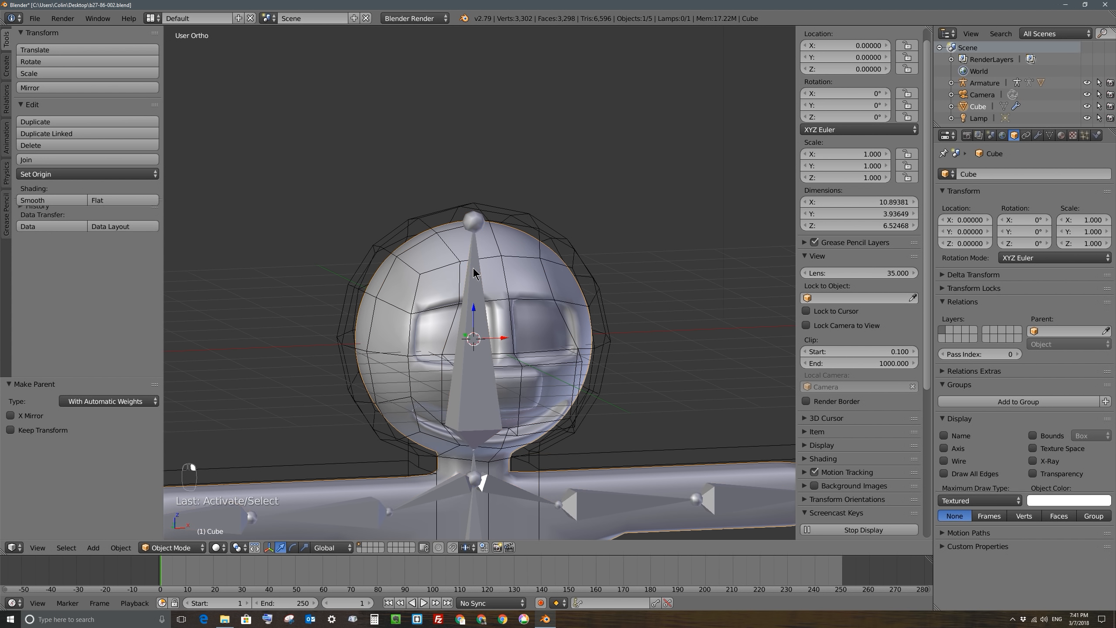
pyautogui.scroll(-4, 450, 337)
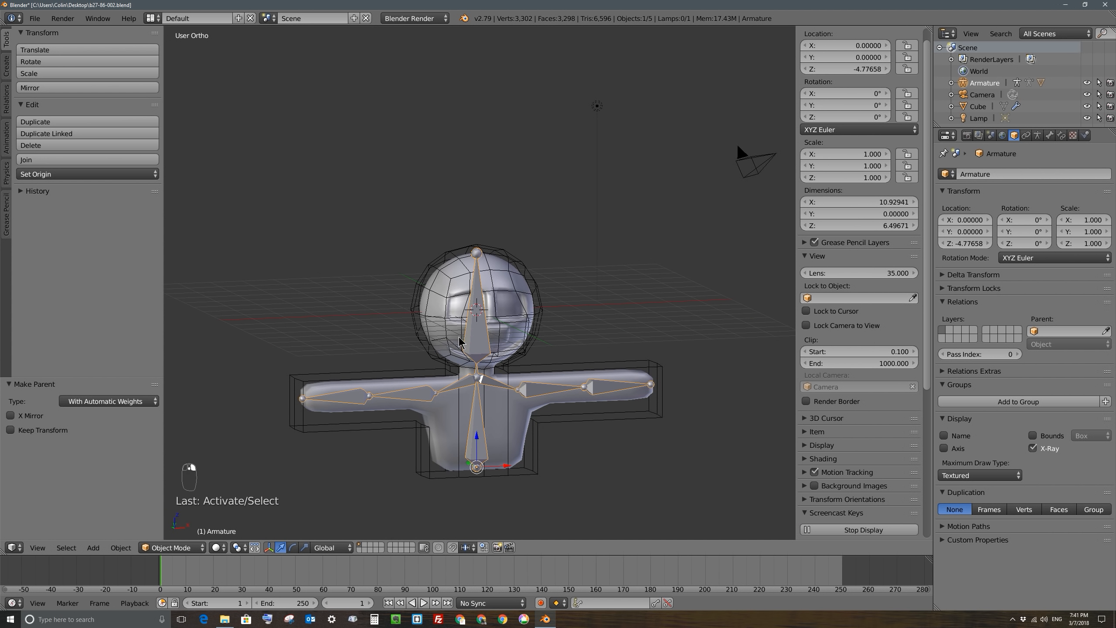
pyautogui.click(188, 548)
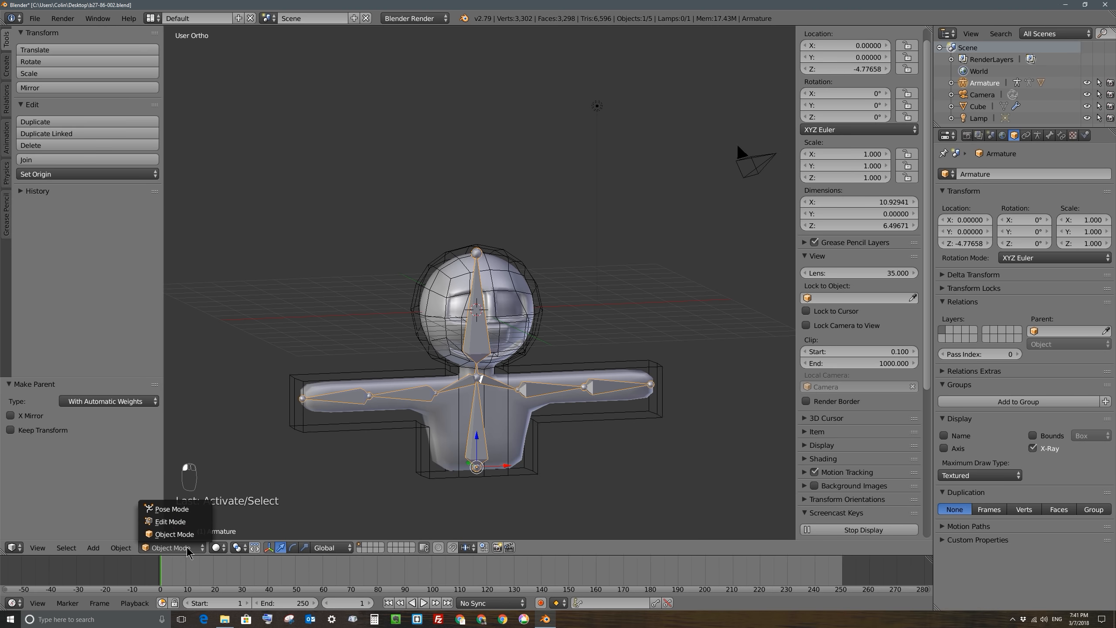
pyautogui.click(193, 510)
# Step: Test the cage by rotating the head bone about -18.8° and about -6.3°, cancelling each rotation
pyautogui.rightClick(467, 305)
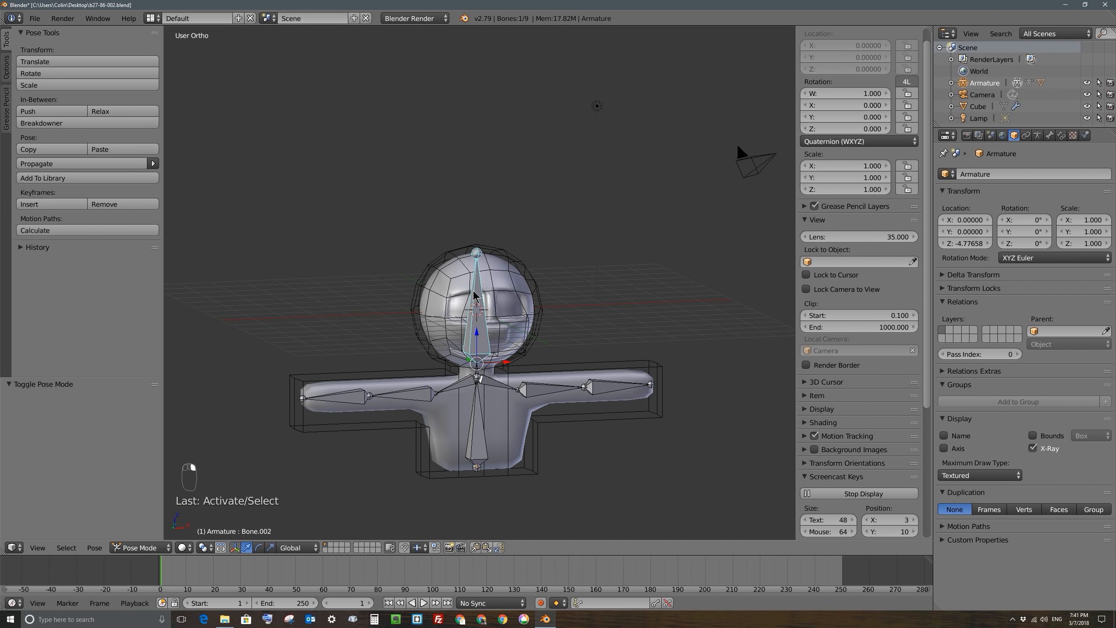
pyautogui.press('r')
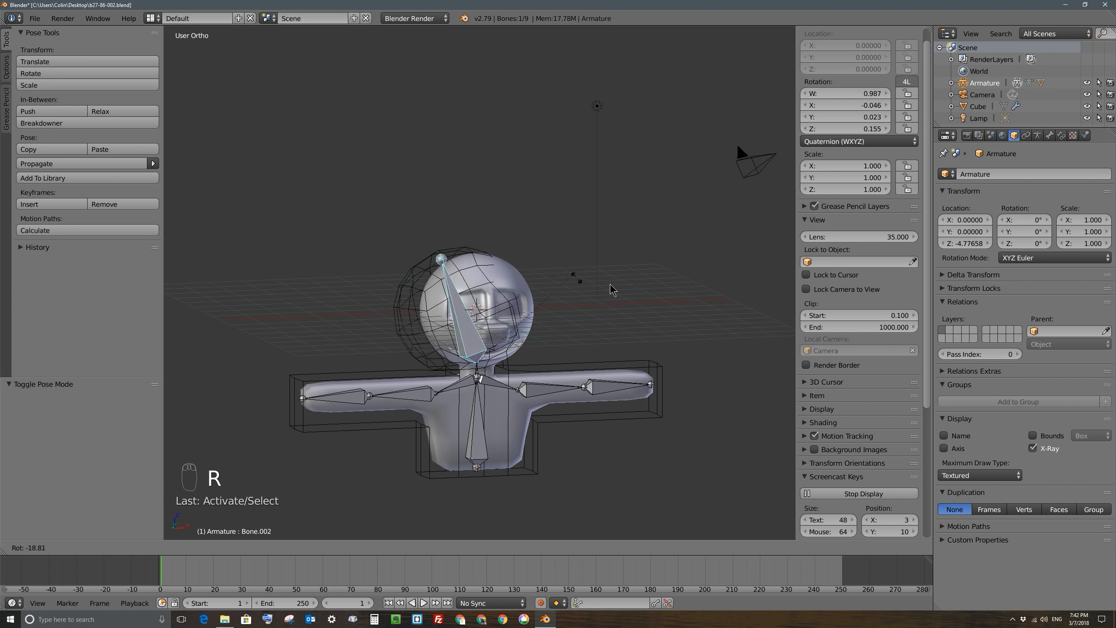
pyautogui.rightClick(613, 290)
pyautogui.scroll(3, 568, 307)
pyautogui.scroll(-3, 554, 330)
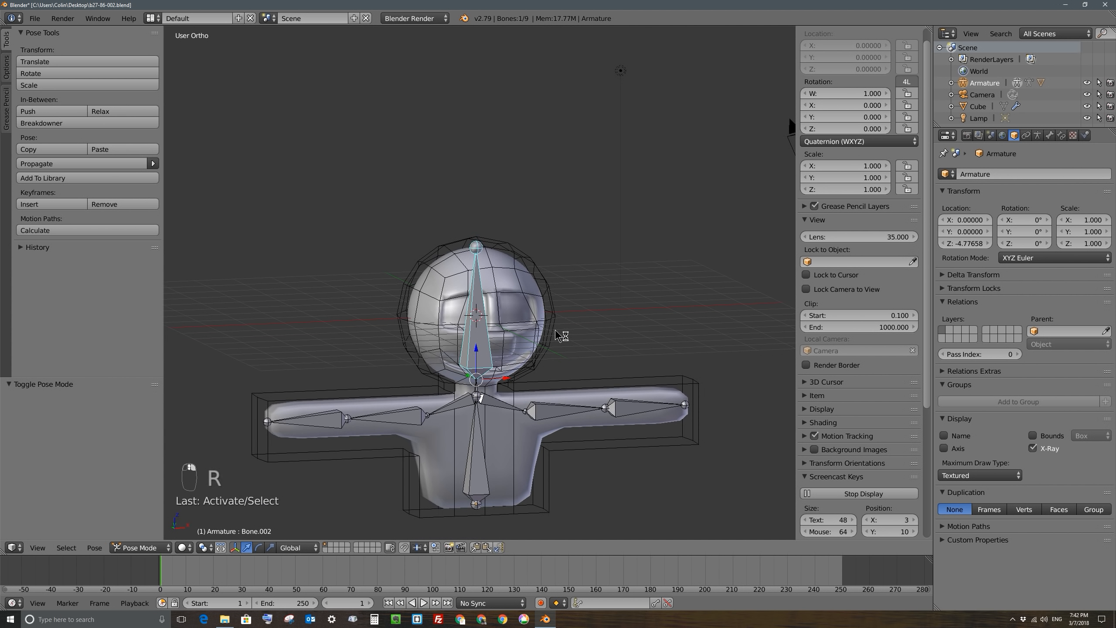
pyautogui.moveTo(554, 330); pyautogui.dragTo(567, 333, button='middle')
pyautogui.press('r')
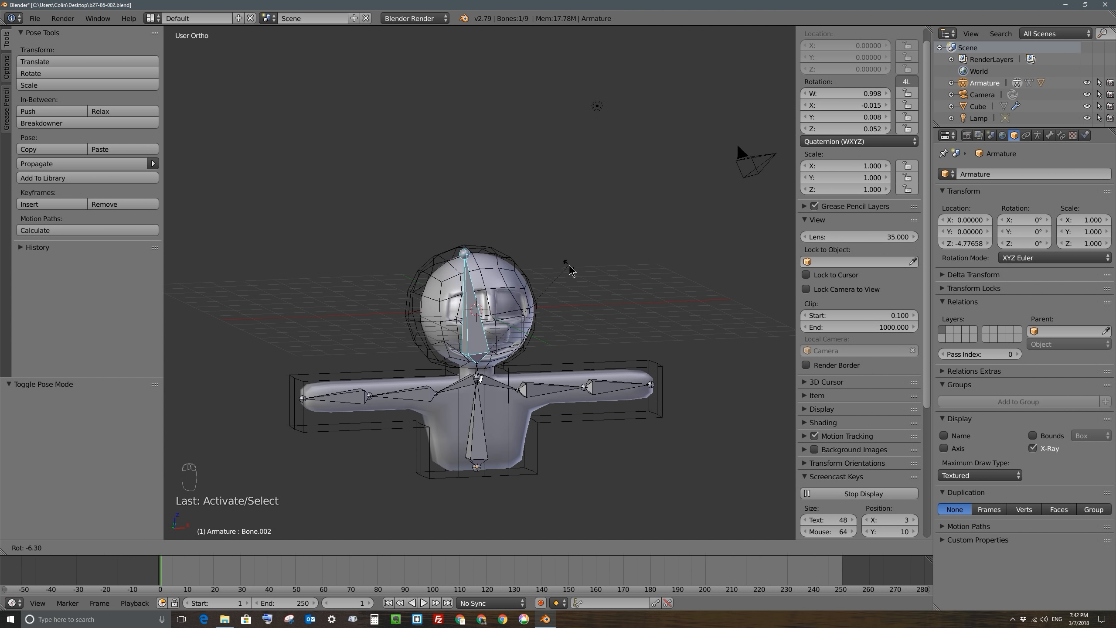
pyautogui.rightClick(572, 268)
pyautogui.scroll(4, 529, 283)
pyautogui.scroll(1, 545, 289)
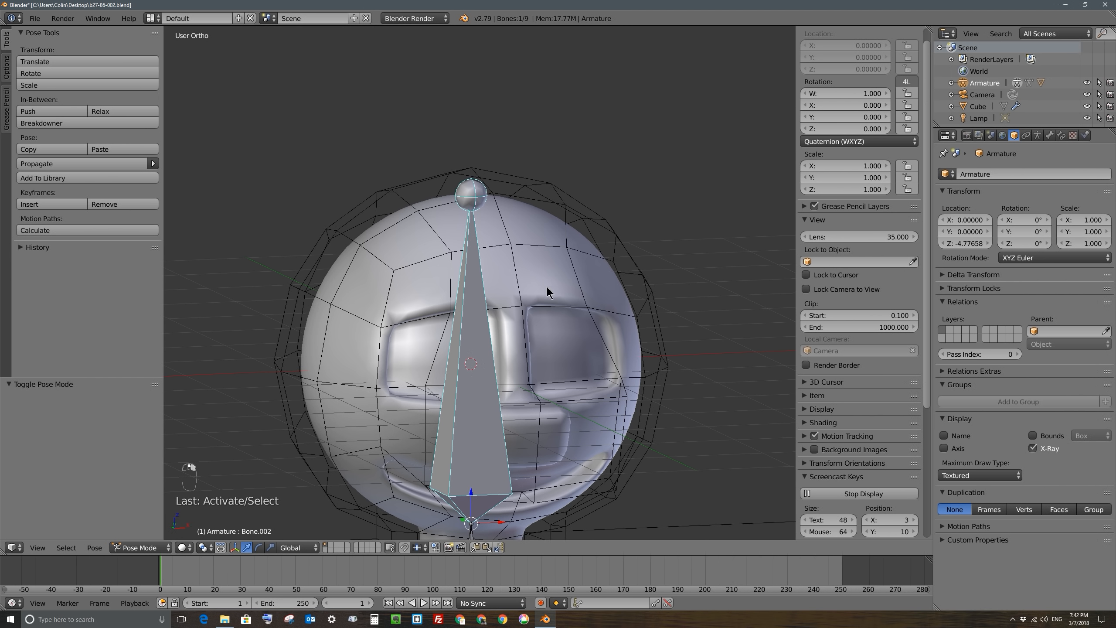
# Step: Select the character mesh, widen its properties area and add a Mesh Deform modifier
pyautogui.rightClick(548, 265)
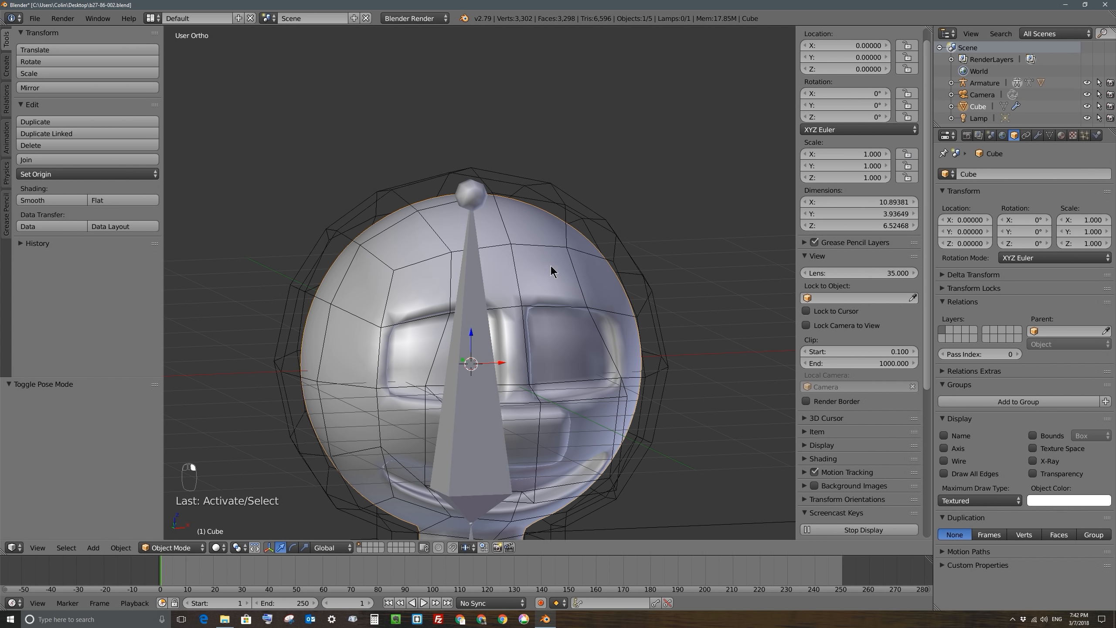
pyautogui.scroll(-3, 551, 265)
pyautogui.keyDown('shift'); pyautogui.moveTo(556, 299); pyautogui.dragTo(551, 206, button='middle'); pyautogui.keyUp('shift')
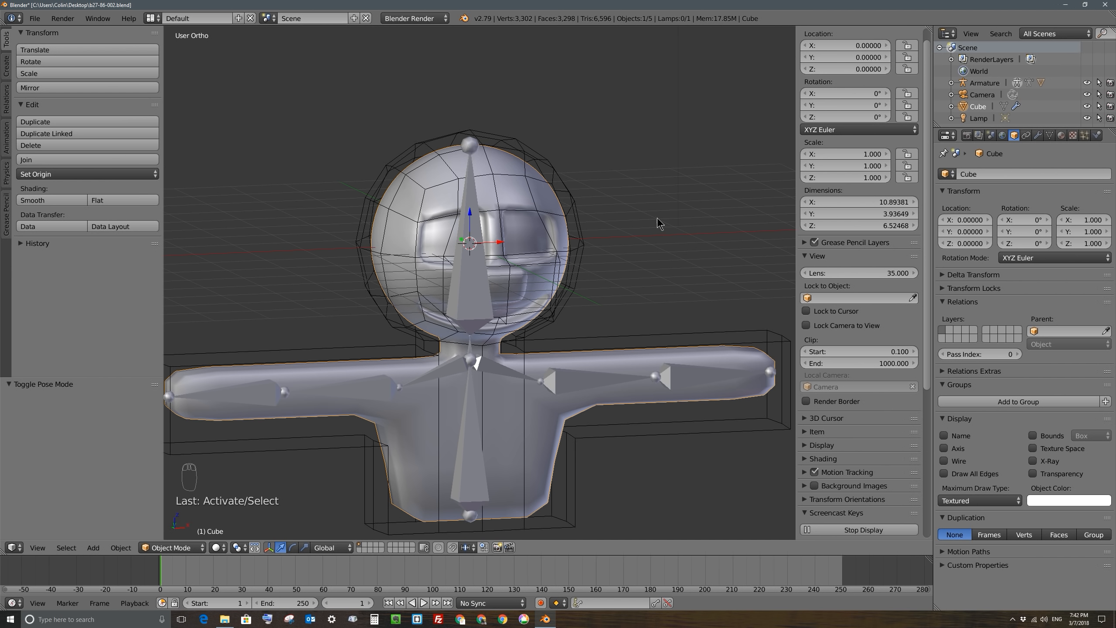
pyautogui.click(1038, 135)
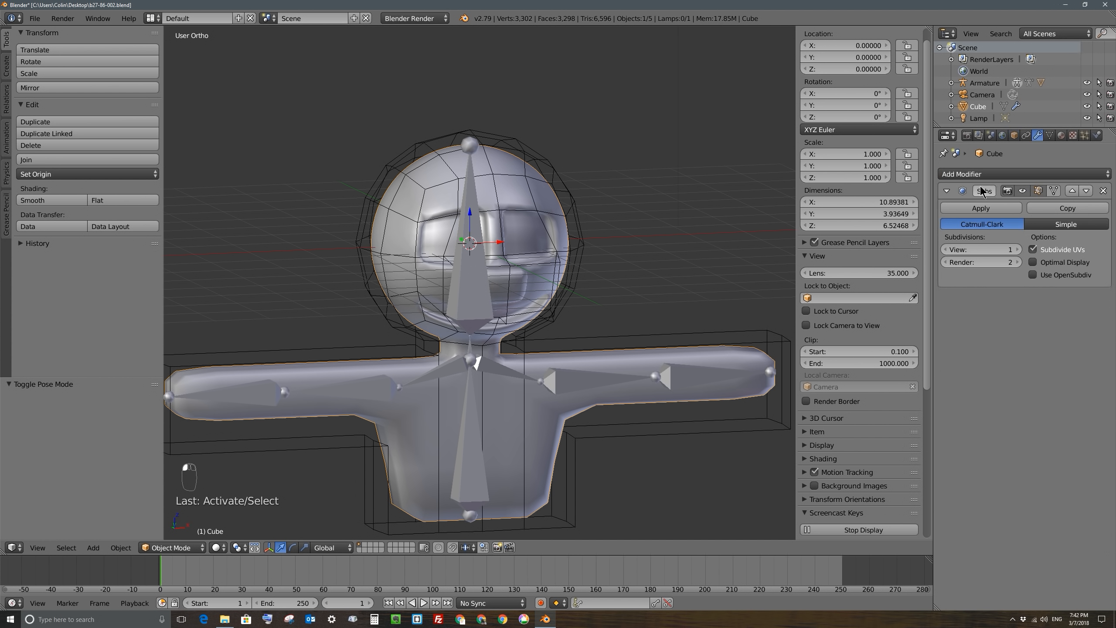
pyautogui.moveTo(933, 213); pyautogui.dragTo(862, 216)
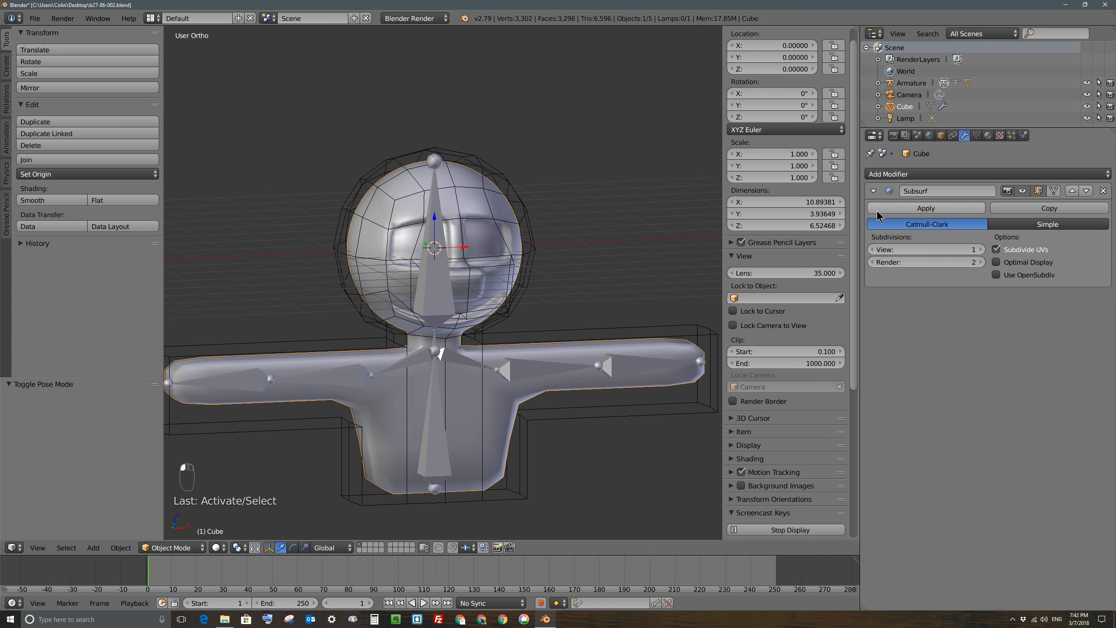
pyautogui.click(942, 174)
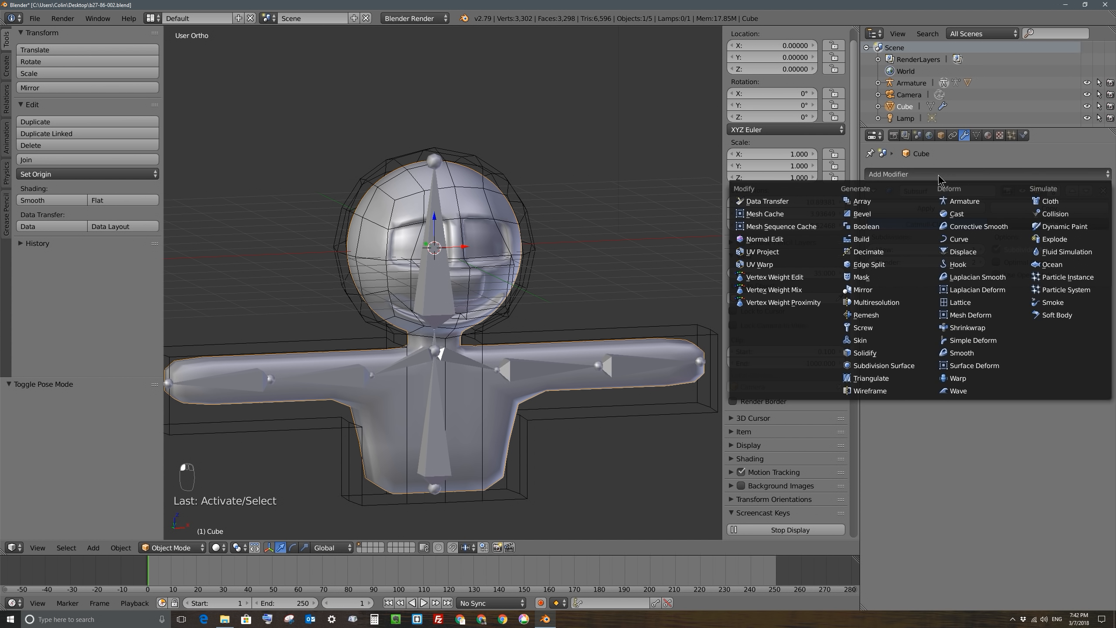
pyautogui.click(984, 317)
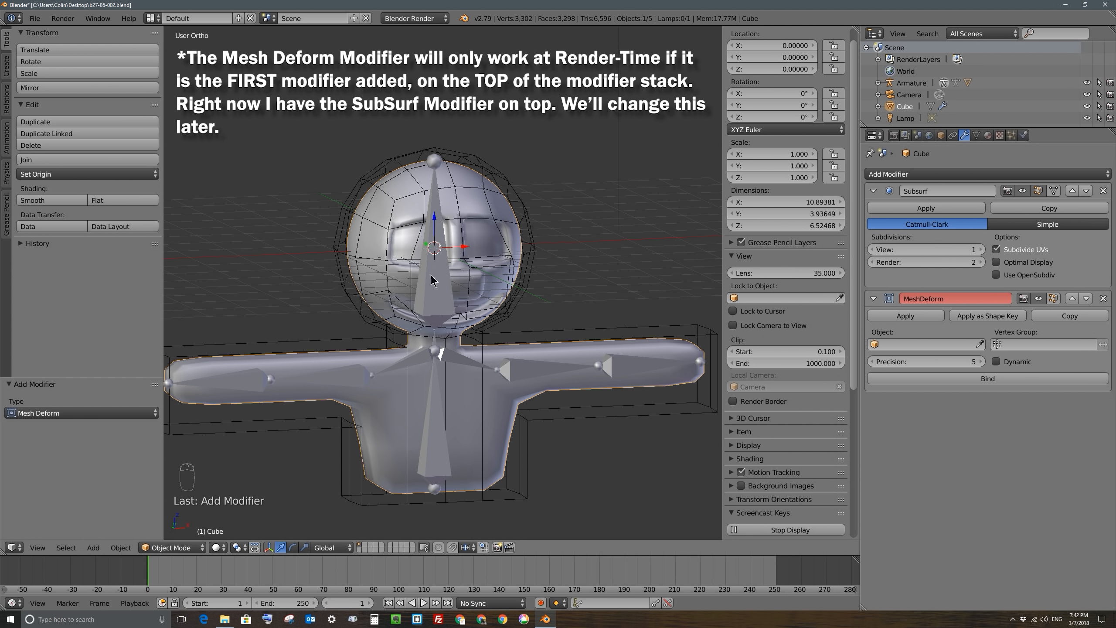
# Step: Set deformMesh as the Mesh Deform modifier's cage object and bind the character to it
pyautogui.click(981, 343)
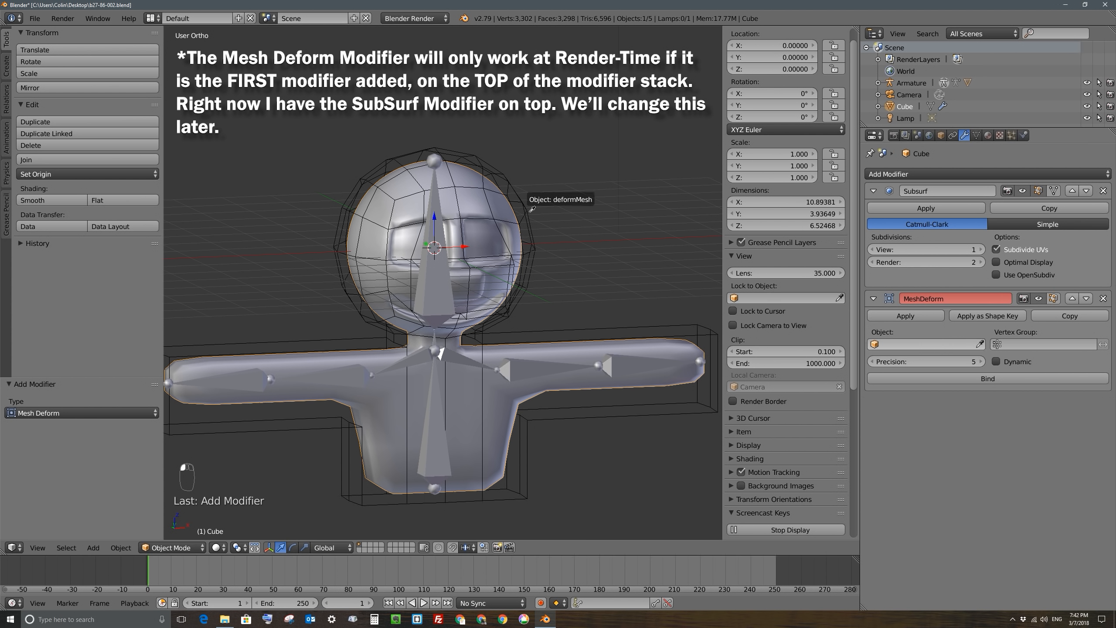
pyautogui.click(498, 164)
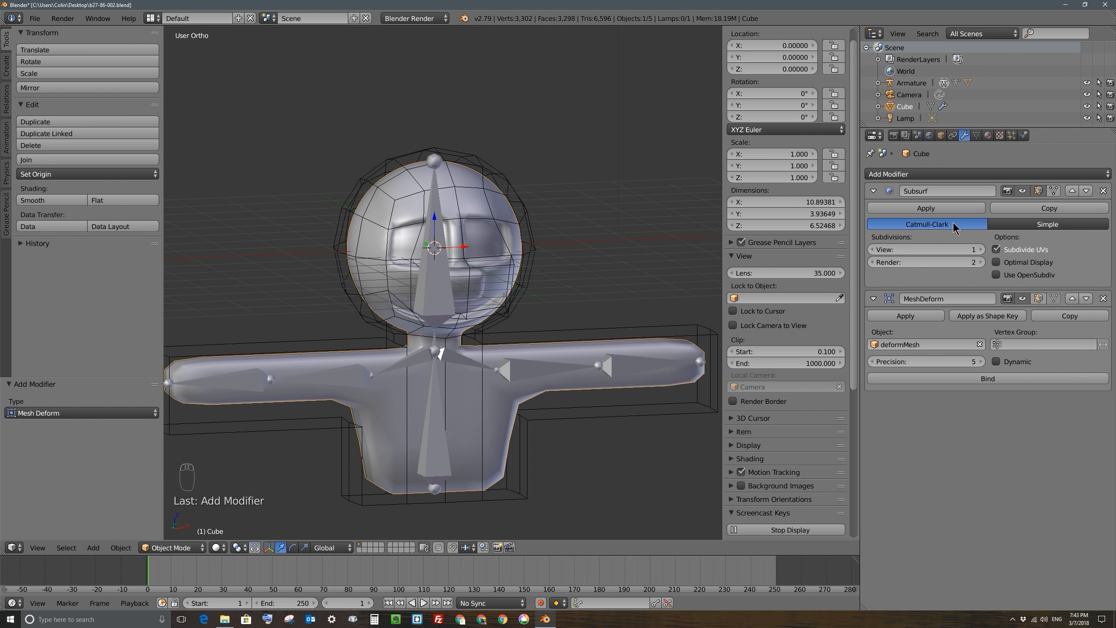
pyautogui.click(988, 379)
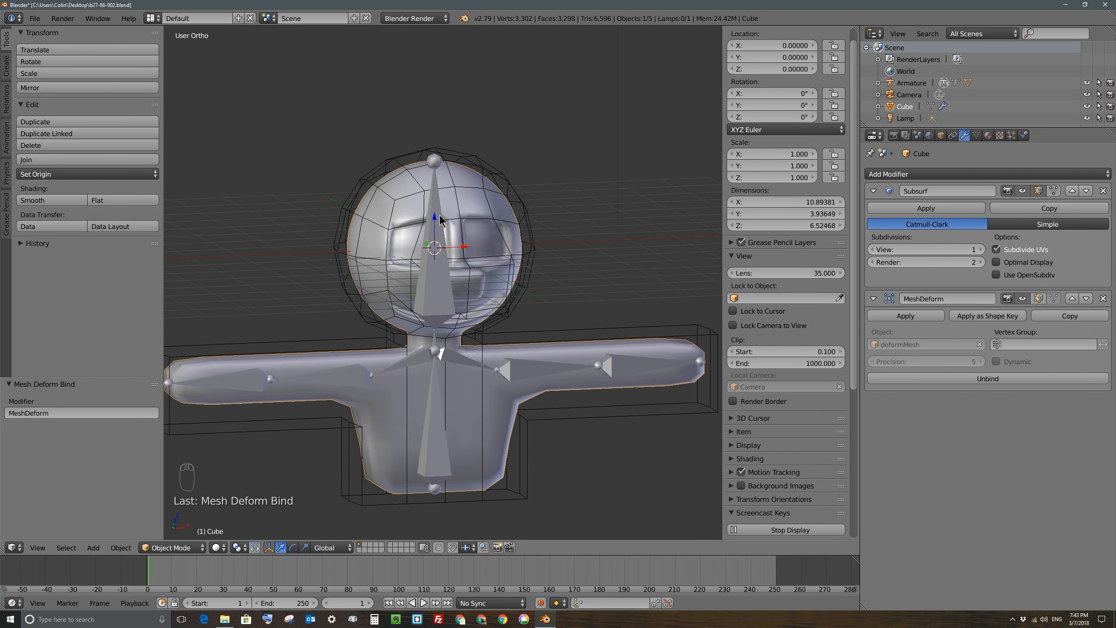
# Step: Test the bound head by rotating its bone sideways from the front and about -30° from the side, cancelling both rotations
pyautogui.rightClick(436, 190)
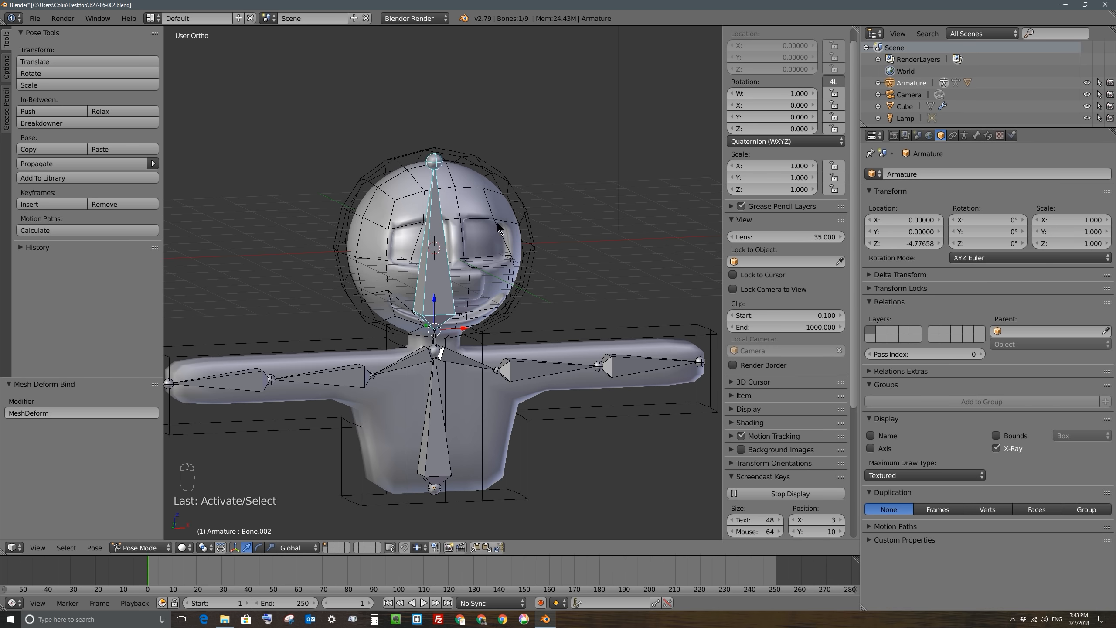
pyautogui.press('r')
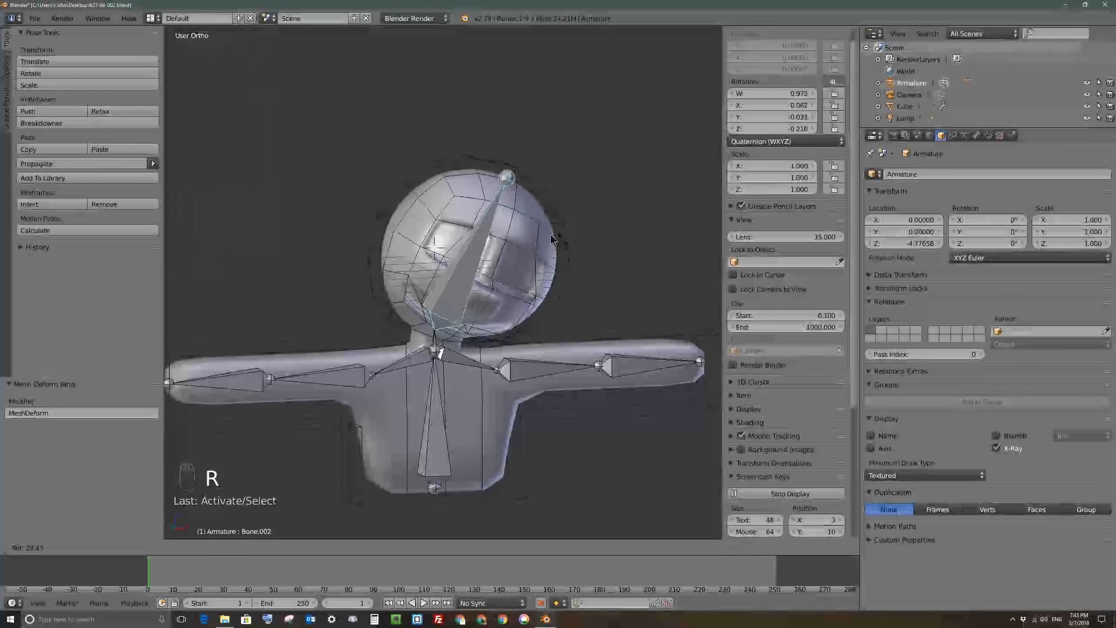
pyautogui.rightClick(473, 255)
pyautogui.moveTo(468, 257); pyautogui.dragTo(547, 250, button='middle')
pyautogui.press('r')
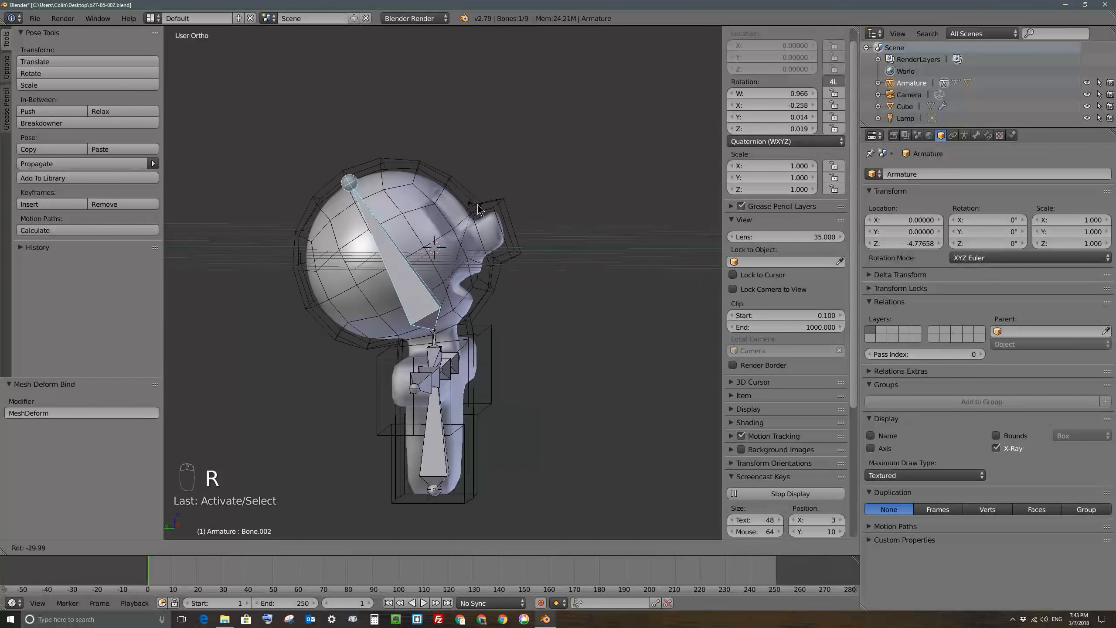
pyautogui.rightClick(494, 208)
# Step: Test-rotate the character's left upper arm bone about -47°, cancel the rotation and inspect the head cage from the side
pyautogui.moveTo(494, 208); pyautogui.dragTo(498, 295, button='middle')
pyautogui.rightClick(564, 360)
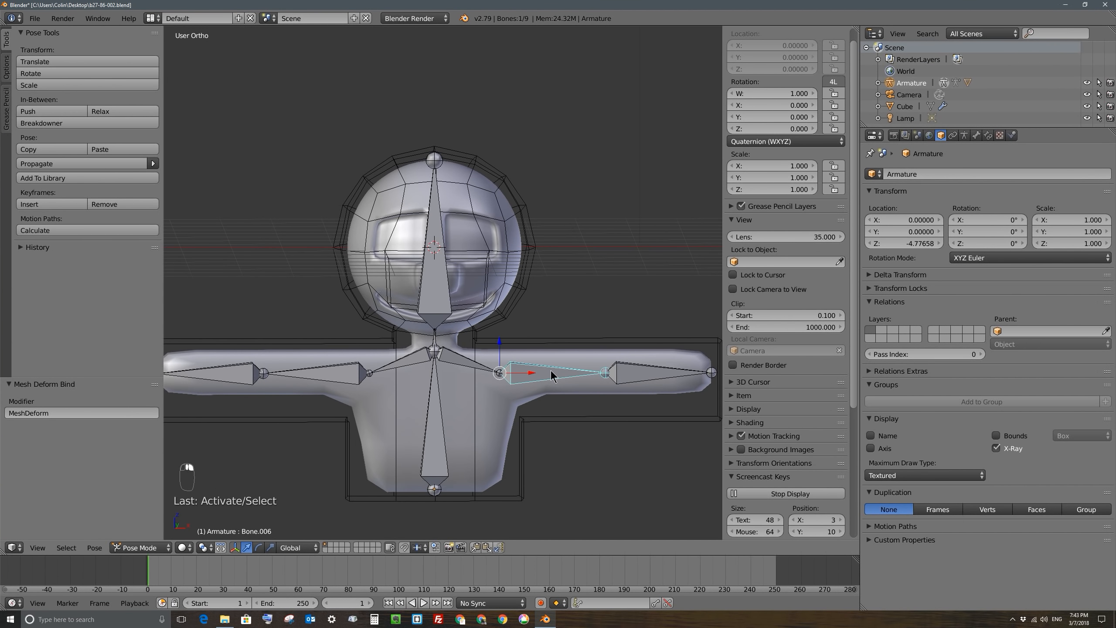
pyautogui.press('r')
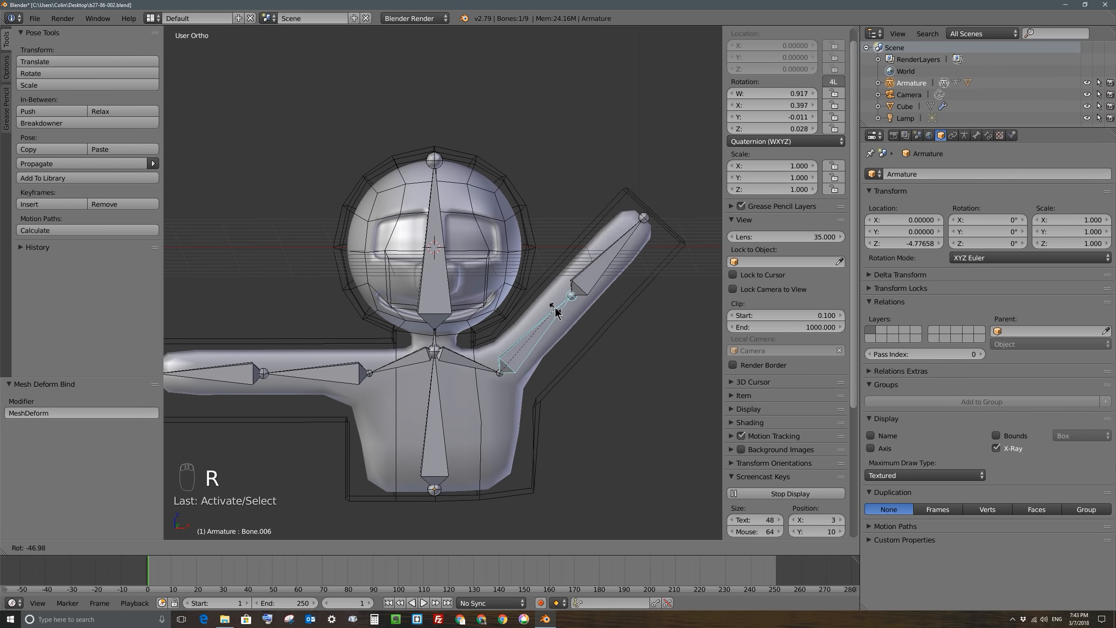
pyautogui.rightClick(472, 339)
pyautogui.moveTo(517, 305); pyautogui.dragTo(545, 288, button='middle')
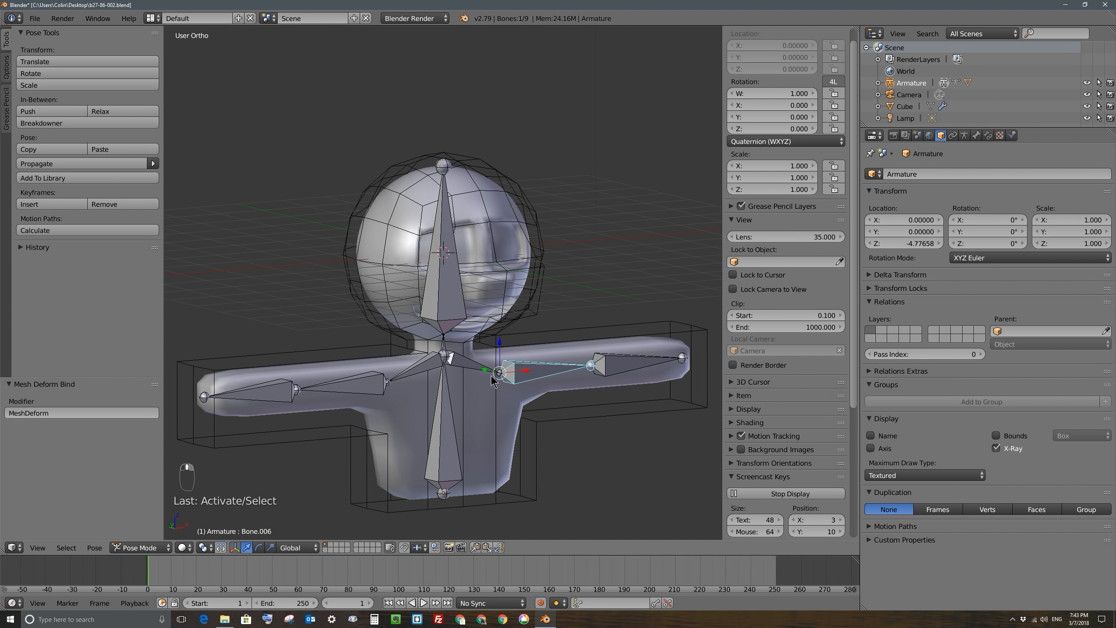
pyautogui.scroll(2, 491, 233)
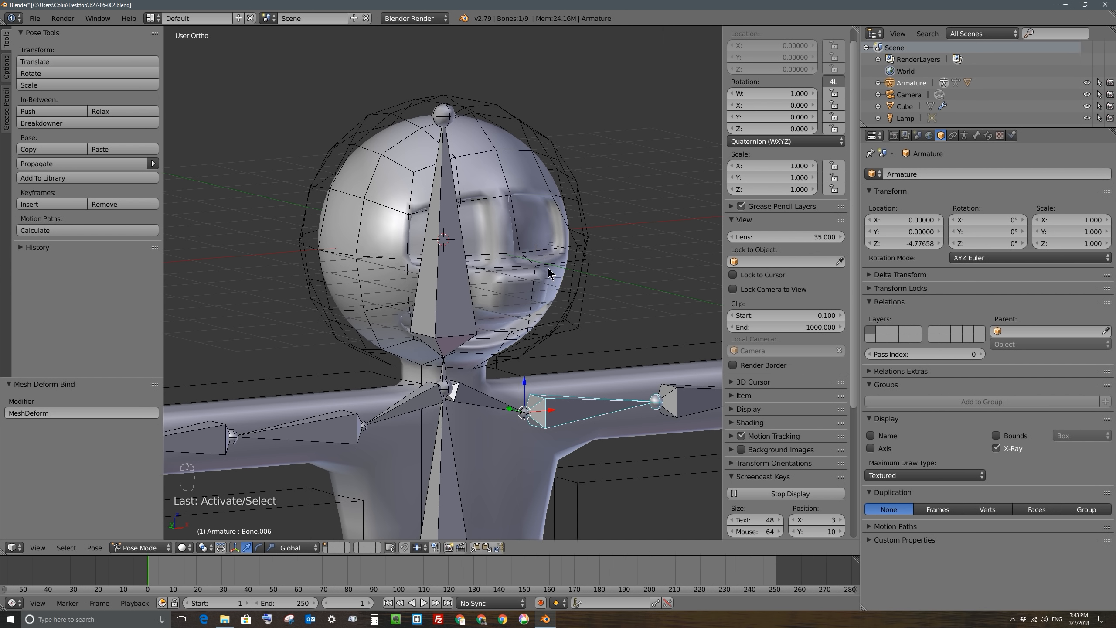
pyautogui.moveTo(542, 234); pyautogui.dragTo(530, 157, button='middle')
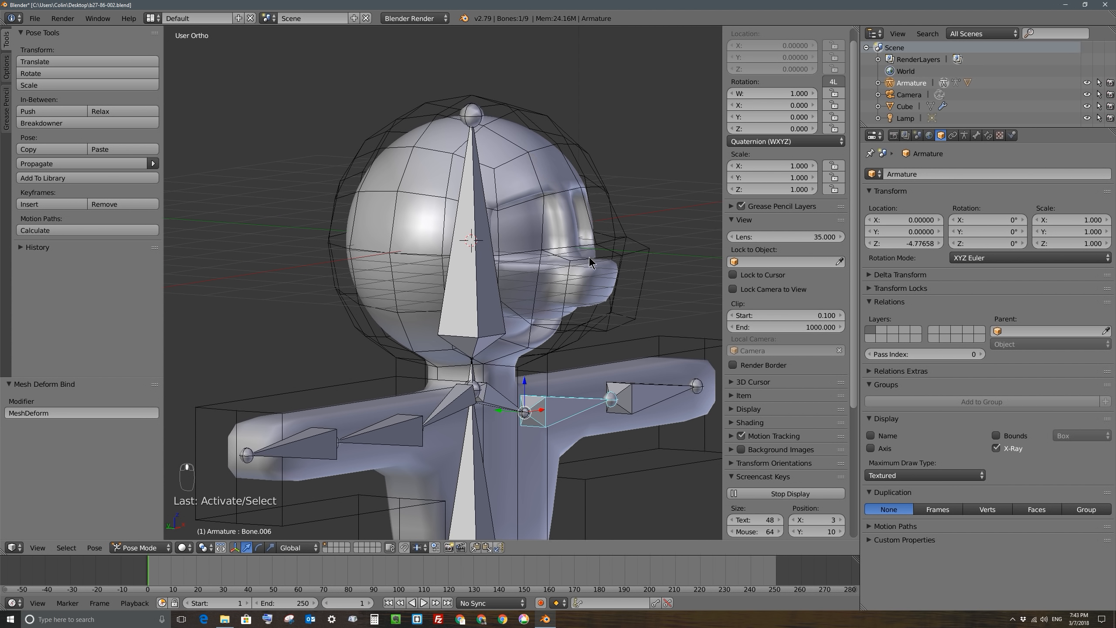
pyautogui.scroll(-2, 580, 295)
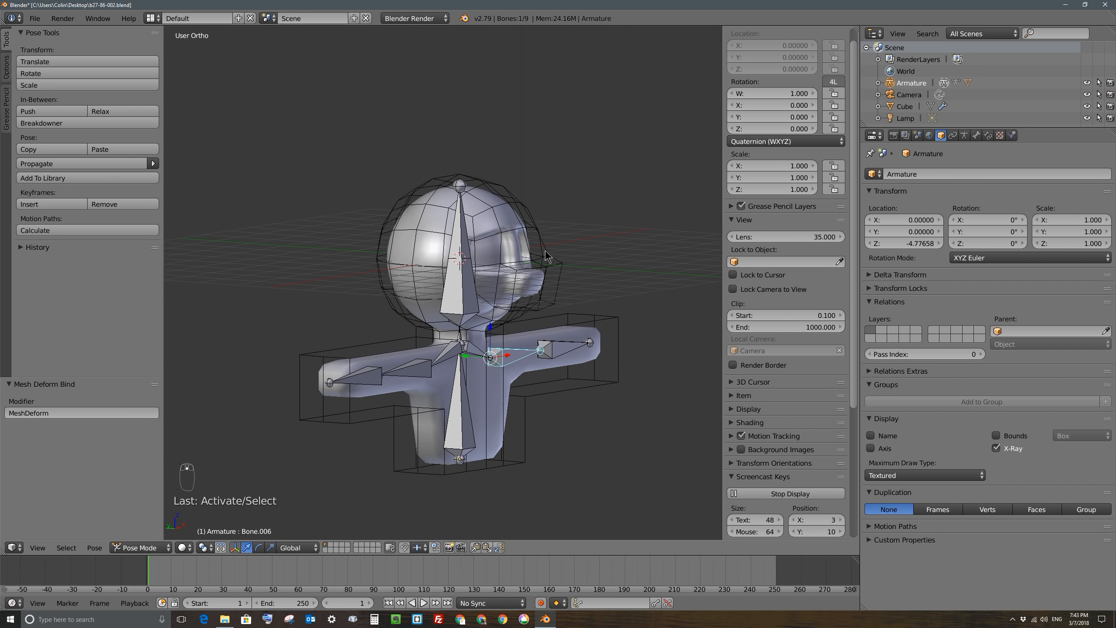
pyautogui.rightClick(465, 233)
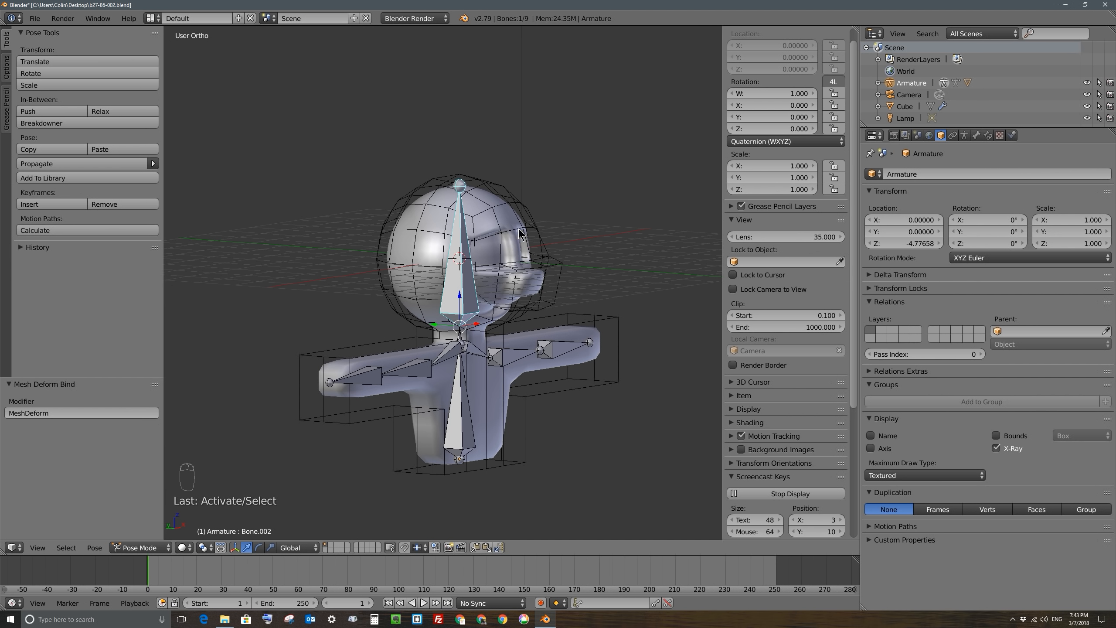
pyautogui.hotkey('shift', 'a')
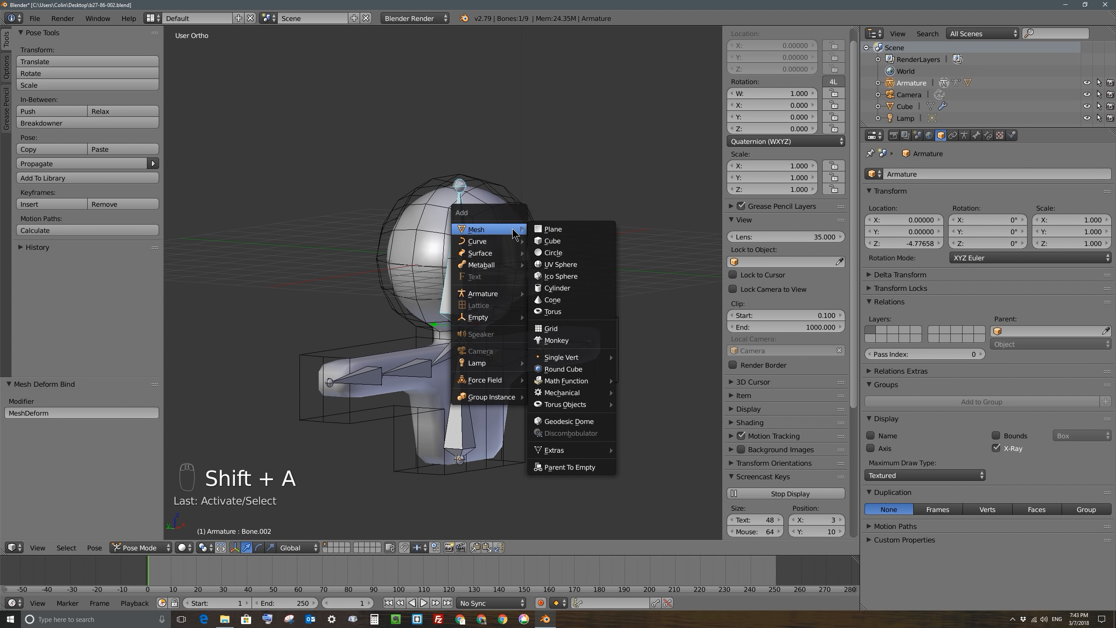
pyautogui.moveTo(502, 297)
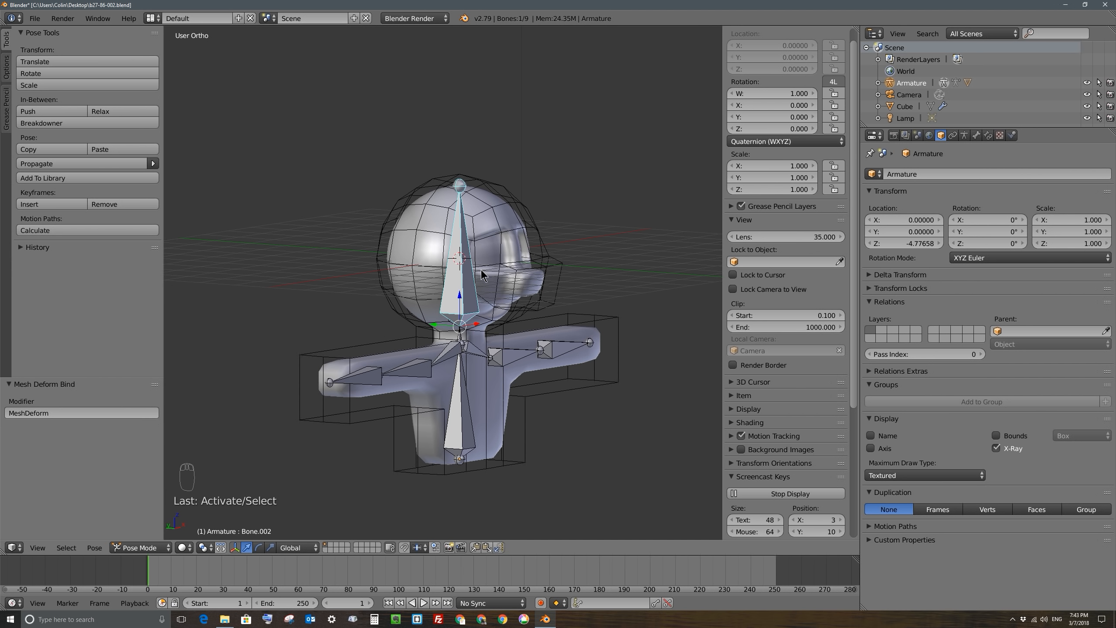
# Step: Add a separate single-bone armature from Object Mode and move it about -2.103 along Y to the front of the face
pyautogui.rightClick(507, 237)
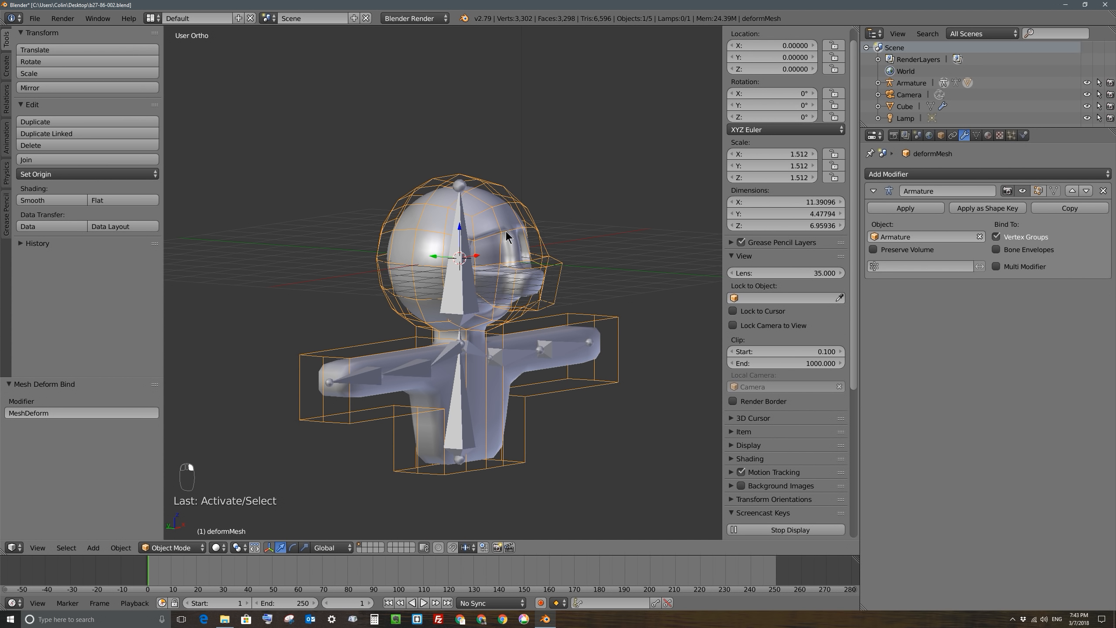
pyautogui.hotkey('shift', 'a')
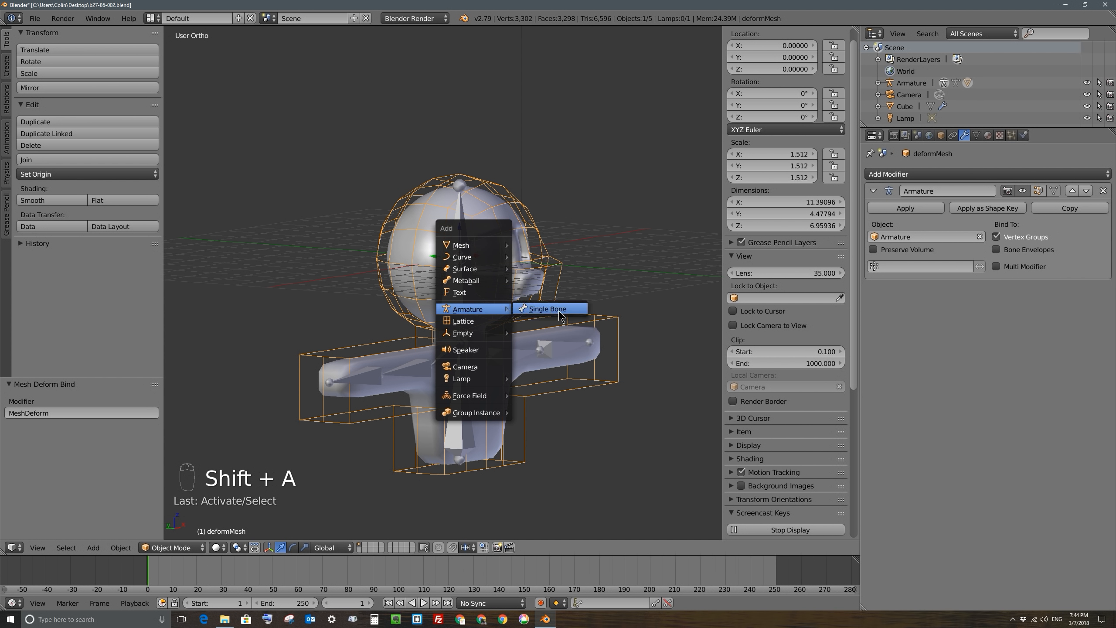
pyautogui.click(560, 311)
pyautogui.moveTo(559, 312); pyautogui.dragTo(451, 269, button='middle')
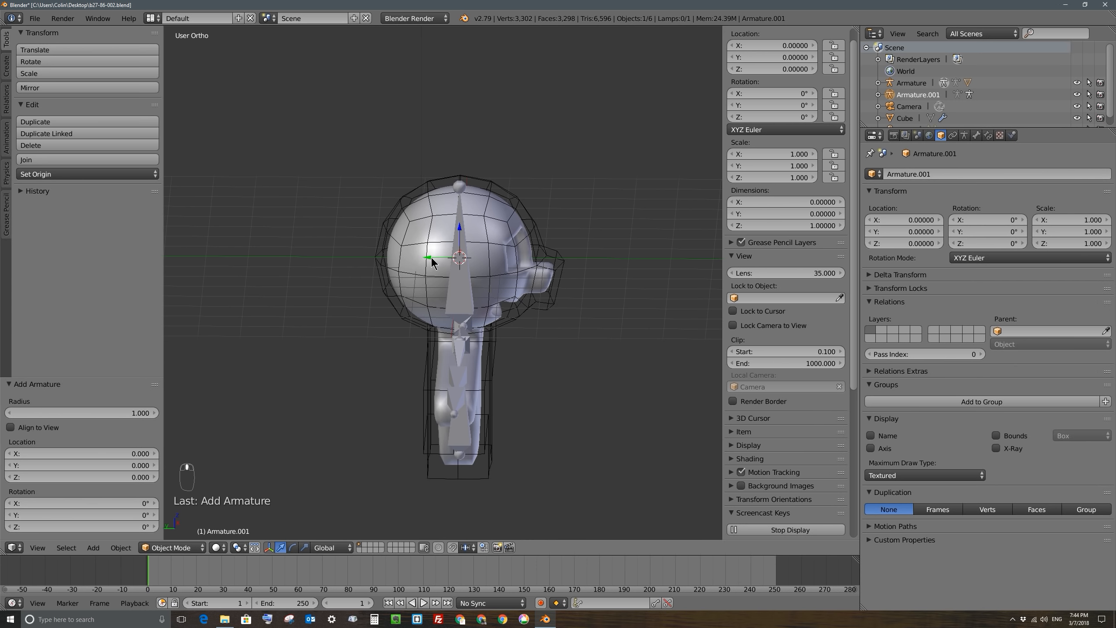
pyautogui.press('g')
pyautogui.press('y')
pyautogui.click(530, 260)
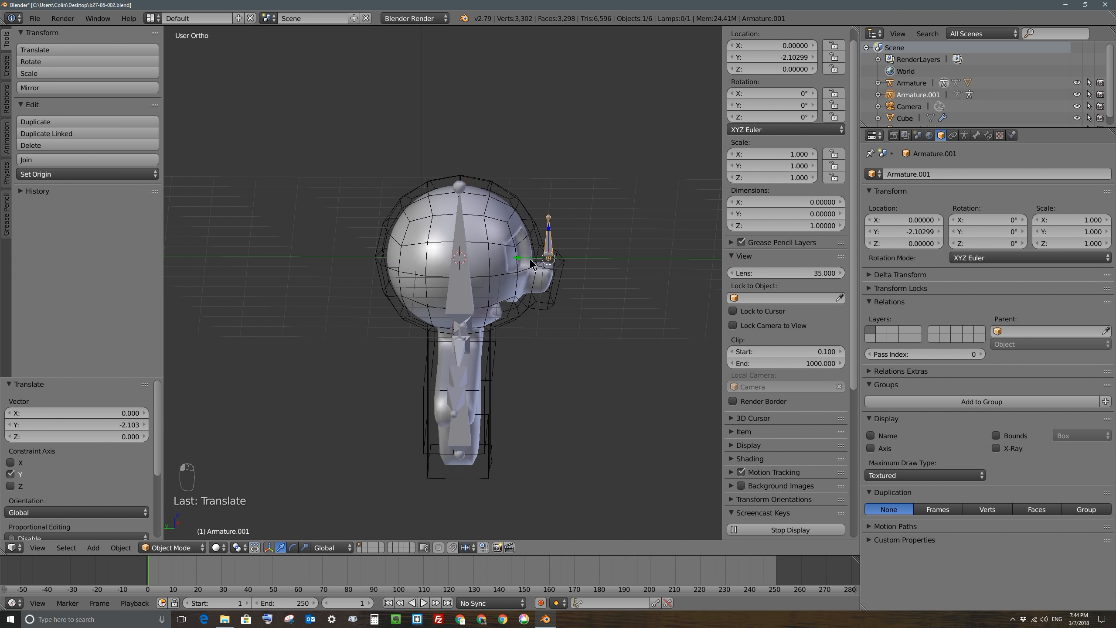
# Step: Turn on X-Ray display for the new single-bone armature in front of the face
pyautogui.rightClick(460, 232)
pyautogui.rightClick(547, 239)
pyautogui.click(964, 136)
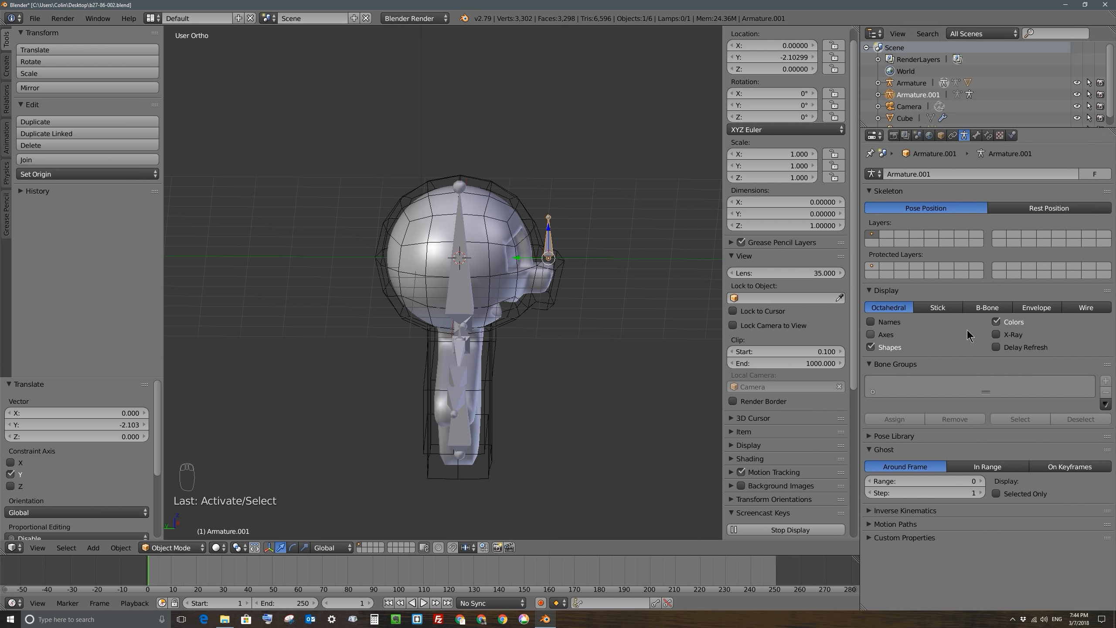
pyautogui.click(996, 333)
pyautogui.moveTo(594, 243); pyautogui.dragTo(531, 247, button='middle')
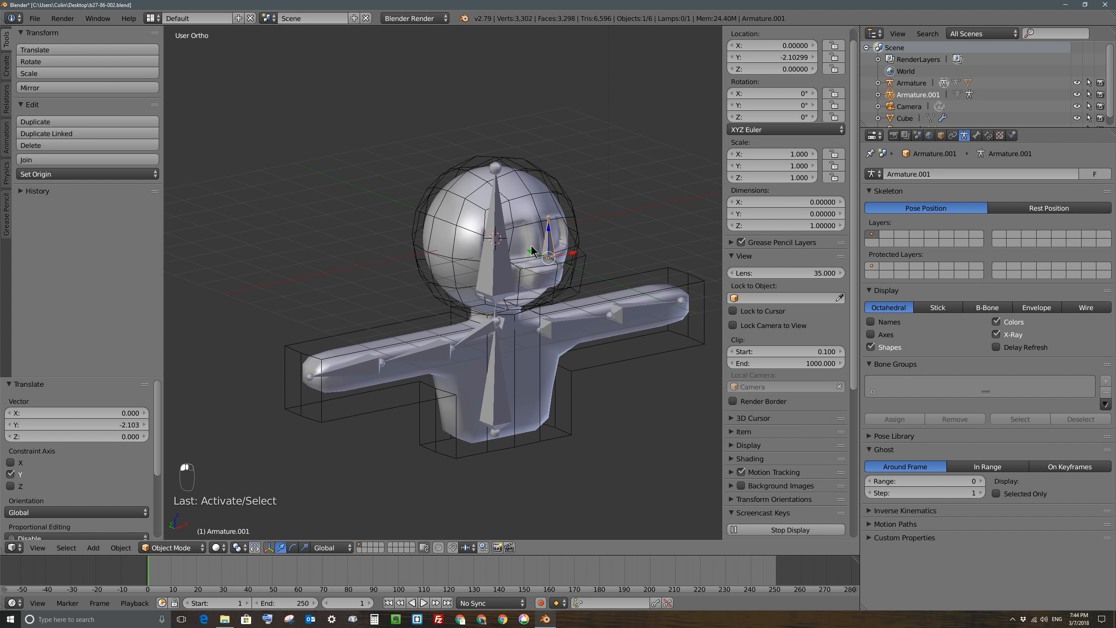
# Step: Examine the new face bone against the head, cage and main head bone from the front and several side angles
pyautogui.press('KP_1')
pyautogui.scroll(2, 548, 229)
pyautogui.keyDown('shift'); pyautogui.moveTo(617, 232); pyautogui.dragTo(443, 262, button='middle'); pyautogui.keyUp('shift')
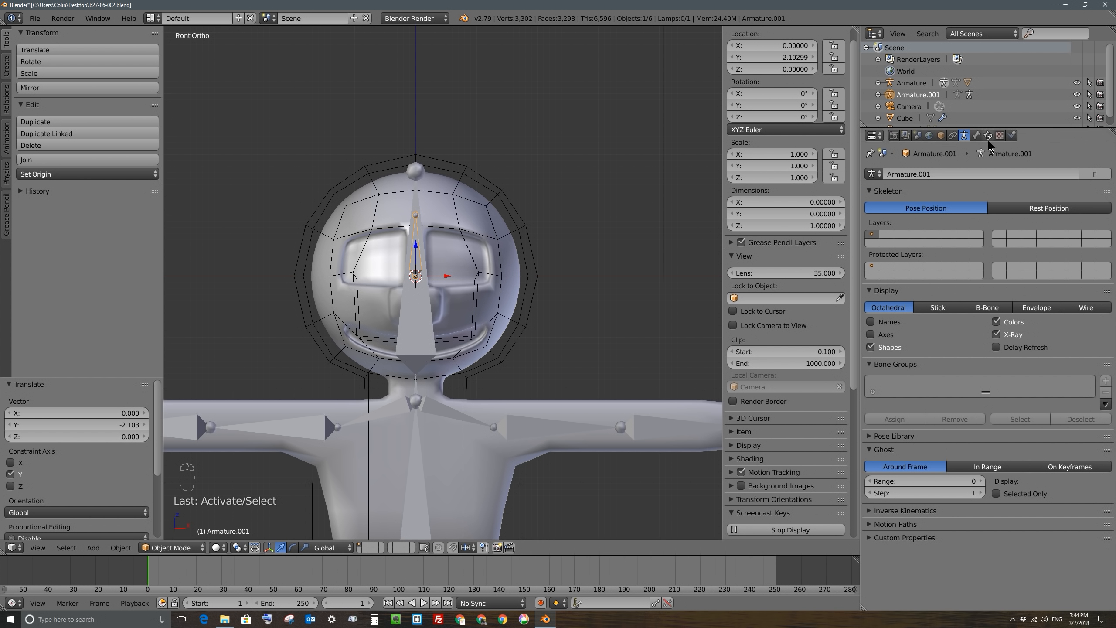
pyautogui.moveTo(608, 253); pyautogui.dragTo(416, 266, button='middle')
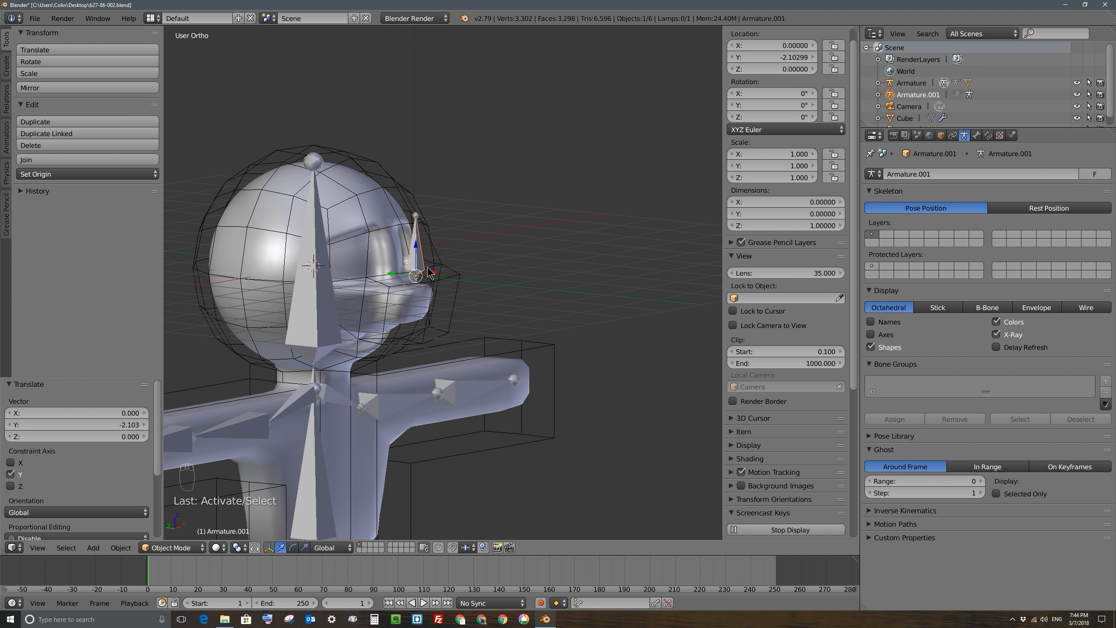
pyautogui.moveTo(427, 269); pyautogui.dragTo(537, 284, button='middle')
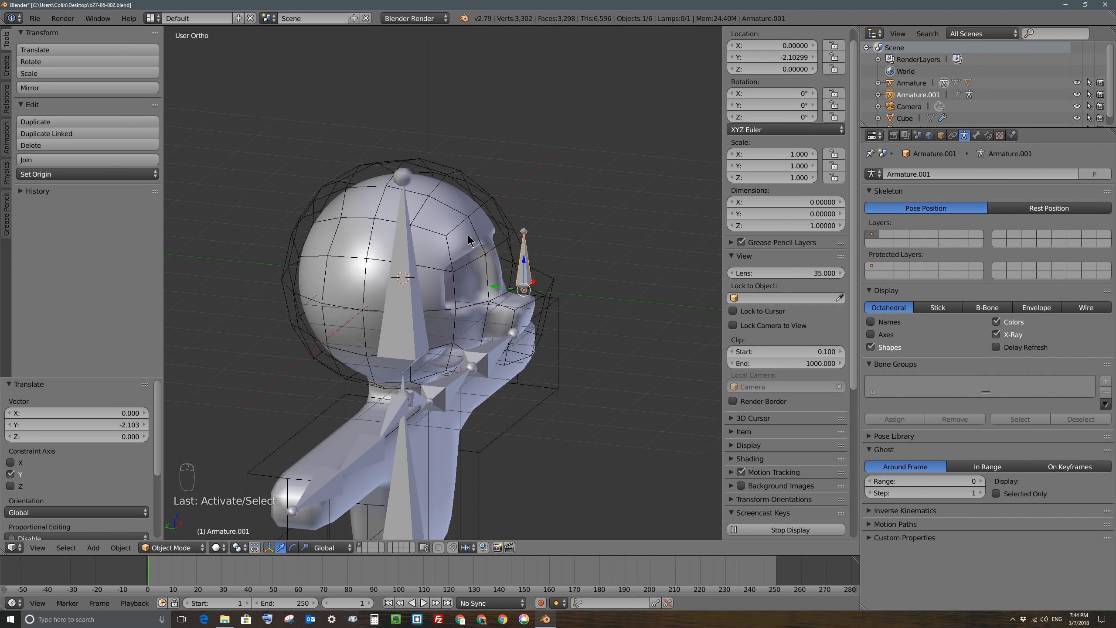
pyautogui.rightClick(402, 218)
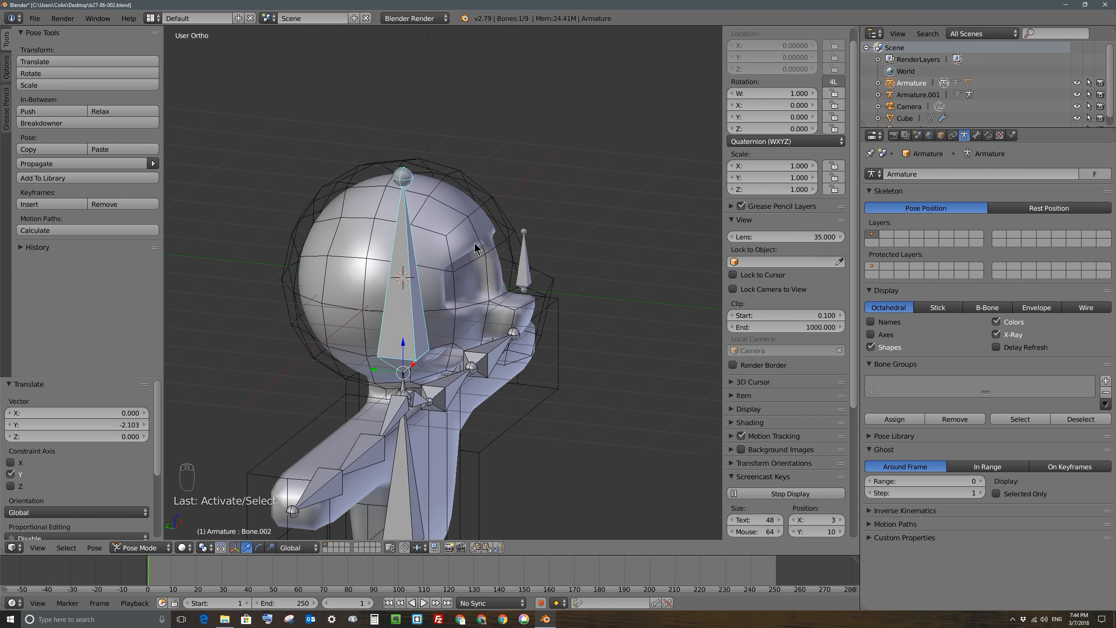
pyautogui.rightClick(523, 263)
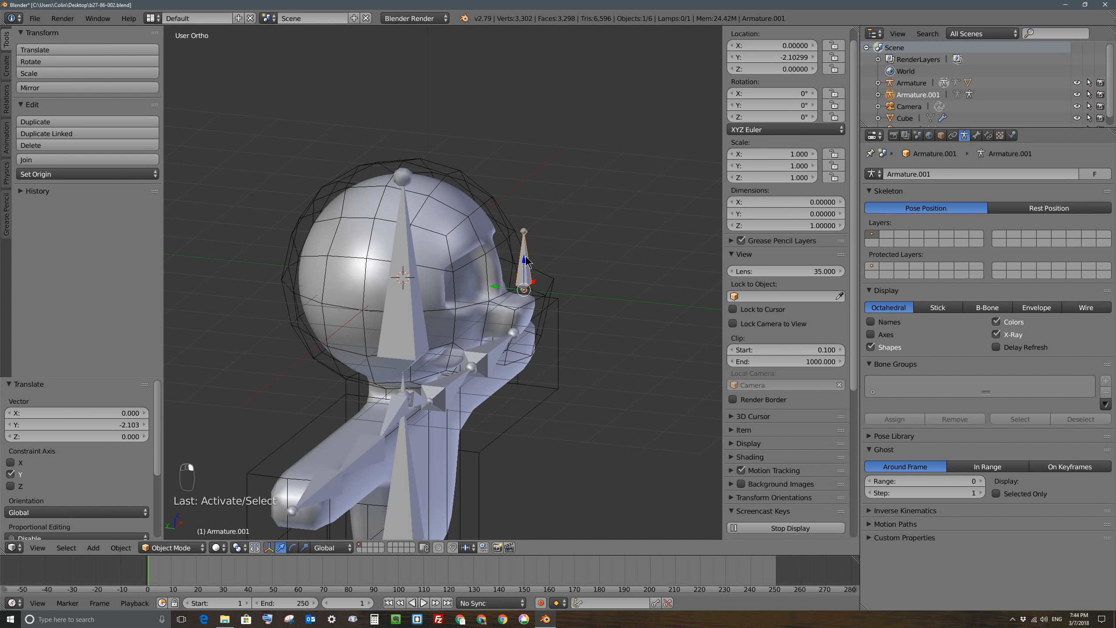
pyautogui.moveTo(527, 260); pyautogui.dragTo(492, 259, button='middle')
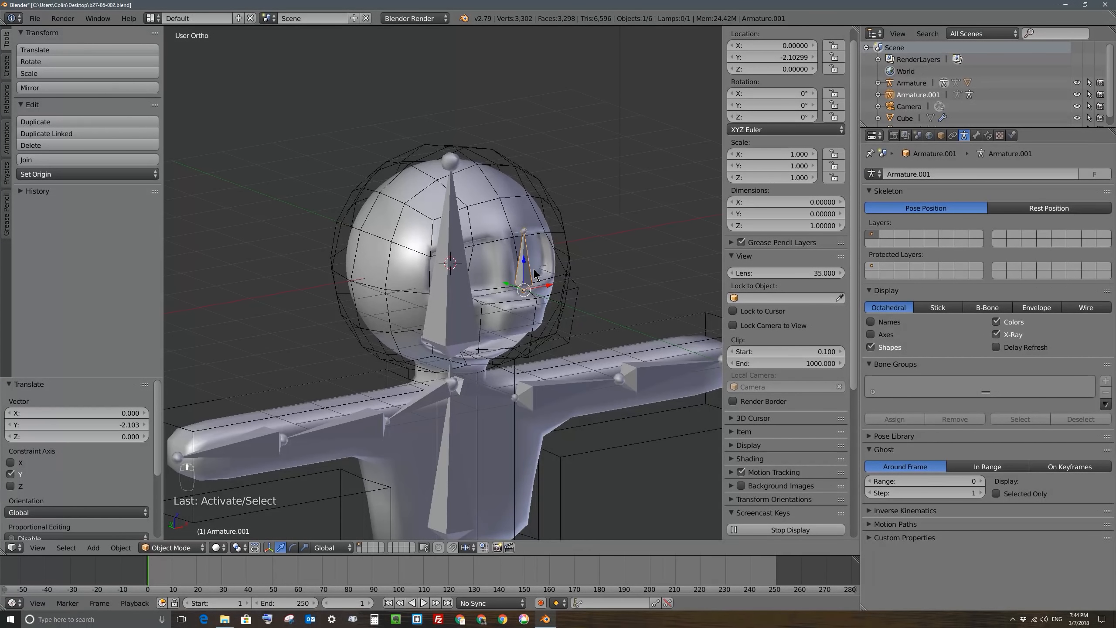
pyautogui.press('KP_1')
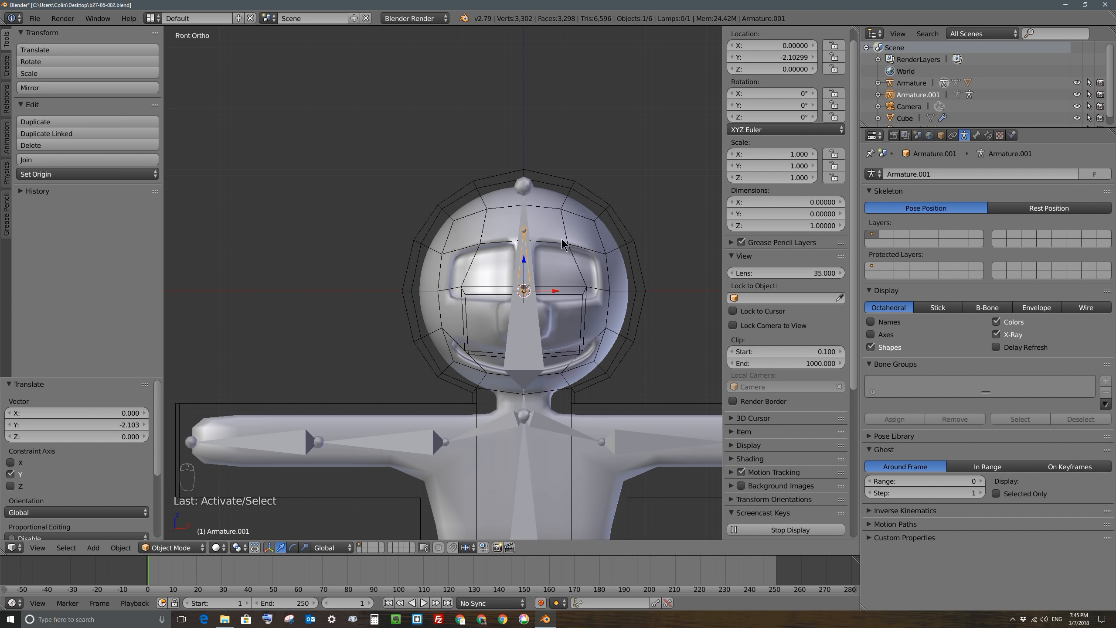
pyautogui.moveTo(527, 259); pyautogui.dragTo(567, 293, button='middle')
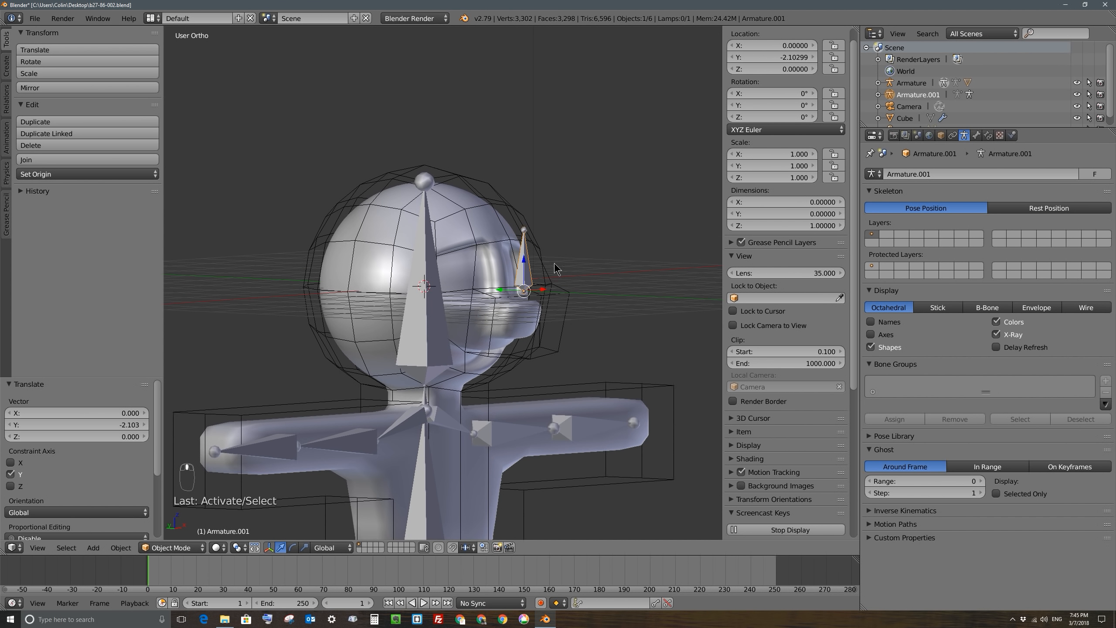
pyautogui.moveTo(542, 230); pyautogui.dragTo(525, 267, button='middle')
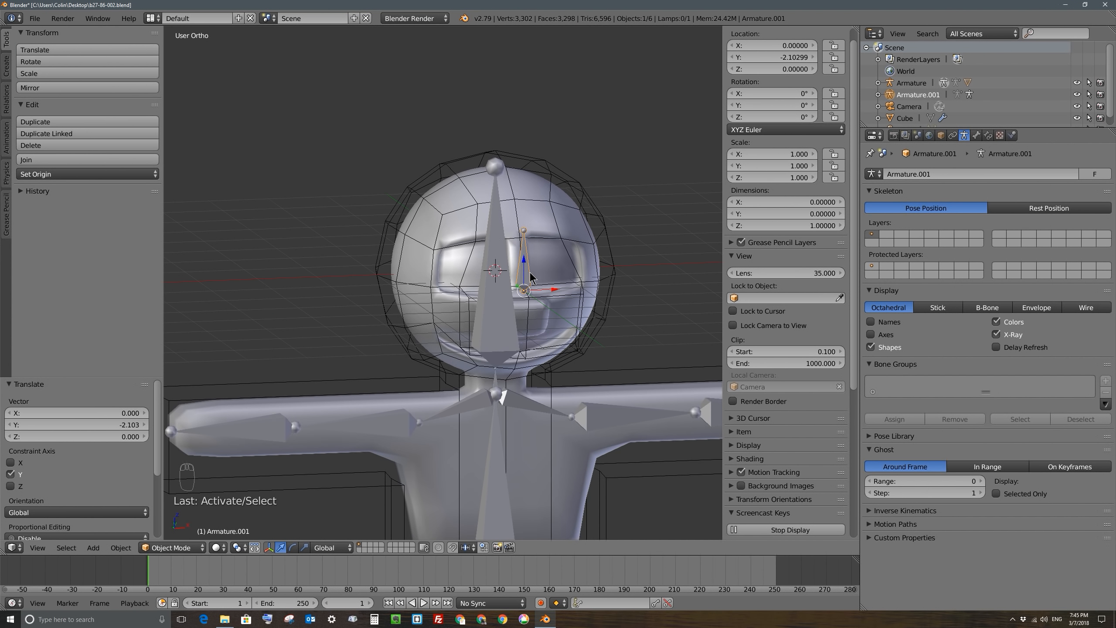
# Step: In Edit Mode, move the face bone about -0.652 in X and 0.773 in Z above one eye and lower its tip about 0.415
pyautogui.press('Tab')
pyautogui.rightClick(521, 259)
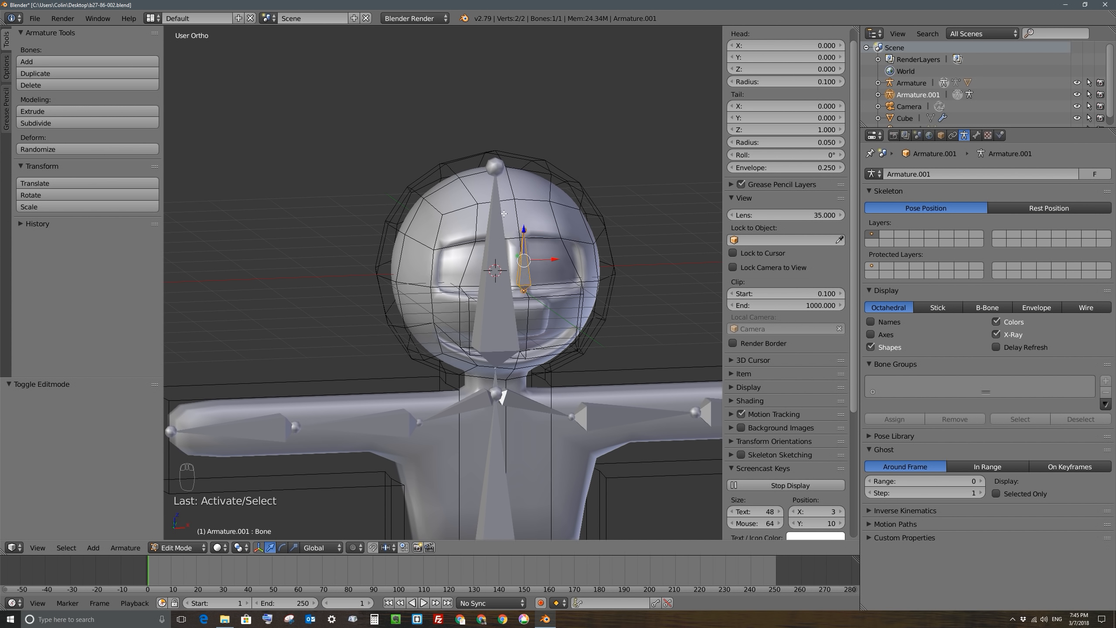
pyautogui.press('KP_1')
pyautogui.press('g')
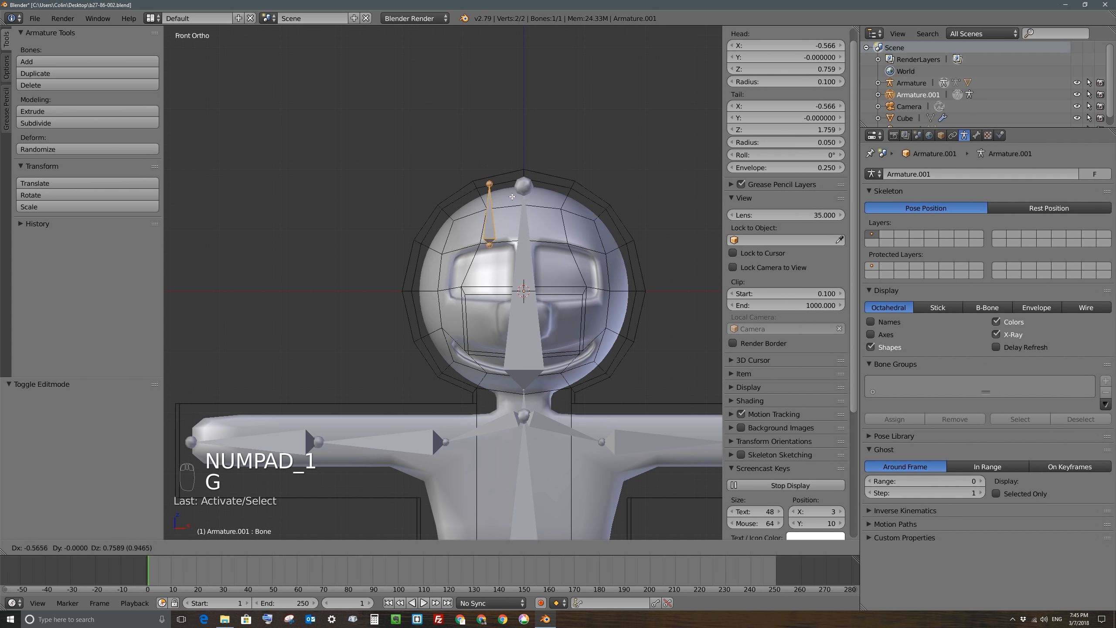
pyautogui.click(505, 194)
pyautogui.rightClick(484, 182)
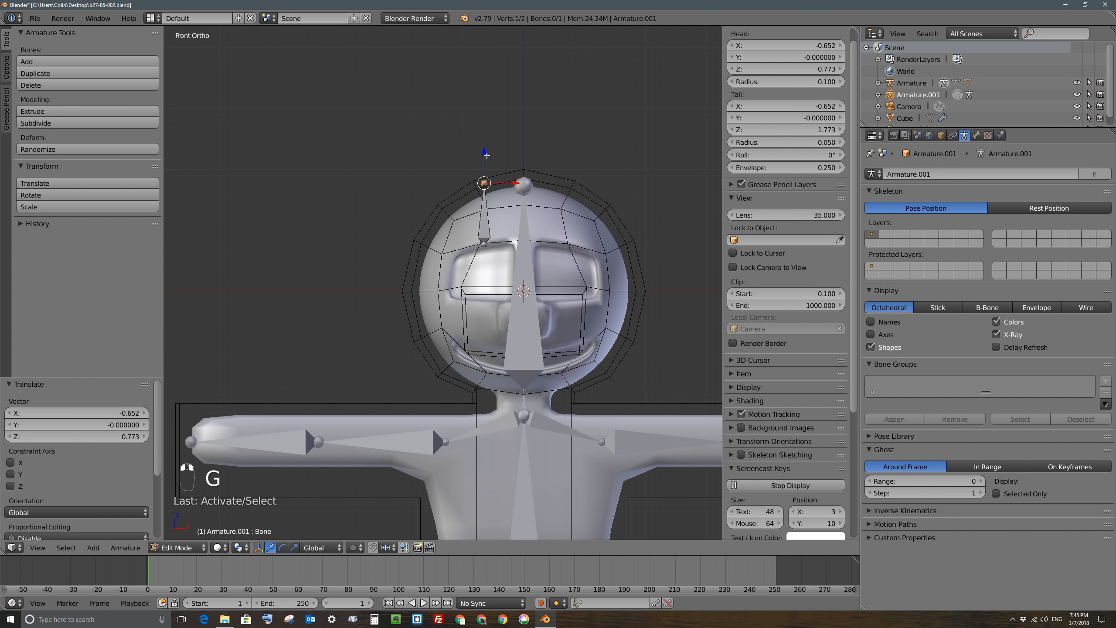
pyautogui.press('g')
pyautogui.click(488, 192)
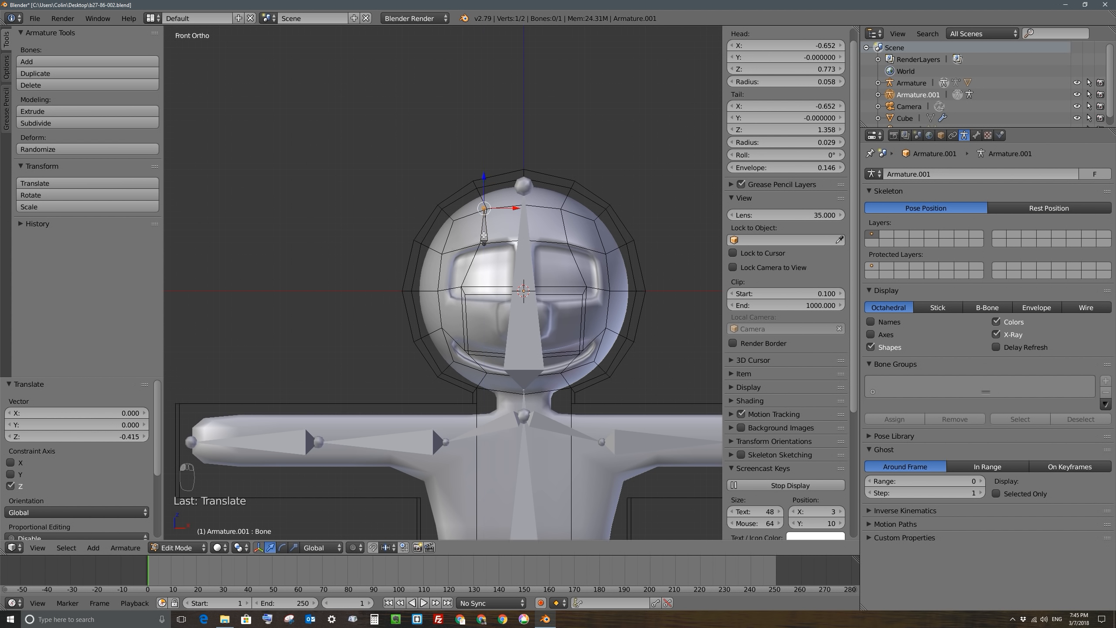
# Step: Move the whole eyebrow bone about 0.752 along Y toward the forehead in the side view
pyautogui.rightClick(485, 232)
pyautogui.press('KP_3')
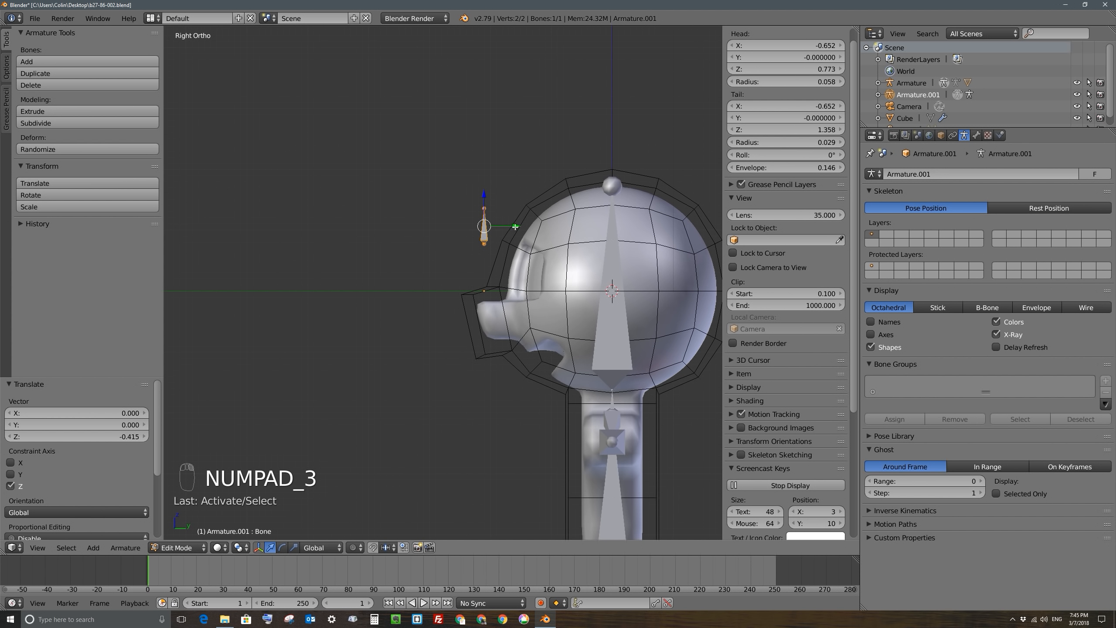
pyautogui.moveTo(514, 226); pyautogui.dragTo(562, 227)
# Step: Duplicate the eyebrow bone about 1.303 along X to sit above the other eye
pyautogui.press('KP_1')
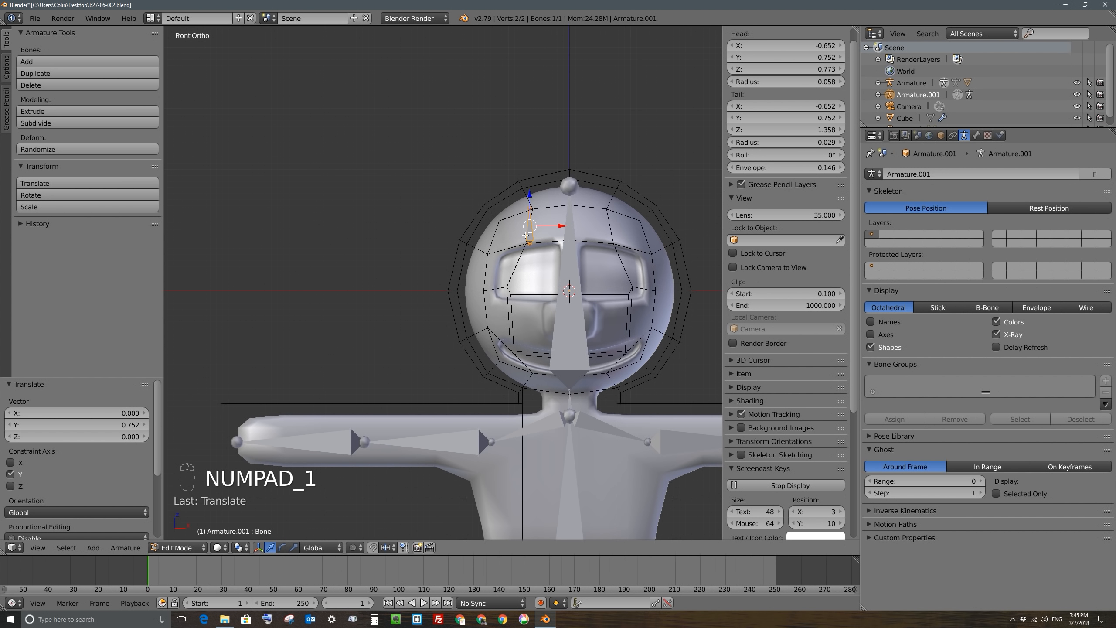
pyautogui.hotkey('shift', 'd')
pyautogui.press('x')
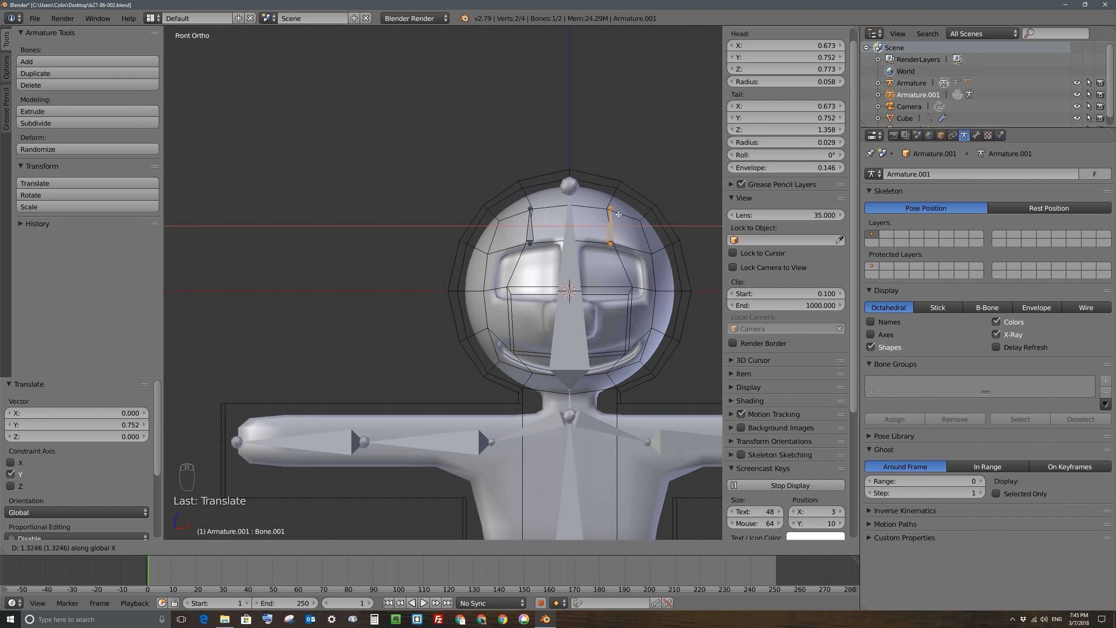
pyautogui.click(617, 214)
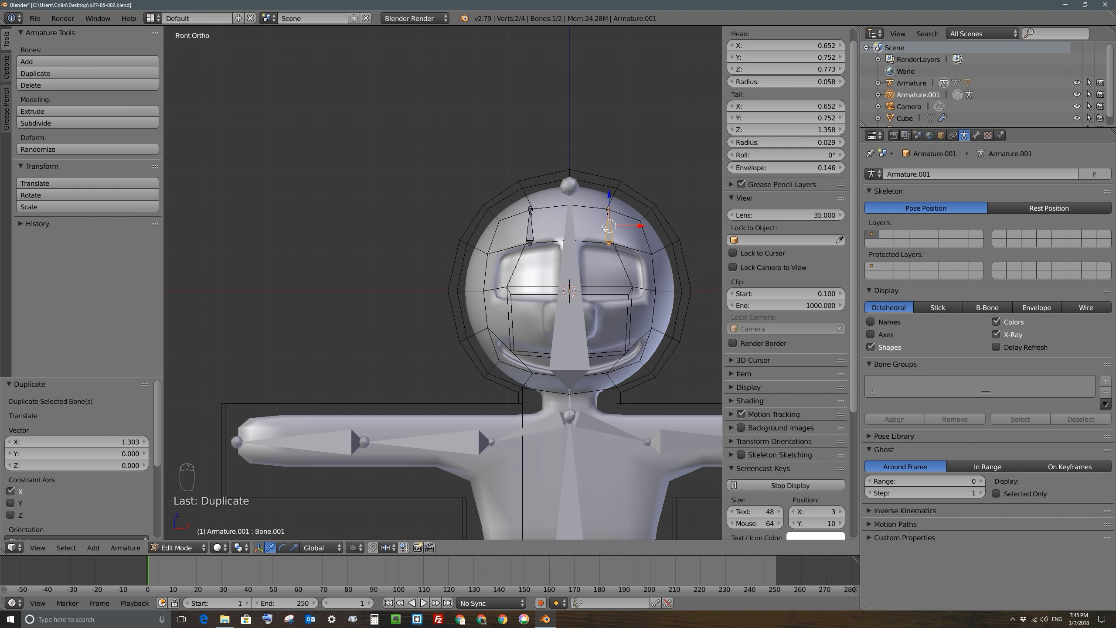
# Step: Duplicate the bone to the middle of the lower face, about -0.644 in X and -1.518 in Z, adjust its depth from the side and leave Edit Mode
pyautogui.hotkey('shift', 'd')
pyautogui.click(566, 323)
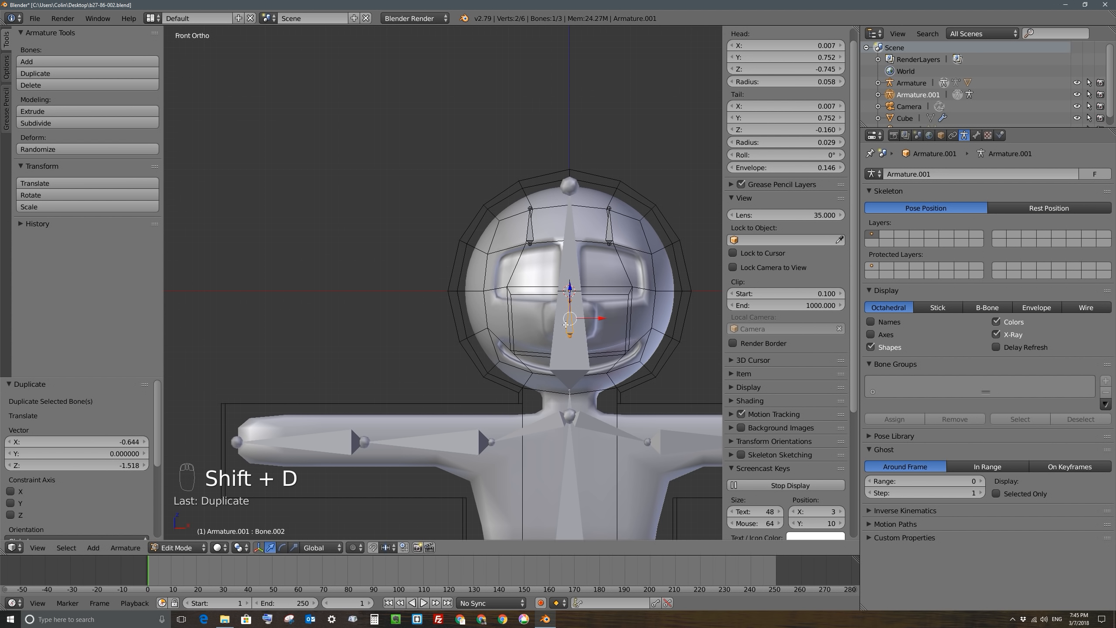
pyautogui.press('KP_3')
pyautogui.moveTo(600, 318)
pyautogui.mouseDown()
pyautogui.moveTo(550, 317)
pyautogui.moveTo(519, 282)
pyautogui.mouseUp()
pyautogui.moveTo(463, 391); pyautogui.dragTo(615, 331, button='middle')
pyautogui.press('Tab')
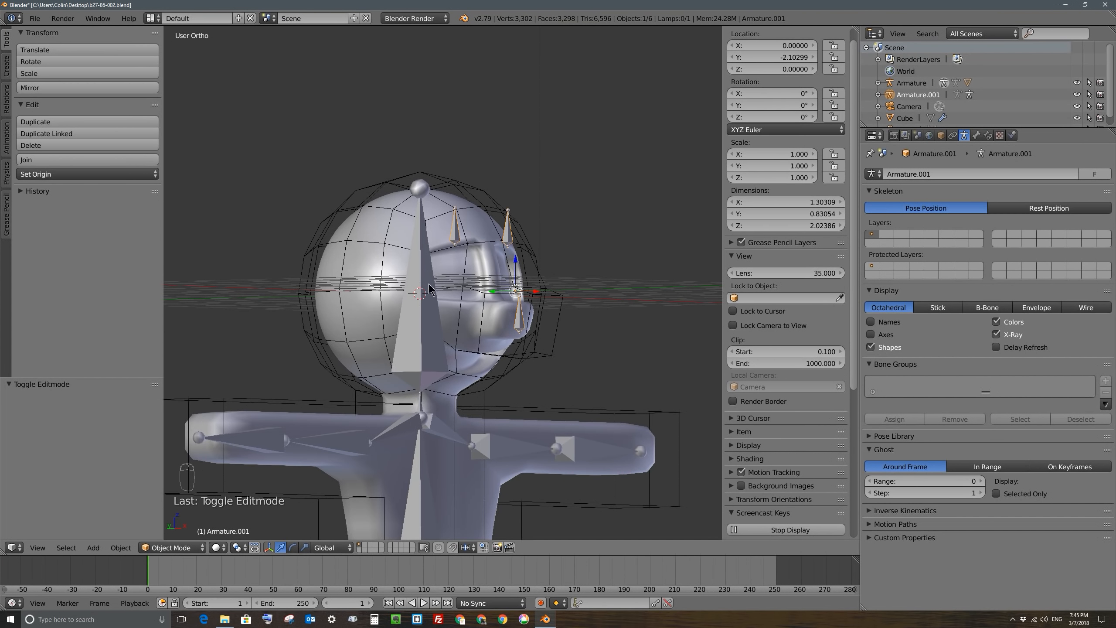
# Step: Select the face bones' armature and rename its armature data to FaceRig
pyautogui.click(418, 259)
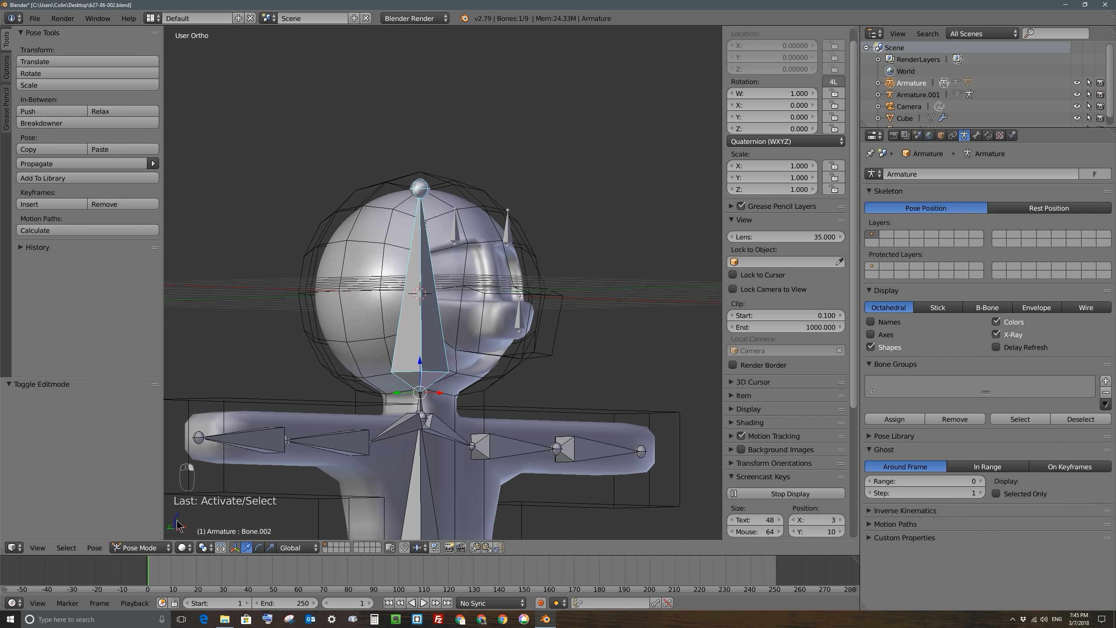
pyautogui.moveTo(376, 446); pyautogui.dragTo(407, 228, button='middle')
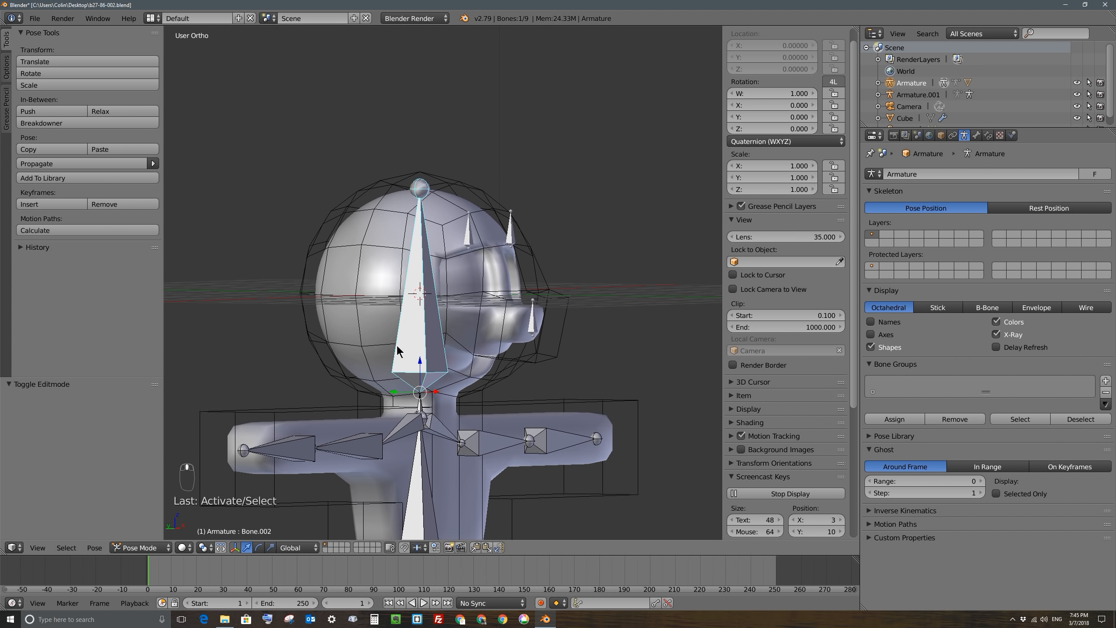
pyautogui.rightClick(506, 233)
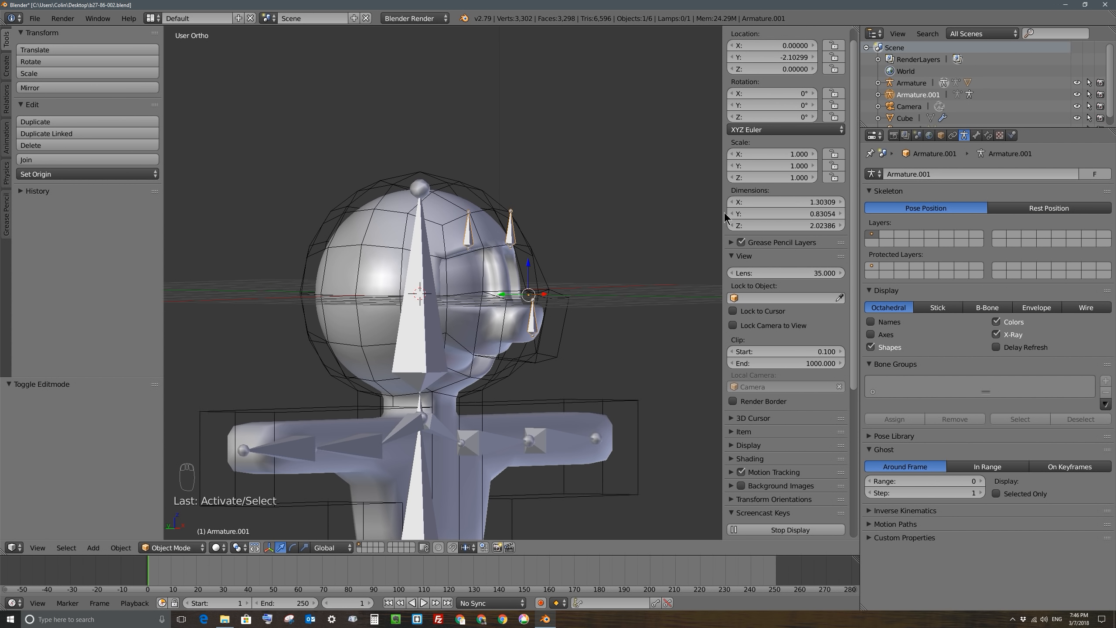
pyautogui.click(942, 174)
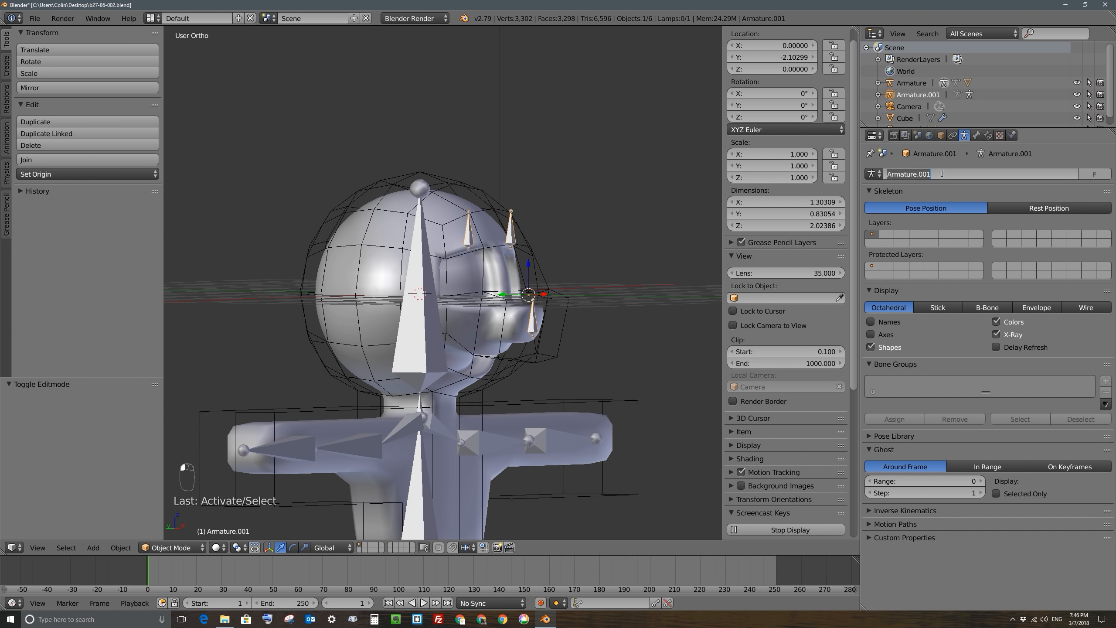
pyautogui.write('FaceRig')
pyautogui.press('Return')
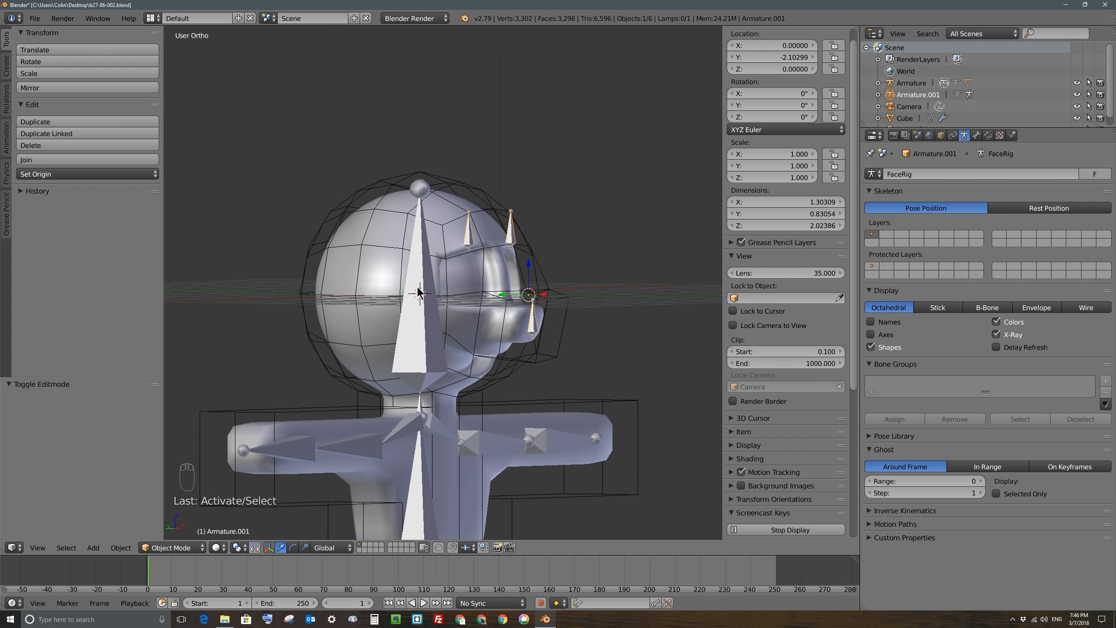
# Step: Parent the FaceRig armature to the head bone of the main armature using Bone parenting
pyautogui.rightClick(422, 315)
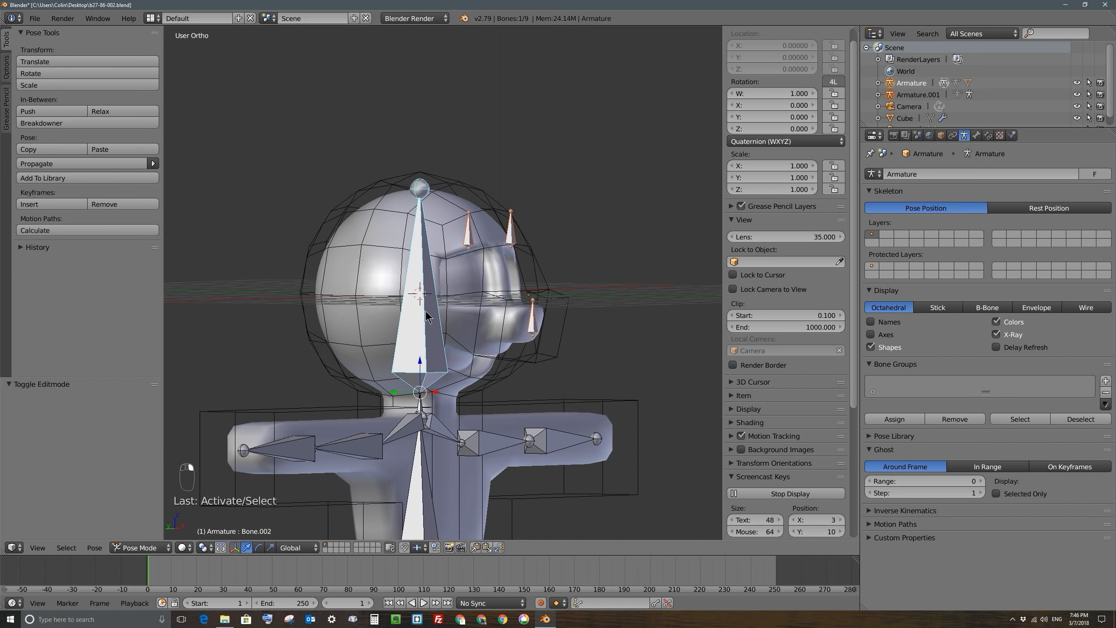
pyautogui.hotkey('ctrl', 'p')
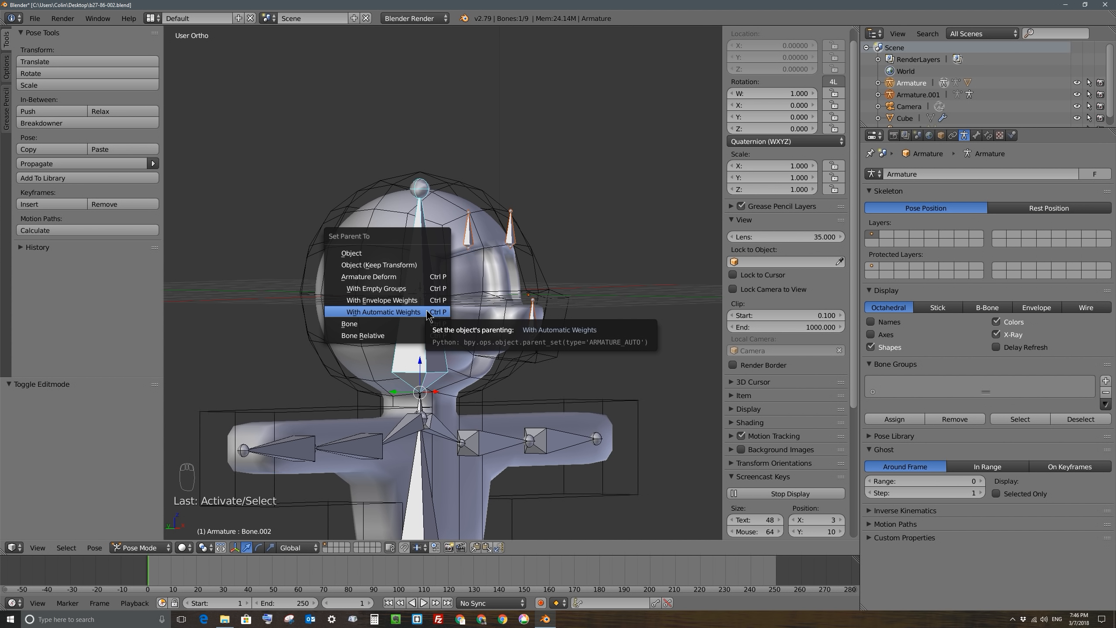
pyautogui.click(350, 323)
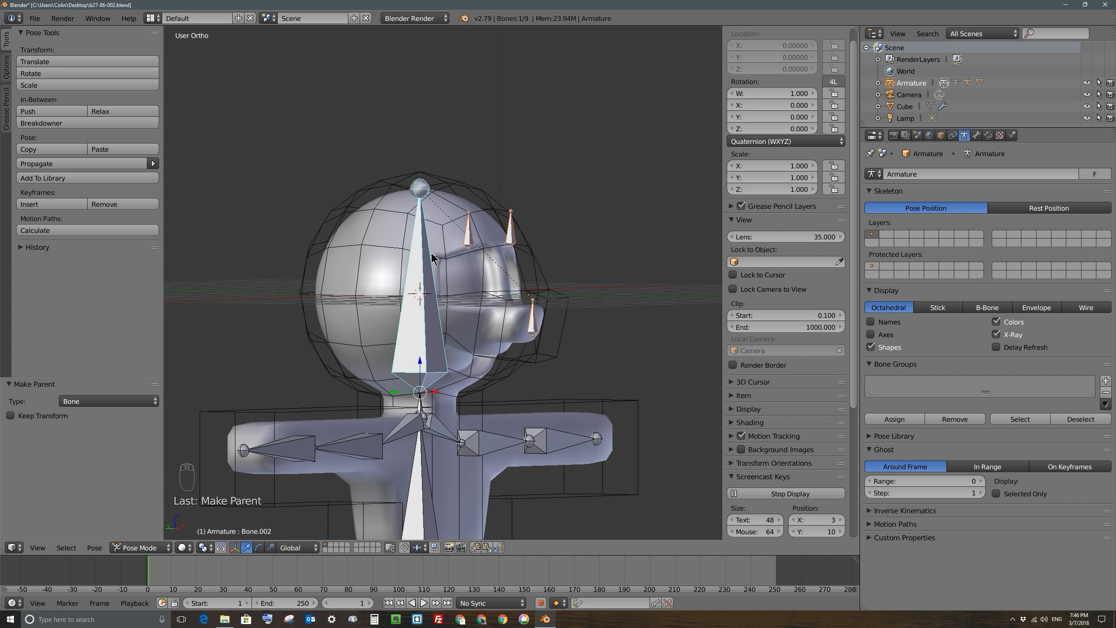
# Step: Rotate the head bone freely to test whether the face bones follow it, and cancel the rotation
pyautogui.rightClick(426, 273)
pyautogui.press('r')
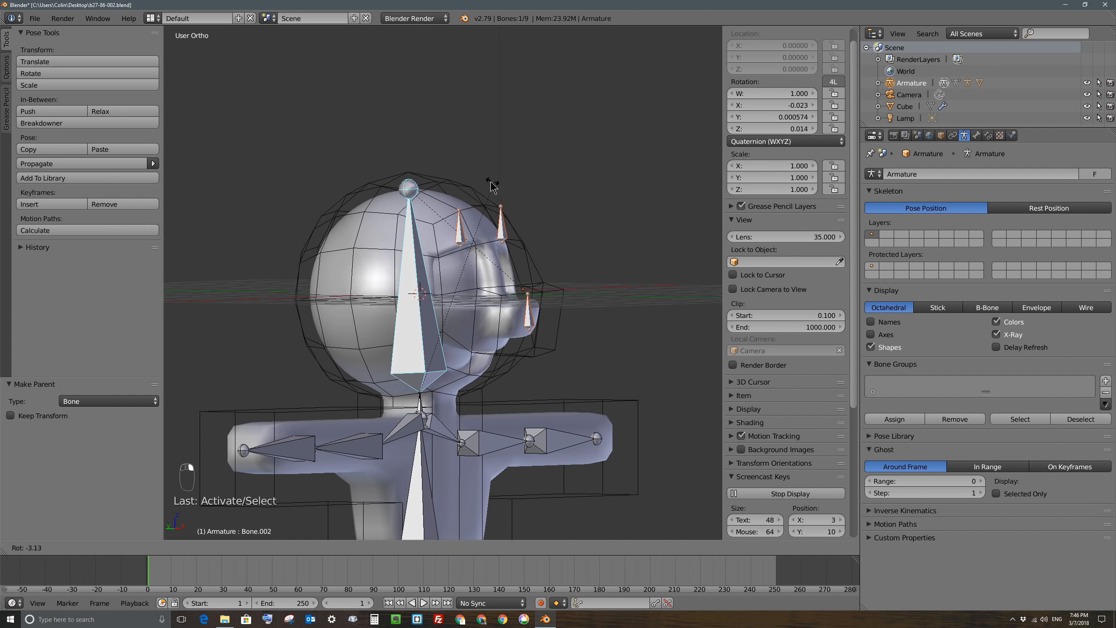
pyautogui.rightClick(512, 176)
pyautogui.rightClick(487, 195)
pyautogui.rightClick(411, 285)
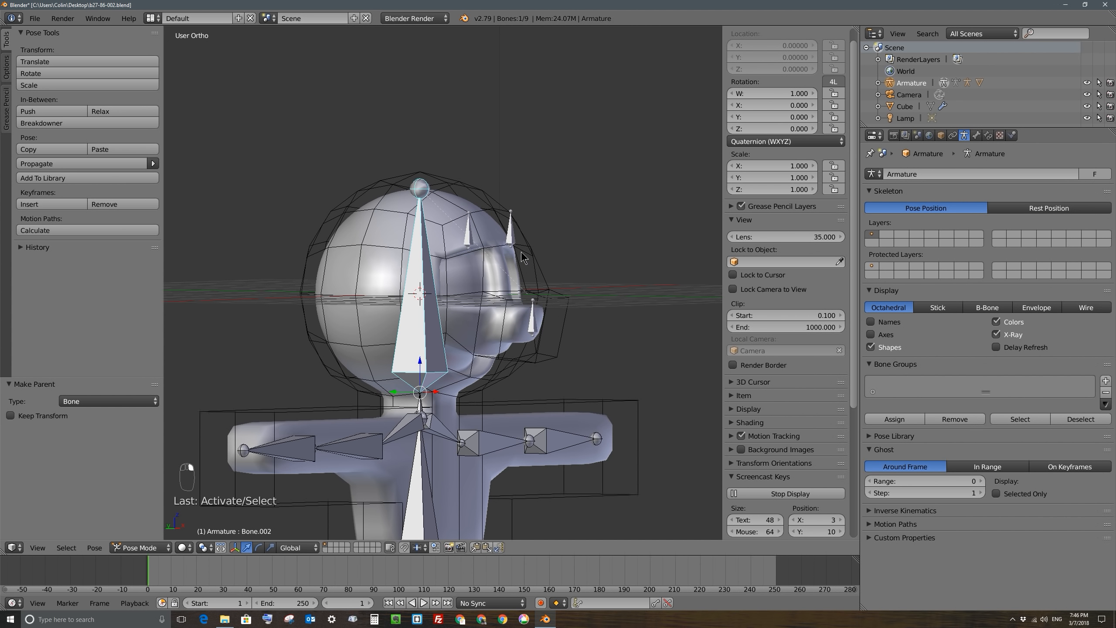
pyautogui.press('r')
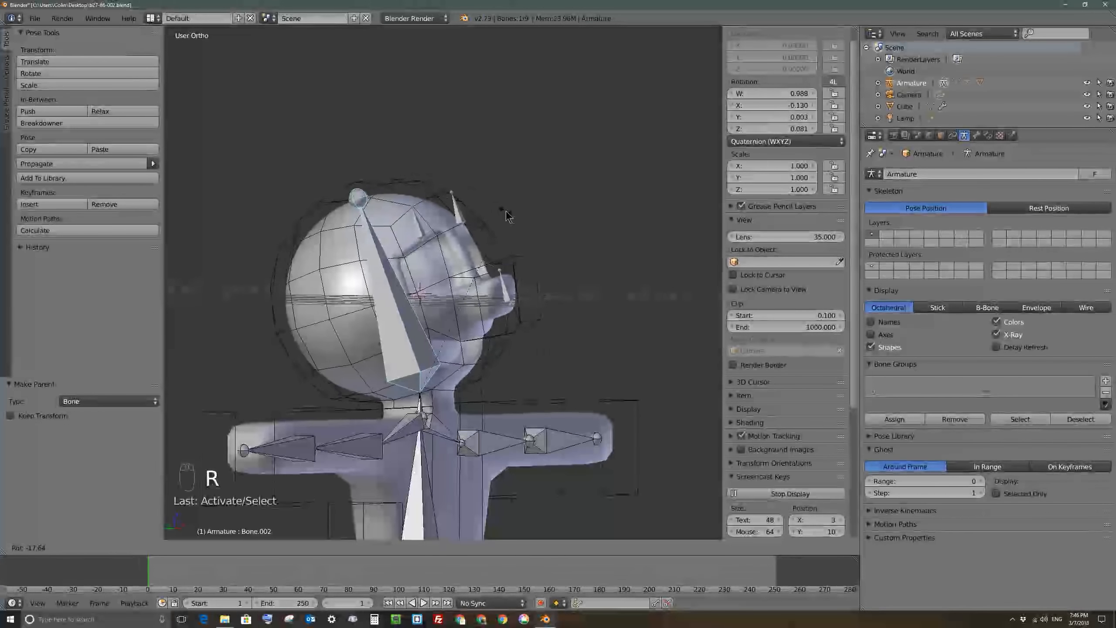
pyautogui.rightClick(508, 218)
pyautogui.rightClick(516, 249)
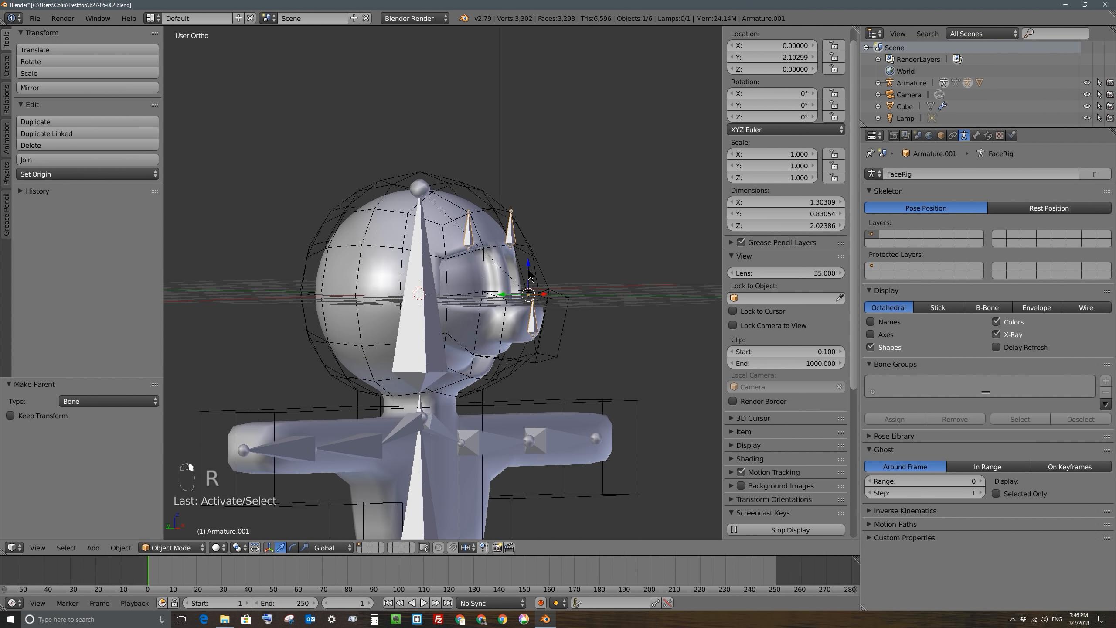
pyautogui.moveTo(519, 235); pyautogui.dragTo(494, 196, button='middle')
pyautogui.rightClick(492, 191)
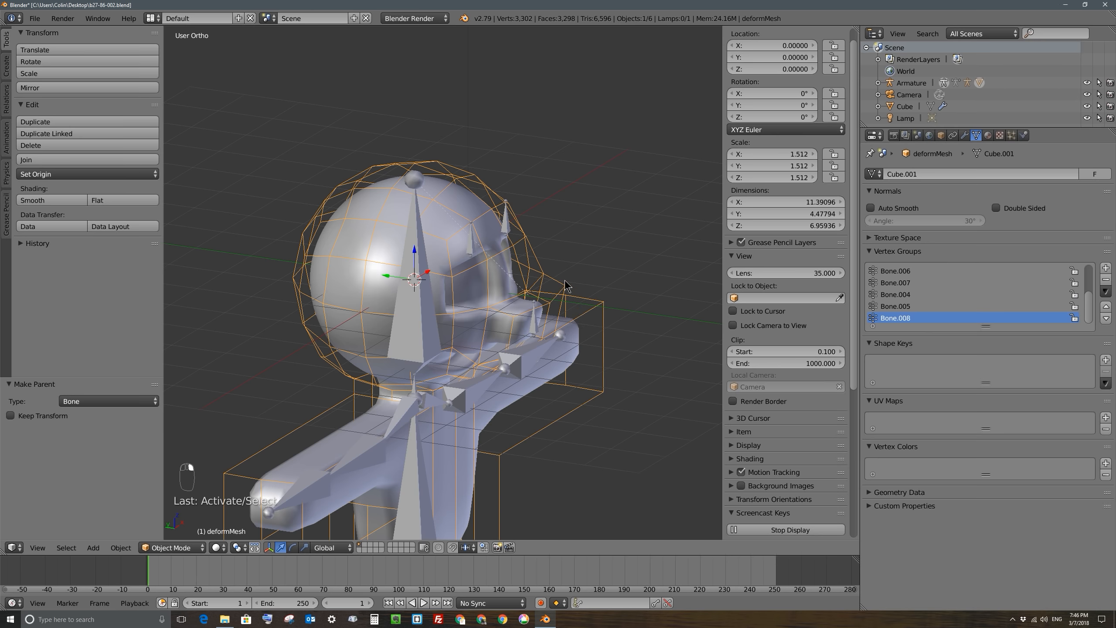
pyautogui.moveTo(567, 291)
pyautogui.mouseDown(button='middle')
pyautogui.moveTo(506, 309)
pyautogui.moveTo(549, 268)
pyautogui.moveTo(563, 285)
pyautogui.mouseUp(button='middle')
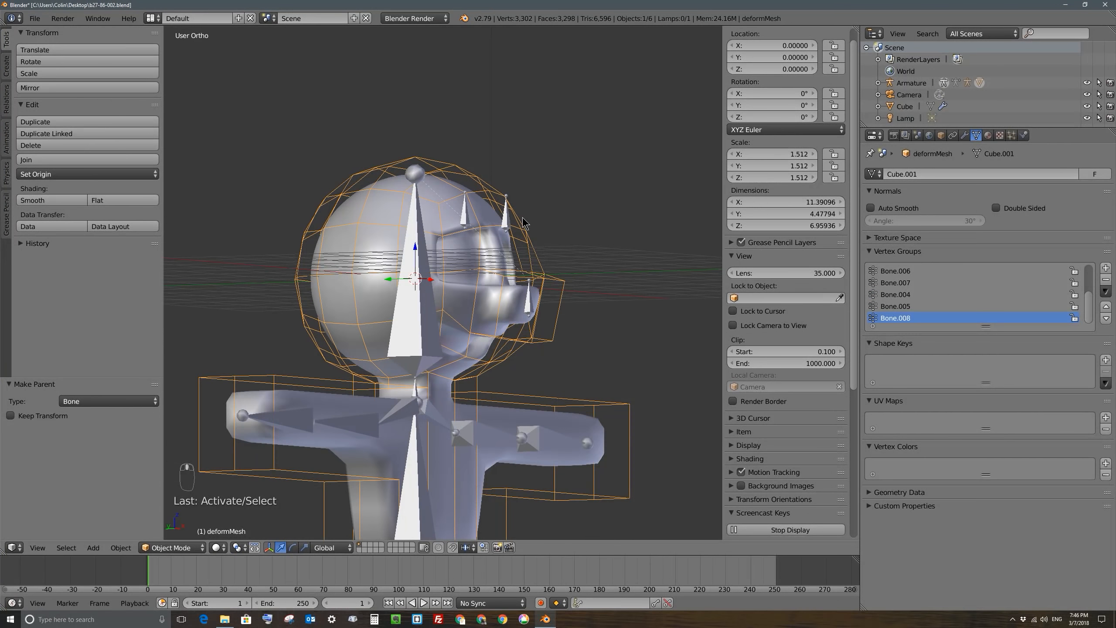
pyautogui.rightClick(505, 219)
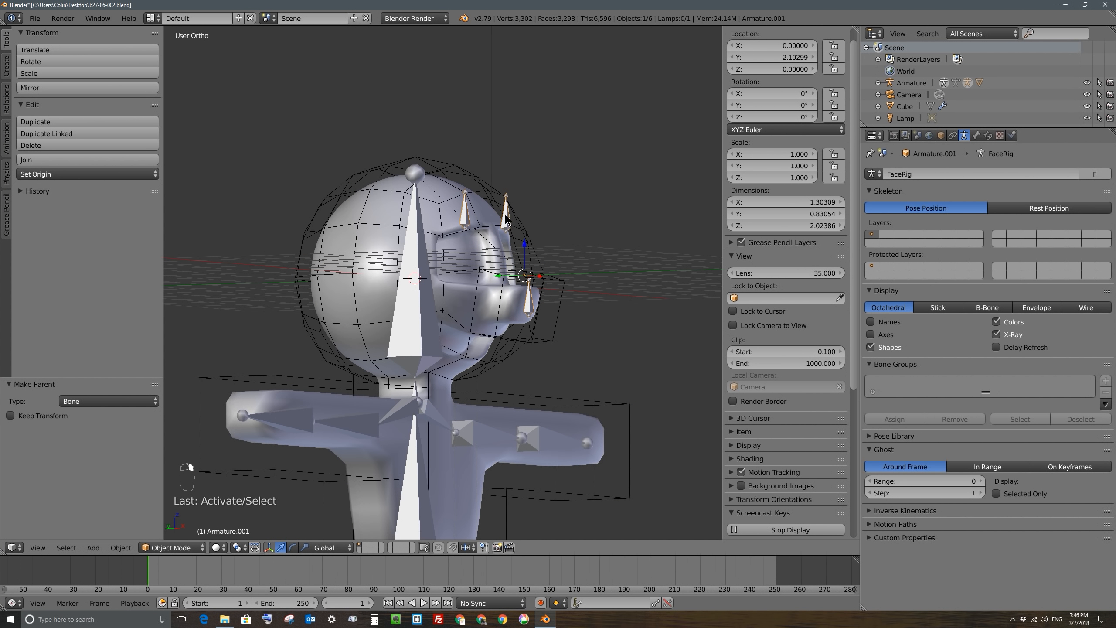
pyautogui.keyDown('shift'); pyautogui.rightClick(485, 176); pyautogui.keyUp('shift')
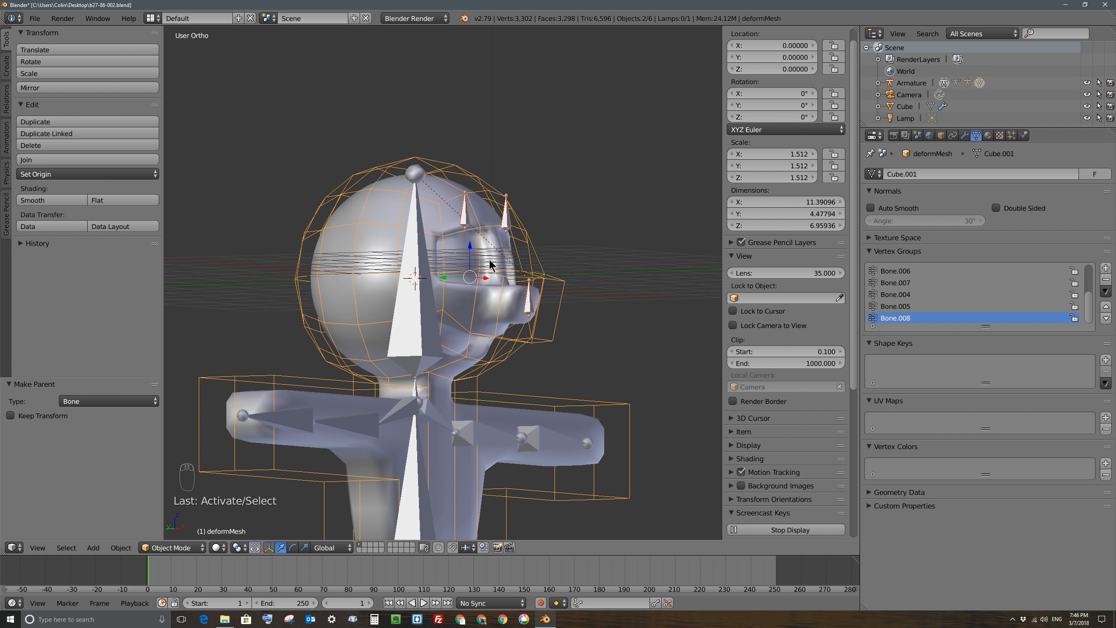
# Step: Add a second Armature modifier to the deformMesh cage
pyautogui.rightClick(492, 196)
pyautogui.rightClick(506, 198)
pyautogui.rightClick(523, 225)
pyautogui.click(964, 136)
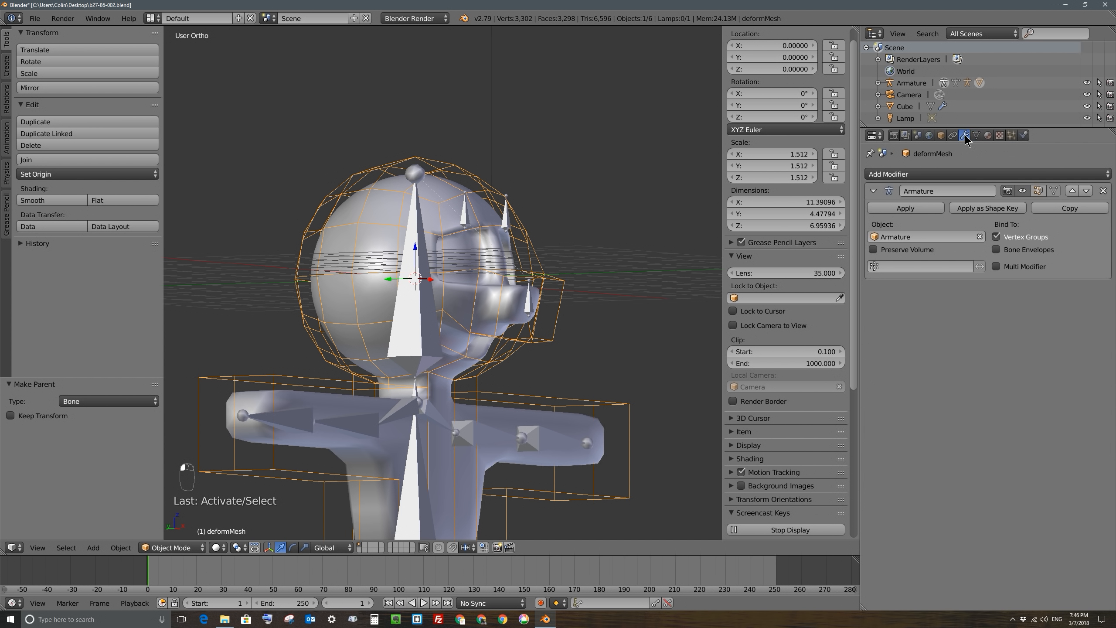
pyautogui.click(955, 176)
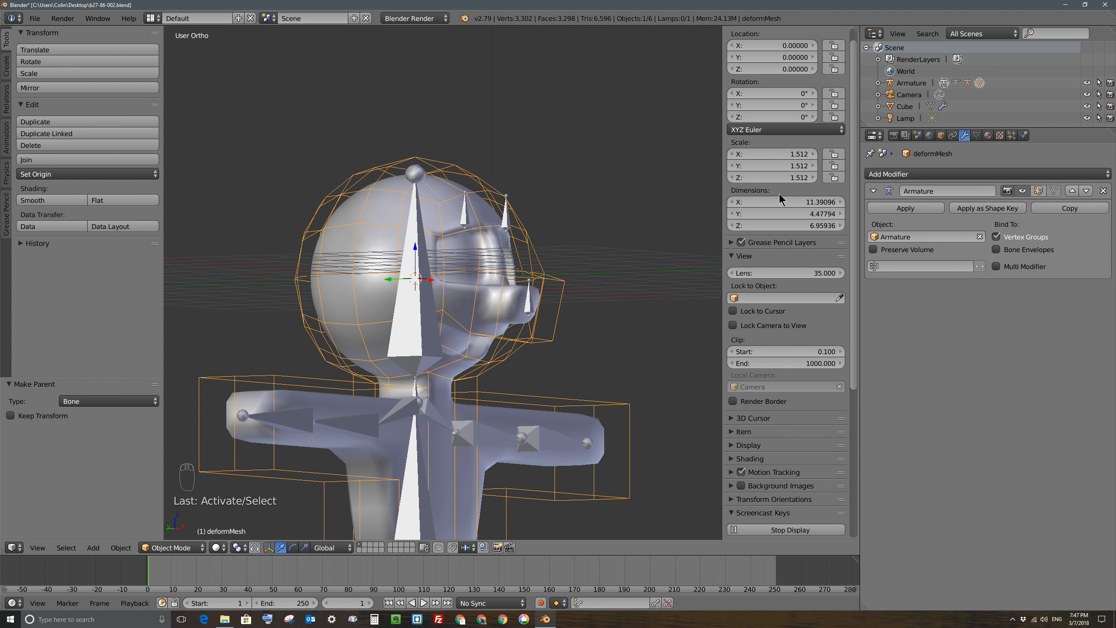
pyautogui.click(949, 175)
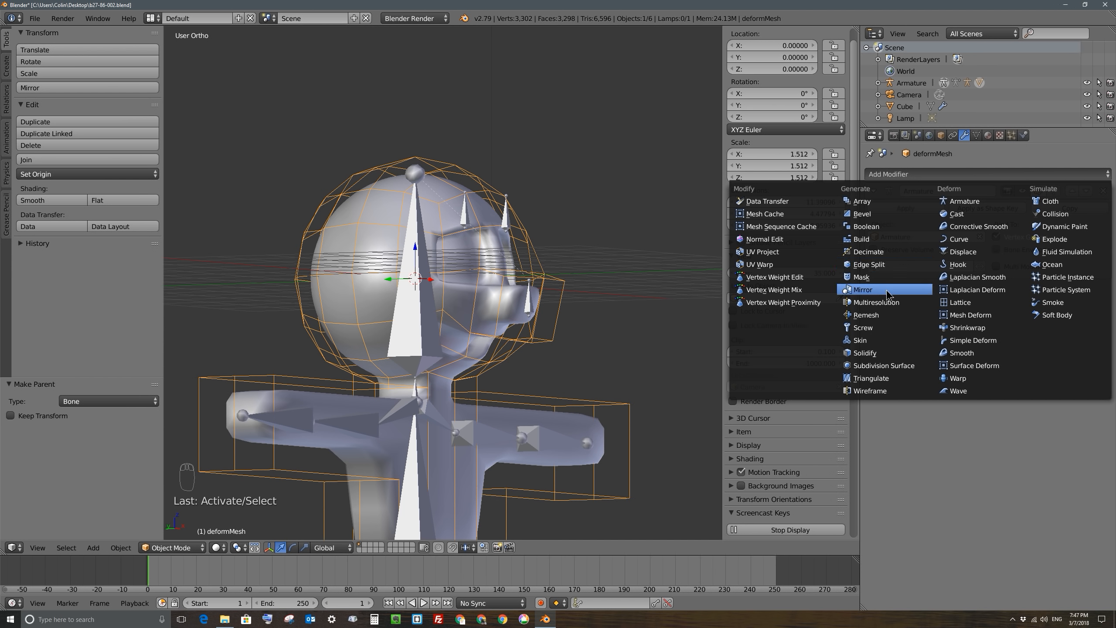
pyautogui.click(956, 201)
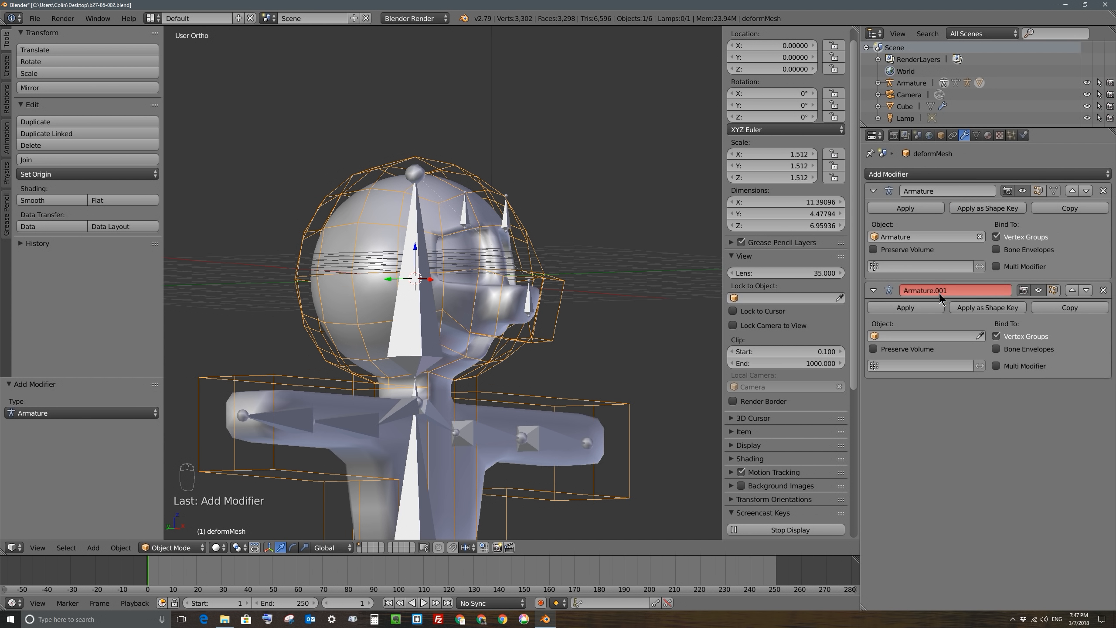
# Step: Try to assign Armature.001 as the object of the second Armature modifier
pyautogui.click(965, 174)
pyautogui.click(944, 334)
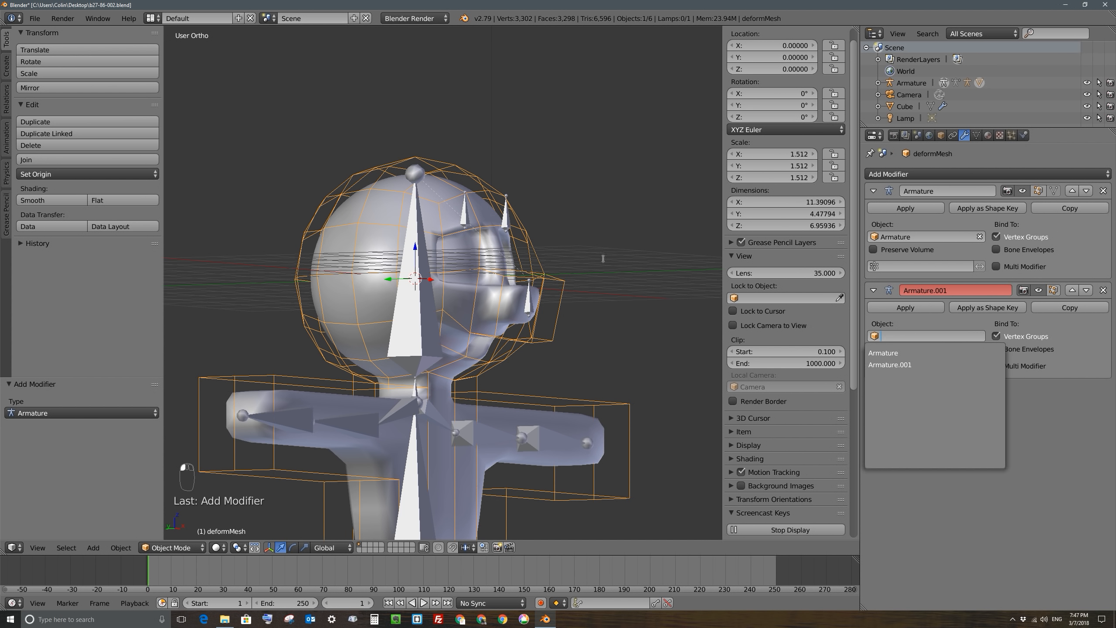
pyautogui.click(890, 365)
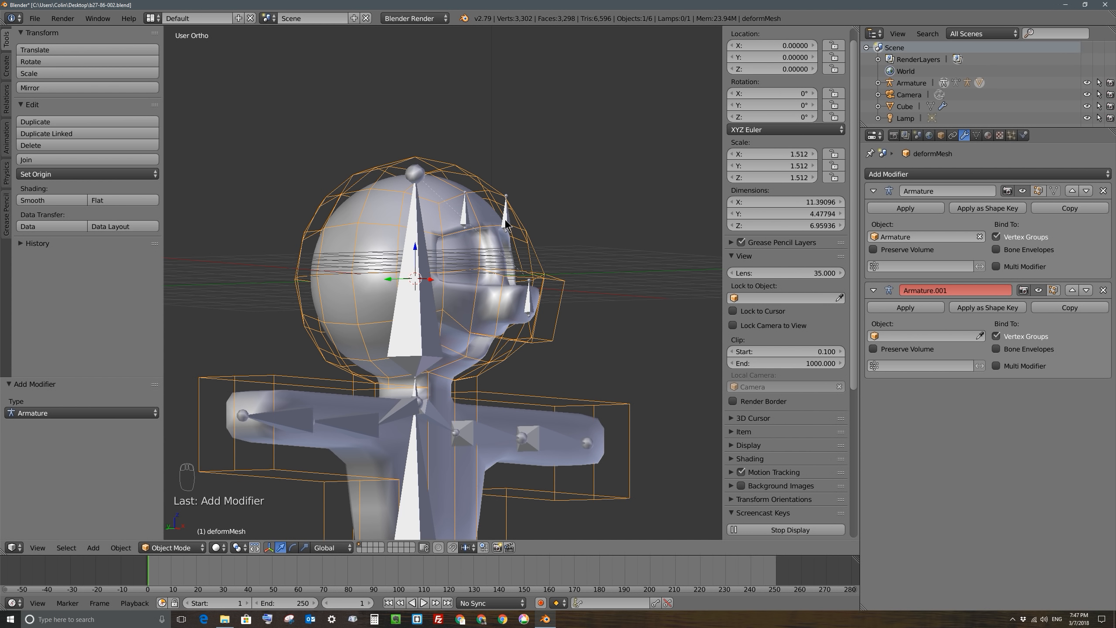
# Step: Select the face bones' armature and rename the object to FaceRig
pyautogui.rightClick(522, 209)
pyautogui.click(963, 136)
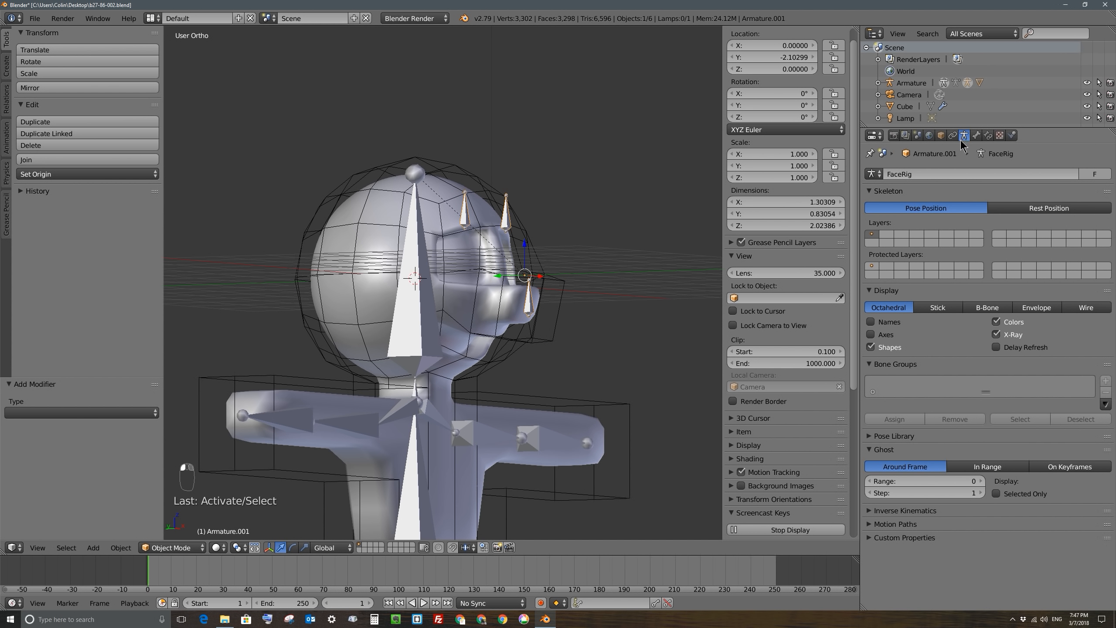
pyautogui.click(941, 135)
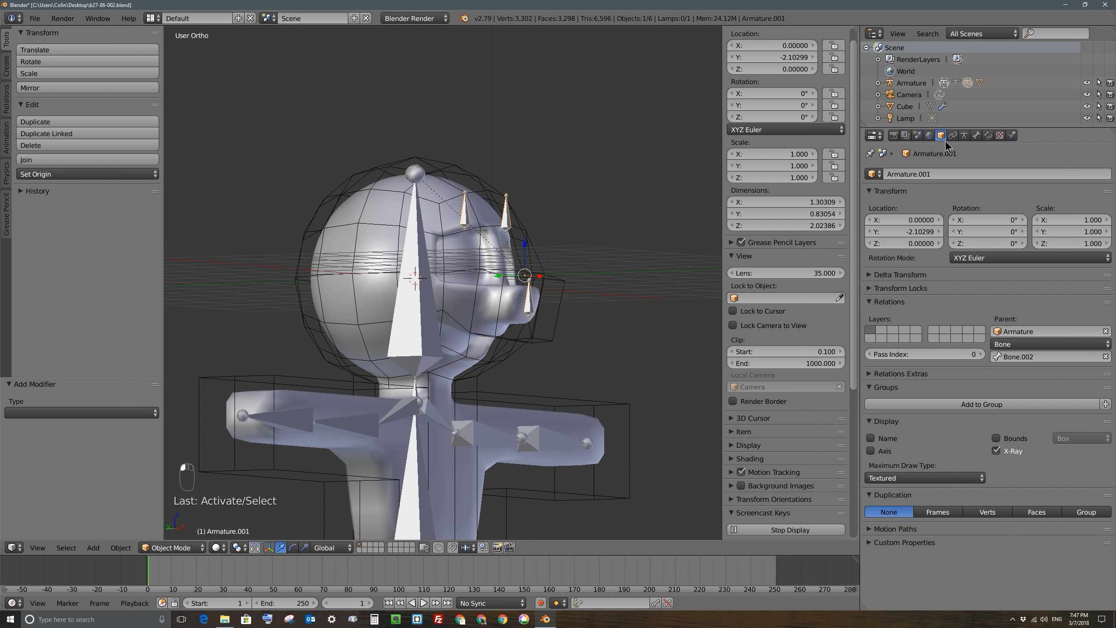
pyautogui.click(942, 173)
pyautogui.write('a')
pyautogui.press('BackSpace')
pyautogui.press('BackSpace')
pyautogui.press('BackSpace')
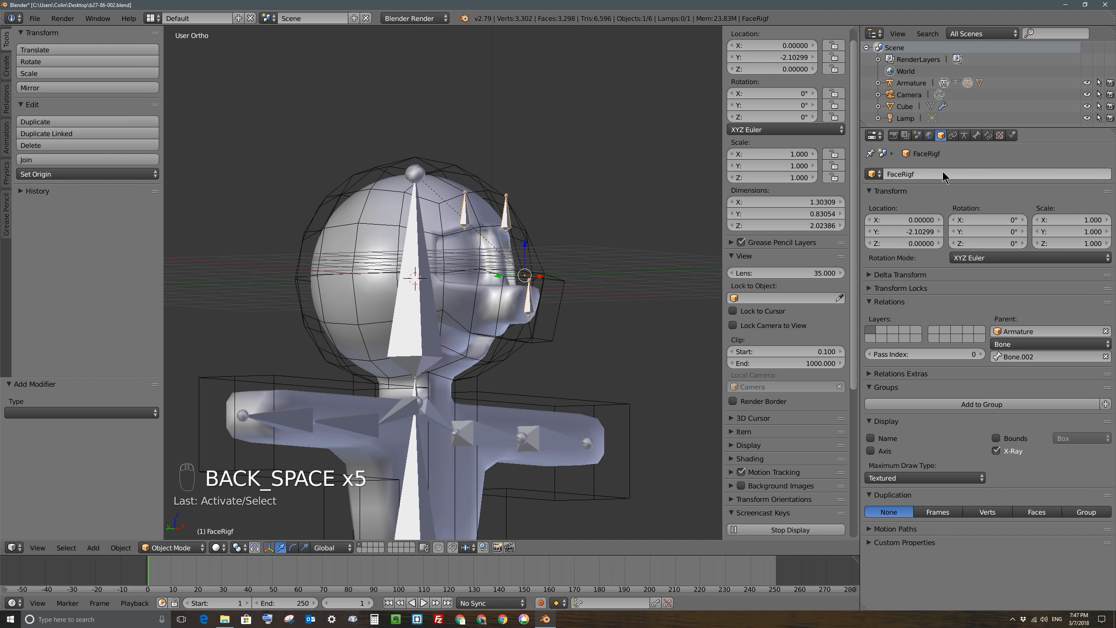
pyautogui.press('Return')
pyautogui.click(929, 175)
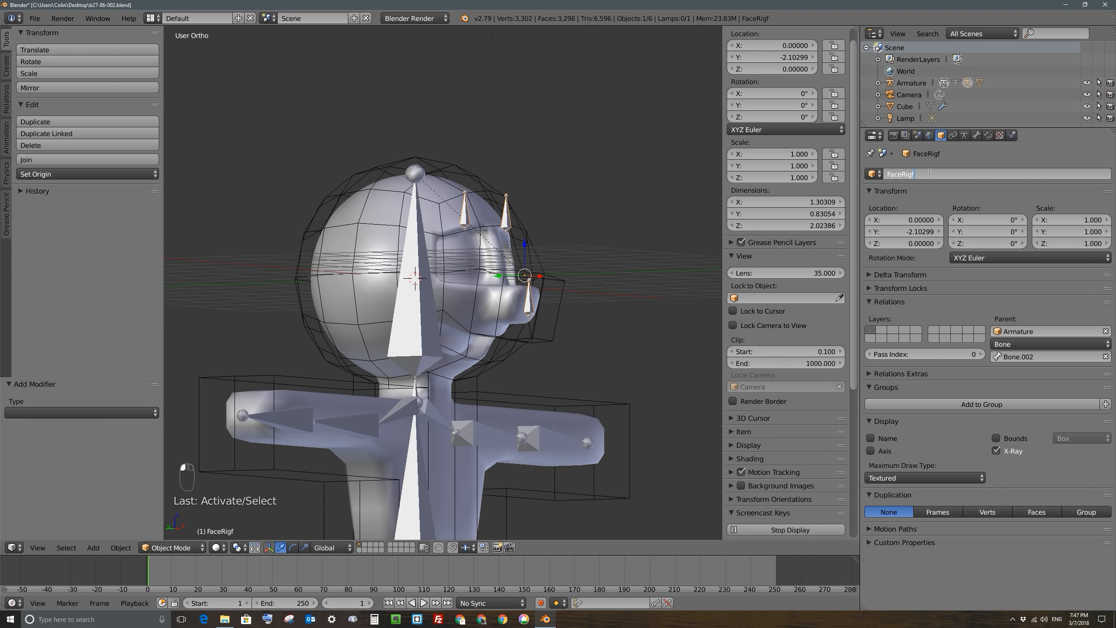
pyautogui.press('BackSpace')
pyautogui.press('Return')
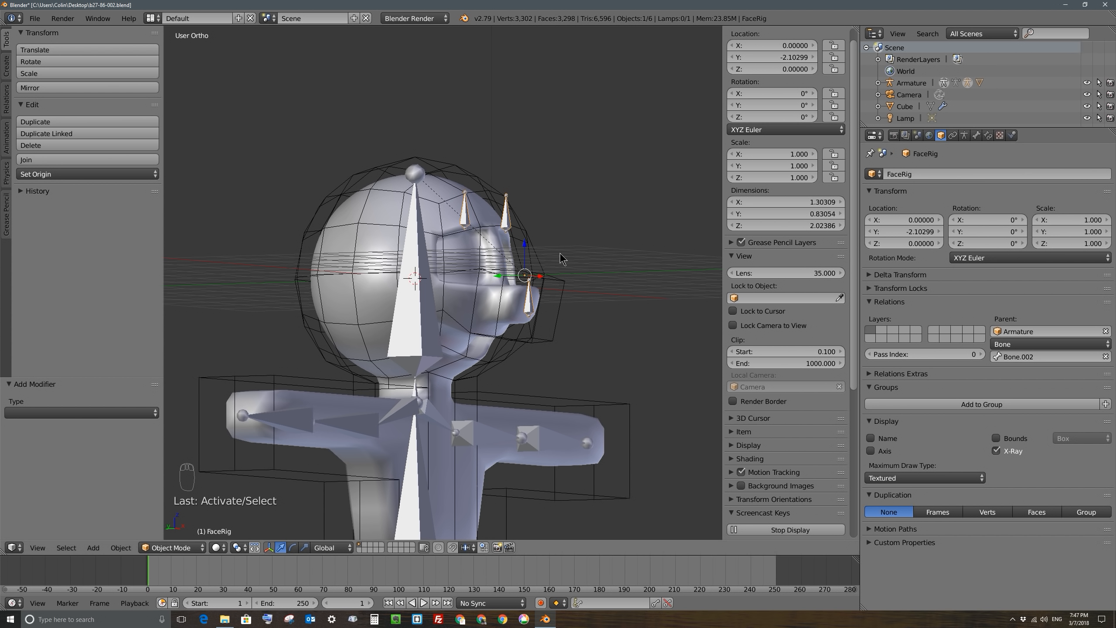
# Step: Turn off Vertex Groups and turn on Bone Envelopes in the deformMesh cage's second Armature modifier
pyautogui.rightClick(485, 191)
pyautogui.click(966, 136)
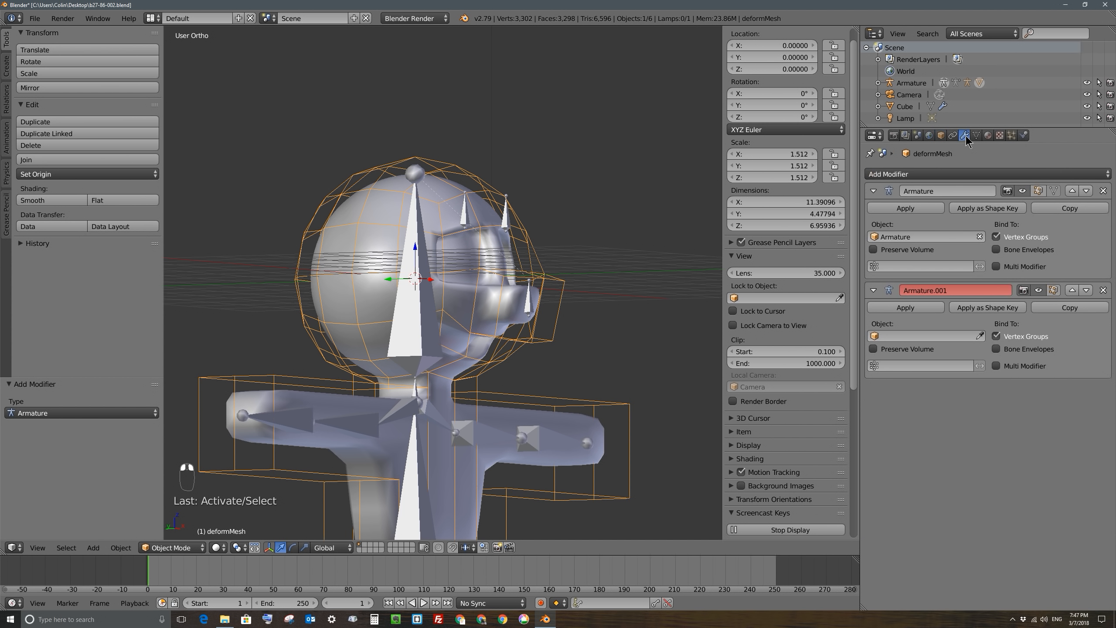
pyautogui.click(997, 336)
pyautogui.click(996, 349)
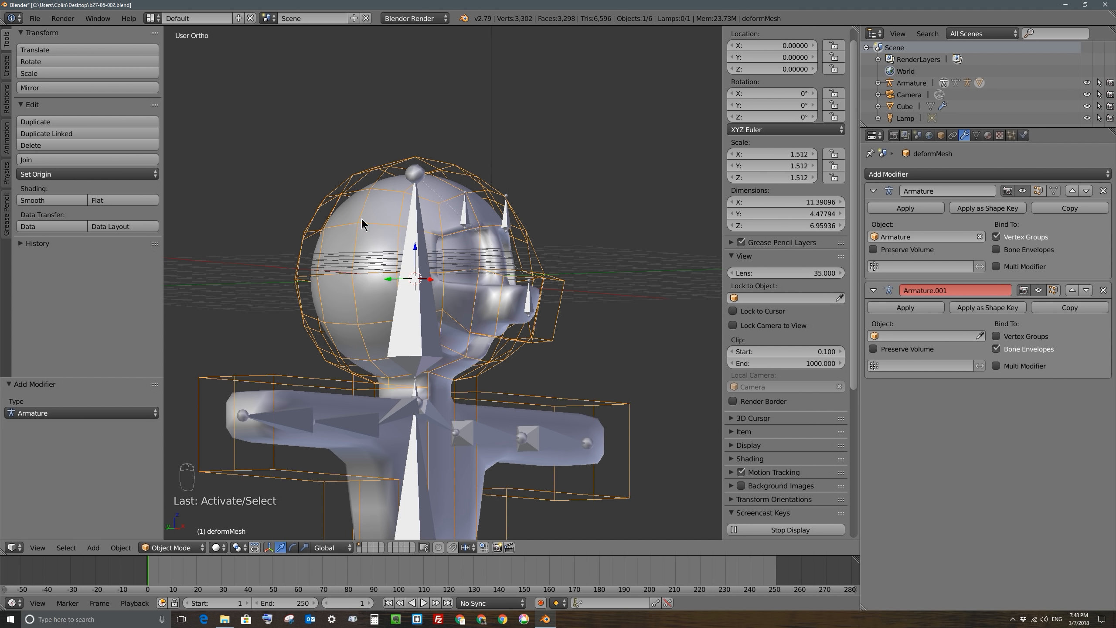
# Step: Assign FaceRig as the object of the cage's second Armature modifier
pyautogui.rightClick(508, 219)
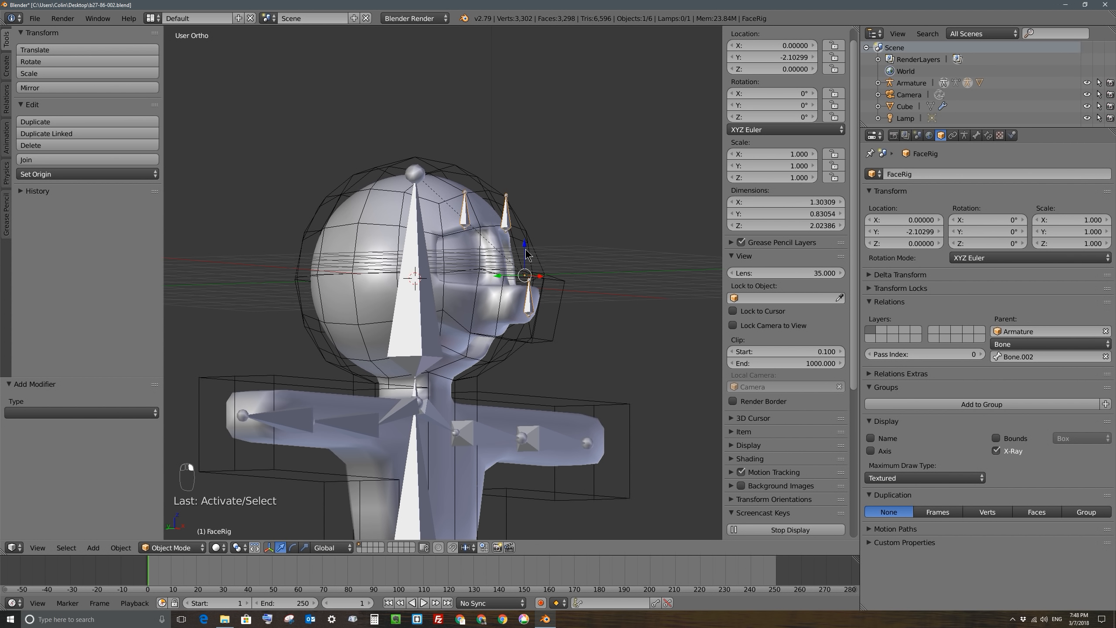
pyautogui.rightClick(494, 192)
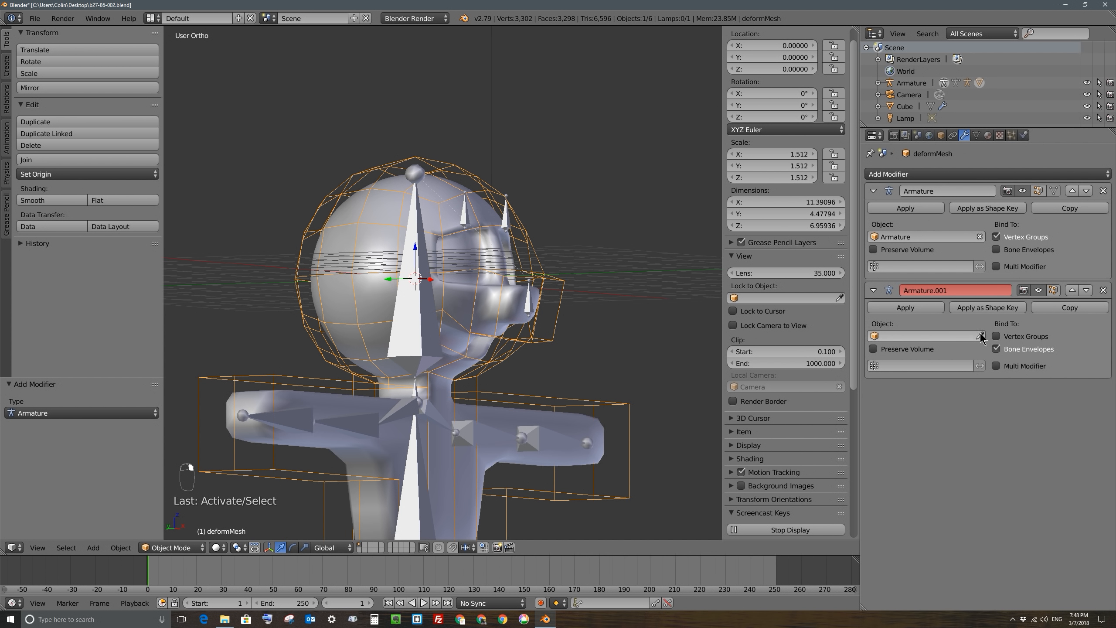
pyautogui.click(507, 215)
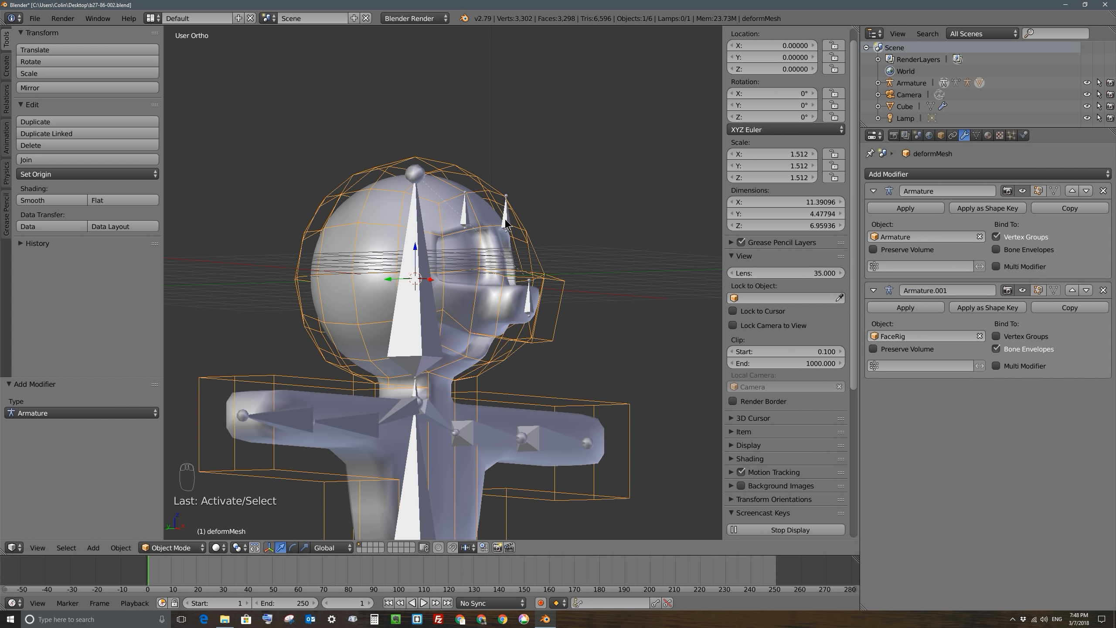
# Step: Rotate the head bone by about -38 degrees to test the cage with both Armature modifiers, and cancel the rotation
pyautogui.rightClick(415, 212)
pyautogui.press('r')
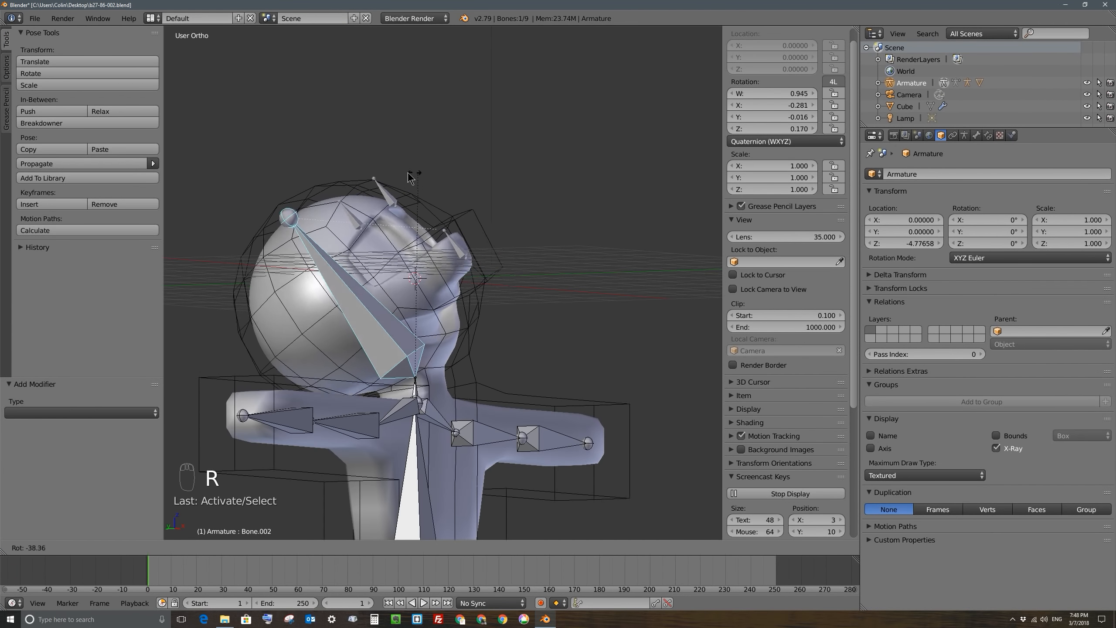
pyautogui.rightClick(413, 178)
pyautogui.rightClick(501, 214)
pyautogui.rightClick(506, 214)
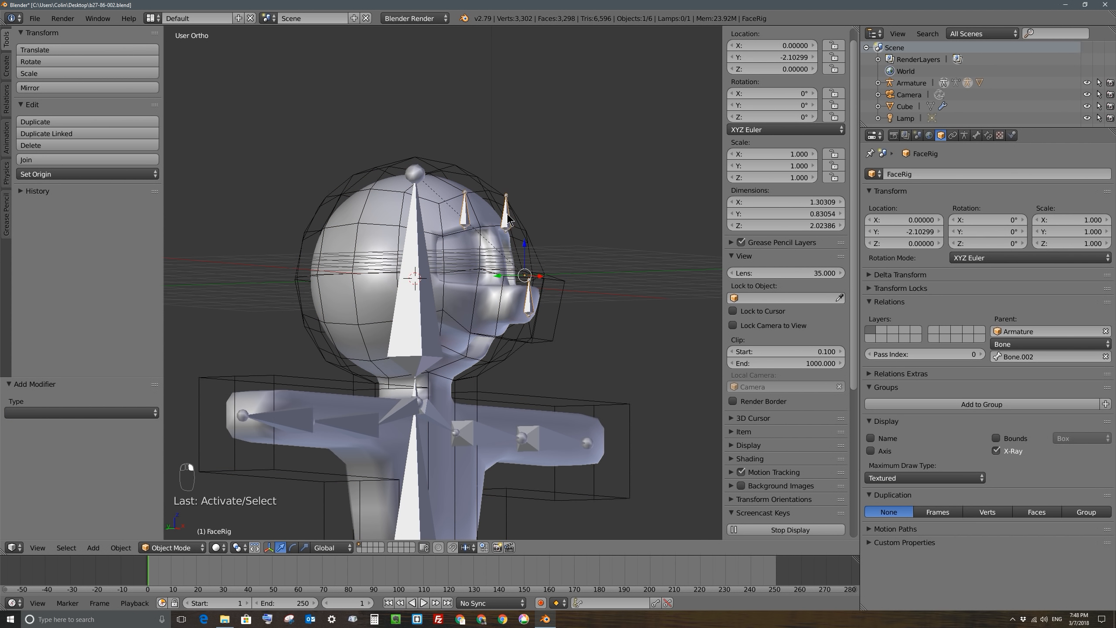
pyautogui.moveTo(408, 320); pyautogui.dragTo(345, 465, button='right')
pyautogui.rightClick(345, 465)
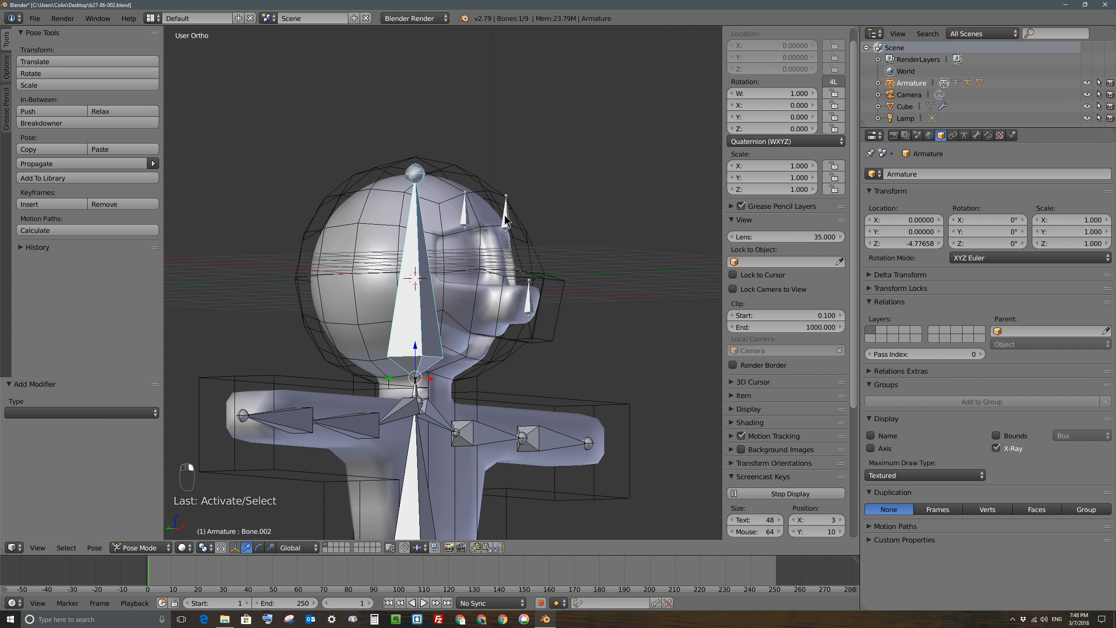
# Step: Select the FaceRig armature and switch it to Pose Mode
pyautogui.rightClick(474, 243)
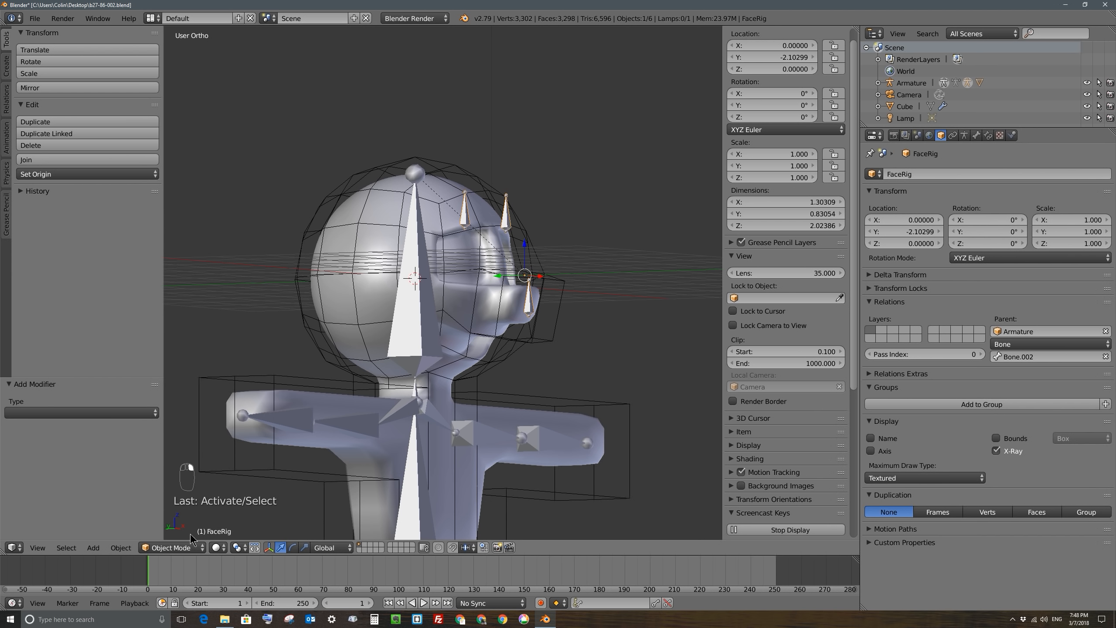
pyautogui.click(184, 547)
pyautogui.click(189, 507)
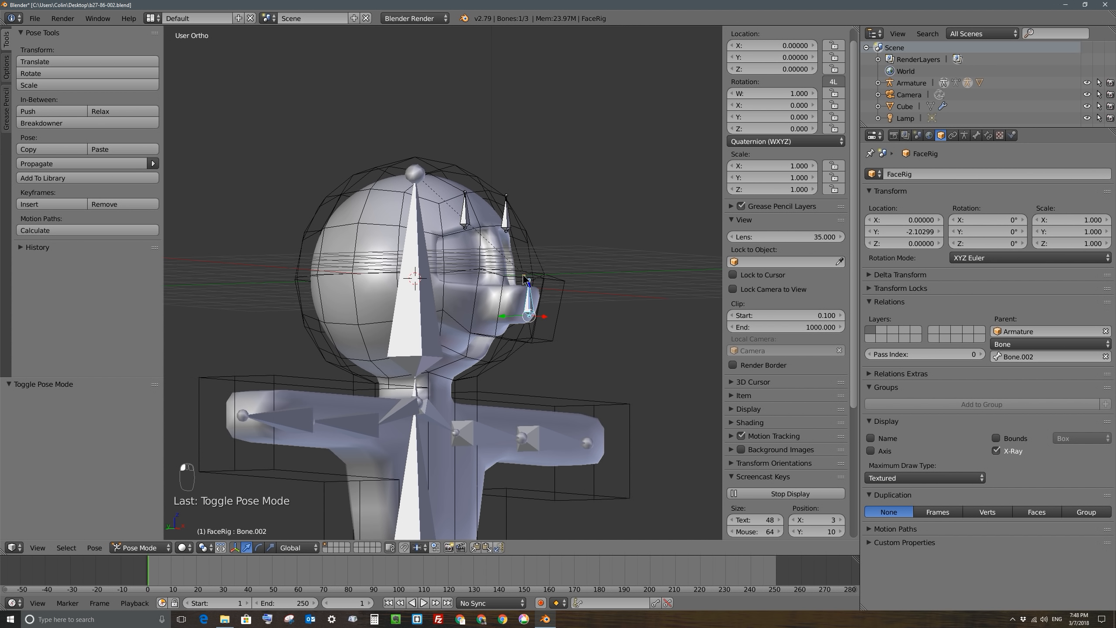
# Step: Move the eyebrow bone nearest the front of the face to test its effect on the mesh, and cancel the move
pyautogui.rightClick(505, 217)
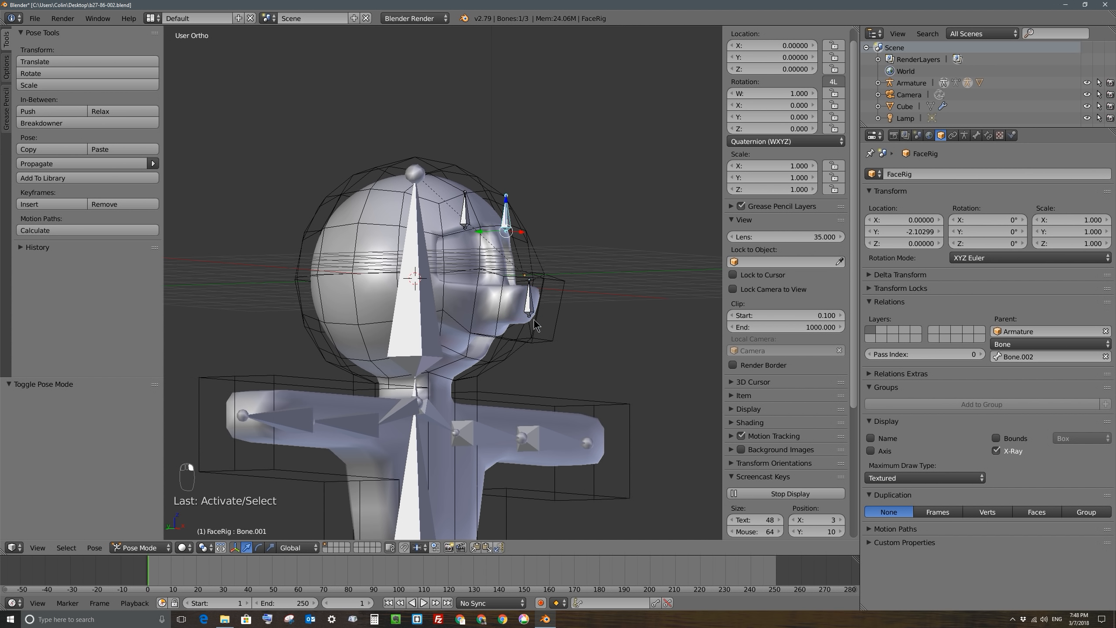
pyautogui.press('g')
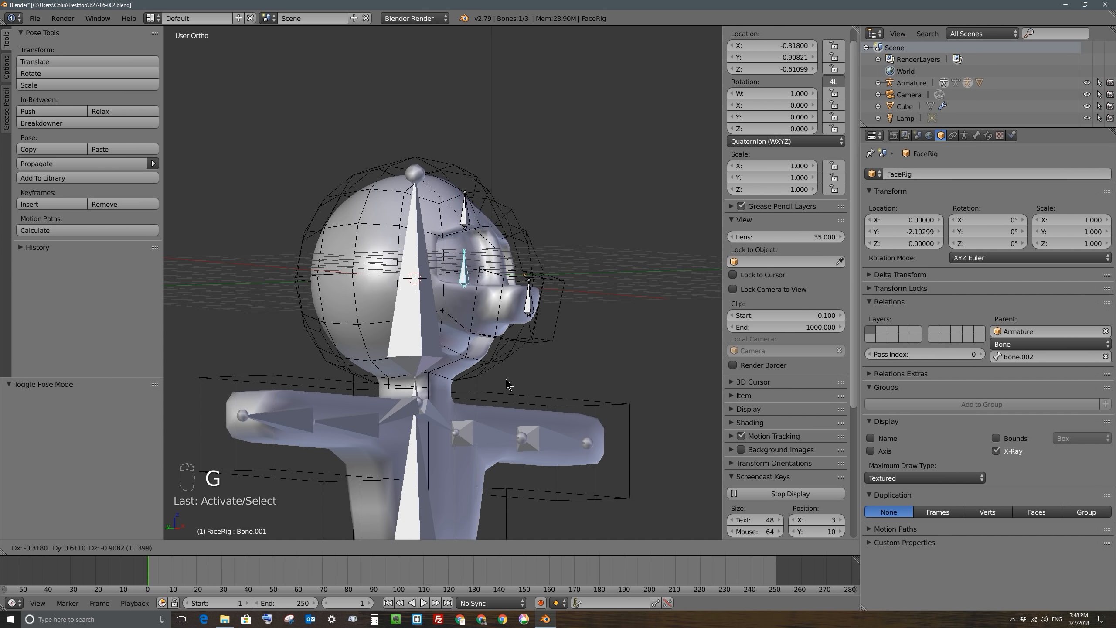
pyautogui.rightClick(527, 220)
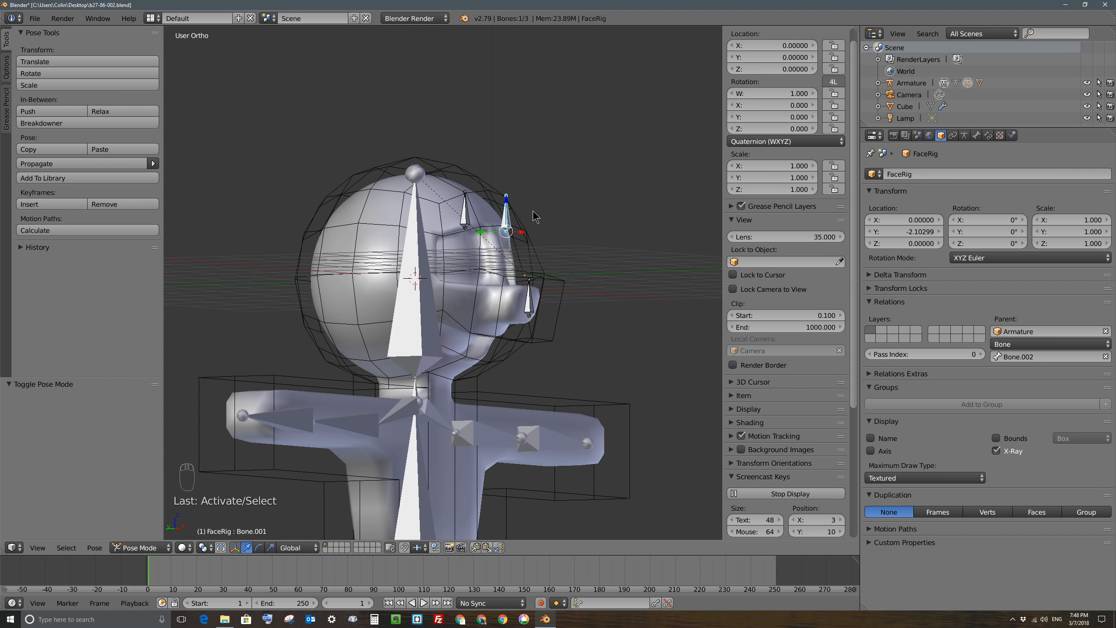
# Step: Display the FaceRig armature's bones as envelopes and select the character's right eyebrow bone to view its envelope
pyautogui.moveTo(534, 216); pyautogui.dragTo(504, 226, button='middle')
pyautogui.scroll(4, 502, 226)
pyautogui.scroll(-1, 507, 235)
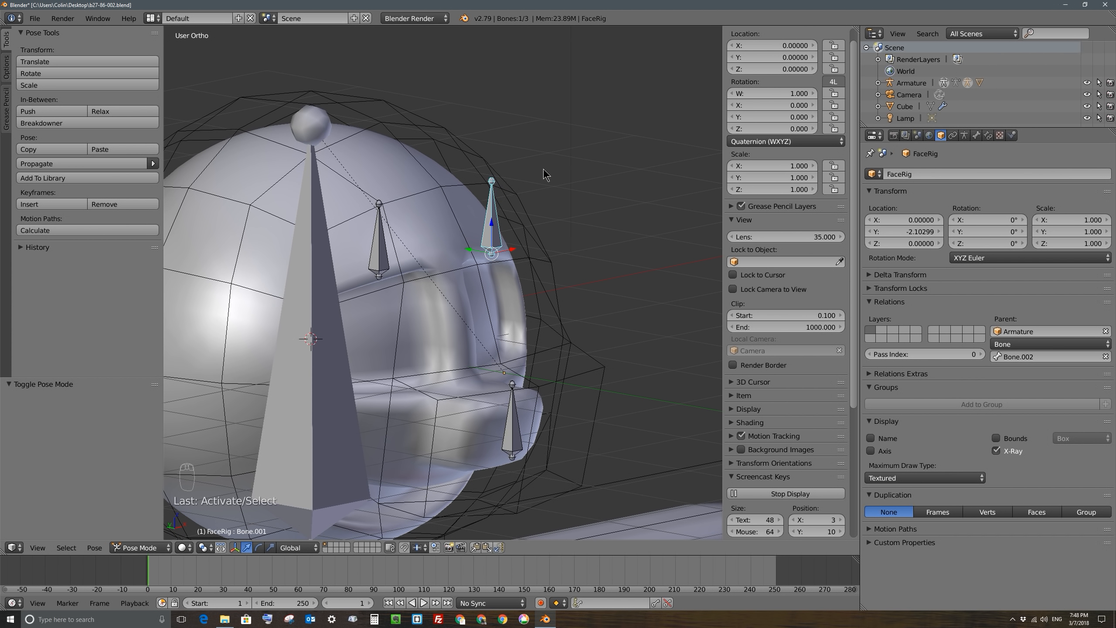
pyautogui.moveTo(480, 215); pyautogui.dragTo(500, 205, button='middle')
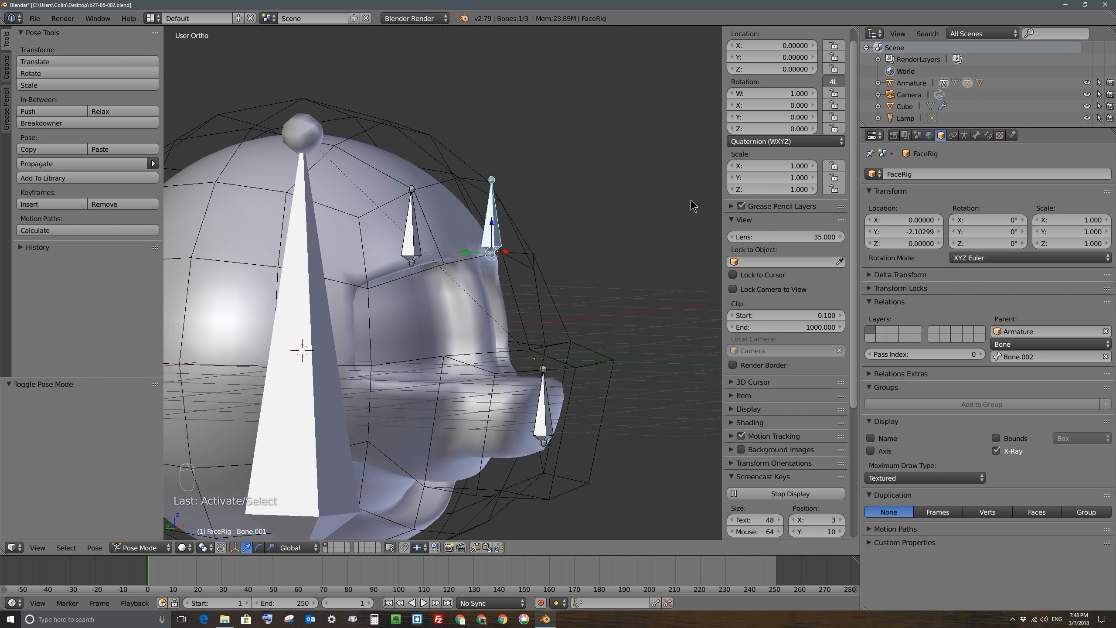
pyautogui.click(964, 135)
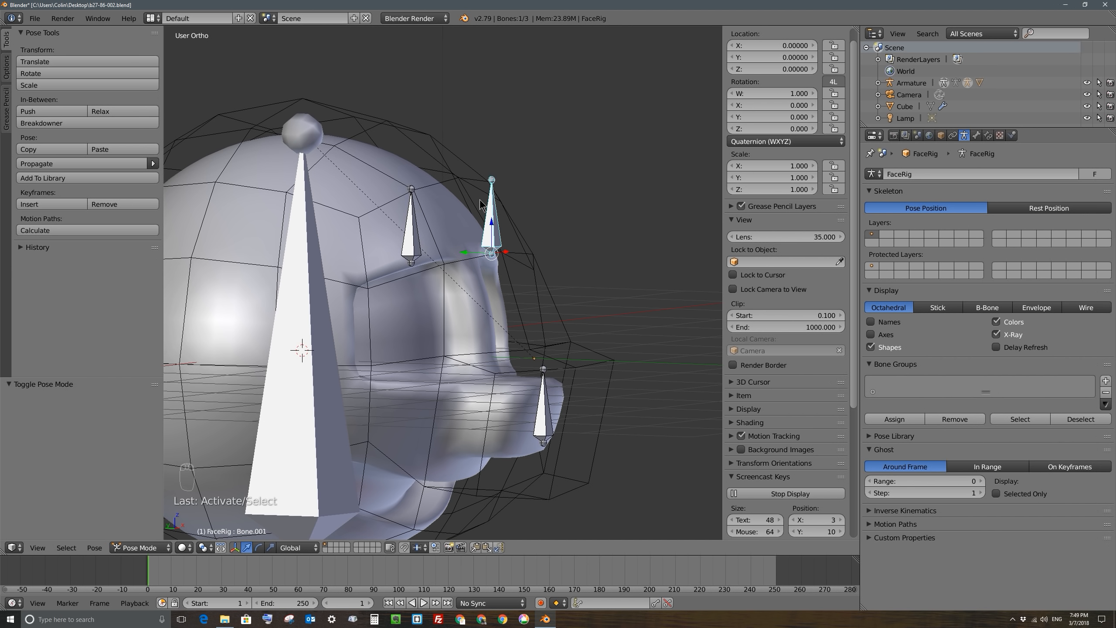
pyautogui.click(1031, 307)
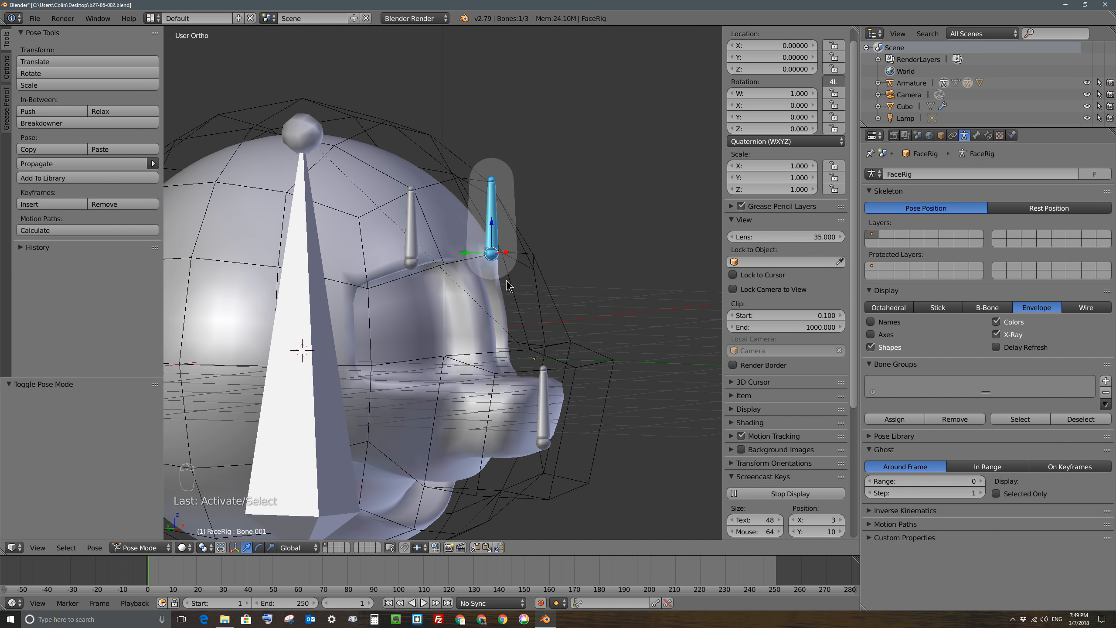
pyautogui.rightClick(414, 212)
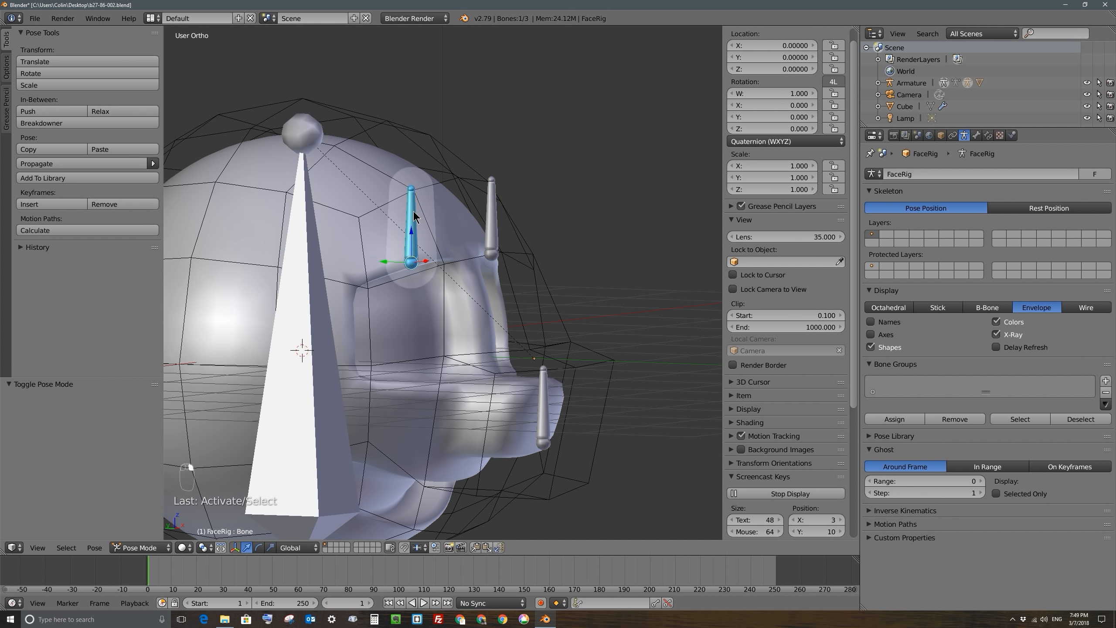
# Step: Set the envelope distance of the character's left eyebrow bone to 0.4 in its Deform settings
pyautogui.rightClick(492, 202)
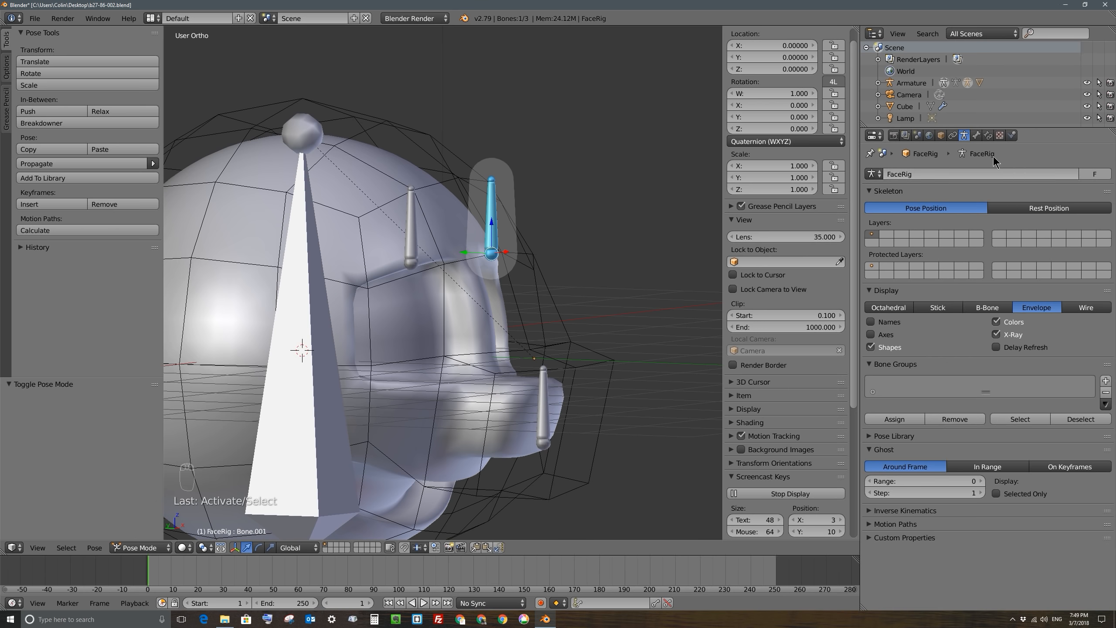
pyautogui.click(976, 136)
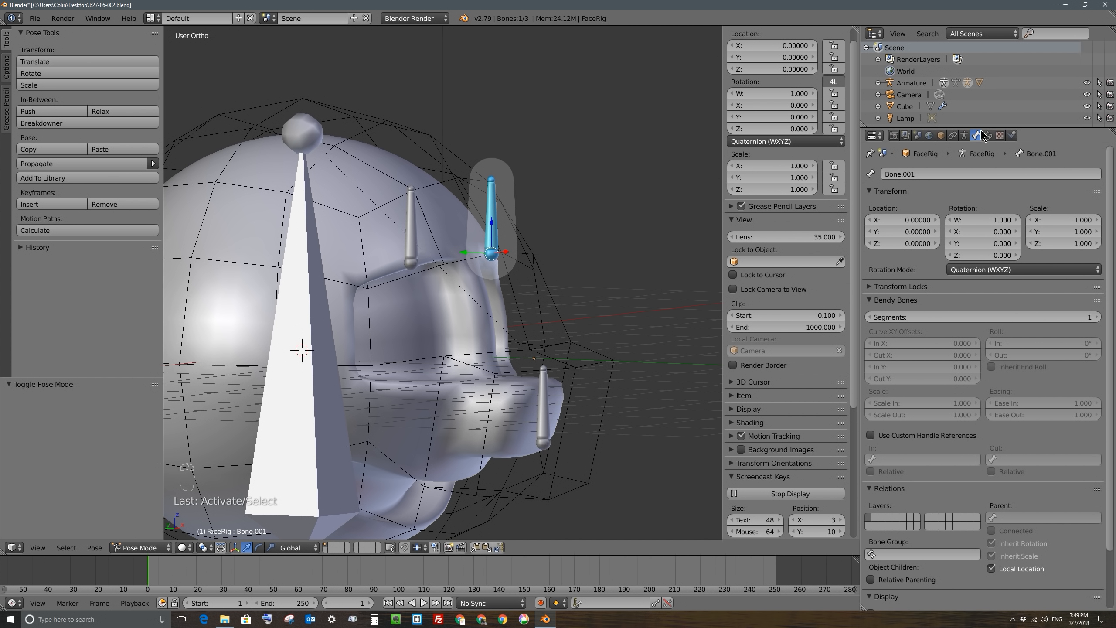
pyautogui.scroll(-2, 972, 485)
pyautogui.scroll(-5, 972, 486)
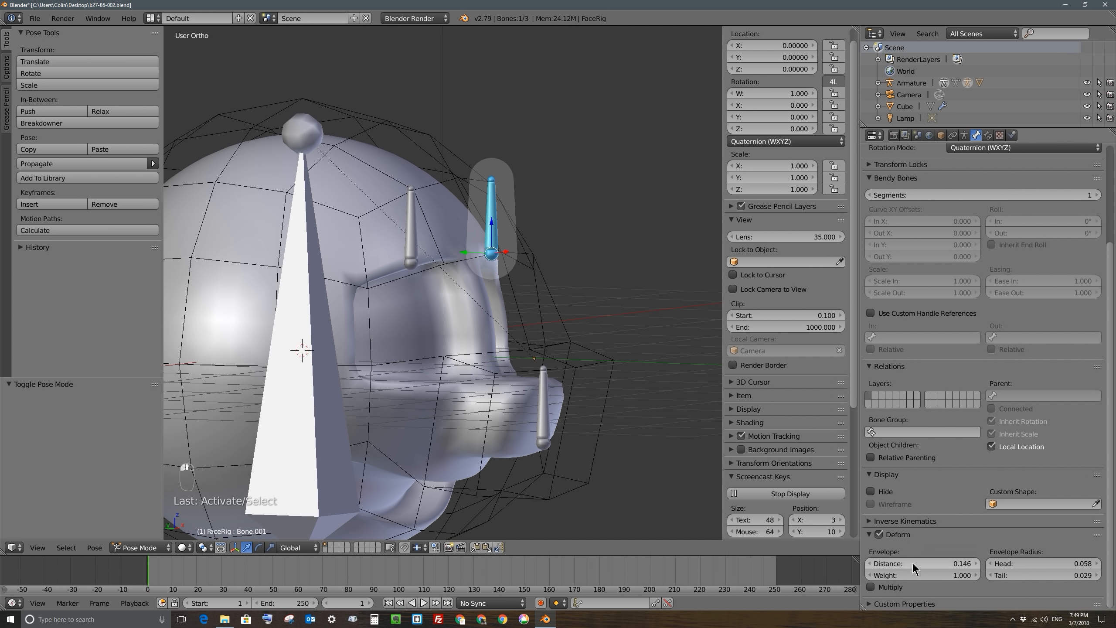
pyautogui.moveTo(906, 563)
pyautogui.mouseDown()
pyautogui.moveTo(949, 564)
pyautogui.moveTo(911, 573)
pyautogui.moveTo(966, 565)
pyautogui.moveTo(908, 566)
pyautogui.moveTo(918, 567)
pyautogui.mouseUp()
pyautogui.click(963, 565)
pyautogui.write('0.4')
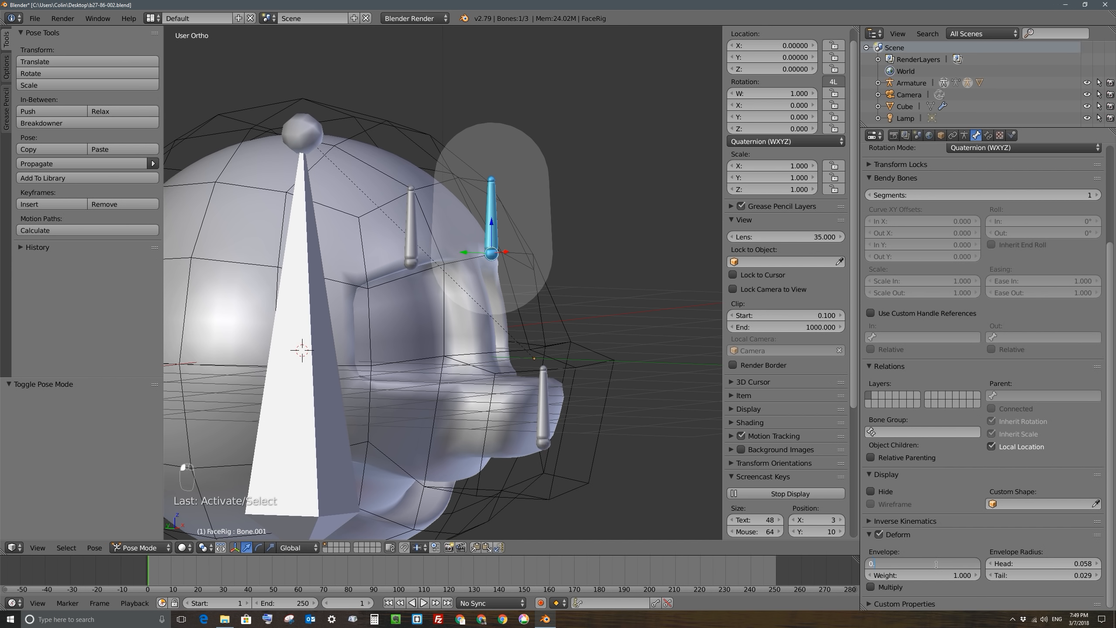
pyautogui.press('Return')
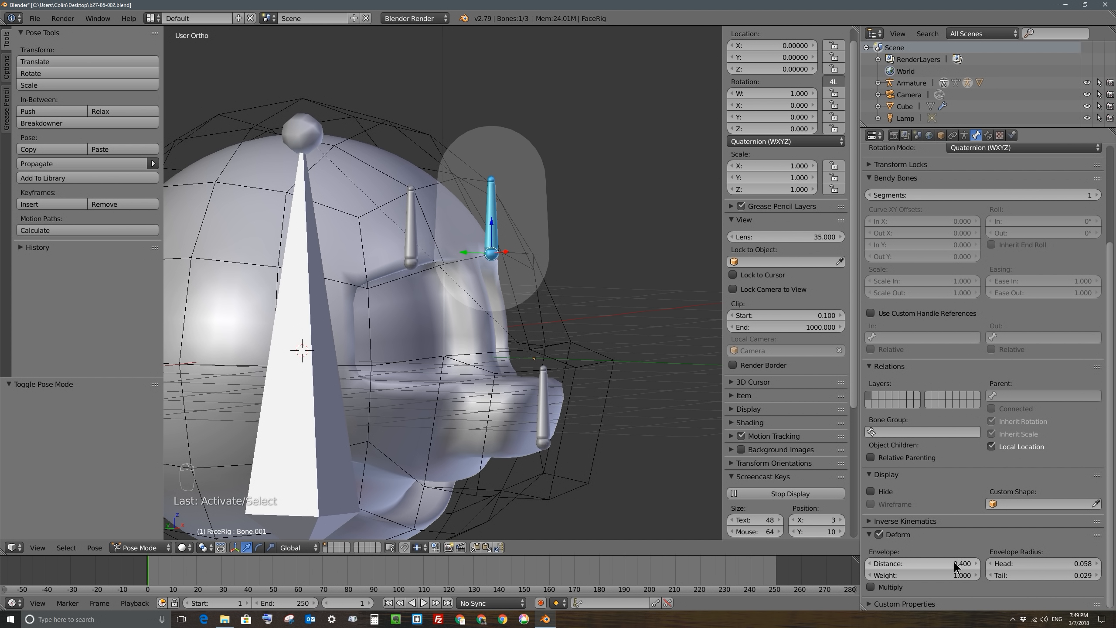
# Step: Set the right eyebrow bone's envelope distance to 0.4, test it by moving the bone upward, and cancel the move
pyautogui.rightClick(409, 242)
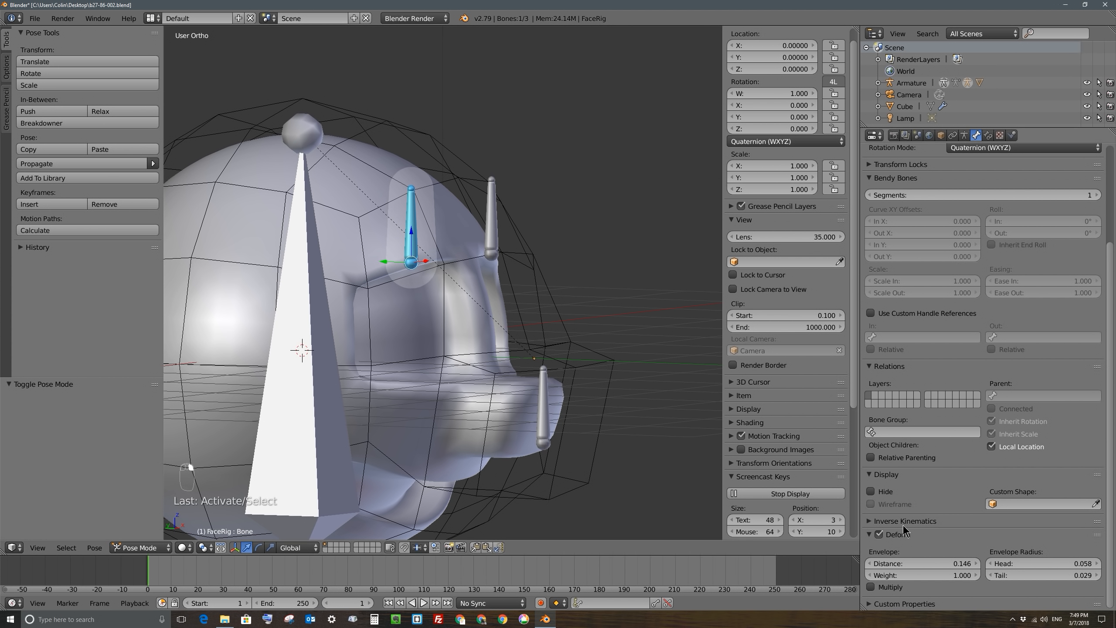
pyautogui.click(936, 563)
pyautogui.write('0.4')
pyautogui.press('Return')
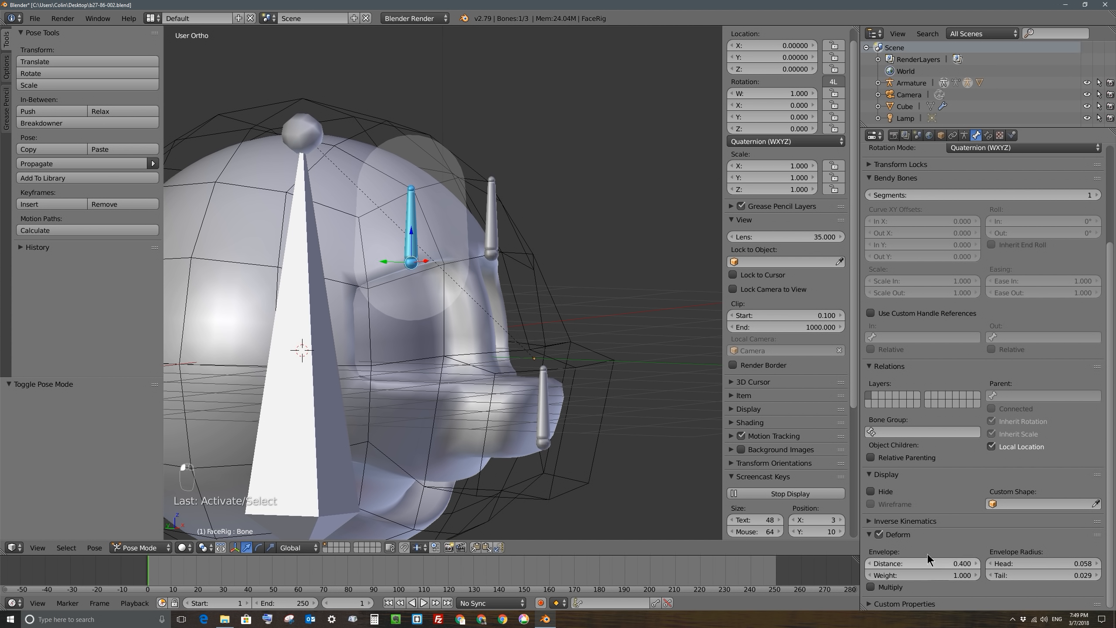
pyautogui.scroll(-3, 399, 258)
pyautogui.moveTo(467, 257); pyautogui.dragTo(440, 273, button='middle')
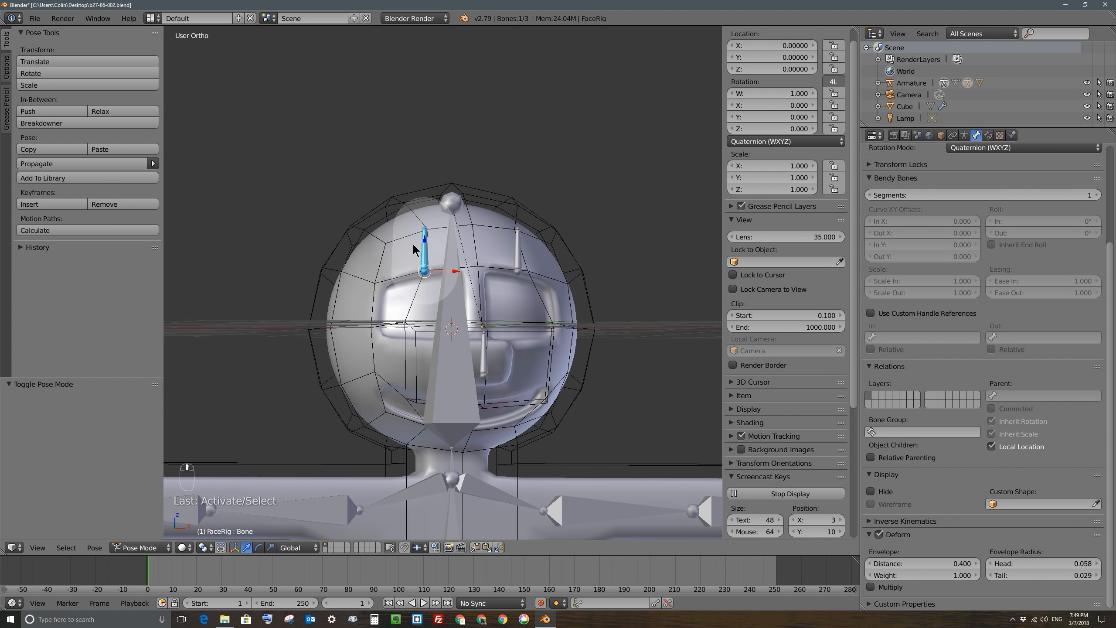
pyautogui.press('g')
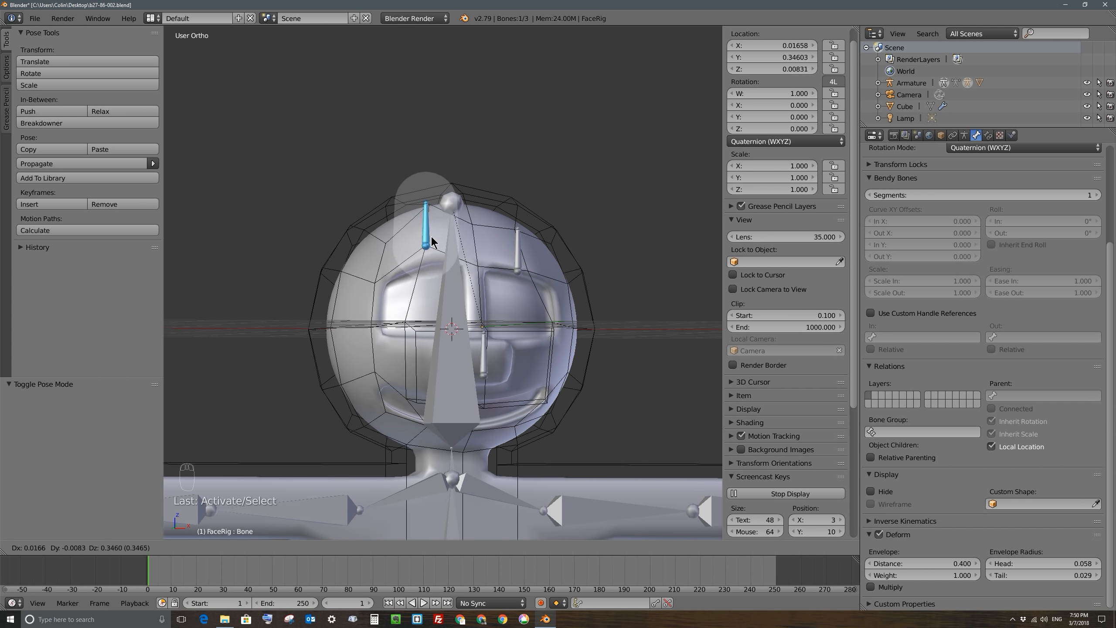
pyautogui.rightClick(431, 241)
# Step: Set the right eyebrow bone's envelope distance to 0.5, move the bone to test it, and cancel the move
pyautogui.click(926, 563)
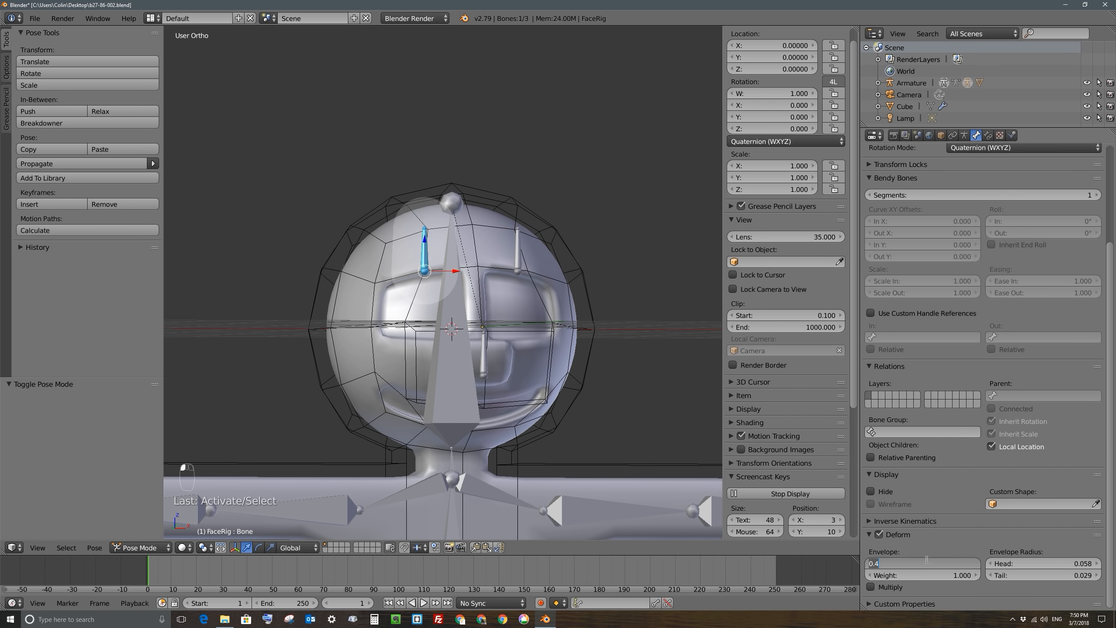
pyautogui.write('0.5')
pyautogui.press('Return')
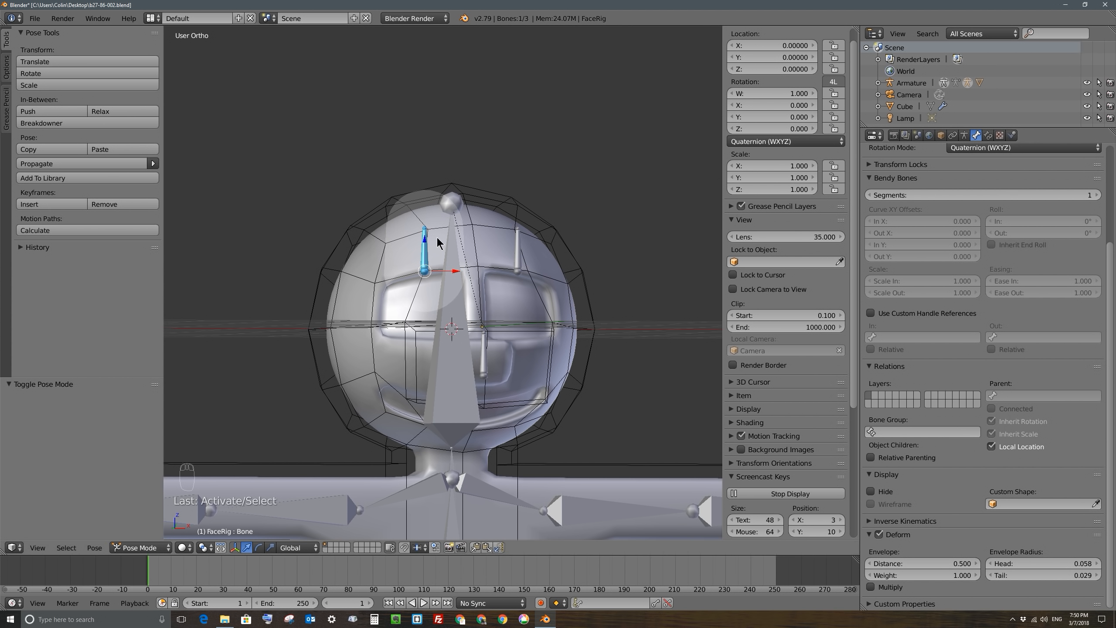
pyautogui.press('g')
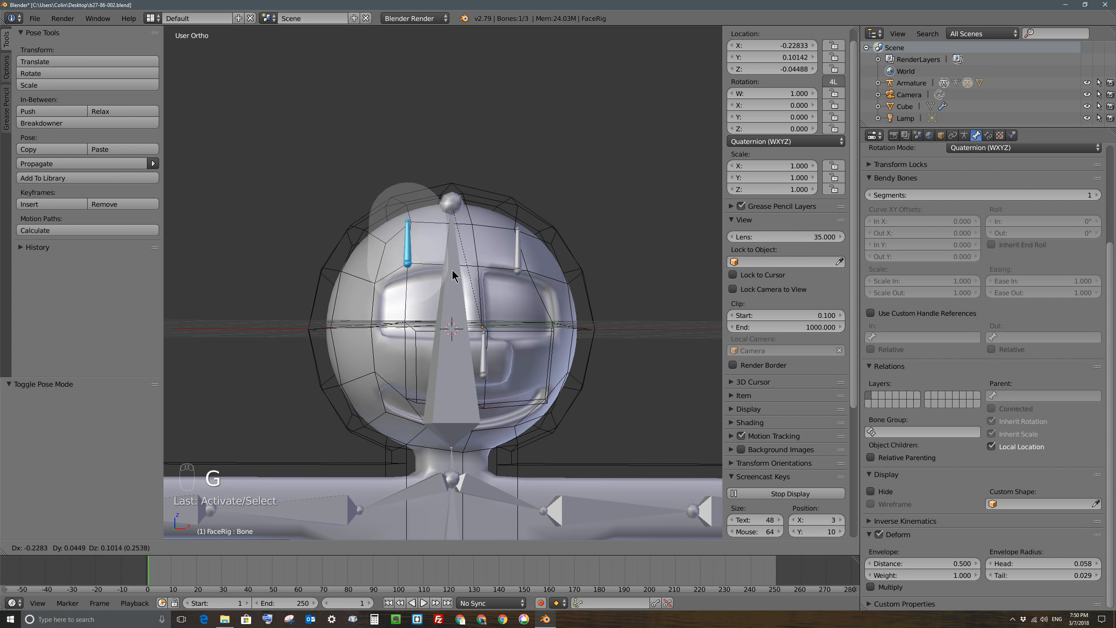
pyautogui.rightClick(456, 272)
# Step: Set the right eyebrow bone's envelope distance to 0.7
pyautogui.click(942, 563)
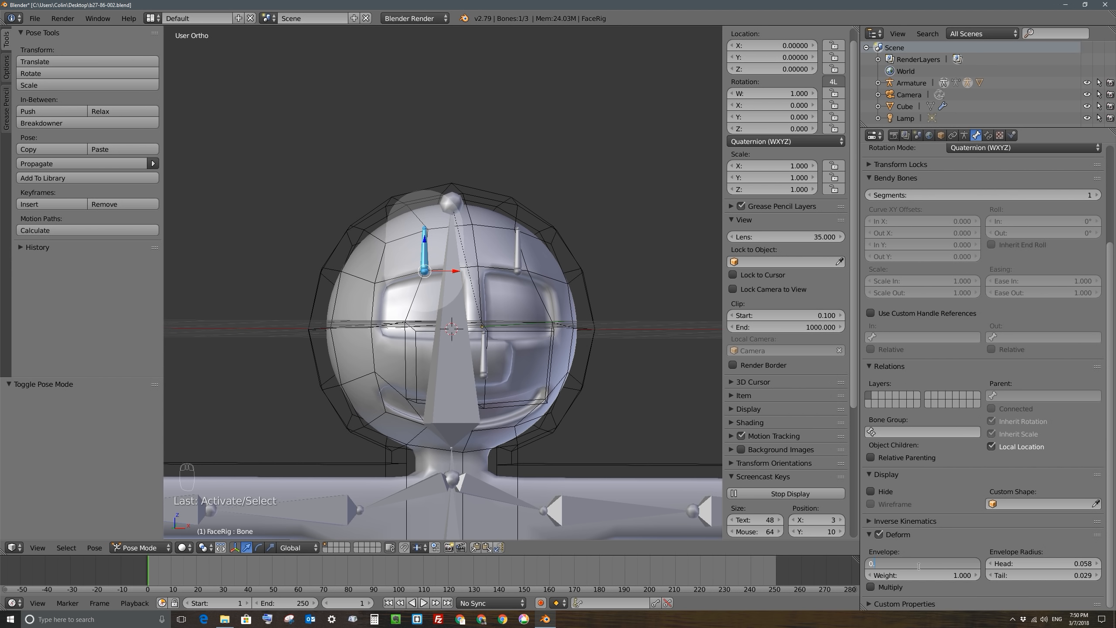
pyautogui.write('0.7')
pyautogui.press('Return')
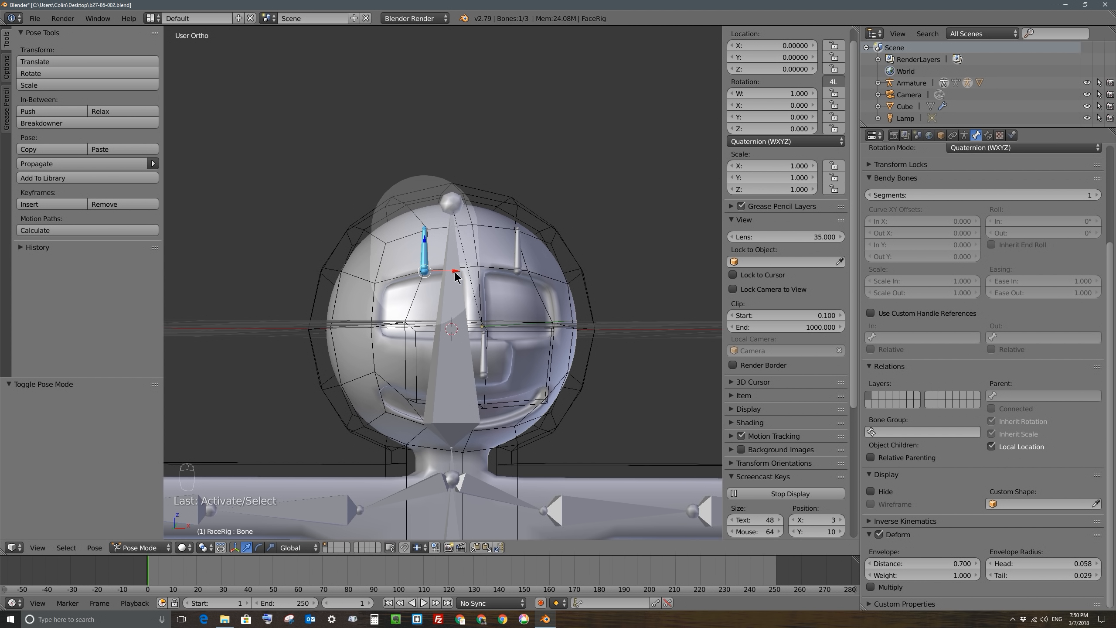
# Step: Move the right eyebrow bone well away from the head to test the mesh deformation, and clear its pose location
pyautogui.press('g')
pyautogui.hotkey('alt', 'g')
pyautogui.hotkey('alt', 'g')
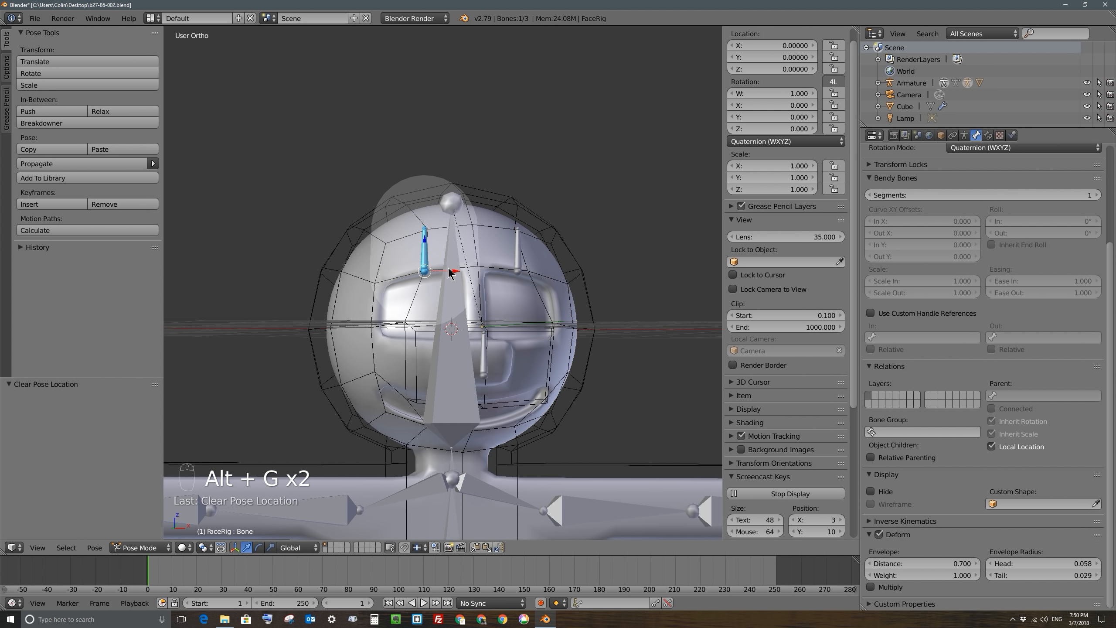
pyautogui.hotkey('alt', 'g')
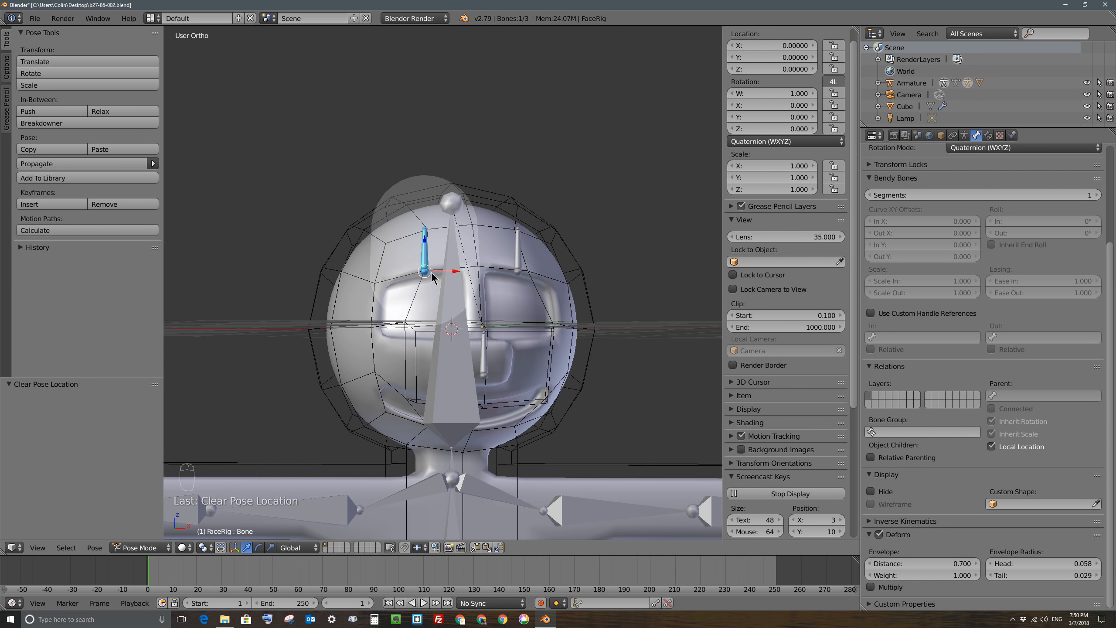
pyautogui.press('g')
pyautogui.click(420, 342)
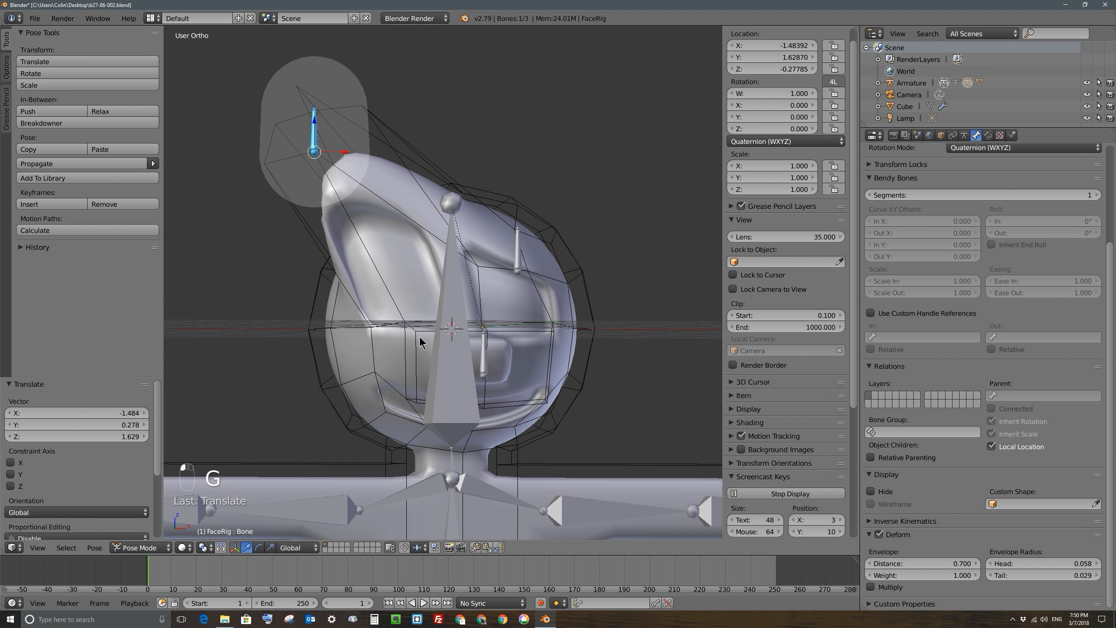
pyautogui.hotkey('alt', 'g')
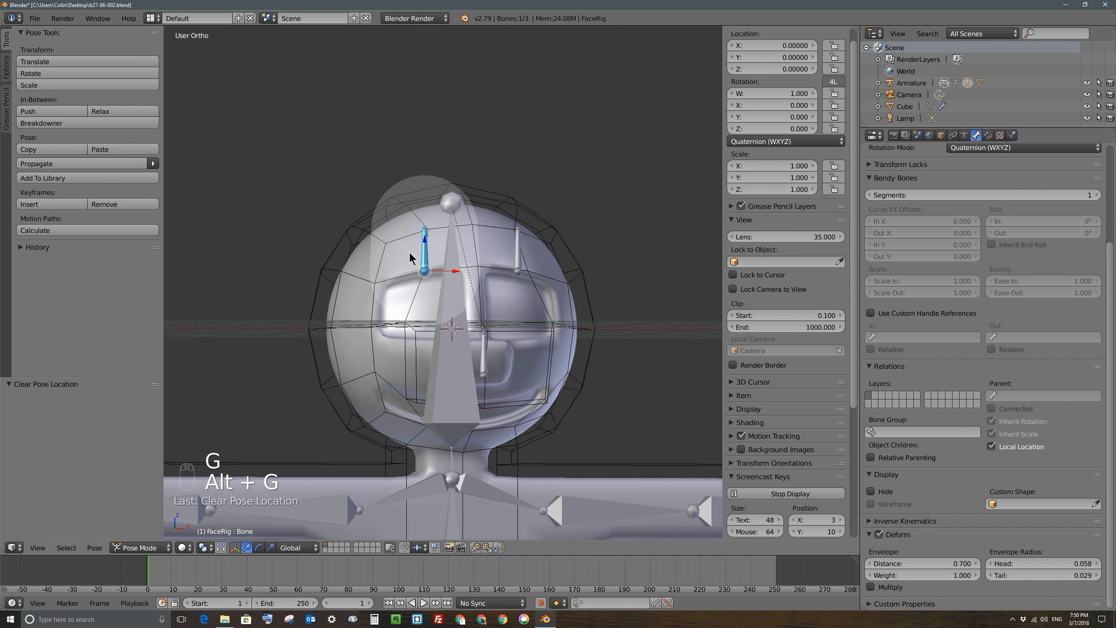
# Step: Set the left eyebrow bone's envelope distance to 0.7 and raise the bone about 0.44 units to test it
pyautogui.rightClick(518, 255)
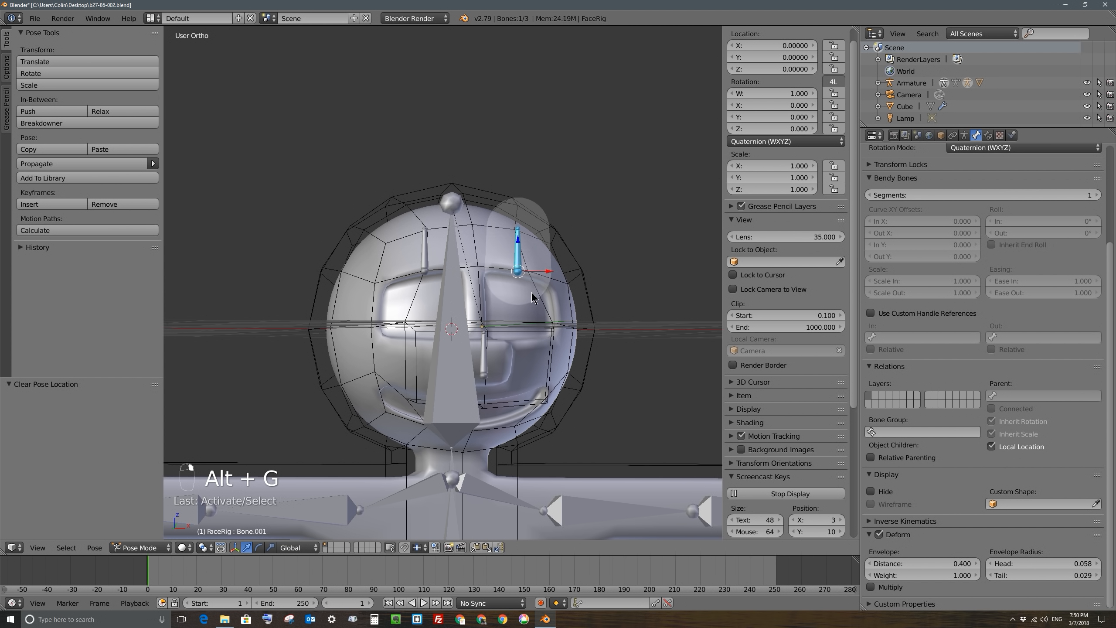
pyautogui.rightClick(424, 251)
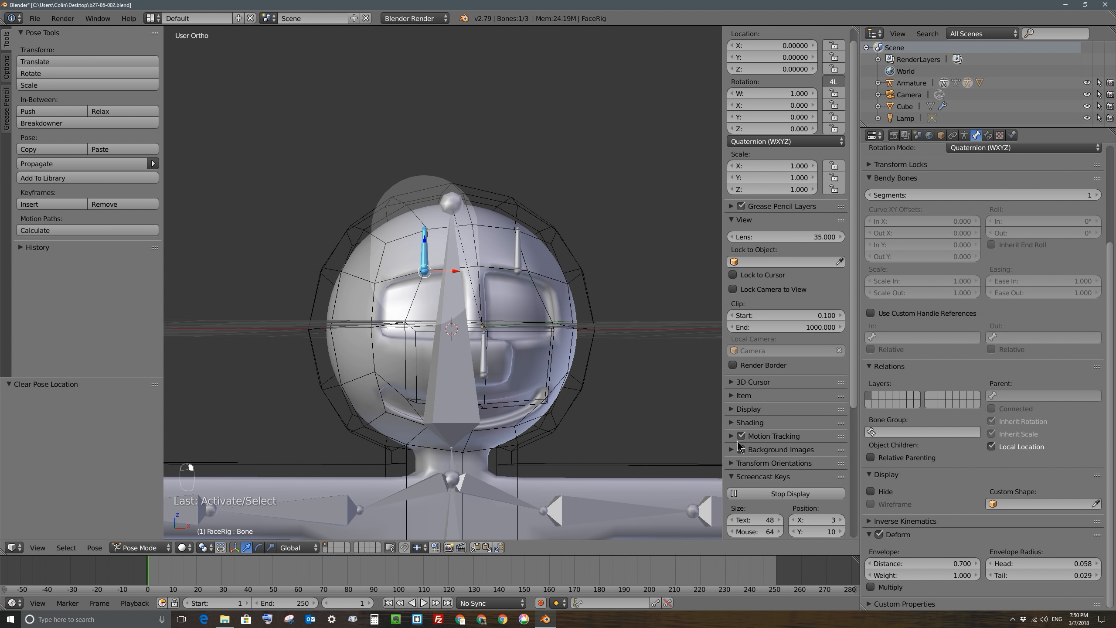
pyautogui.rightClick(520, 256)
pyautogui.click(939, 563)
pyautogui.write('0.4')
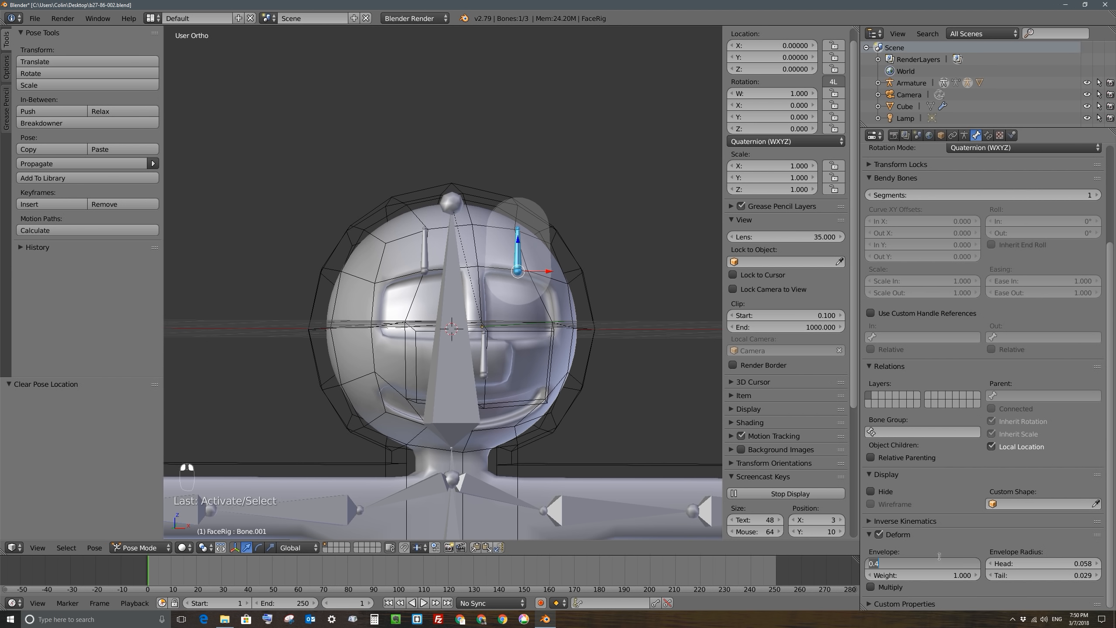
pyautogui.press('Return')
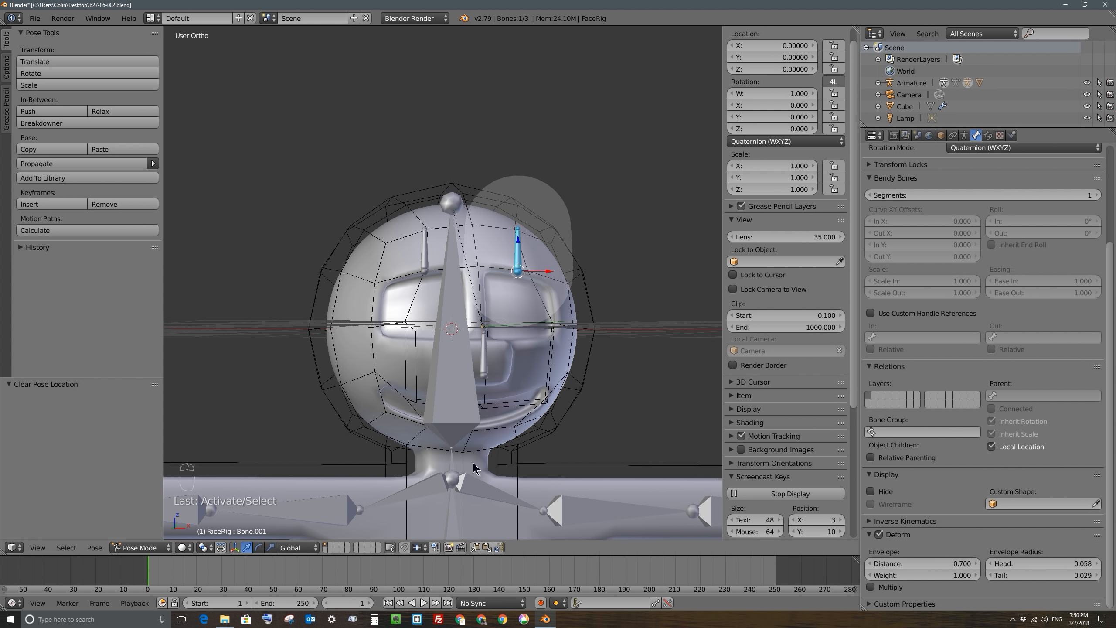
pyautogui.press('g')
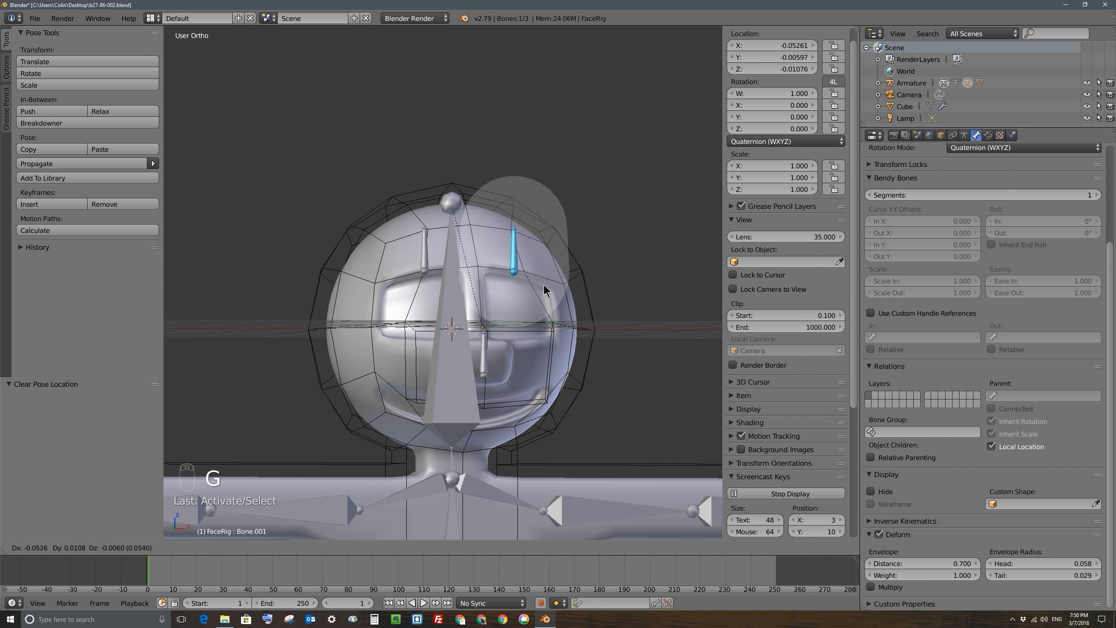
pyautogui.click(549, 275)
# Step: Set the nose bone's envelope distance to about 0.366, with a head radius of about 0.283 and tail radius of about 0.235
pyautogui.moveTo(504, 383); pyautogui.dragTo(559, 337, button='middle')
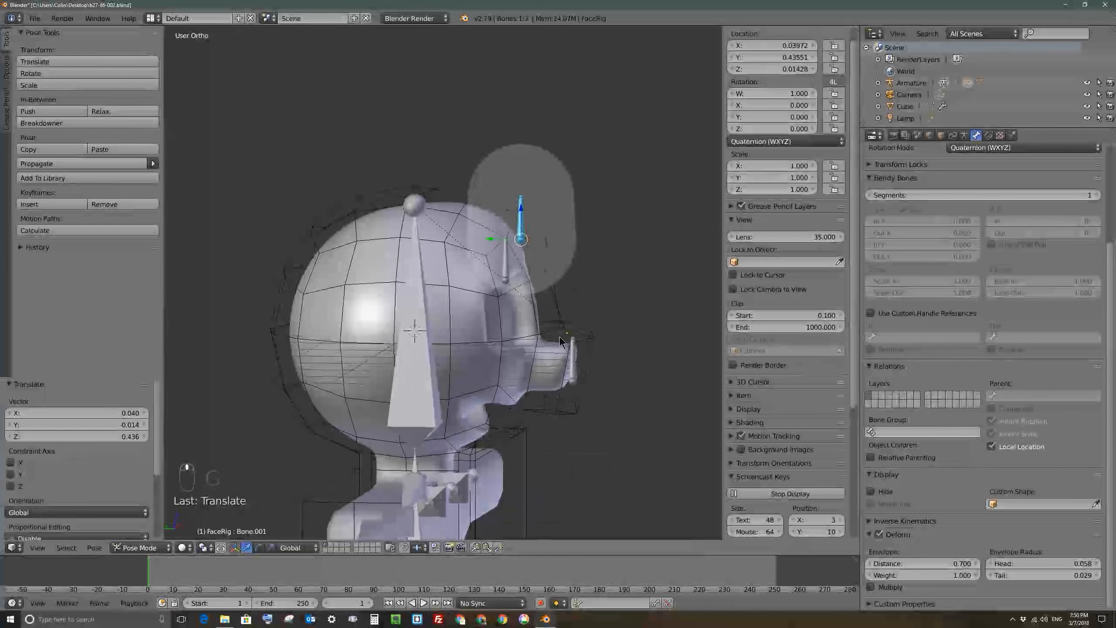
pyautogui.rightClick(570, 358)
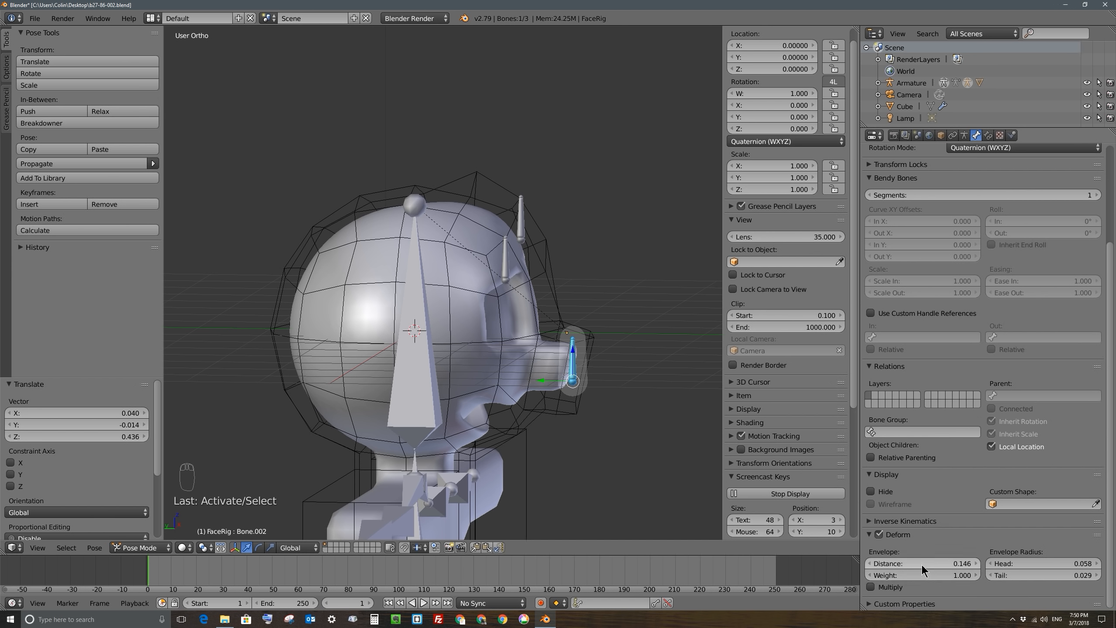
pyautogui.moveTo(923, 570)
pyautogui.mouseDown()
pyautogui.moveTo(966, 569)
pyautogui.moveTo(926, 570)
pyautogui.mouseUp()
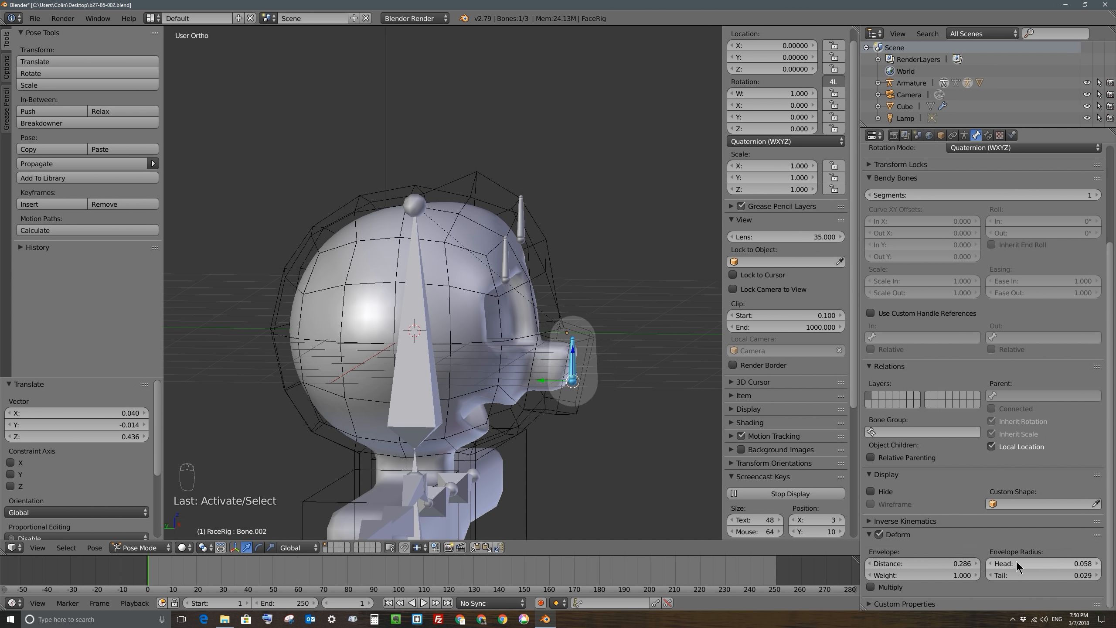
pyautogui.moveTo(1018, 567); pyautogui.dragTo(1048, 575)
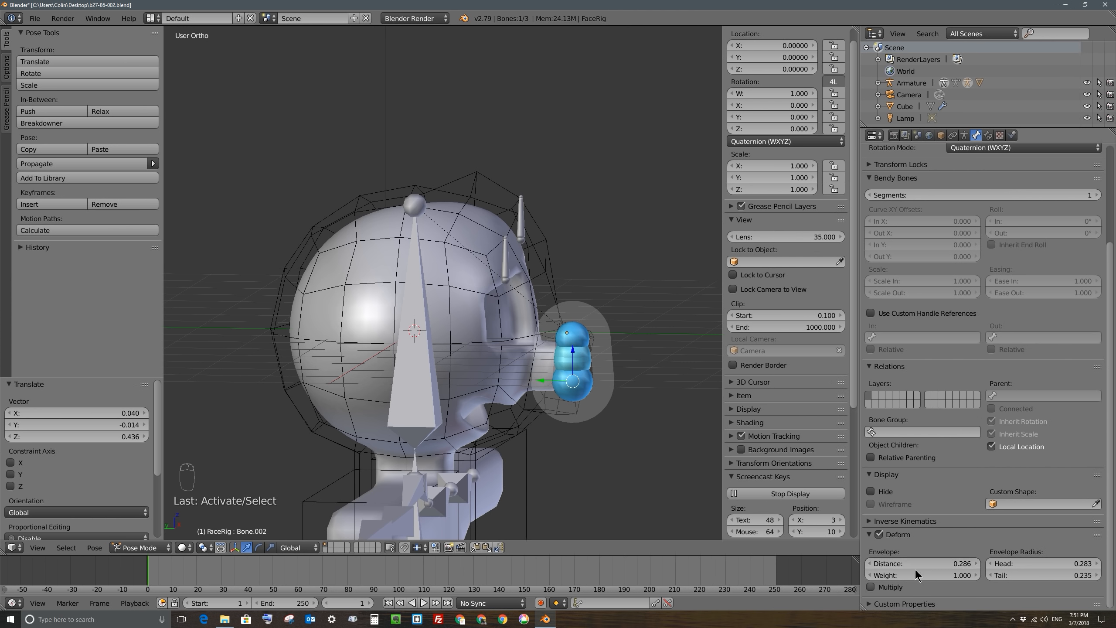
pyautogui.moveTo(934, 565)
pyautogui.mouseDown()
pyautogui.moveTo(958, 566)
pyautogui.moveTo(921, 565)
pyautogui.moveTo(949, 567)
pyautogui.mouseUp()
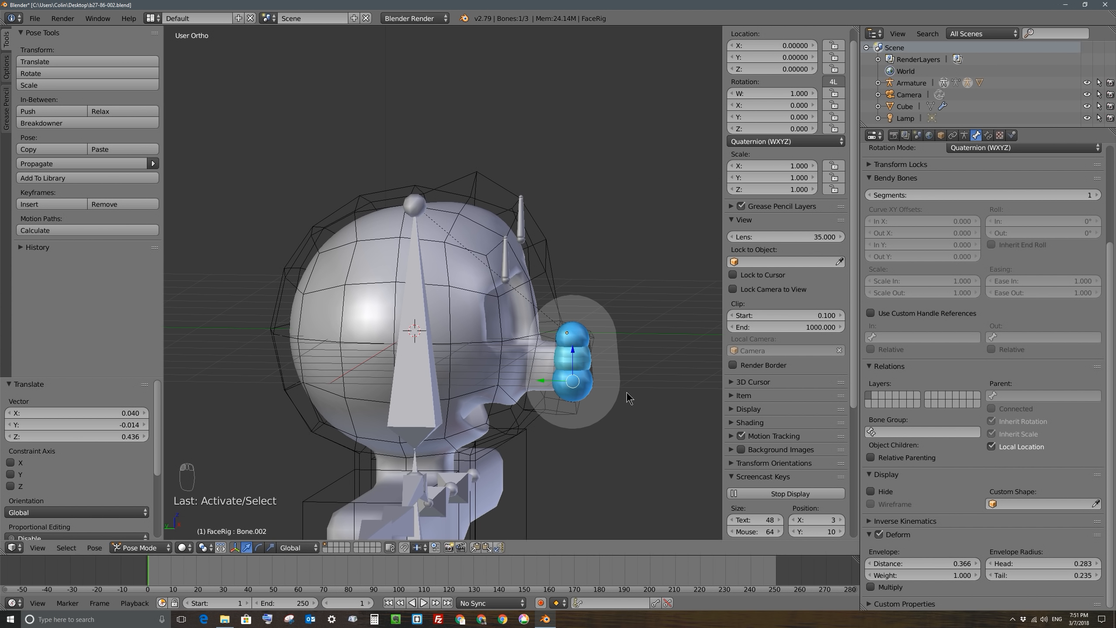
# Step: Test the nose bone's mesh deformation with a downward trial move of about 0.7 units, without keeping it
pyautogui.moveTo(628, 398); pyautogui.dragTo(615, 387, button='middle')
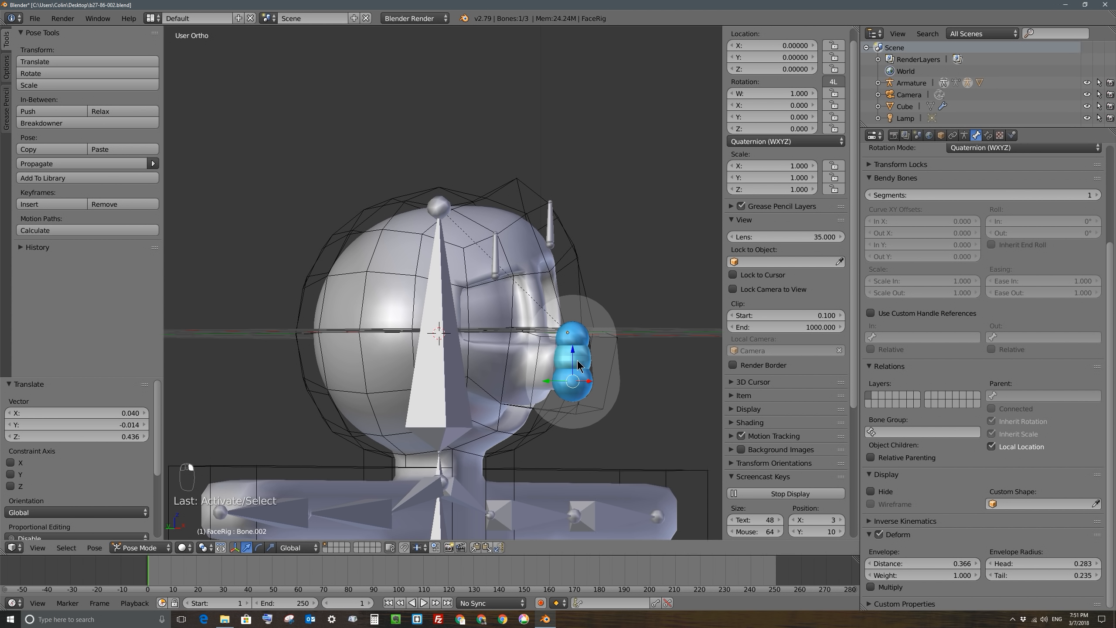
pyautogui.press('g')
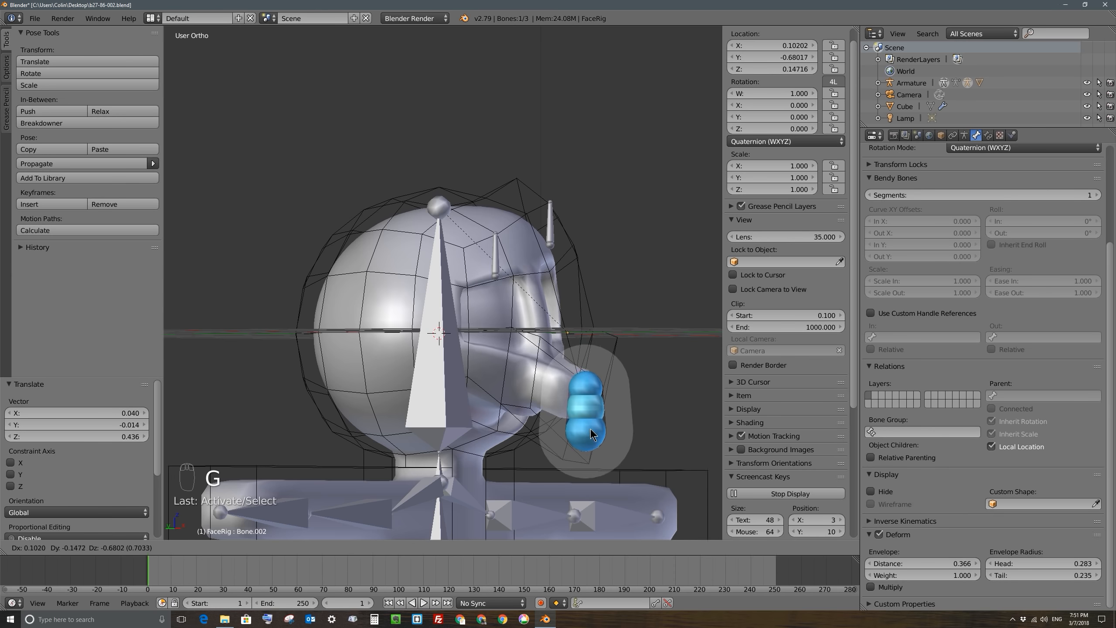
pyautogui.rightClick(600, 398)
# Step: Set the nose bone's envelope head radius to about 0.266 and tail radius to about 0.018, checking it with an upward trial move
pyautogui.moveTo(1048, 564); pyautogui.dragTo(1022, 575)
pyautogui.press('f')
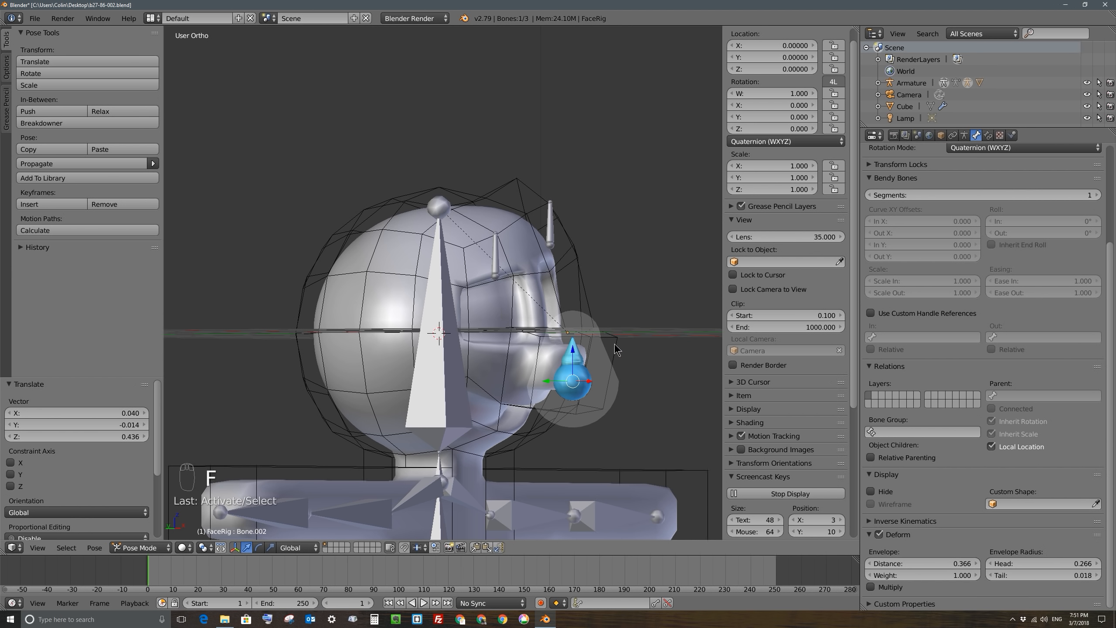
pyautogui.press('g')
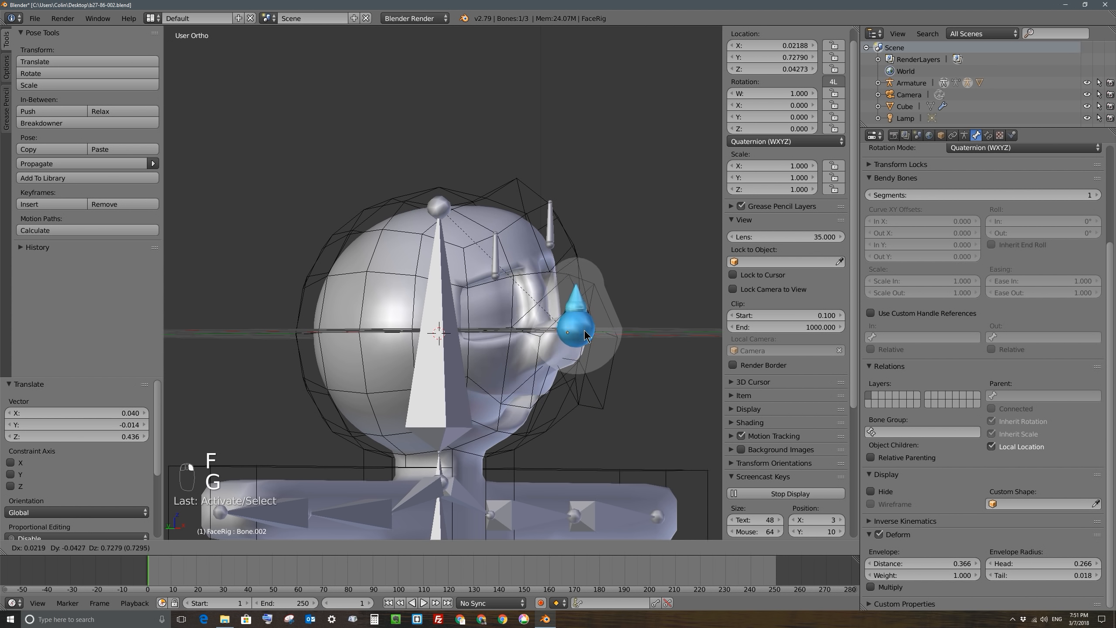
pyautogui.rightClick(591, 378)
# Step: Compare the bone display styles for the FaceRig armature and set its bones to display as Stick
pyautogui.moveTo(591, 379); pyautogui.dragTo(634, 396, button='middle')
pyautogui.moveTo(557, 232); pyautogui.dragTo(577, 201, button='middle')
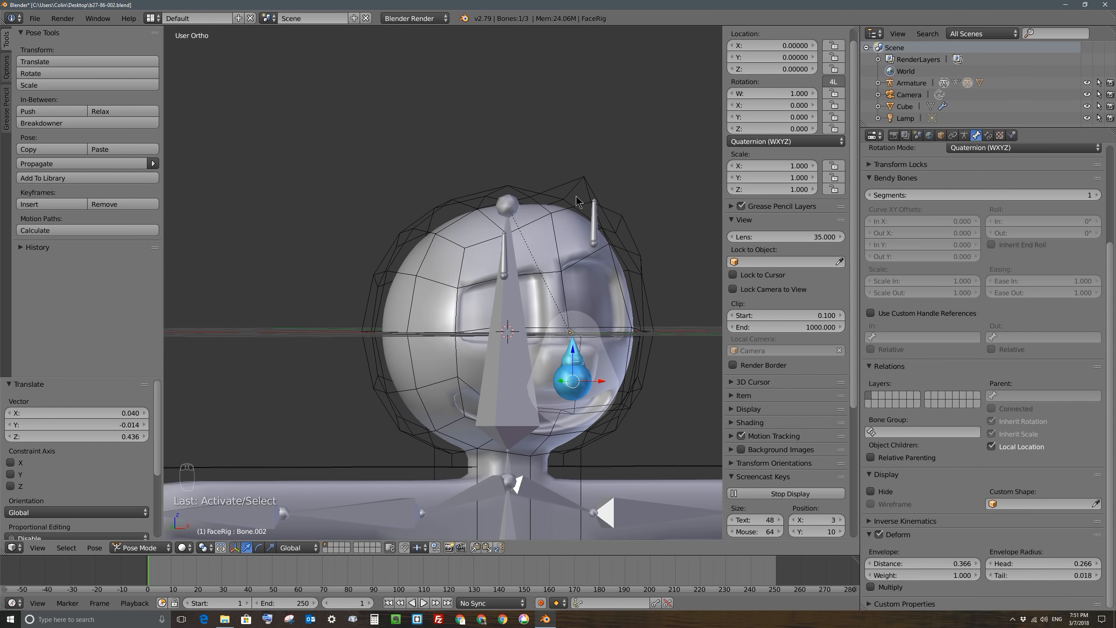
pyautogui.rightClick(597, 228)
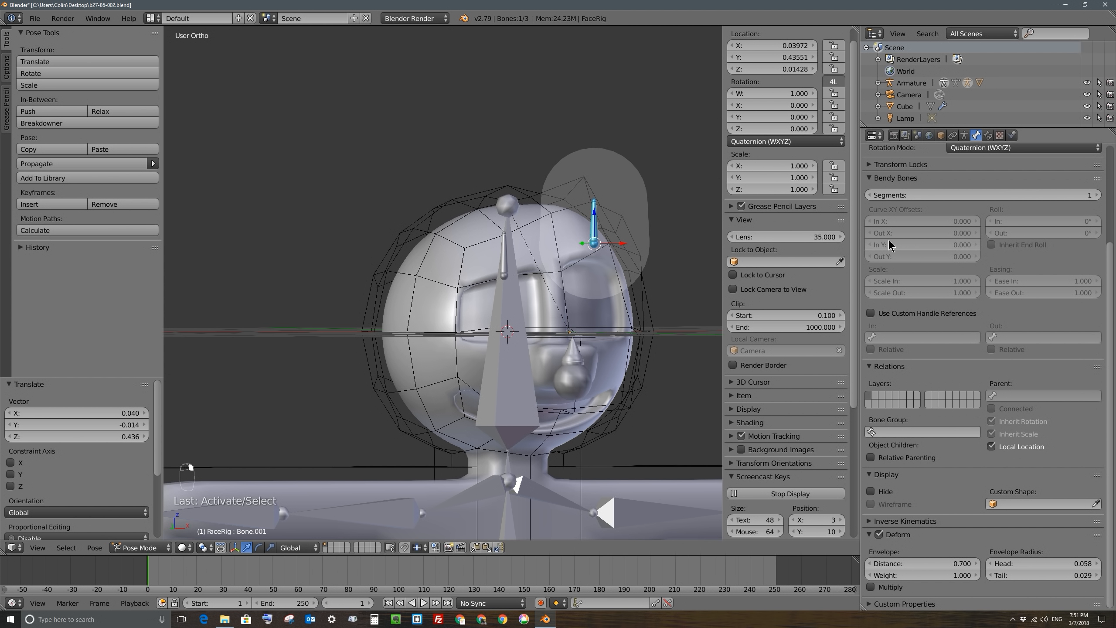
pyautogui.scroll(5, 976, 192)
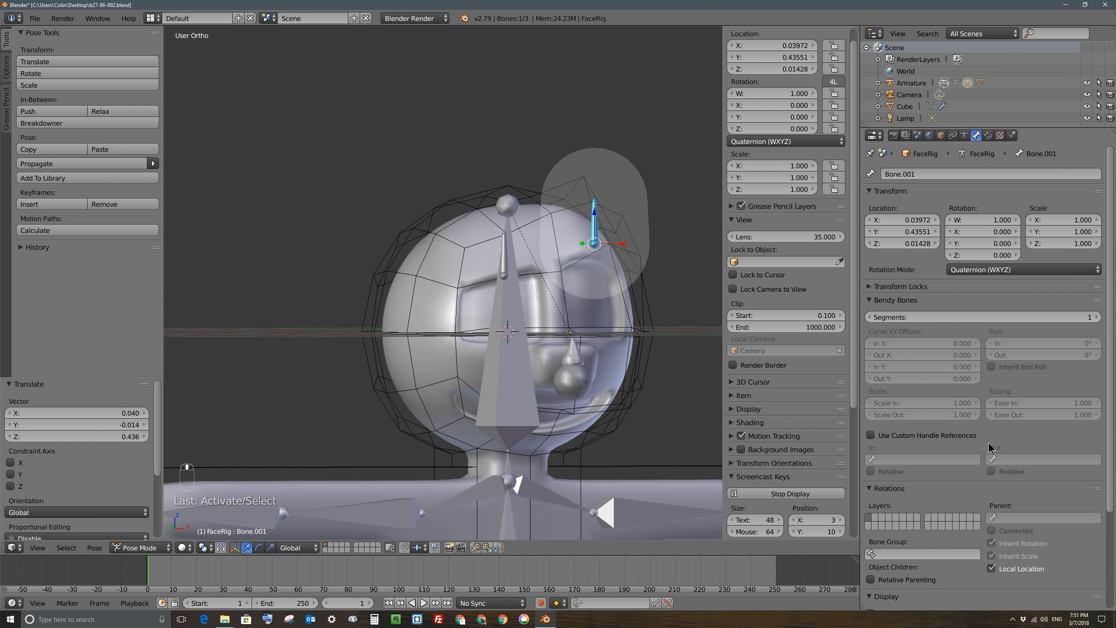
pyautogui.click(964, 135)
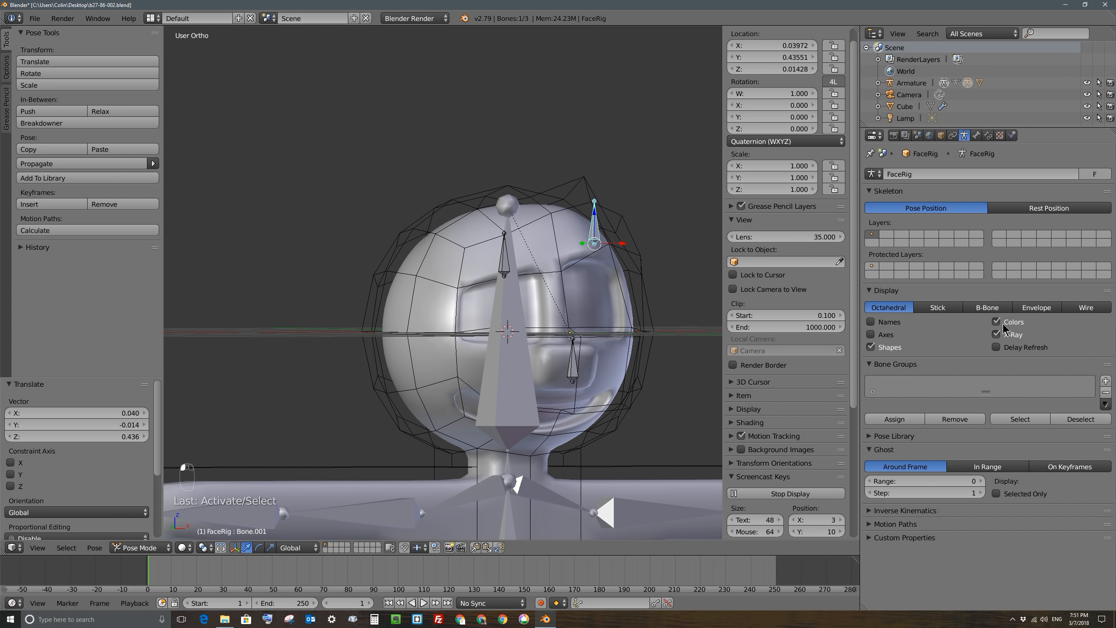
pyautogui.click(946, 309)
pyautogui.click(986, 310)
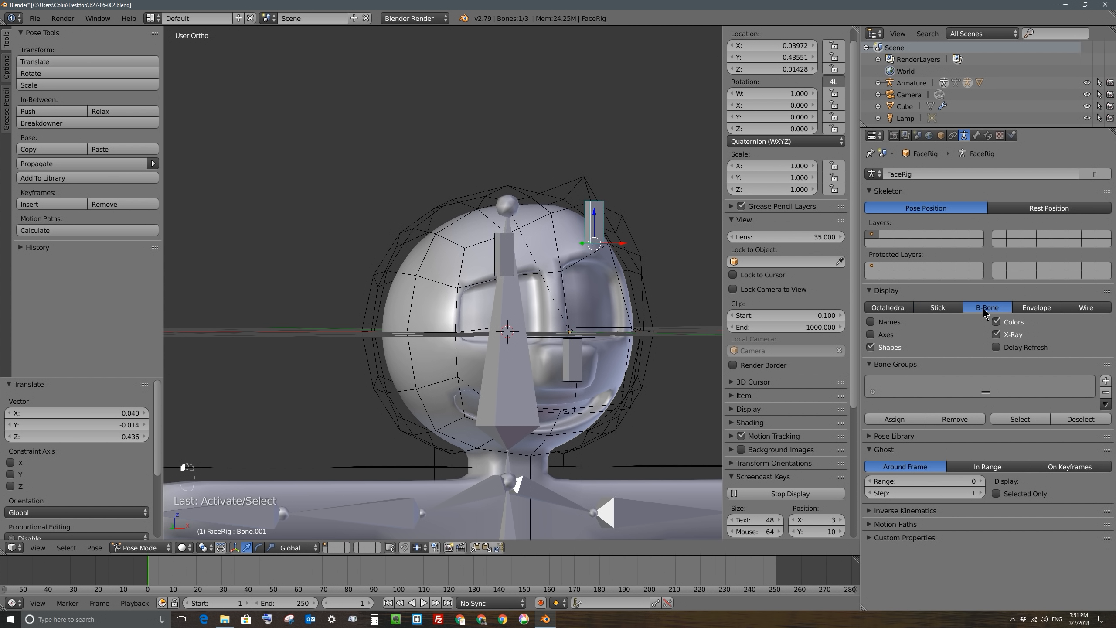
pyautogui.click(1081, 309)
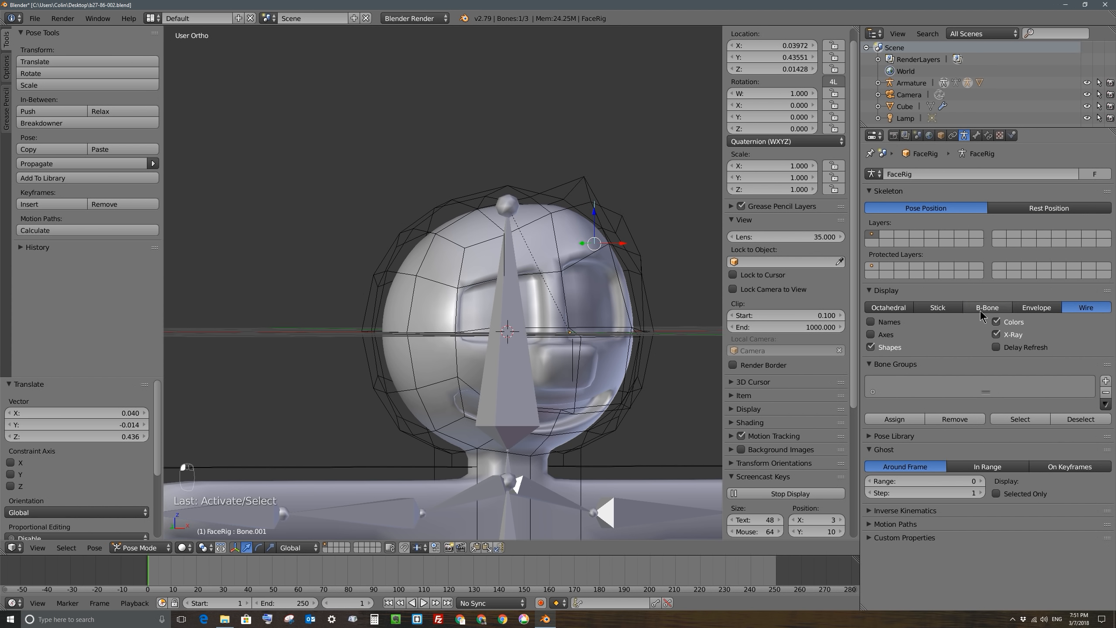
pyautogui.click(948, 309)
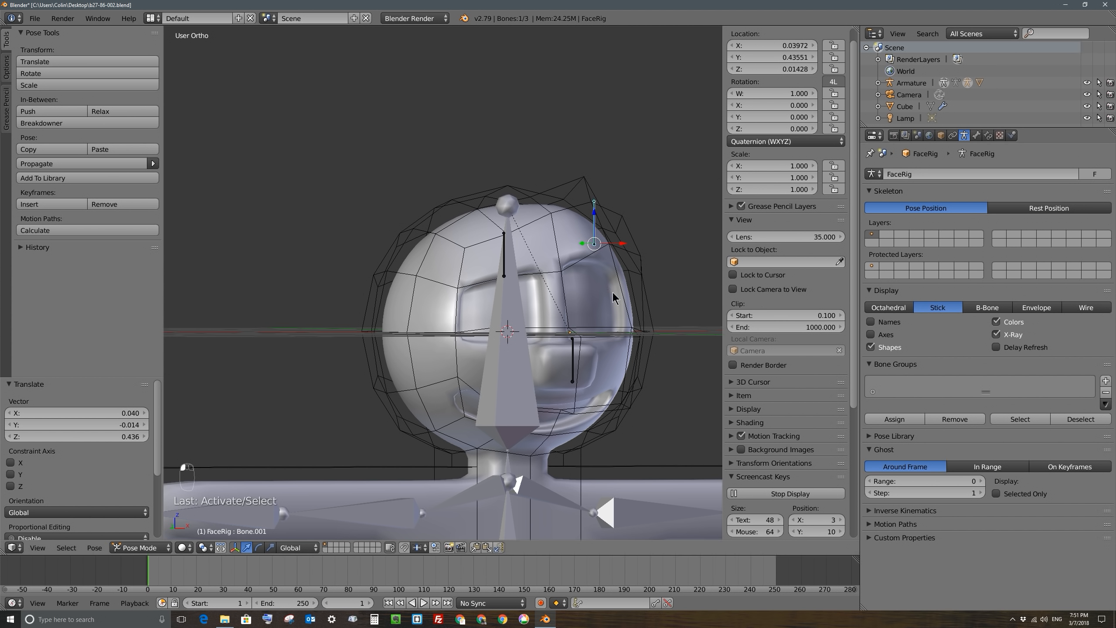
# Step: Hide the deformMesh cage around the character in the viewport
pyautogui.rightClick(538, 192)
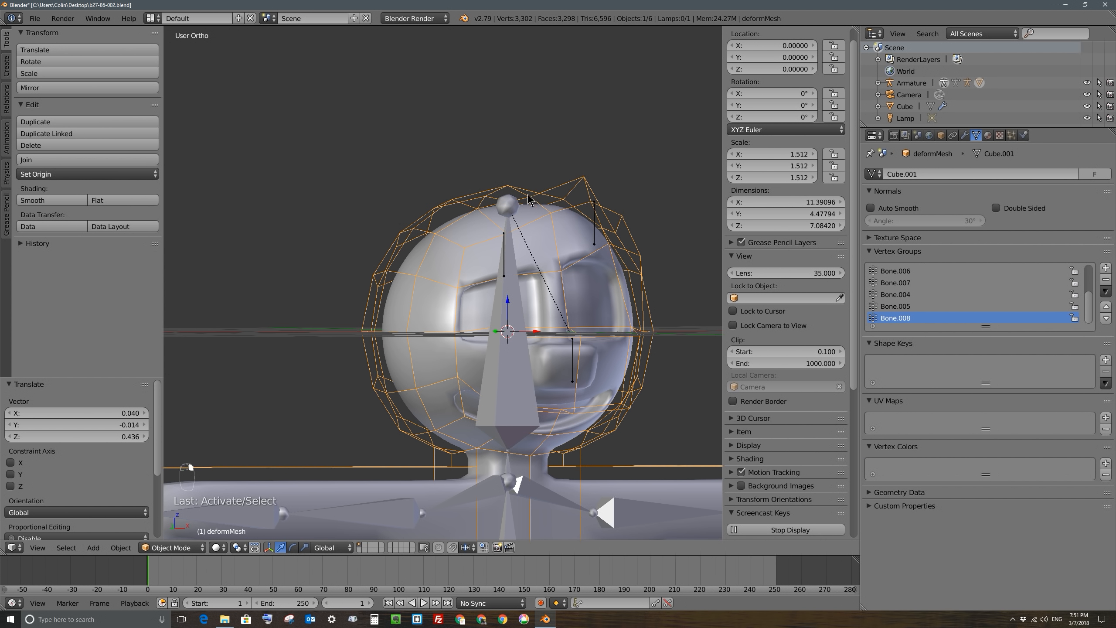
pyautogui.moveTo(530, 200); pyautogui.dragTo(515, 281, button='middle')
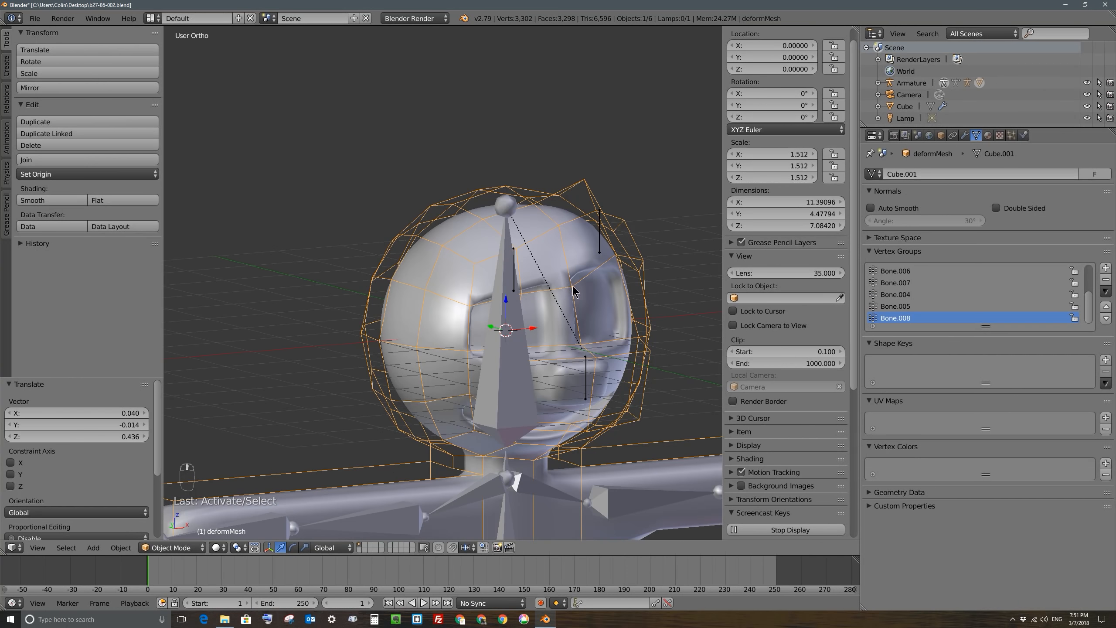
pyautogui.press('h')
# Step: Lower the left eyebrow bone toward the eye to pose a frowning brow
pyautogui.moveTo(544, 294); pyautogui.dragTo(479, 288, button='middle')
pyautogui.rightClick(429, 254)
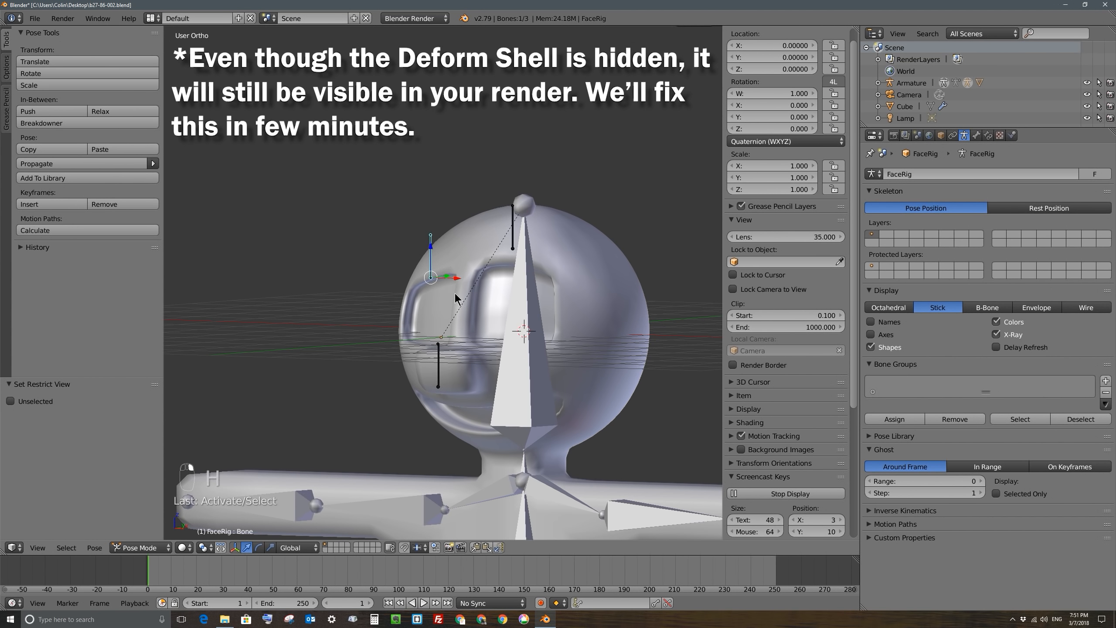
pyautogui.press('g')
pyautogui.rightClick(483, 262)
pyautogui.rightClick(511, 232)
pyautogui.press('g')
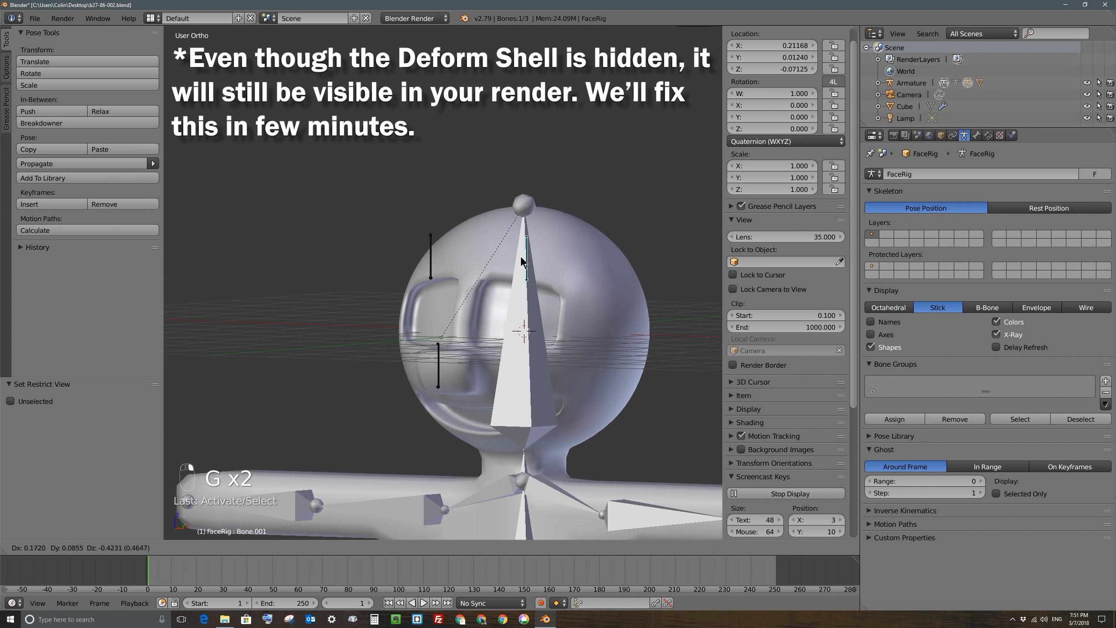
pyautogui.click(429, 259)
# Step: Raise the right eyebrow bone about 0.6 units and shift the nose bone slightly, about 0.08 units sideways and 0.07 units up
pyautogui.rightClick(431, 254)
pyautogui.press('g')
pyautogui.click(407, 215)
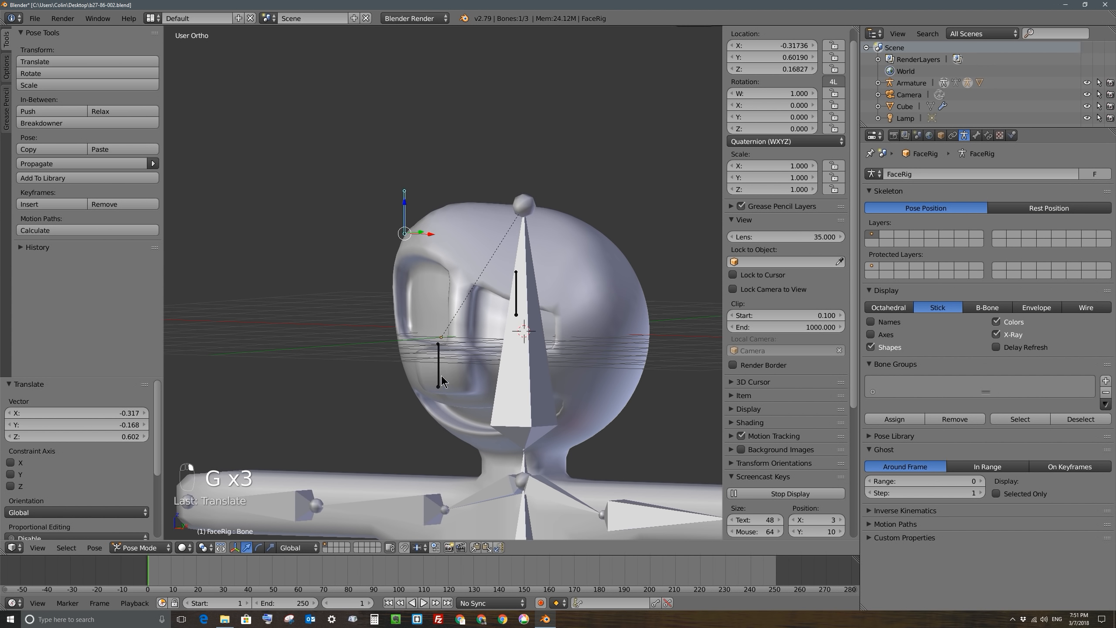
pyautogui.rightClick(439, 372)
pyautogui.press('g')
pyautogui.click(455, 381)
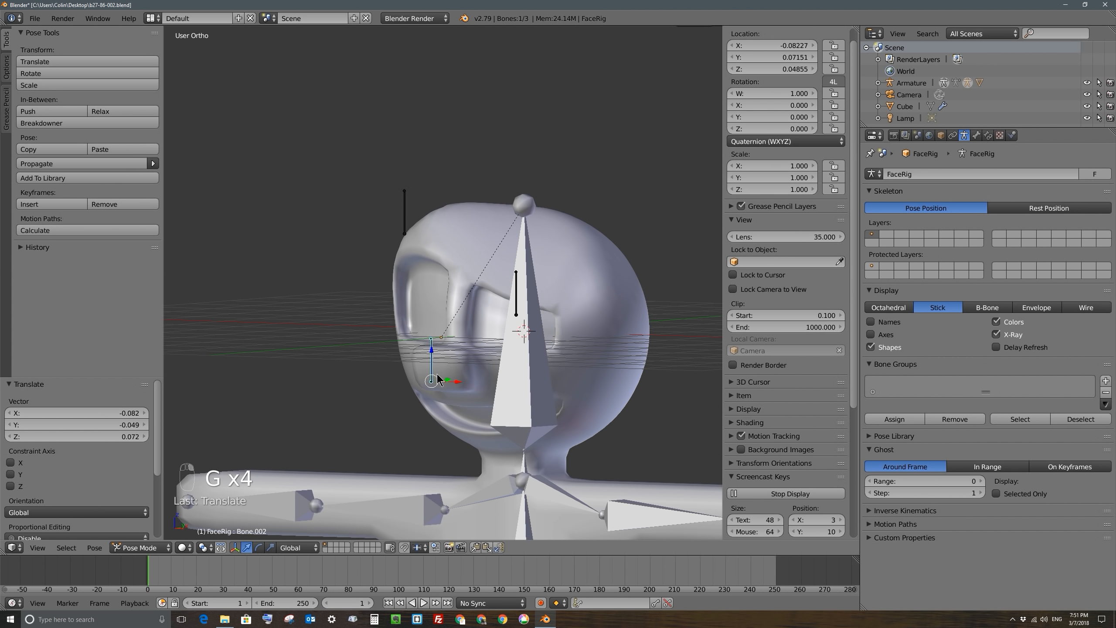
# Step: Rotate the left upper arm bone upward by about 46° to test the arm's deformation, and undo the rotation
pyautogui.moveTo(451, 379); pyautogui.dragTo(527, 345, button='middle')
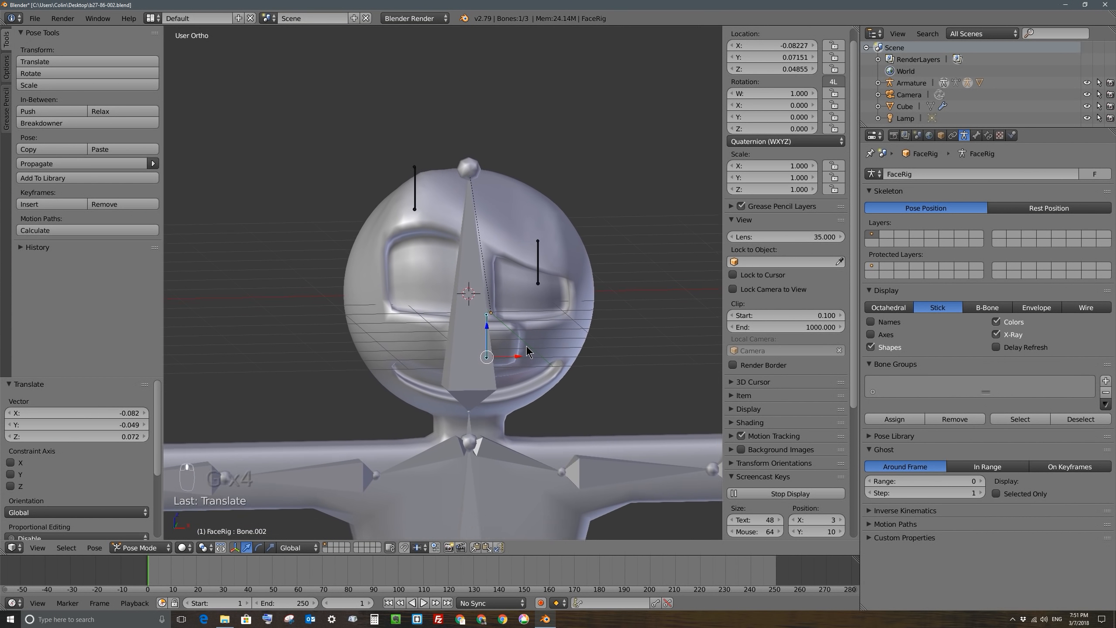
pyautogui.scroll(-3, 538, 383)
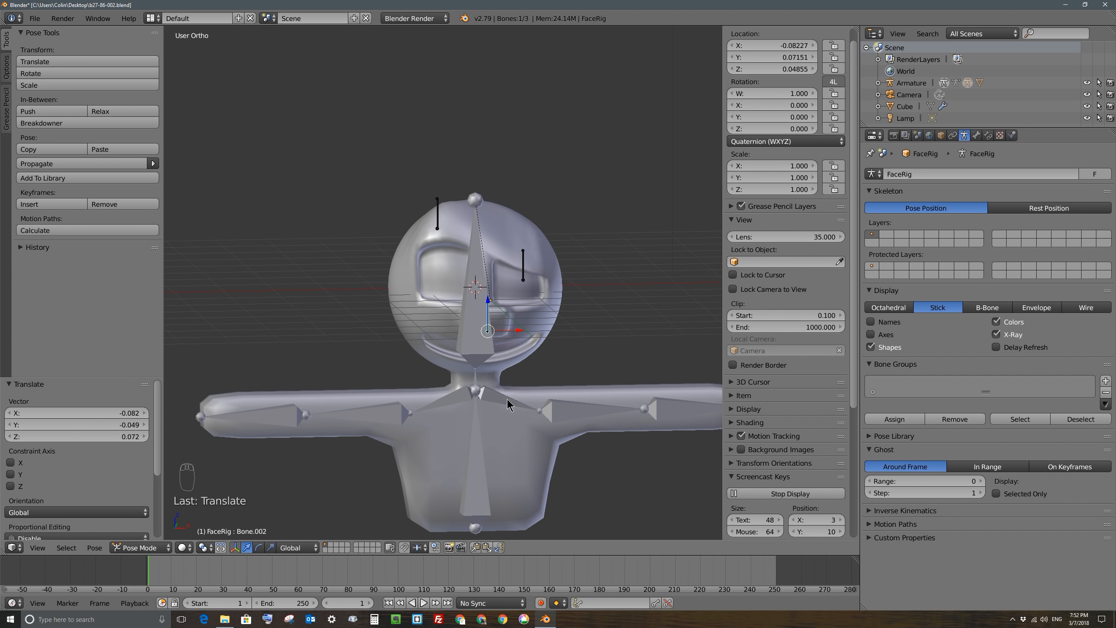
pyautogui.rightClick(553, 410)
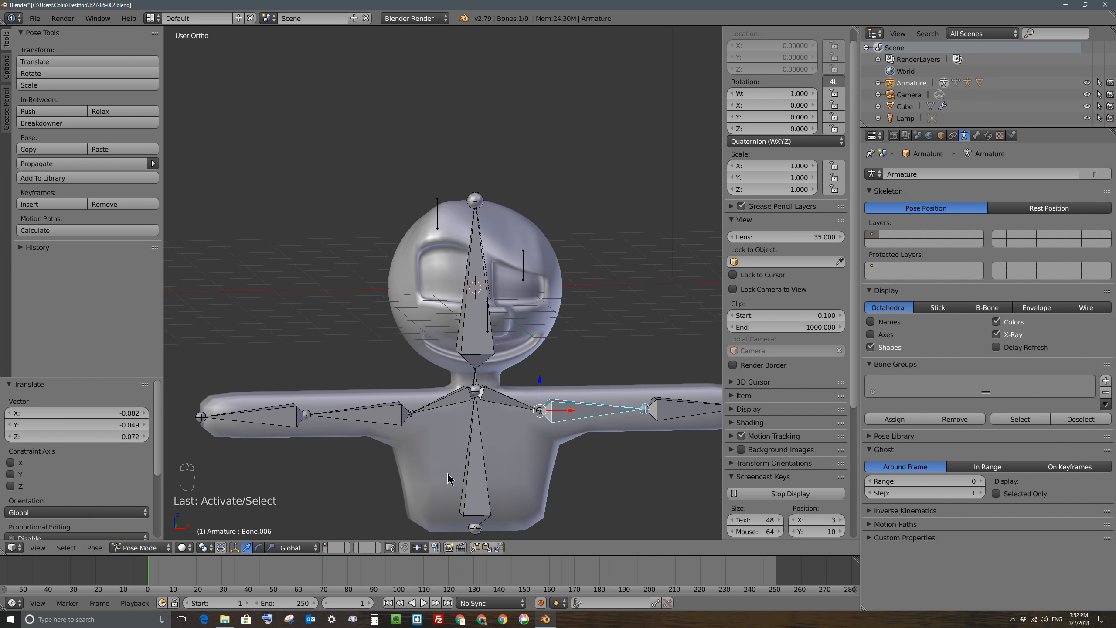
pyautogui.keyDown('shift'); pyautogui.moveTo(479, 421); pyautogui.dragTo(443, 378, button='middle'); pyautogui.keyUp('shift')
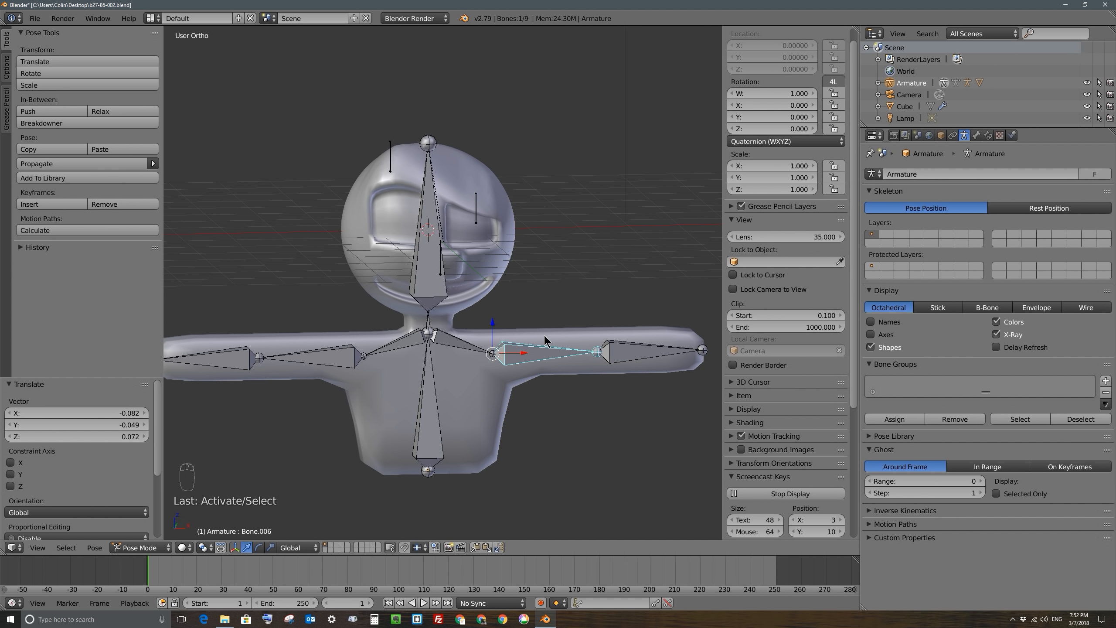
pyautogui.rightClick(453, 343)
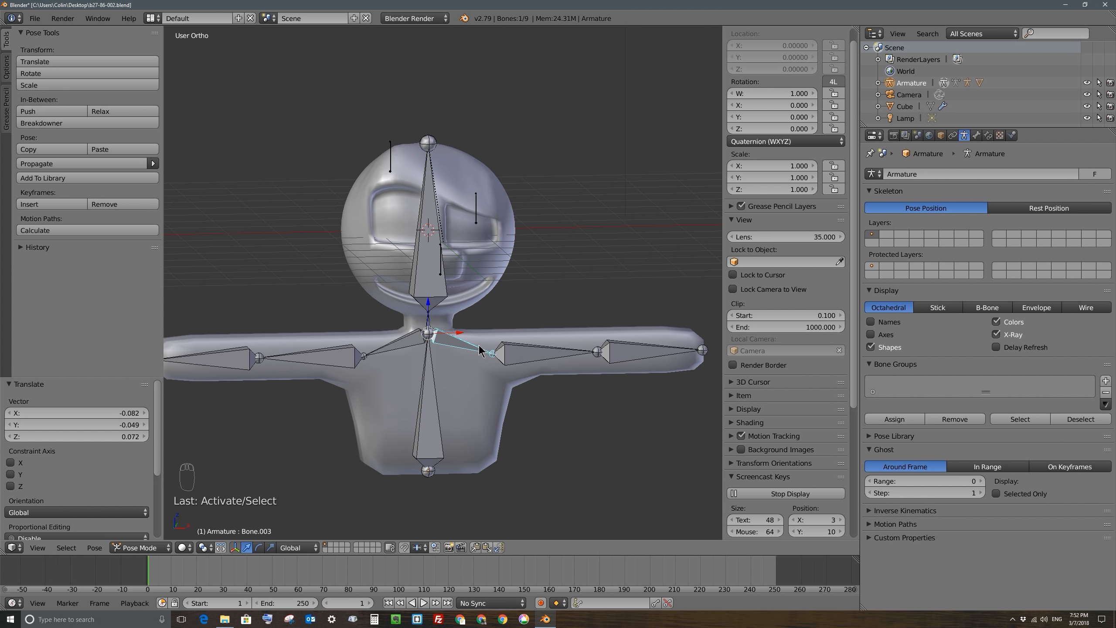
pyautogui.rightClick(507, 355)
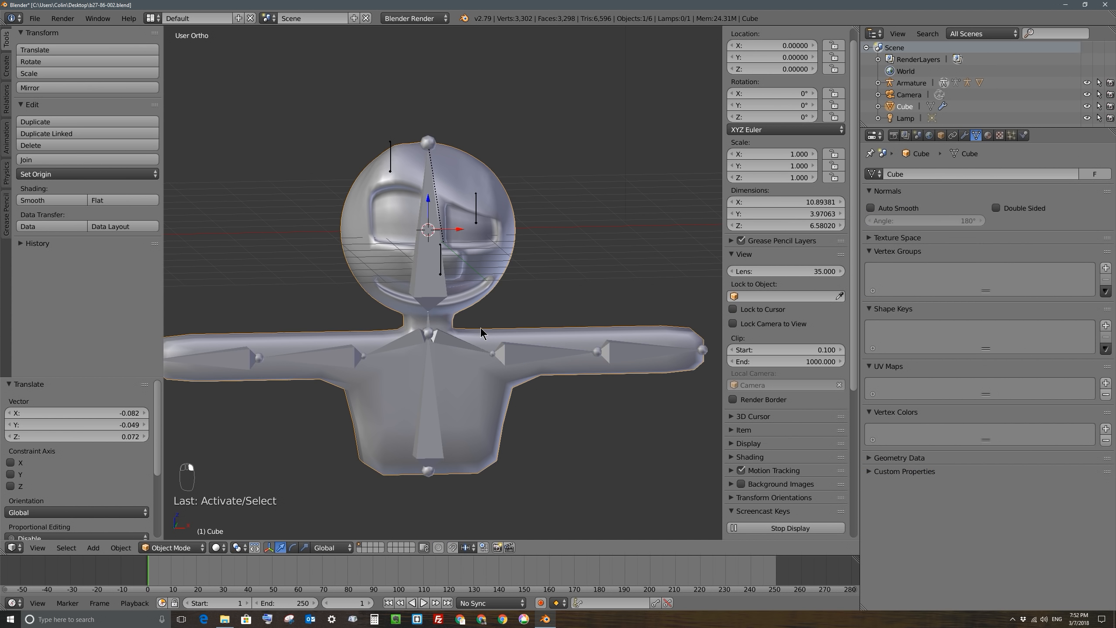
pyautogui.rightClick(556, 363)
pyautogui.press('r')
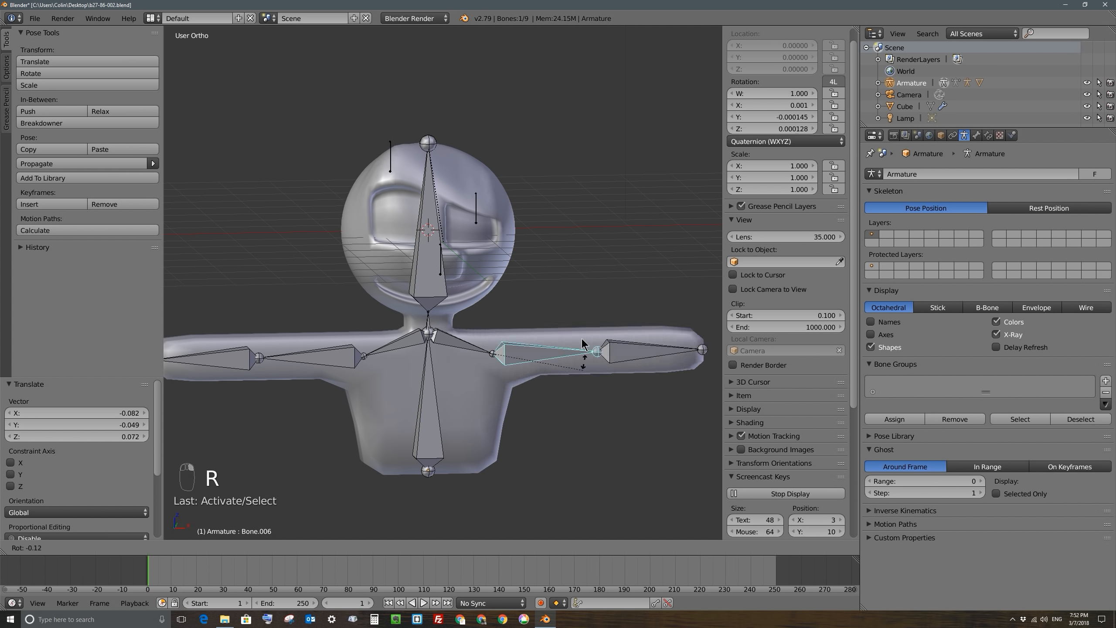
pyautogui.click(507, 326)
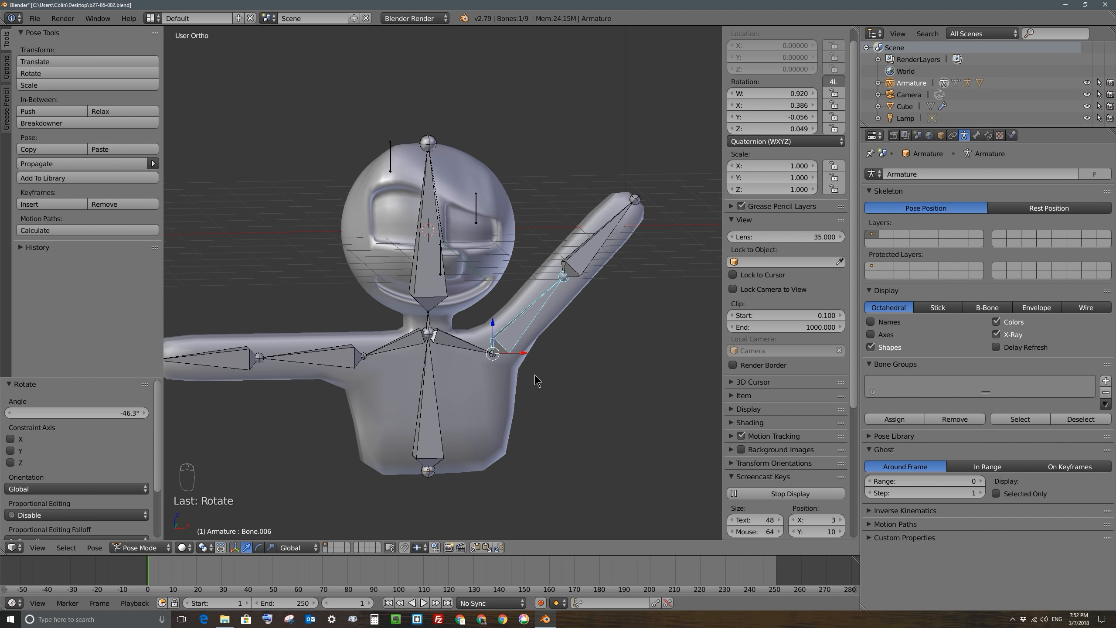
pyautogui.hotkey('ctrl', 'z')
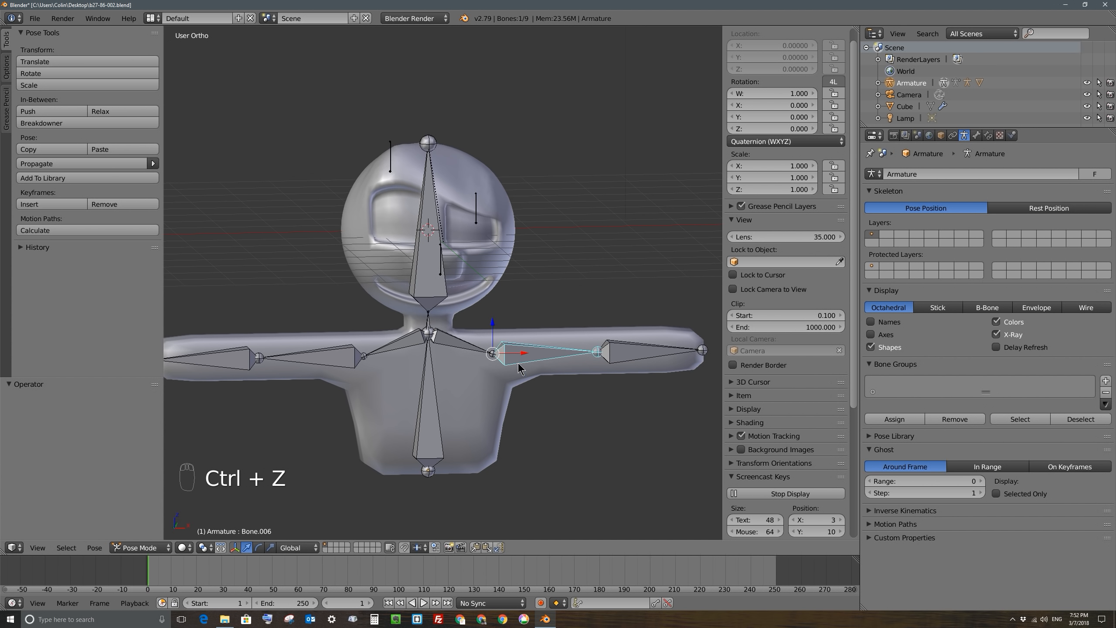
# Step: Clear the pose location, rotation and scale of all FaceRig bones
pyautogui.moveTo(507, 361); pyautogui.dragTo(522, 364, button='middle')
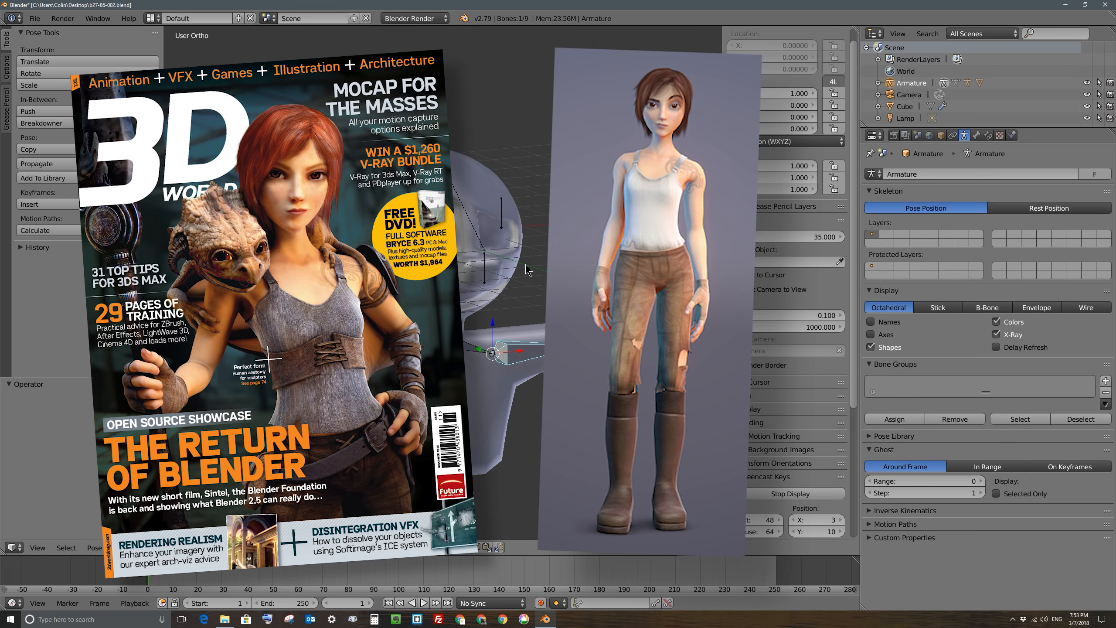
pyautogui.scroll(1, 512, 323)
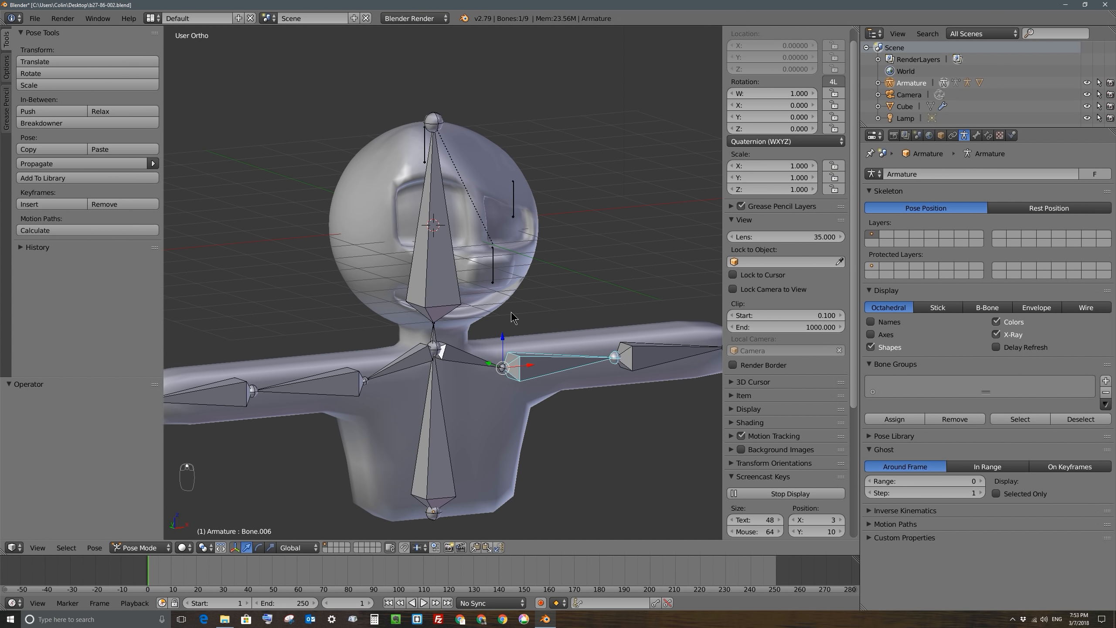
pyautogui.rightClick(536, 339)
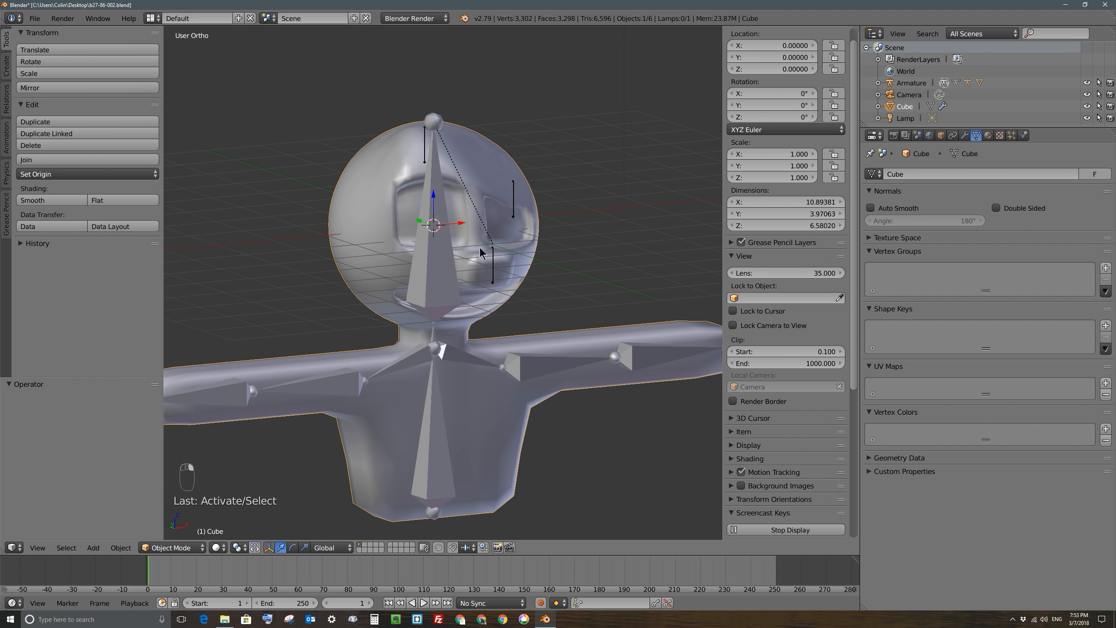
pyautogui.scroll(-2, 482, 268)
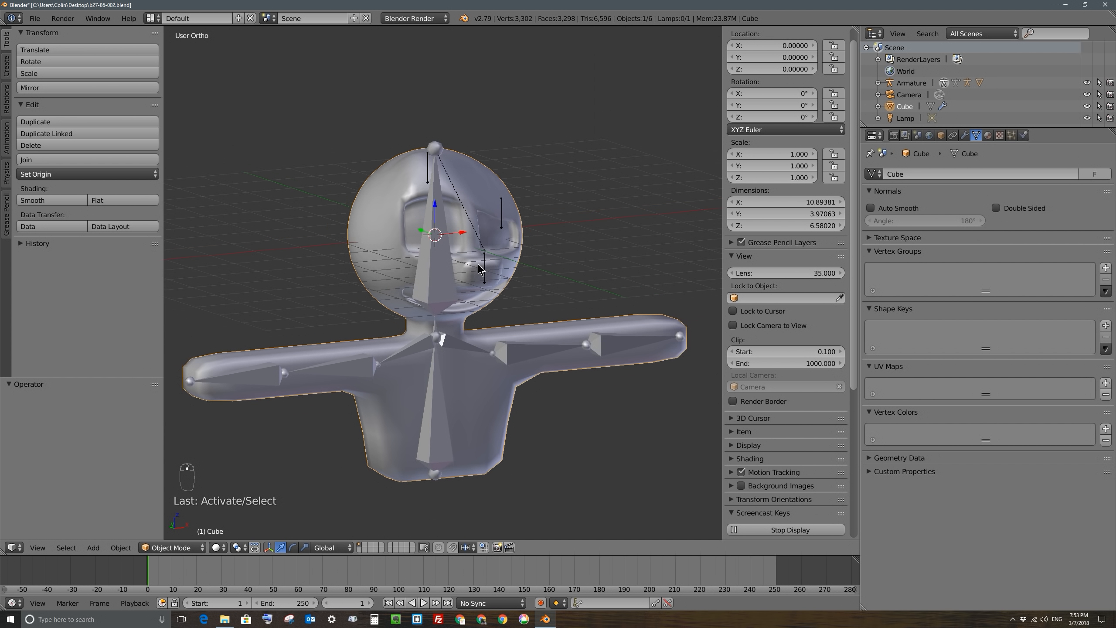
pyautogui.rightClick(430, 188)
pyautogui.press('a')
pyautogui.press('a')
pyautogui.press('a')
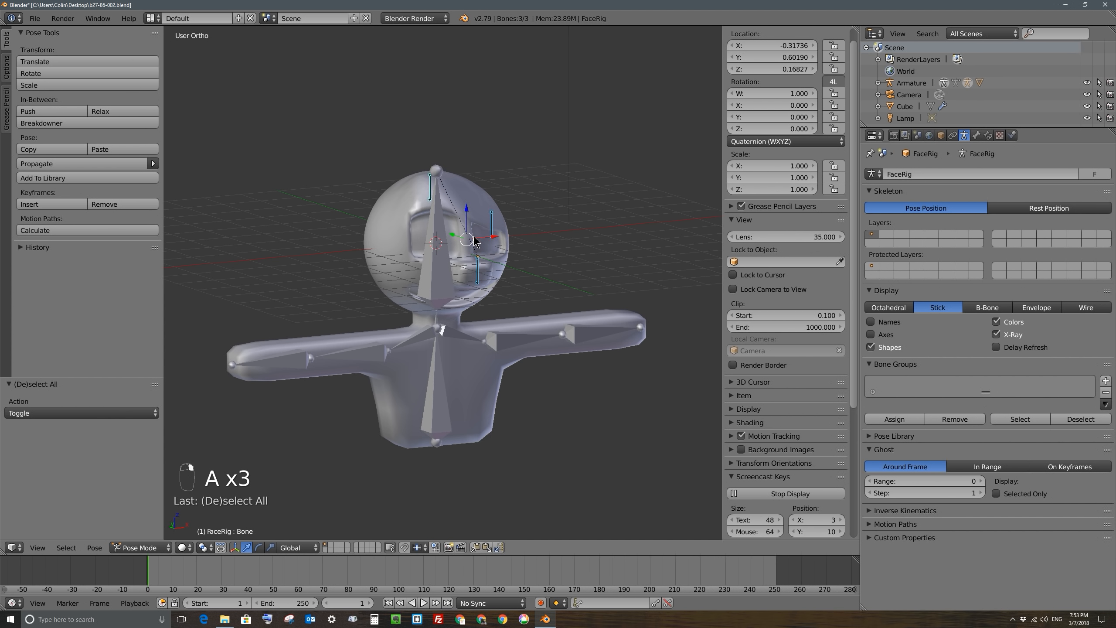
pyautogui.hotkey('alt', 'g')
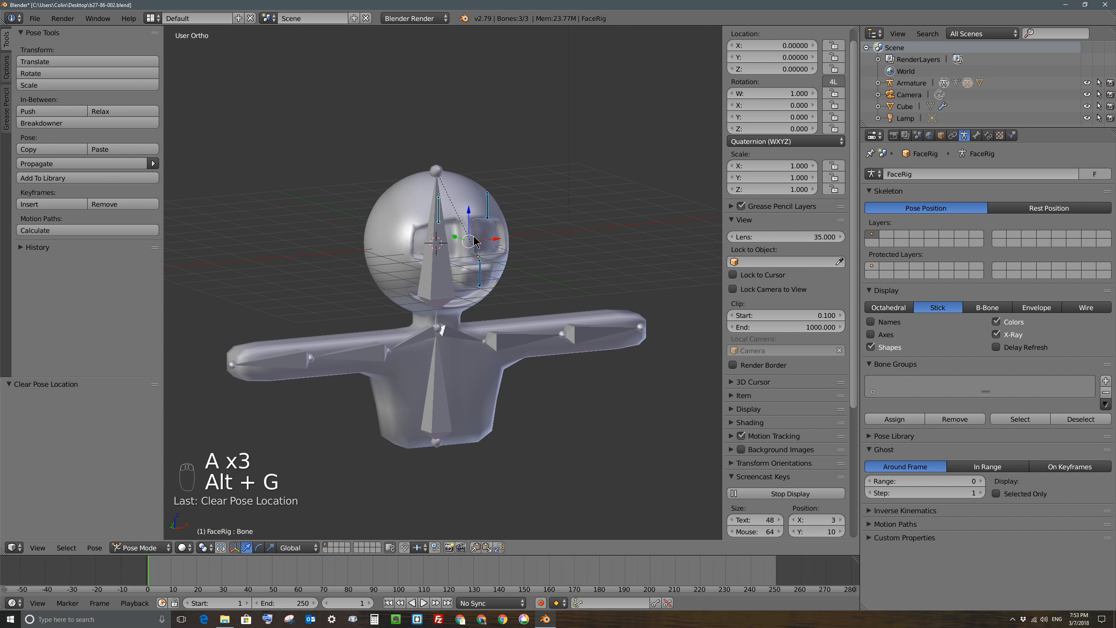
pyautogui.hotkey('alt', 'r')
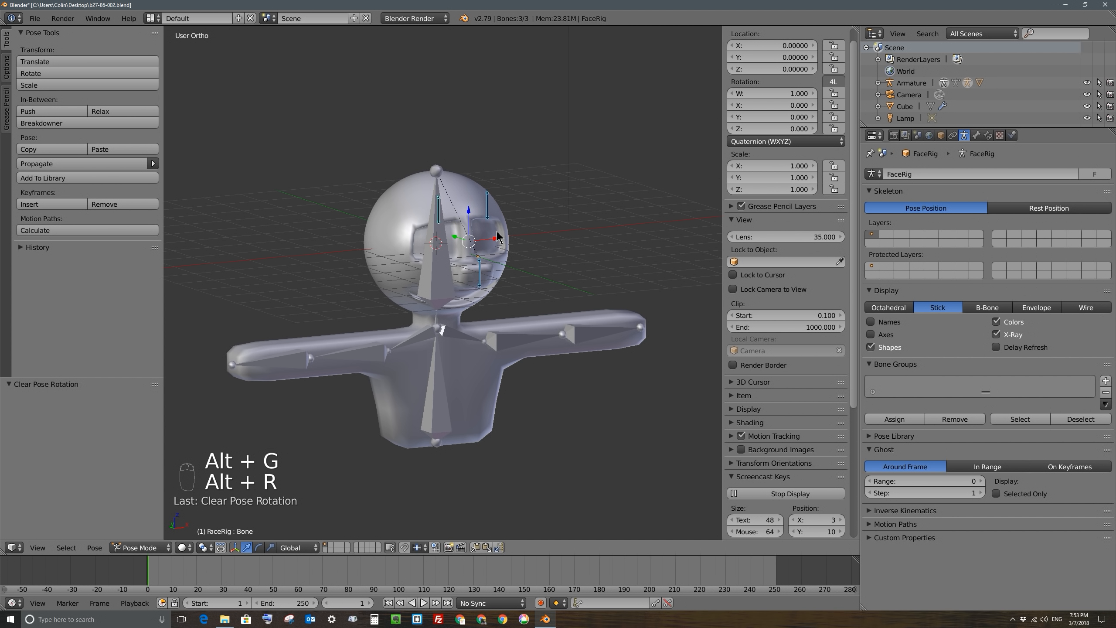
pyautogui.hotkey('alt', 's')
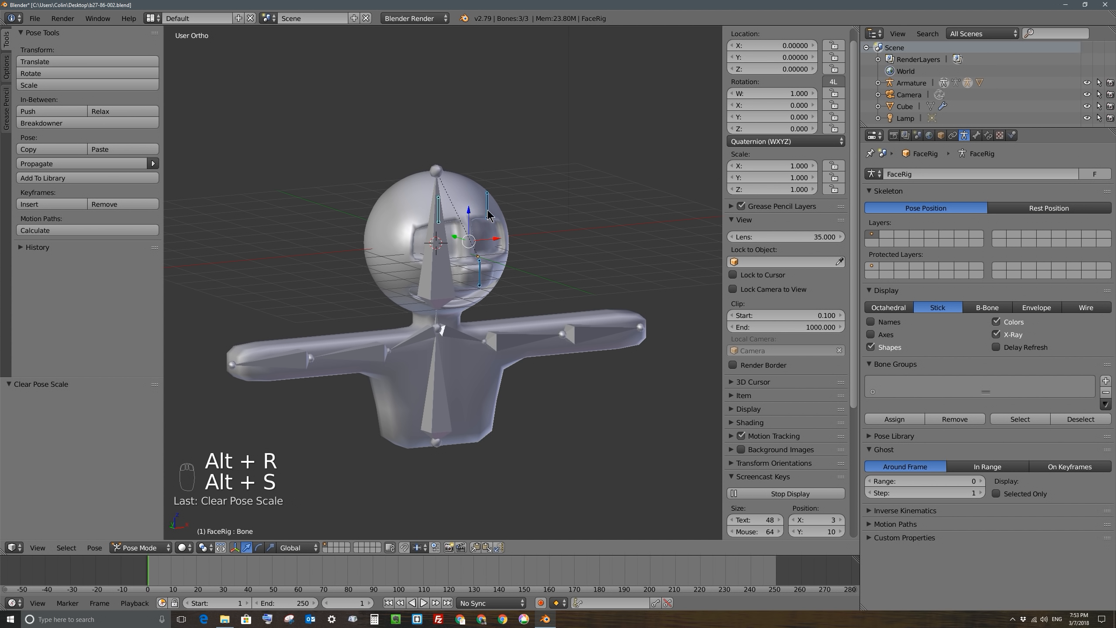
# Step: Try scaling the left eyebrow bone on its own
pyautogui.rightClick(488, 215)
pyautogui.press('s')
pyautogui.rightClick(577, 222)
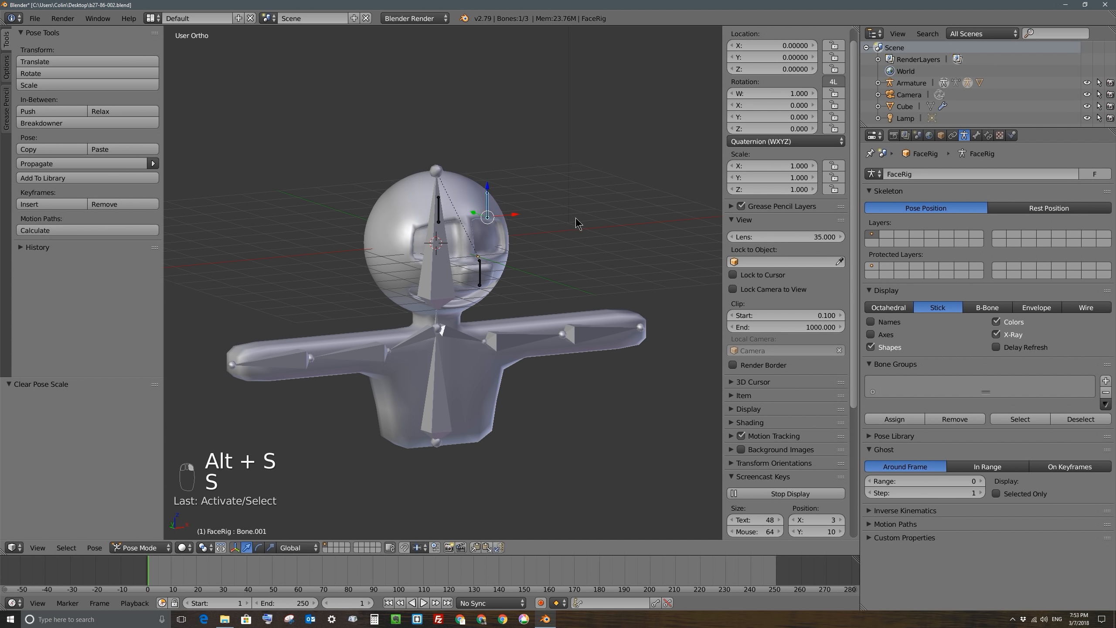
pyautogui.moveTo(509, 268); pyautogui.dragTo(473, 351, button='middle')
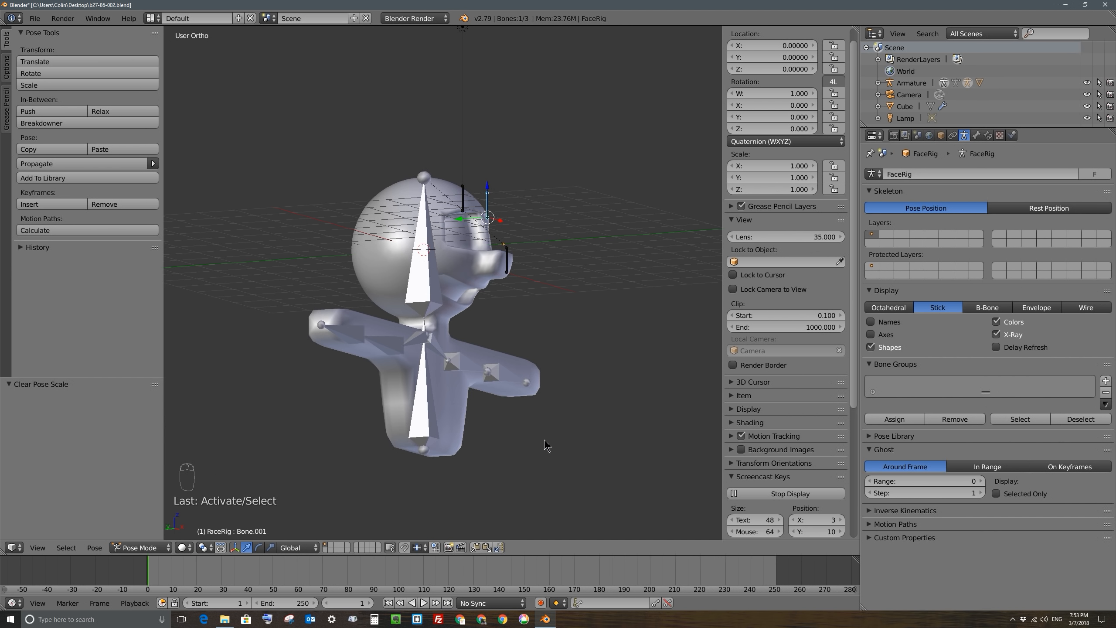
pyautogui.moveTo(443, 425); pyautogui.dragTo(465, 431, button='middle')
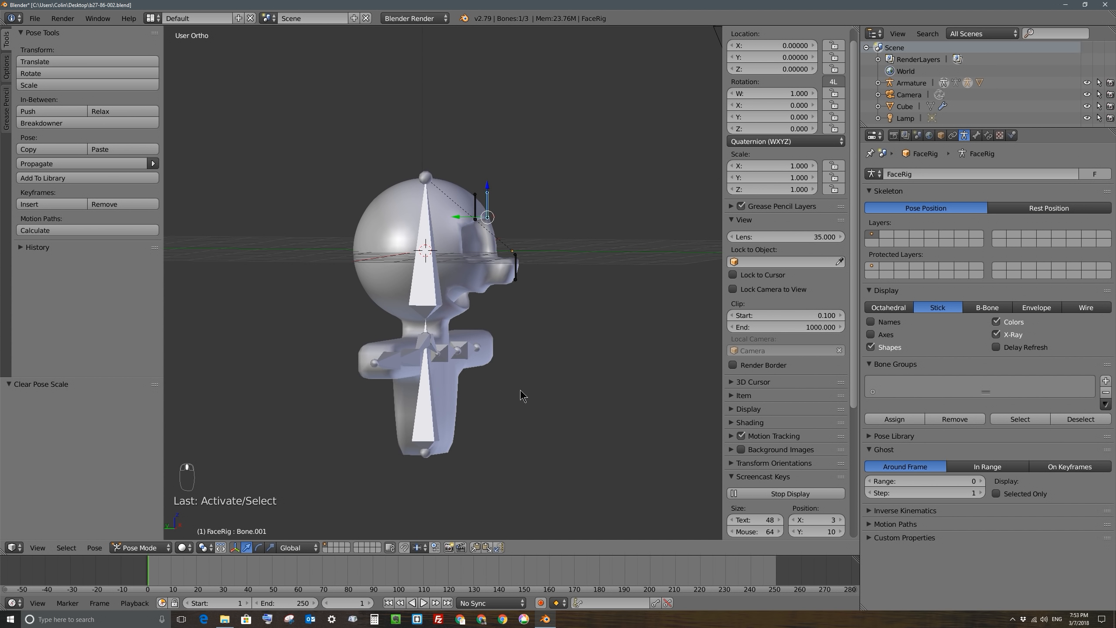
pyautogui.moveTo(520, 390); pyautogui.dragTo(440, 412, button='middle')
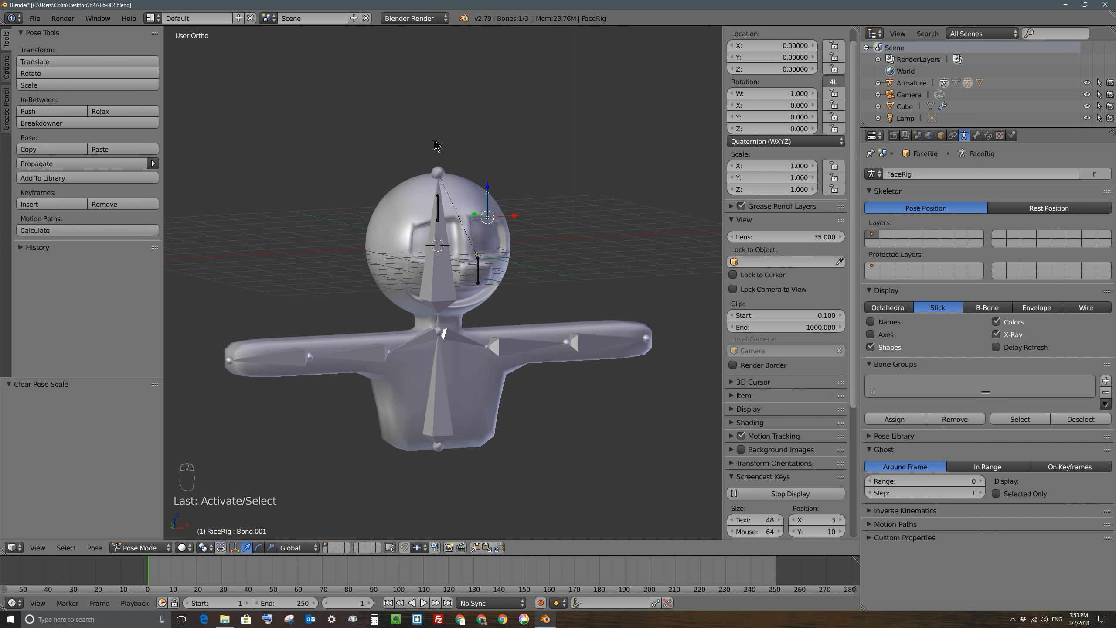
pyautogui.moveTo(479, 193)
pyautogui.mouseDown(button='middle')
pyautogui.moveTo(506, 201)
pyautogui.moveTo(491, 210)
pyautogui.mouseUp(button='middle')
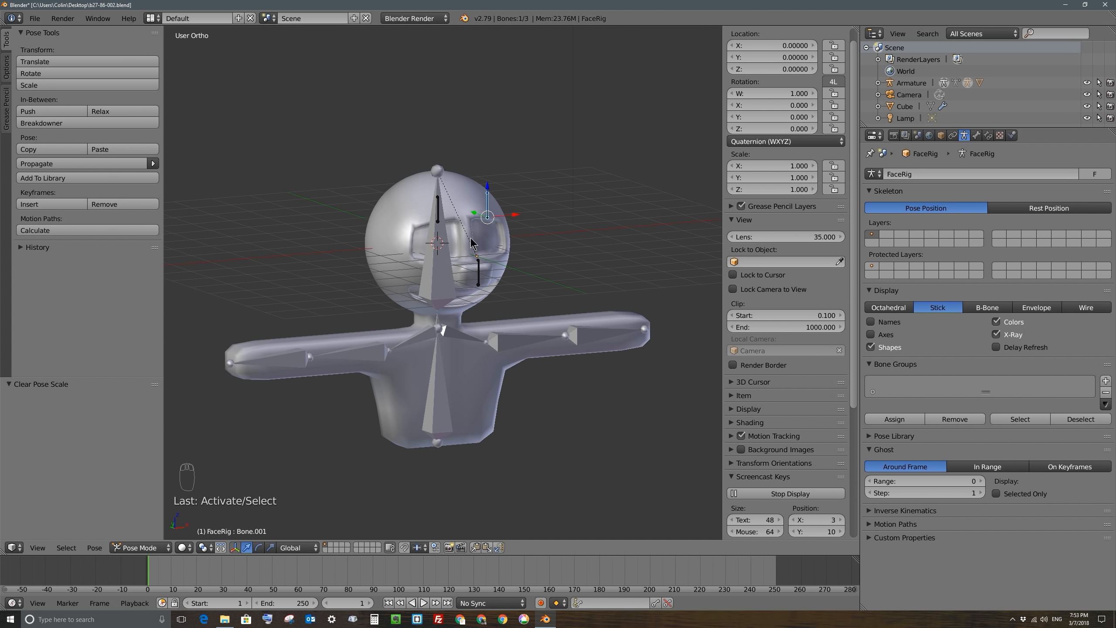
pyautogui.moveTo(473, 314)
pyautogui.mouseDown(button='middle')
pyautogui.moveTo(720, 75)
pyautogui.moveTo(468, 308)
pyautogui.moveTo(464, 299)
pyautogui.moveTo(476, 324)
pyautogui.mouseUp(button='middle')
# Step: Select the torso and upper-arm faces of the character's body mesh through its full depth in Edit Mode
pyautogui.rightClick(411, 343)
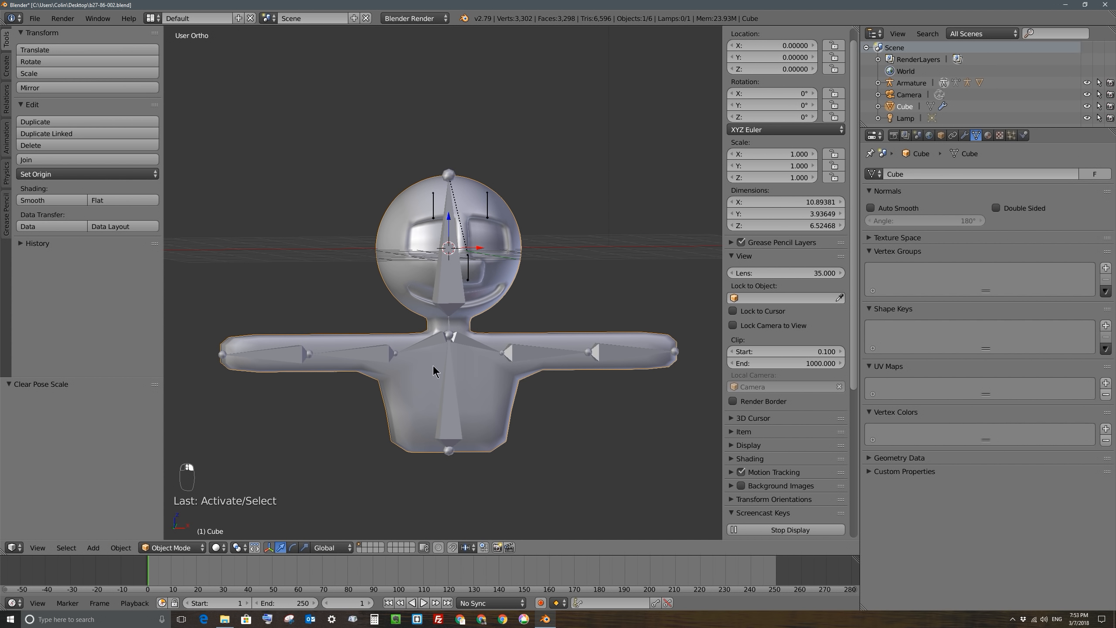
pyautogui.press('Tab')
pyautogui.moveTo(480, 334); pyautogui.dragTo(475, 350, button='middle')
pyautogui.press('KP_1')
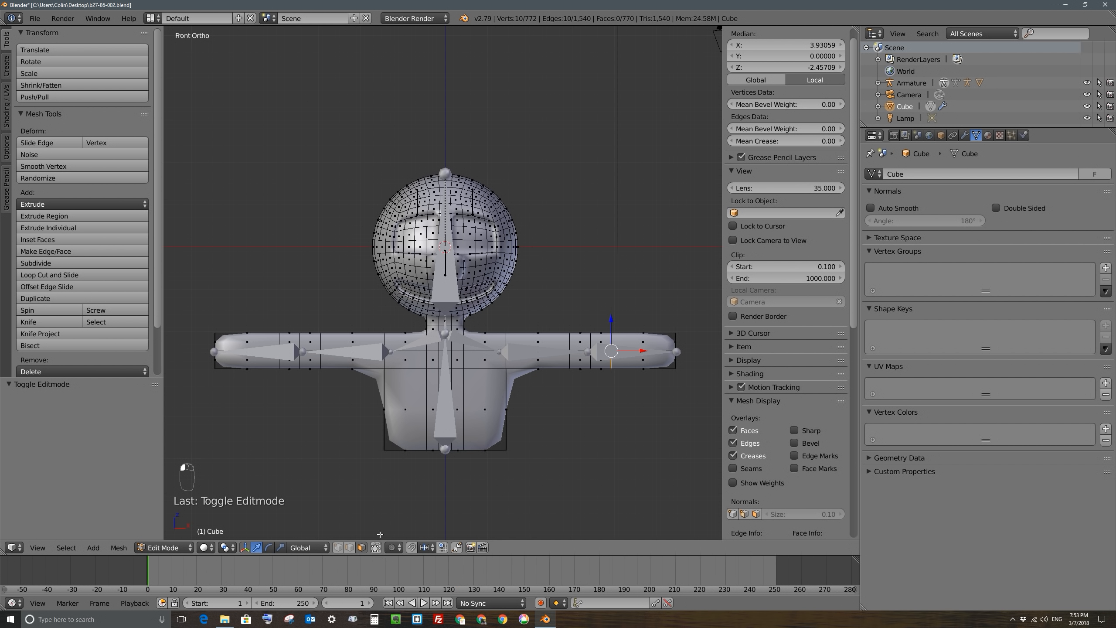
pyautogui.press('a')
pyautogui.press('b')
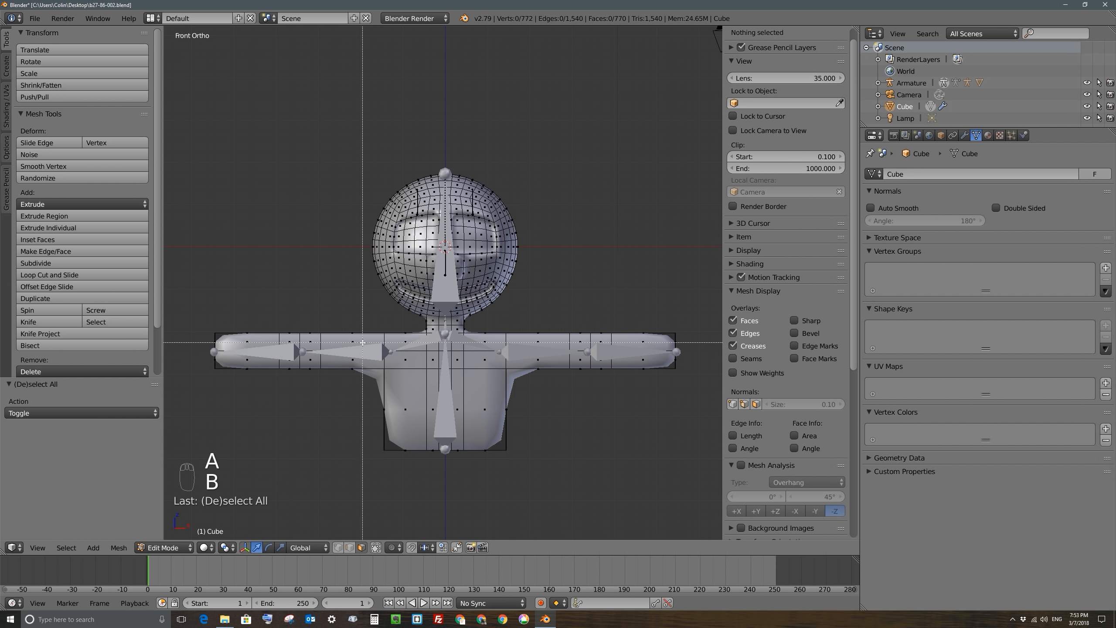
pyautogui.press('a')
pyautogui.press('a')
pyautogui.press('a')
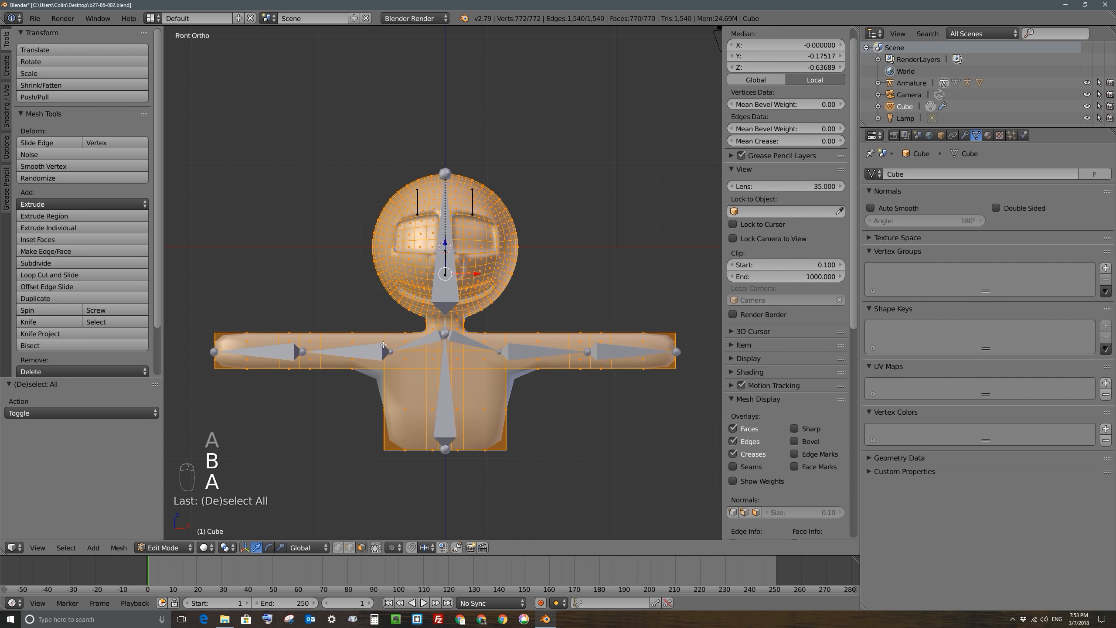
pyautogui.press('b')
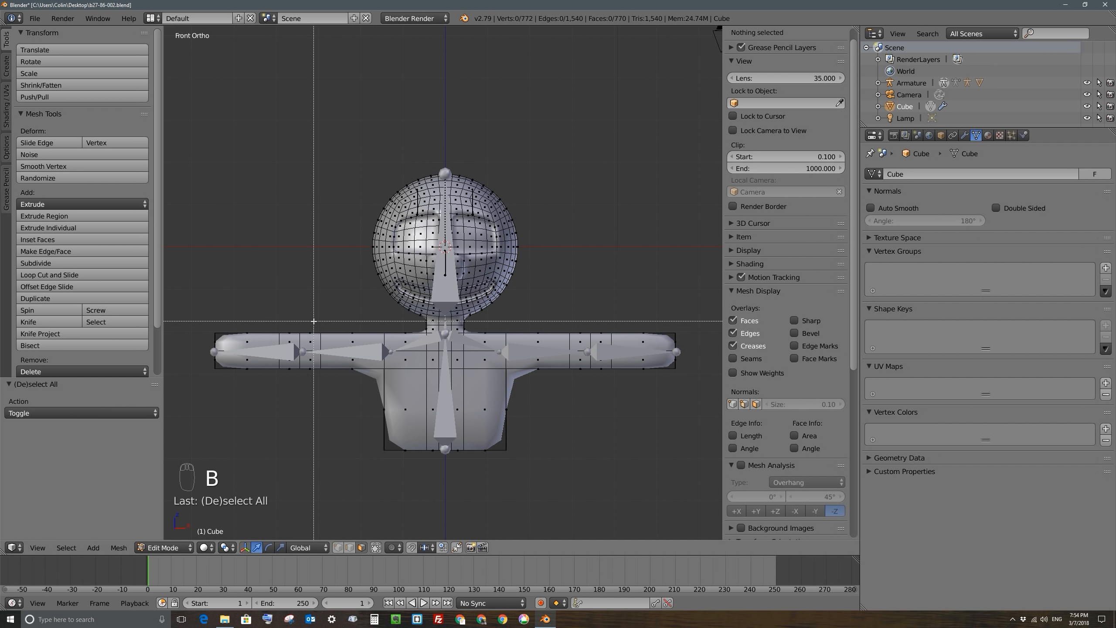
pyautogui.moveTo(313, 321); pyautogui.dragTo(579, 467)
pyautogui.moveTo(579, 467); pyautogui.dragTo(393, 376, button='middle')
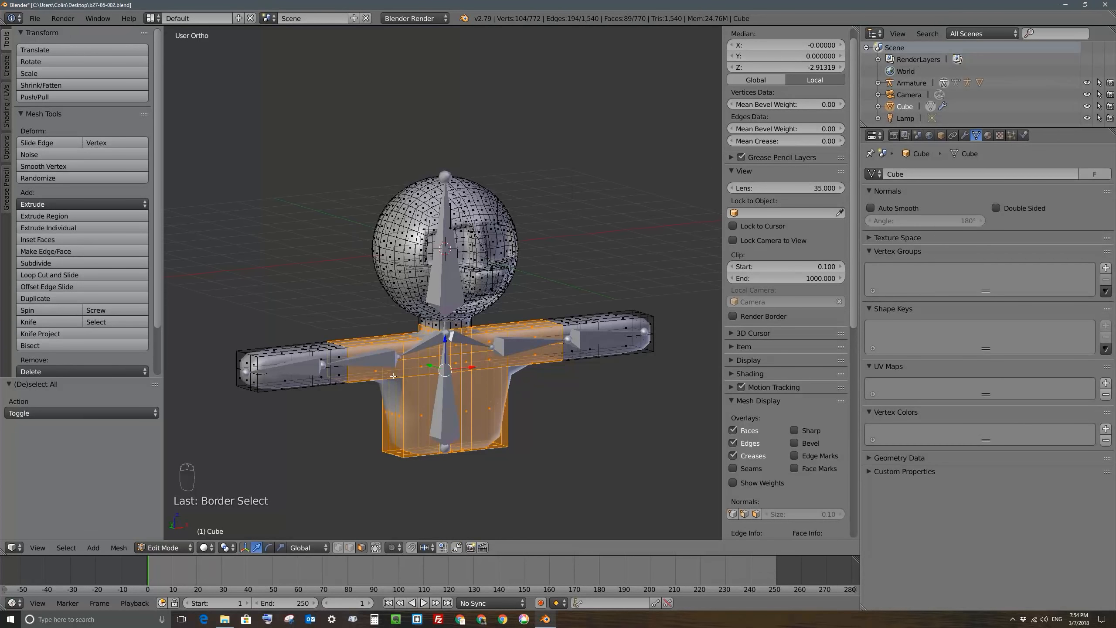
# Step: Duplicate the selected torso and upper-arm faces in place and separate them into their own object, returning to Object Mode
pyautogui.press('KP_1')
pyautogui.hotkey('shift', 'd')
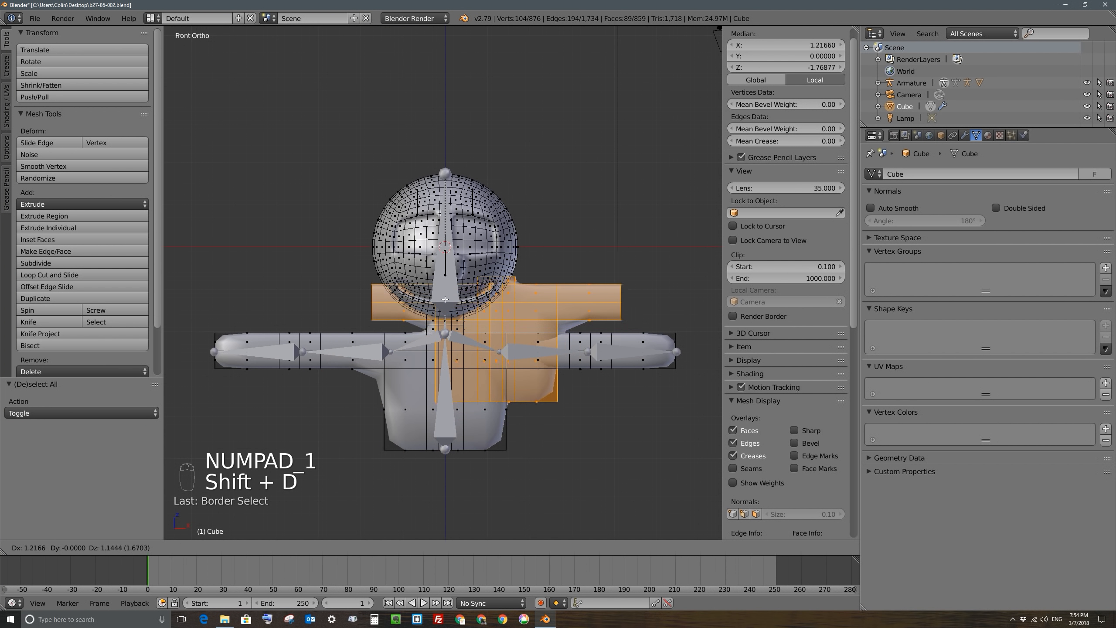
pyautogui.rightClick(393, 339)
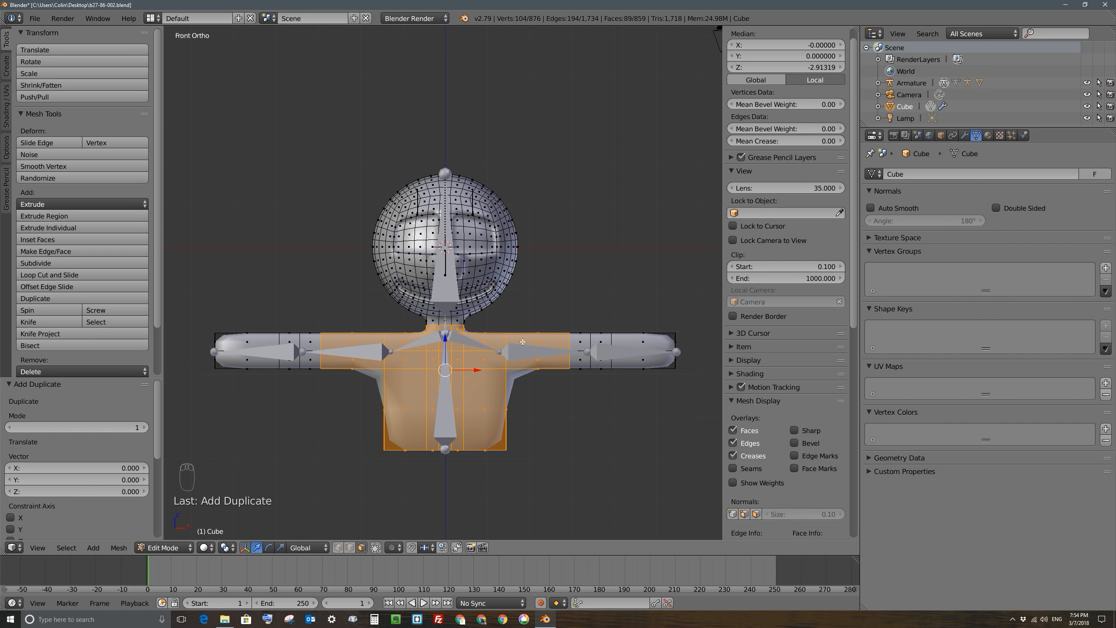
pyautogui.press('p')
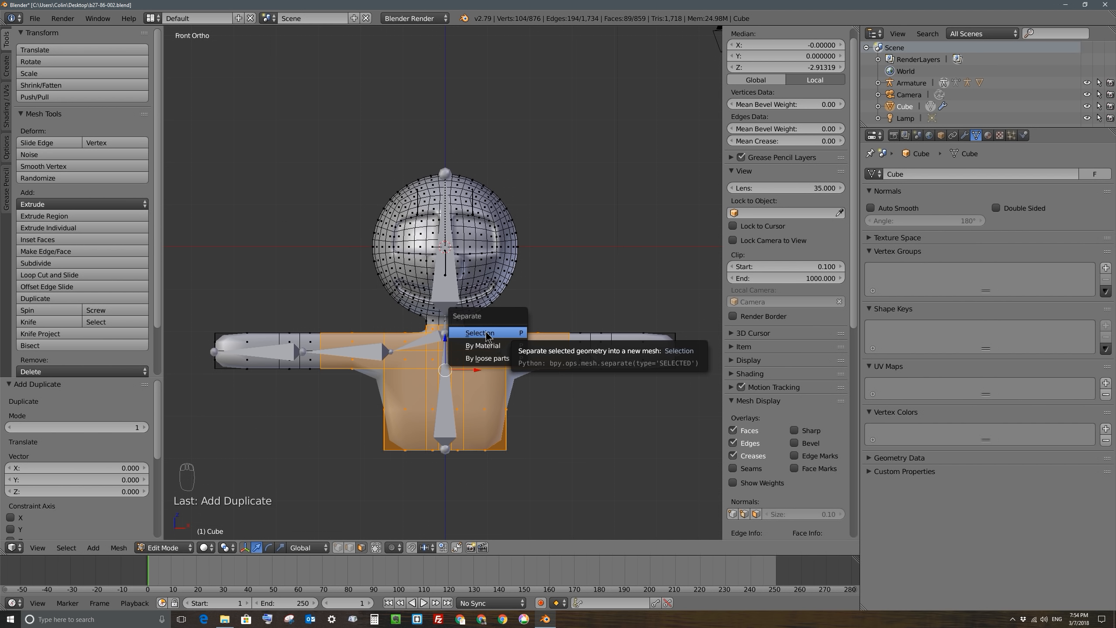
pyautogui.click(486, 333)
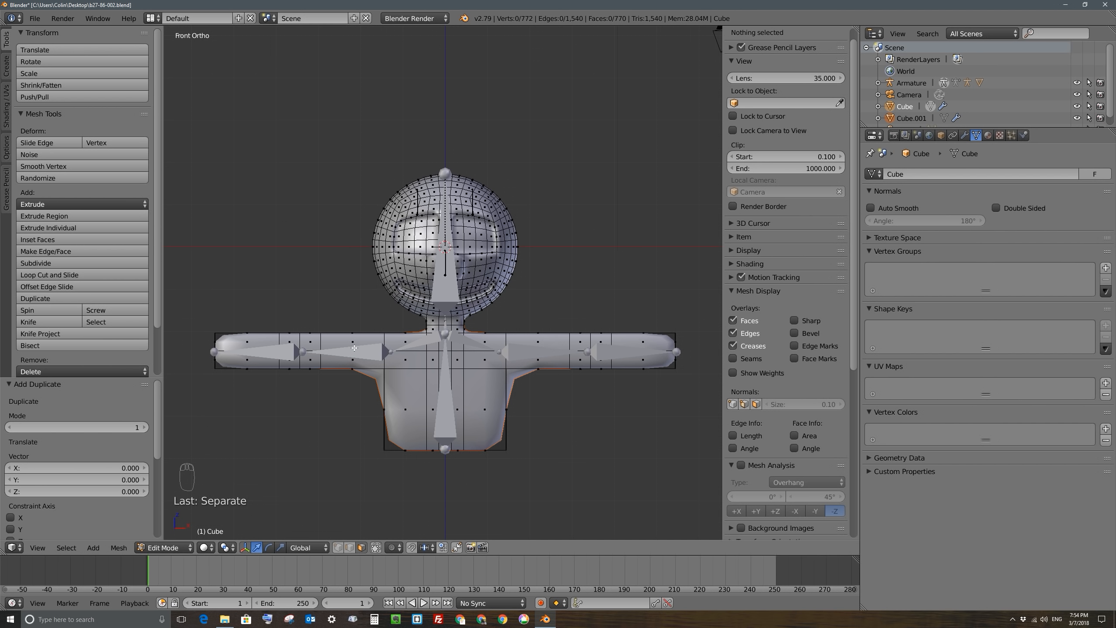
pyautogui.press('Tab')
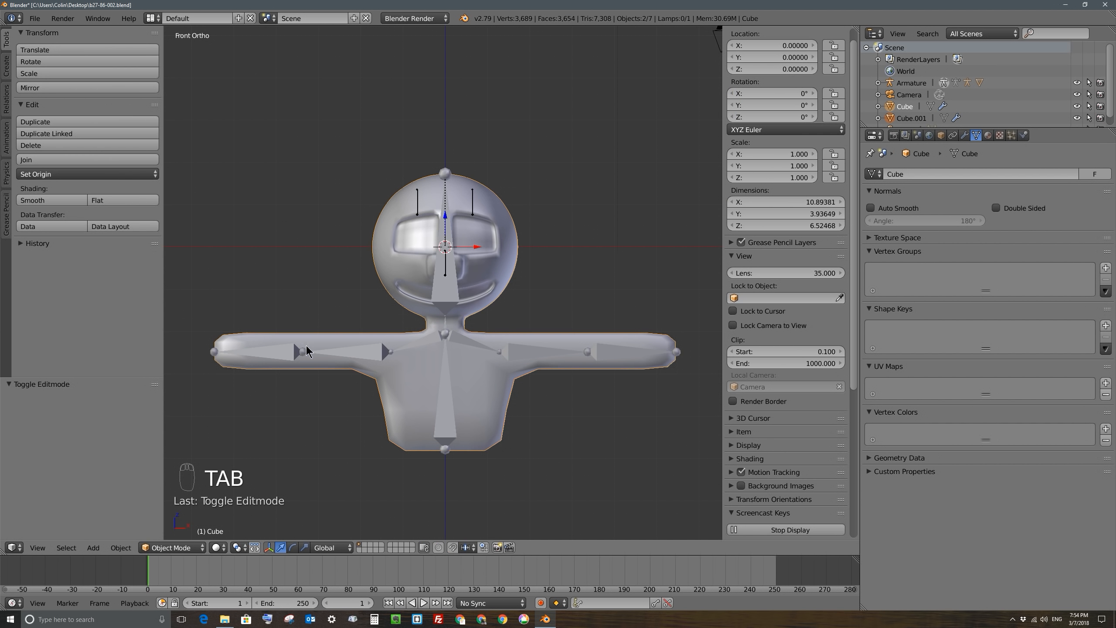
# Step: Make the separated shirt mesh the active object and change the render engine to Cycles Render
pyautogui.click(380, 392)
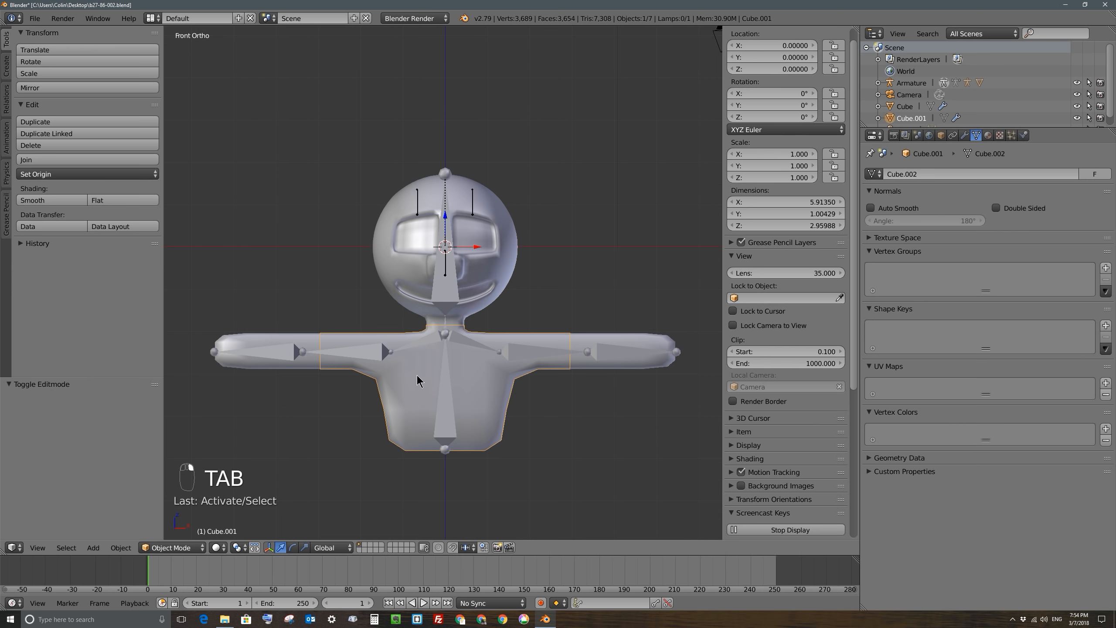
pyautogui.moveTo(445, 387); pyautogui.dragTo(466, 388, button='middle')
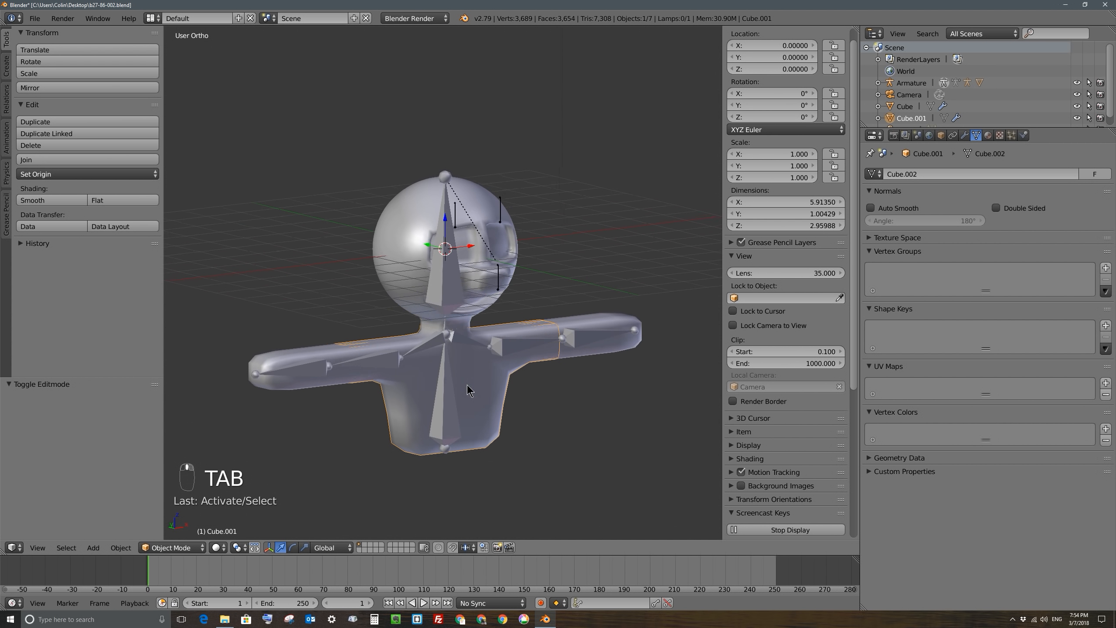
pyautogui.click(989, 138)
pyautogui.click(415, 19)
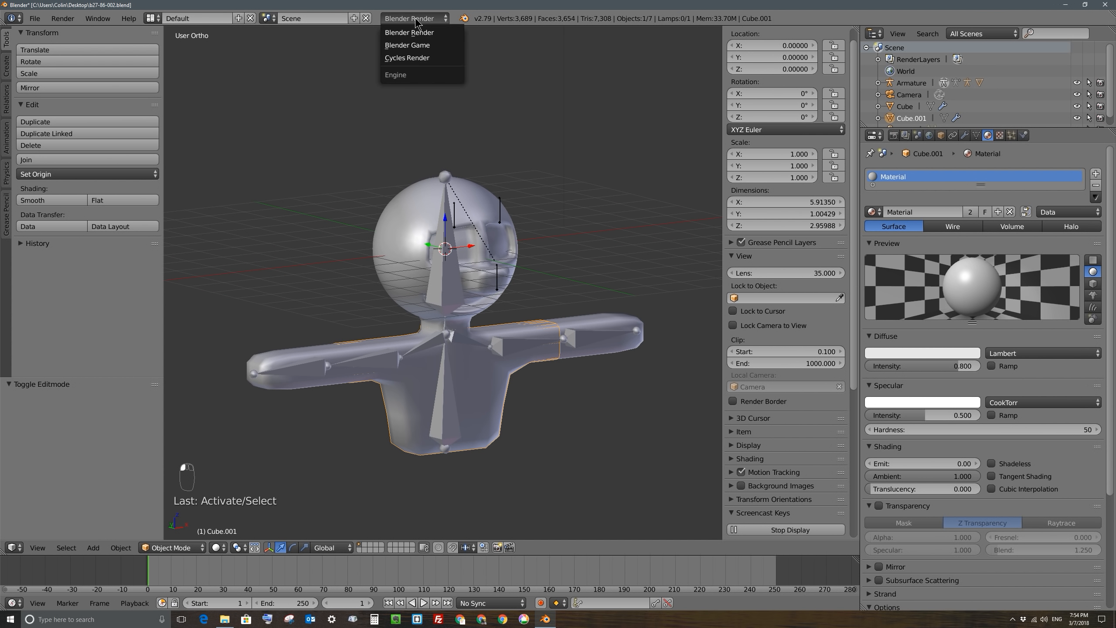
pyautogui.click(413, 57)
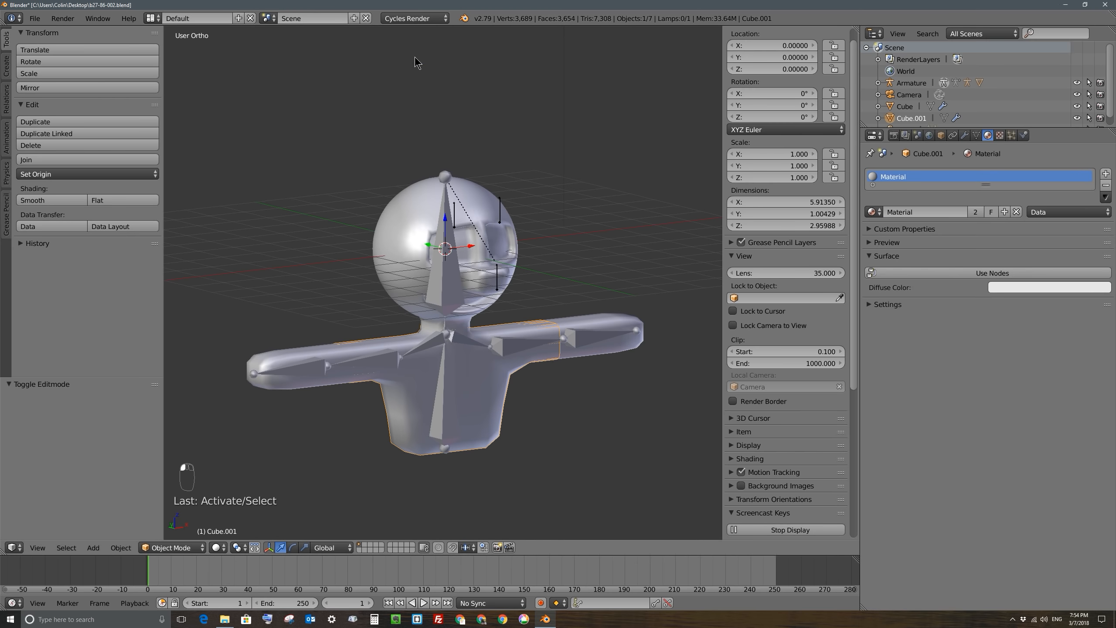
# Step: Enable nodes on the shirt's material, set its diffuse color to orange-red, and display the viewport in Material shading
pyautogui.click(982, 273)
pyautogui.click(990, 294)
pyautogui.moveTo(1032, 198); pyautogui.dragTo(999, 238)
pyautogui.click(217, 547)
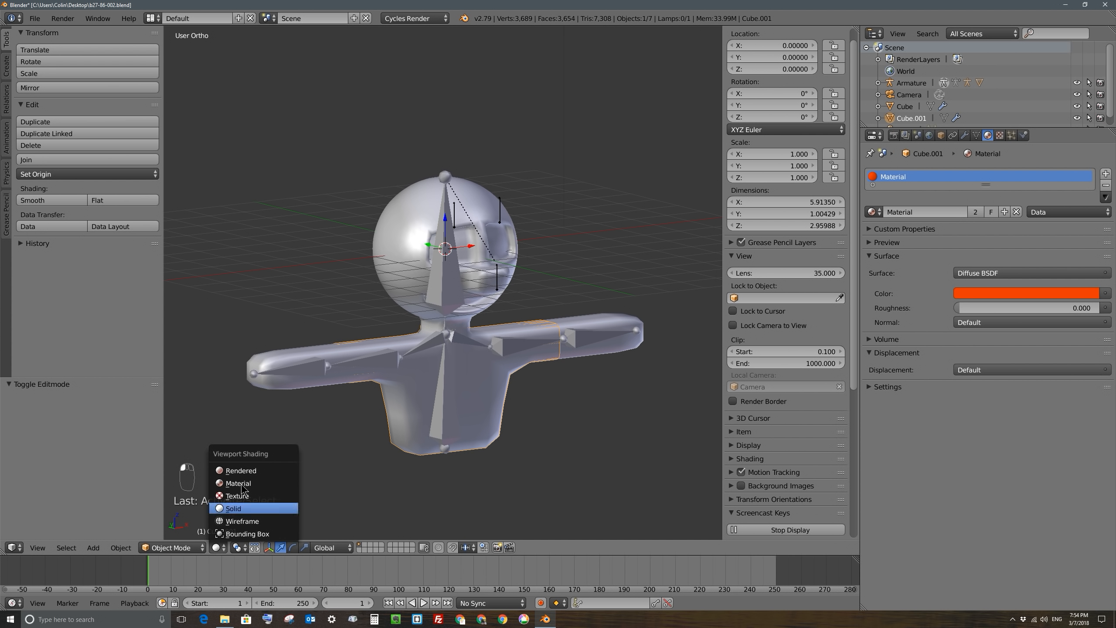
pyautogui.click(254, 483)
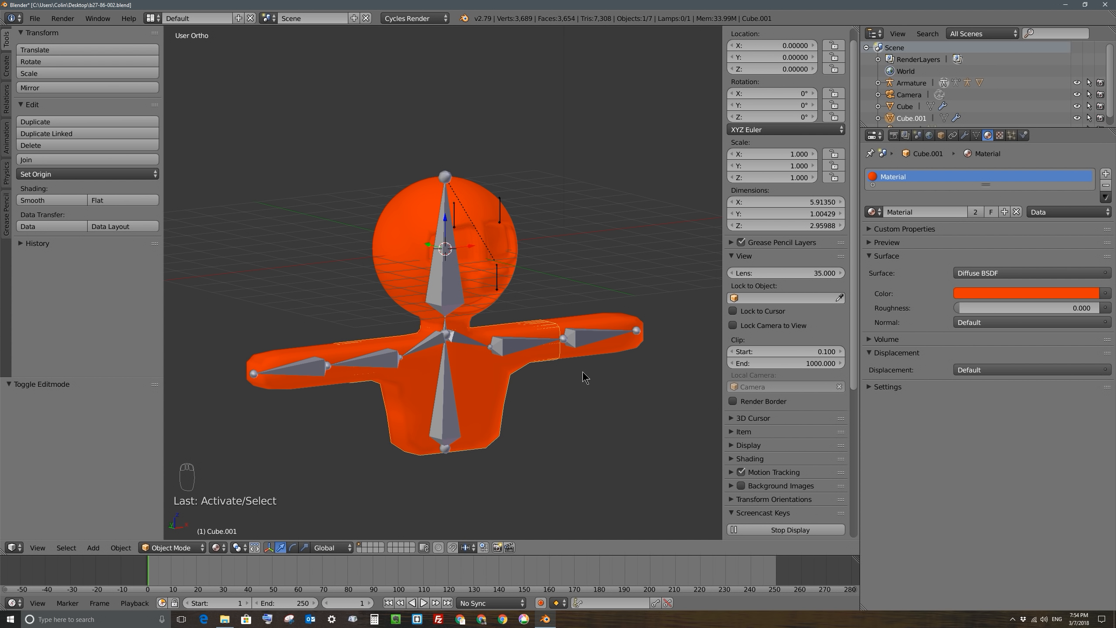
# Step: Replace the body mesh's shared material with a new one in a light blue diffuse color
pyautogui.rightClick(612, 321)
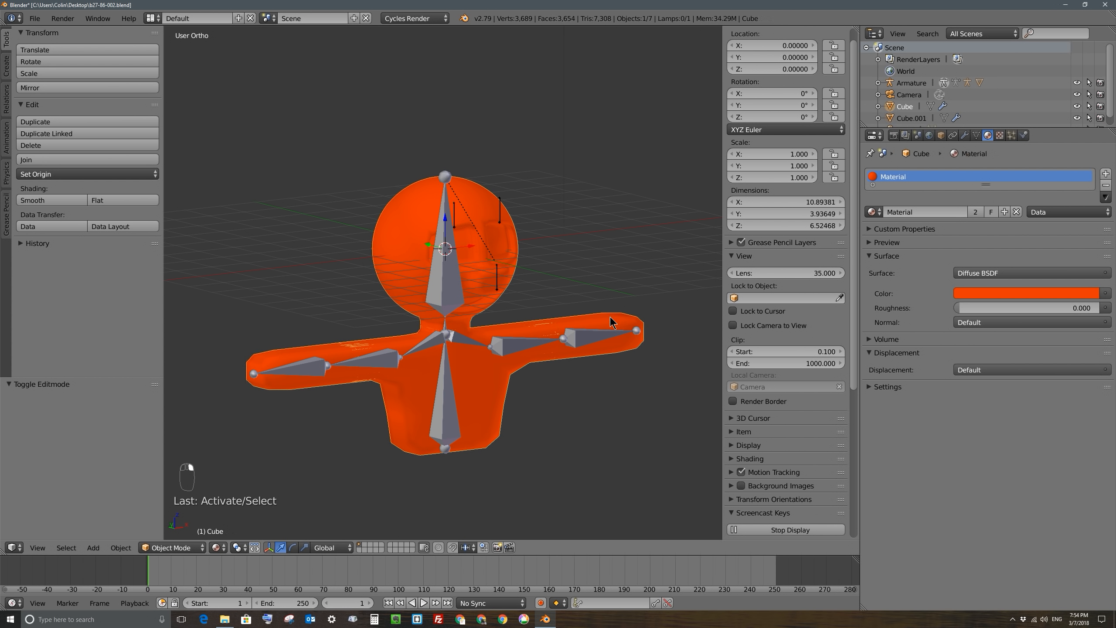
pyautogui.click(1106, 186)
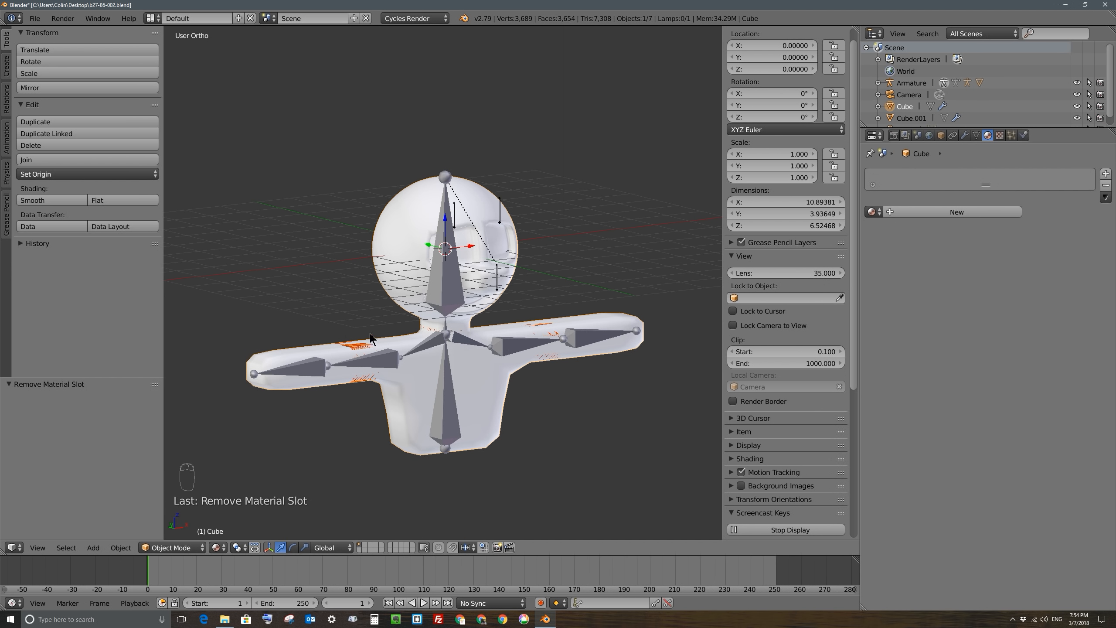
pyautogui.click(938, 214)
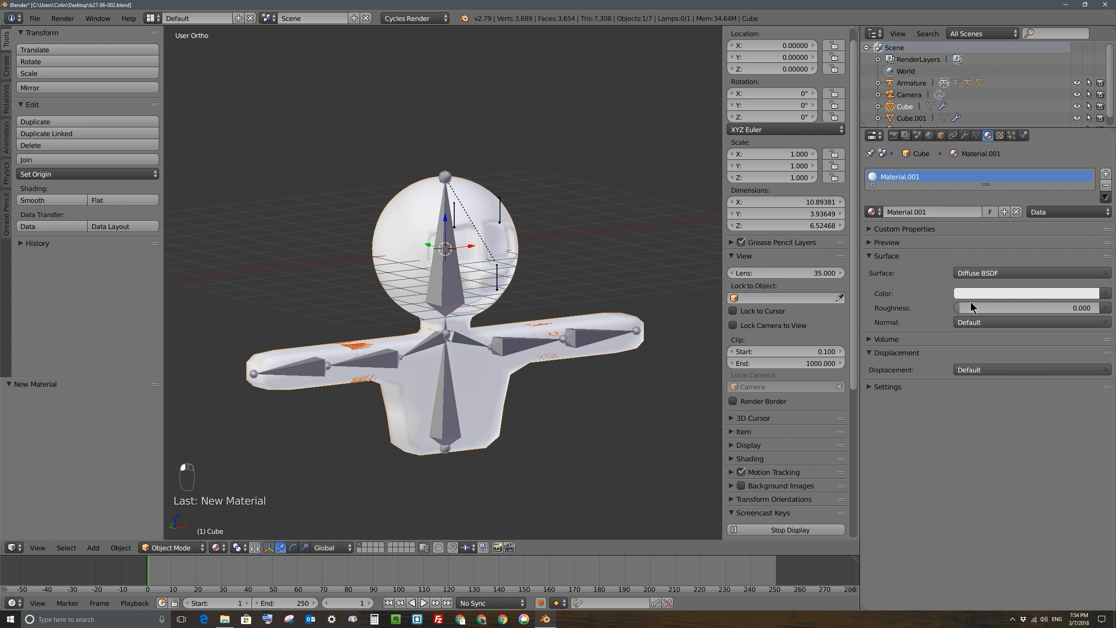
pyautogui.click(978, 294)
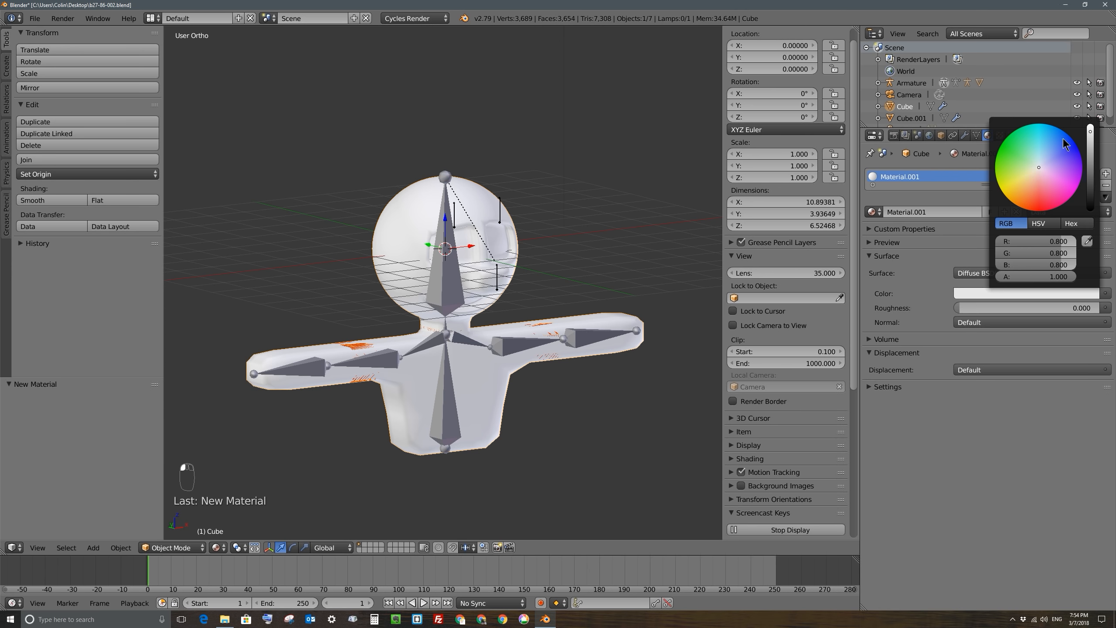
pyautogui.click(1046, 150)
# Step: Remove the MeshDeform and Subsurf modifiers from the shirt object
pyautogui.rightClick(371, 347)
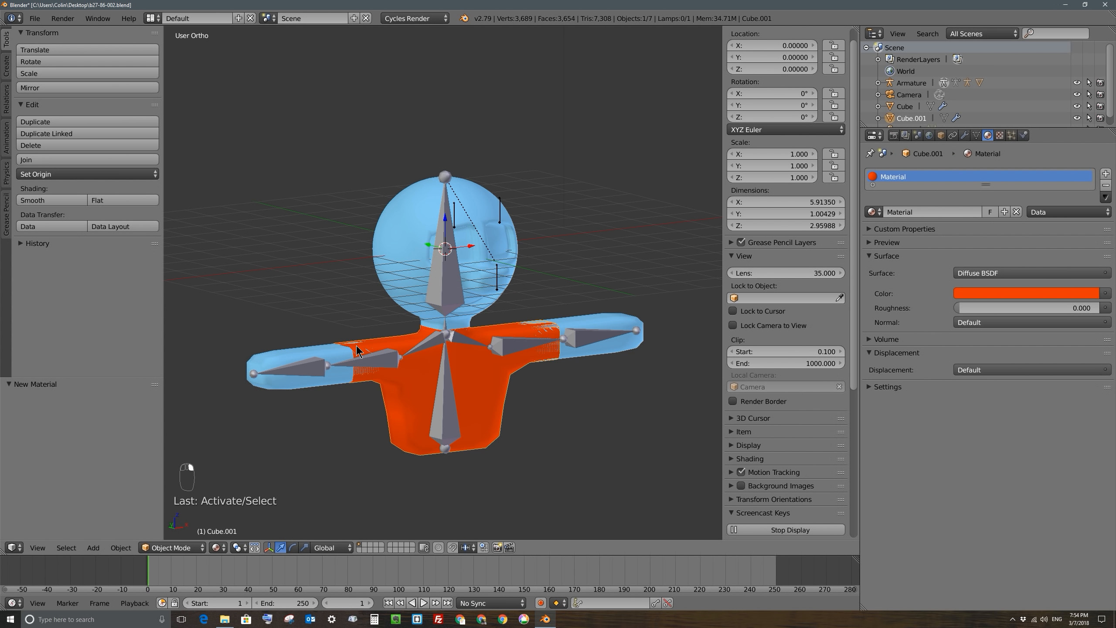
pyautogui.moveTo(492, 354)
pyautogui.mouseDown(button='middle')
pyautogui.moveTo(461, 350)
pyautogui.moveTo(490, 351)
pyautogui.mouseUp(button='middle')
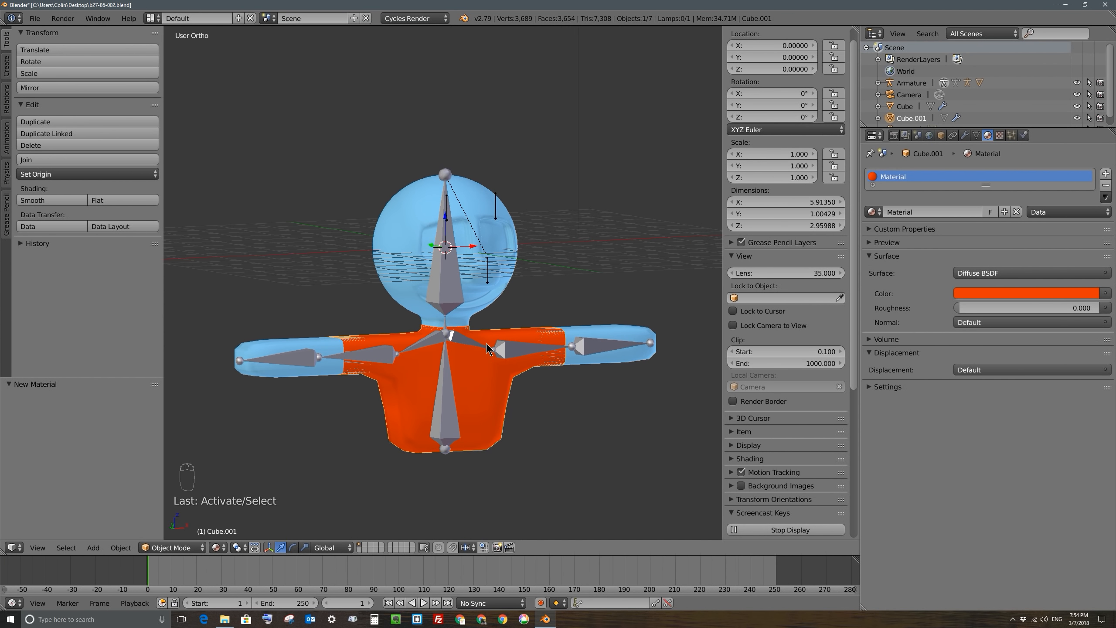
pyautogui.click(965, 135)
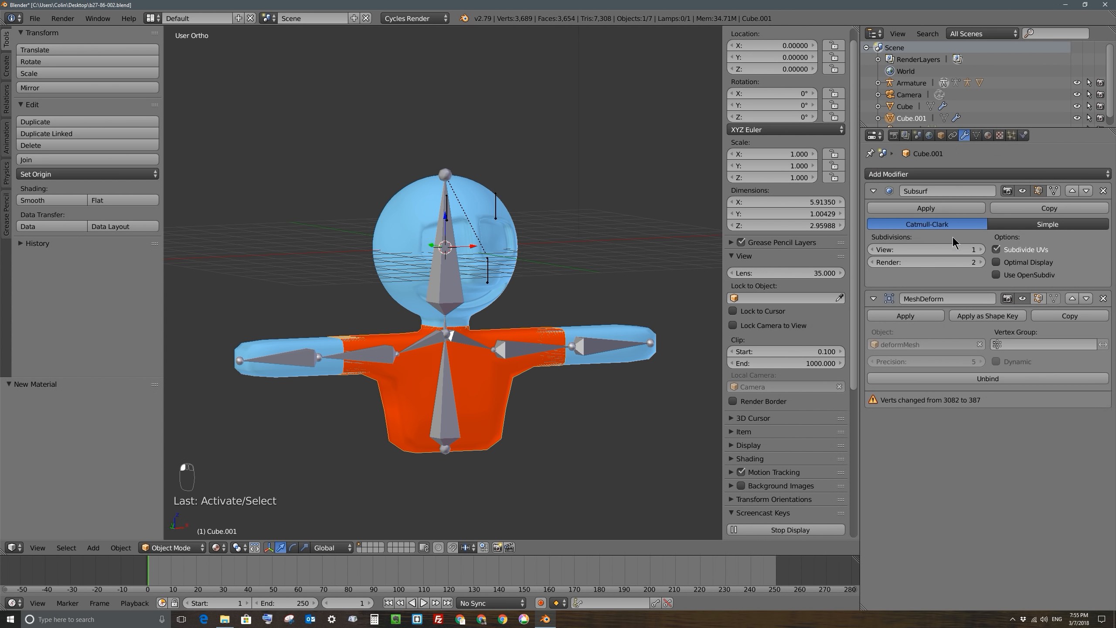
pyautogui.click(1104, 300)
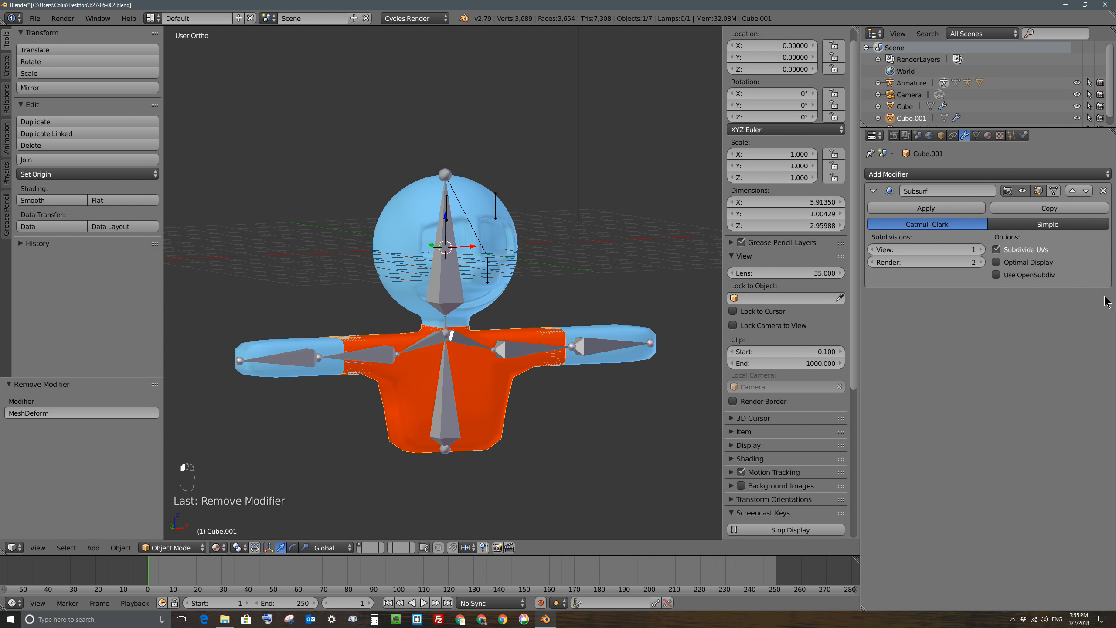
pyautogui.click(1103, 190)
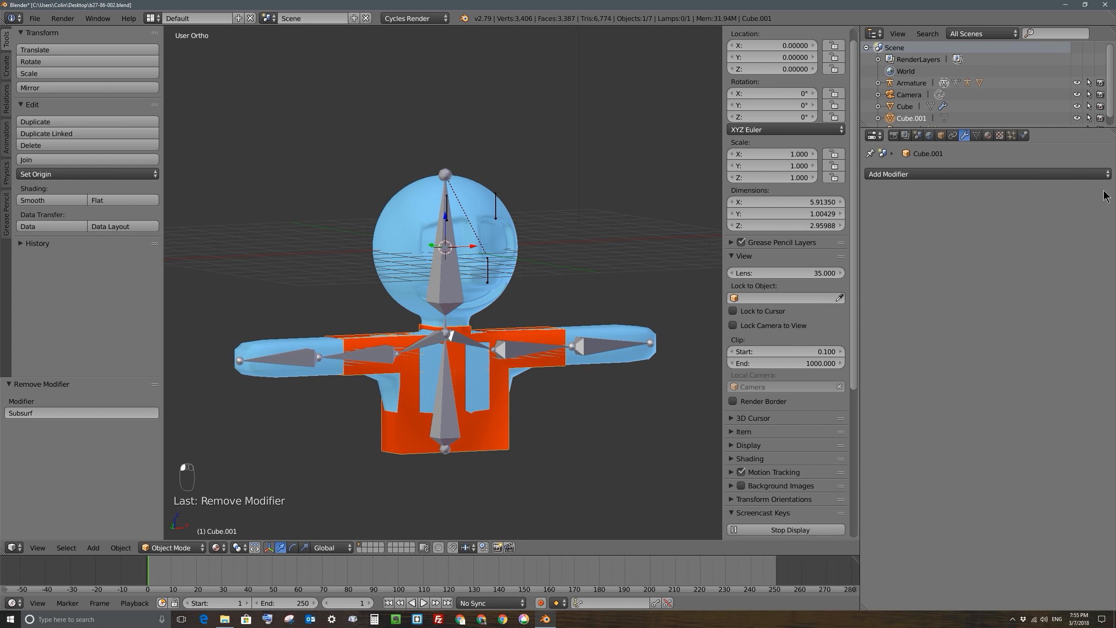
# Step: Add a Subdivision Surface modifier followed by a Solidify modifier to the shirt object
pyautogui.click(885, 174)
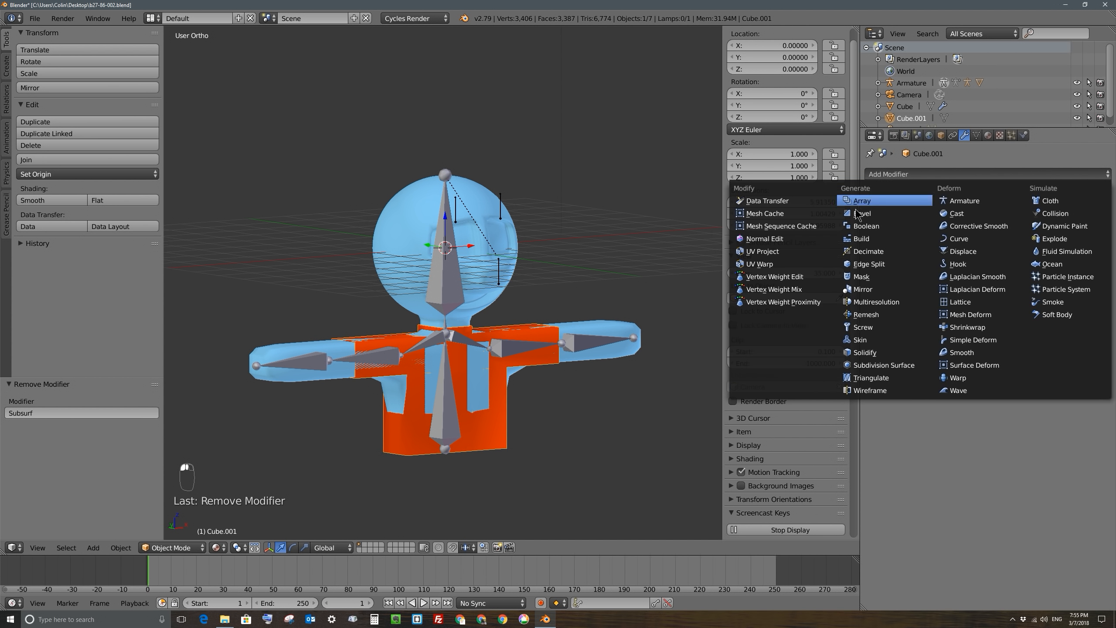
pyautogui.click(895, 366)
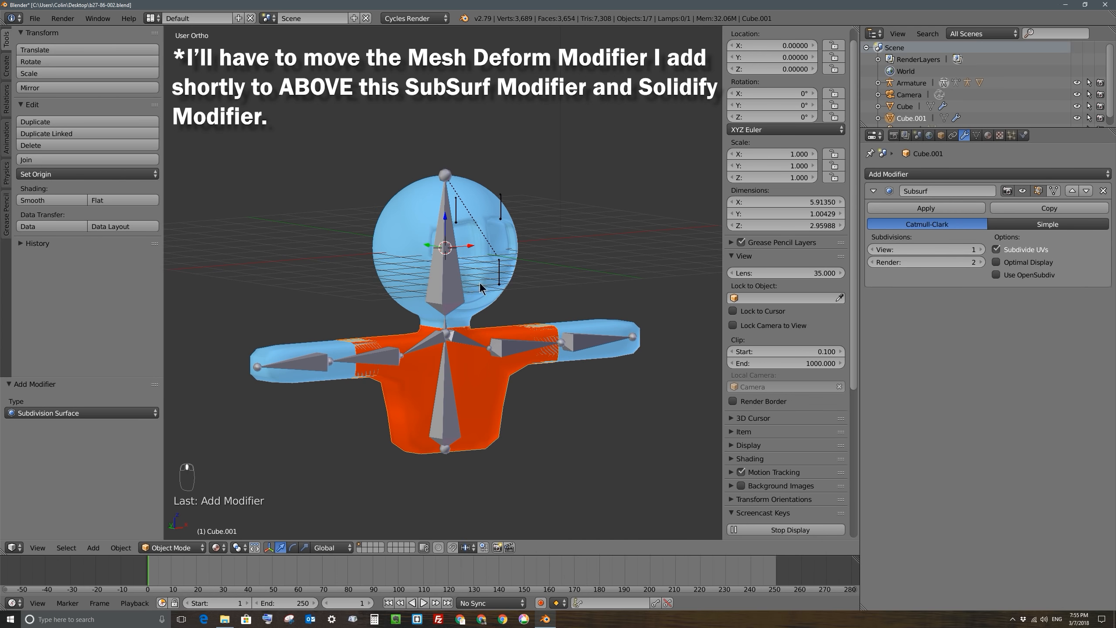
pyautogui.click(909, 174)
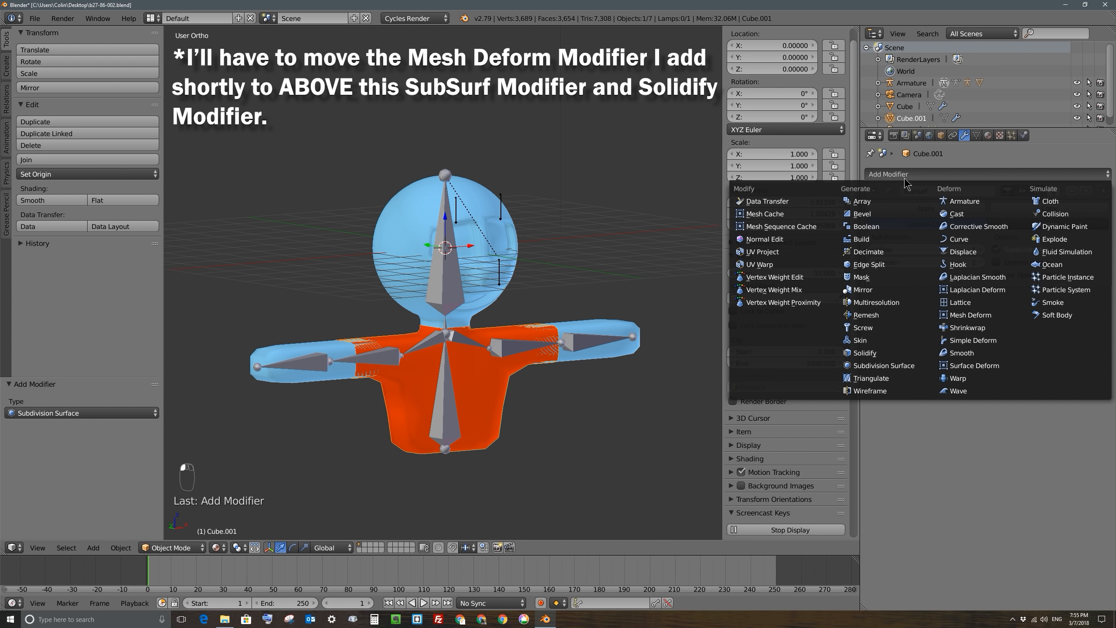
pyautogui.click(881, 353)
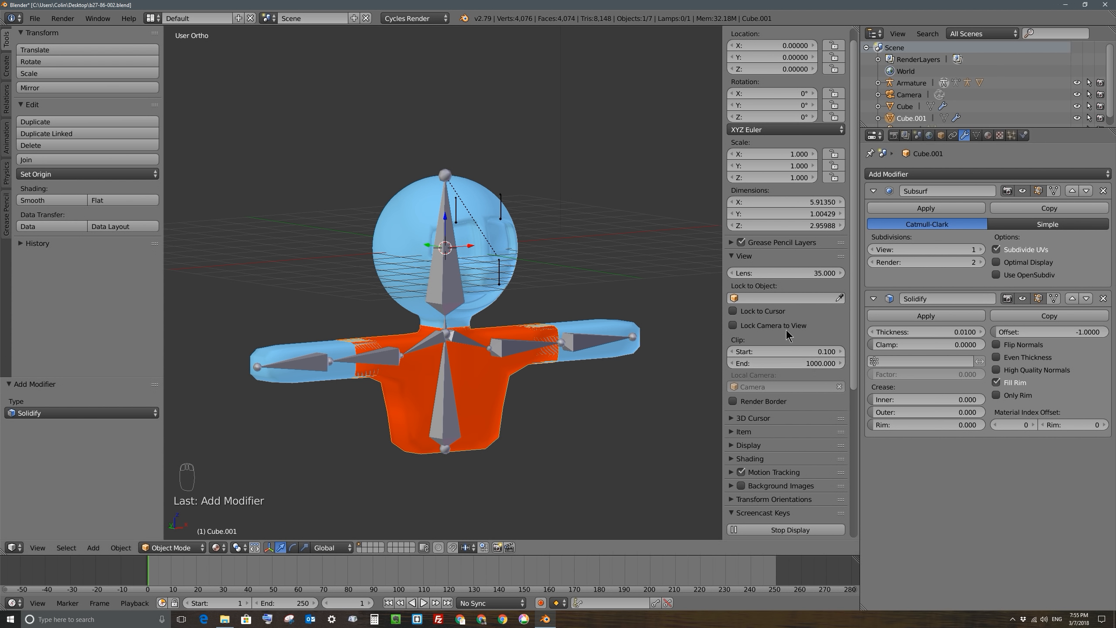
pyautogui.scroll(3, 361, 357)
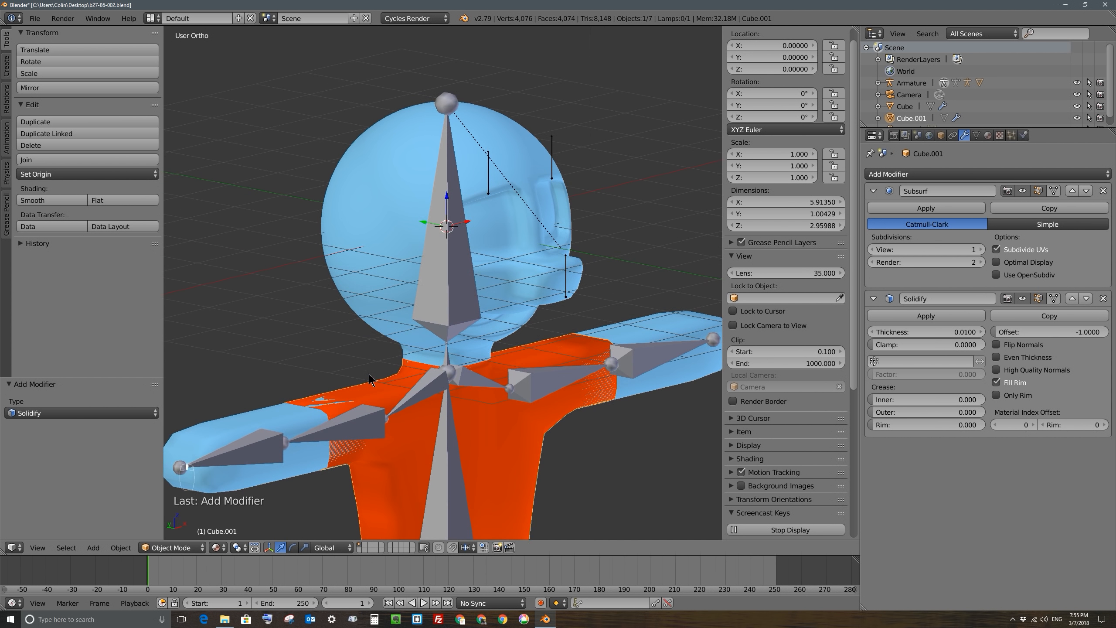
# Step: Set the shirt's Solidify thickness to -0.0920 and clamp to 0.2166, and open the shirt mesh in Edit Mode
pyautogui.keyDown('shift'); pyautogui.moveTo(369, 379); pyautogui.dragTo(378, 339, button='middle'); pyautogui.keyUp('shift')
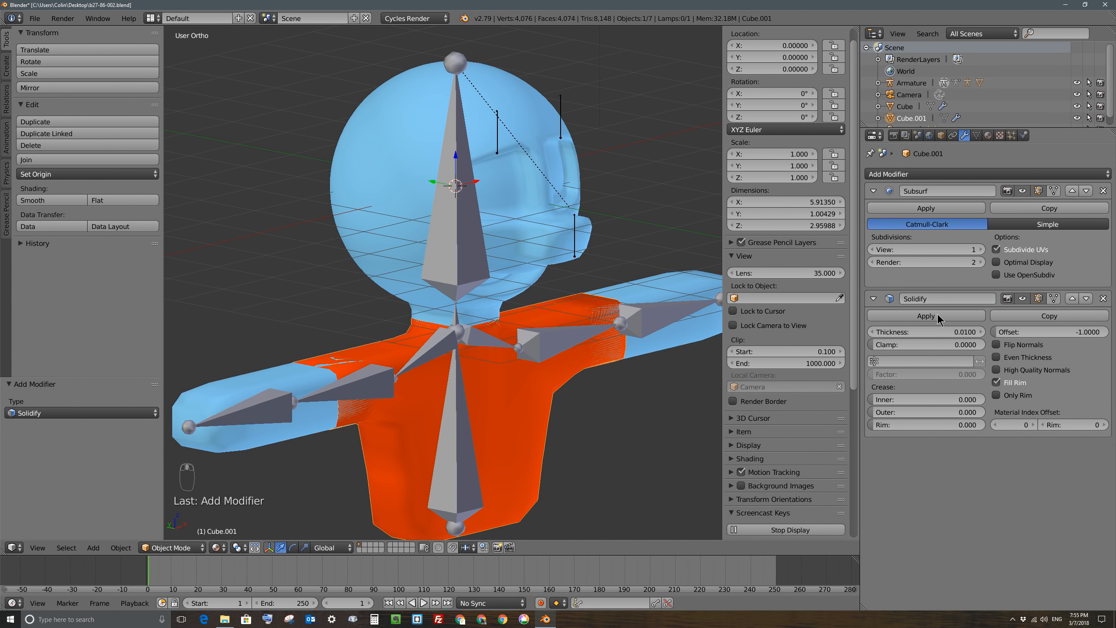
pyautogui.moveTo(931, 332); pyautogui.dragTo(886, 348)
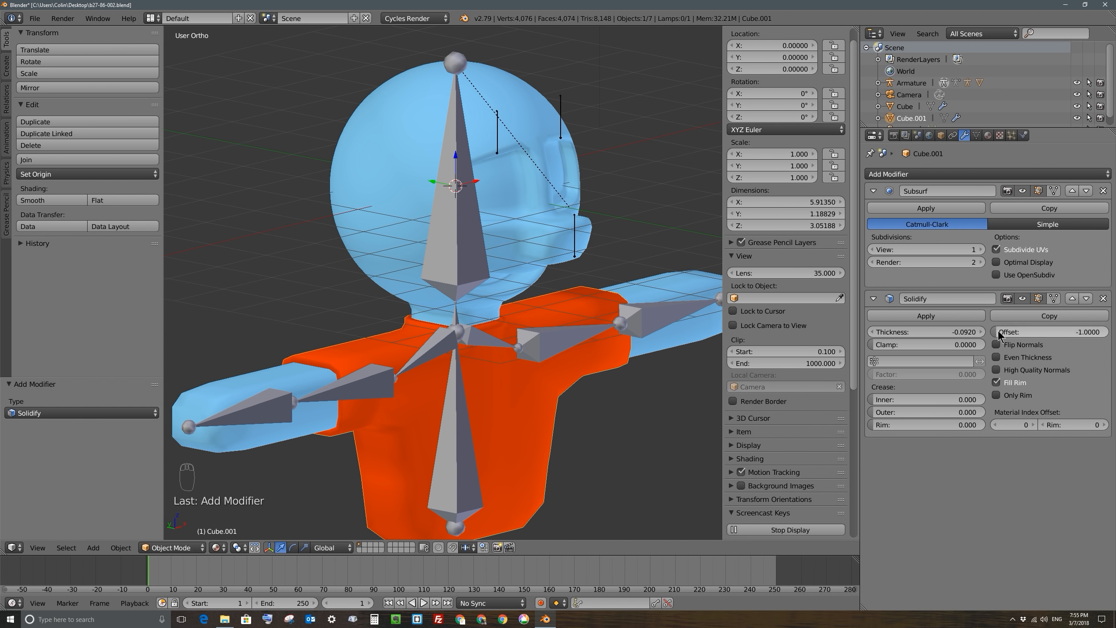
pyautogui.moveTo(1001, 333)
pyautogui.mouseDown()
pyautogui.moveTo(1013, 332)
pyautogui.moveTo(1002, 333)
pyautogui.mouseUp()
pyautogui.moveTo(906, 345); pyautogui.dragTo(881, 345)
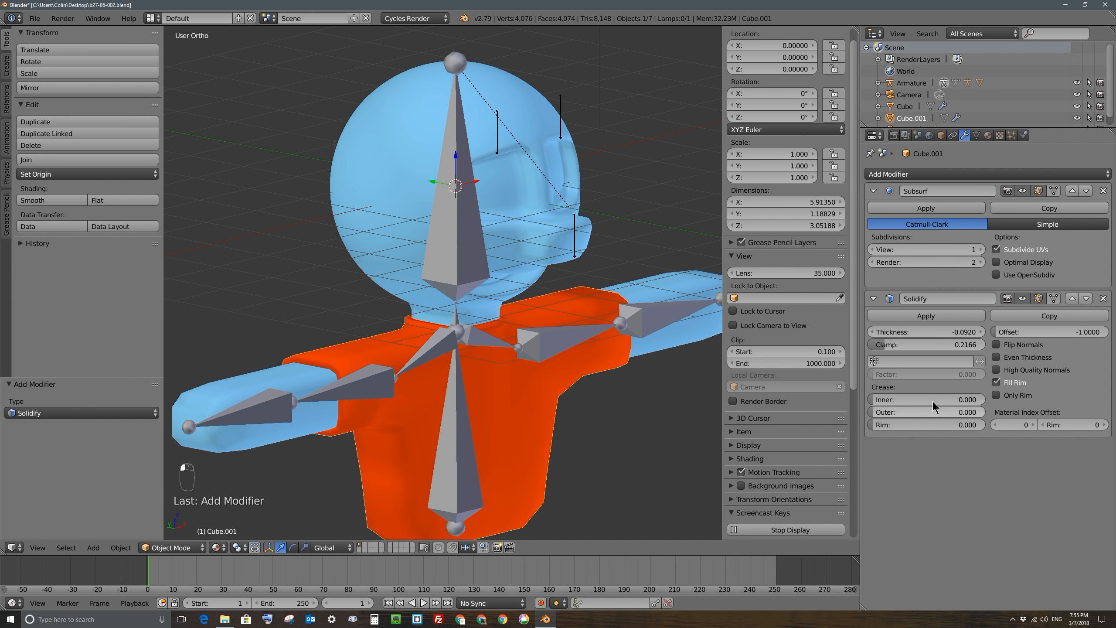
pyautogui.scroll(-1, 576, 360)
pyautogui.scroll(-1, 576, 360)
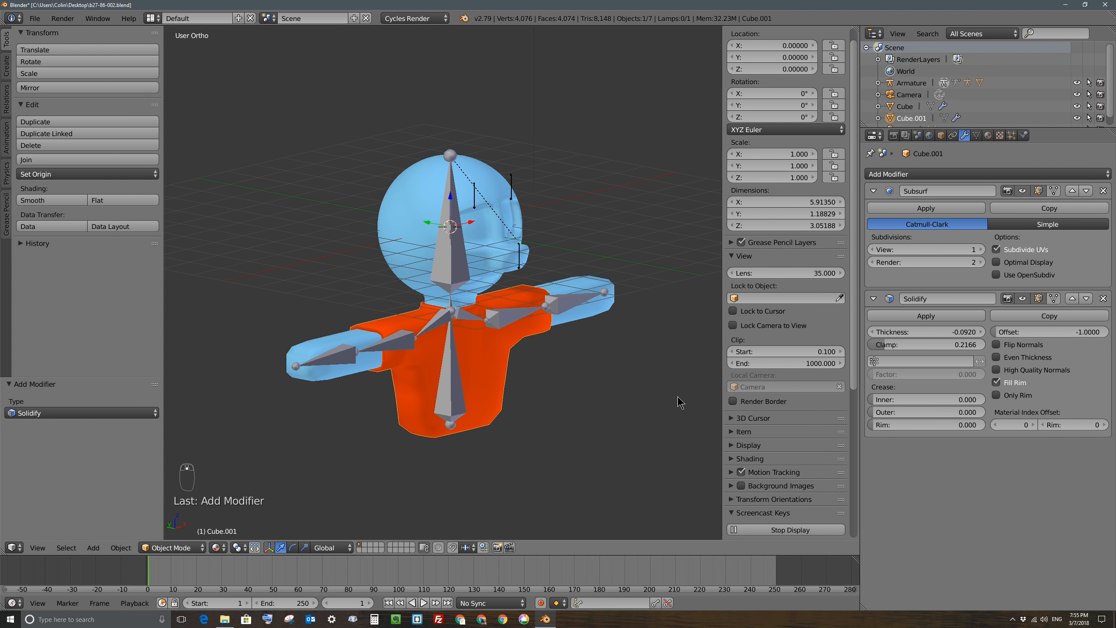
pyautogui.moveTo(680, 403); pyautogui.dragTo(513, 355, button='middle')
pyautogui.press('Tab')
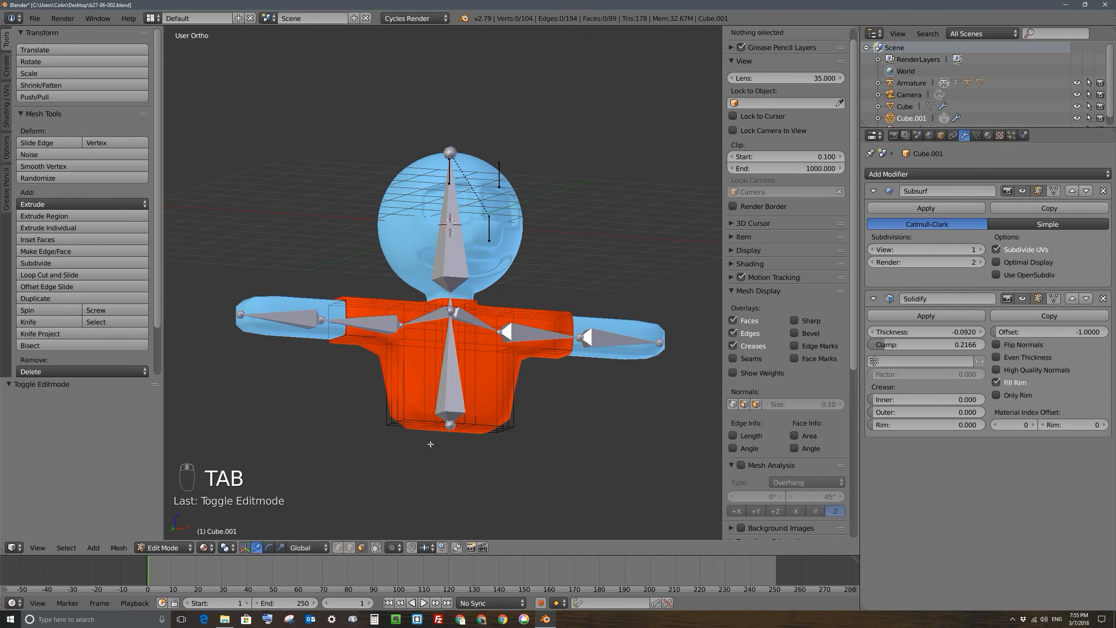
pyautogui.rightClick(422, 429)
pyautogui.moveTo(428, 440); pyautogui.dragTo(415, 422, button='middle')
pyautogui.keyDown('shift'); pyautogui.rightClick(417, 415); pyautogui.keyUp('shift')
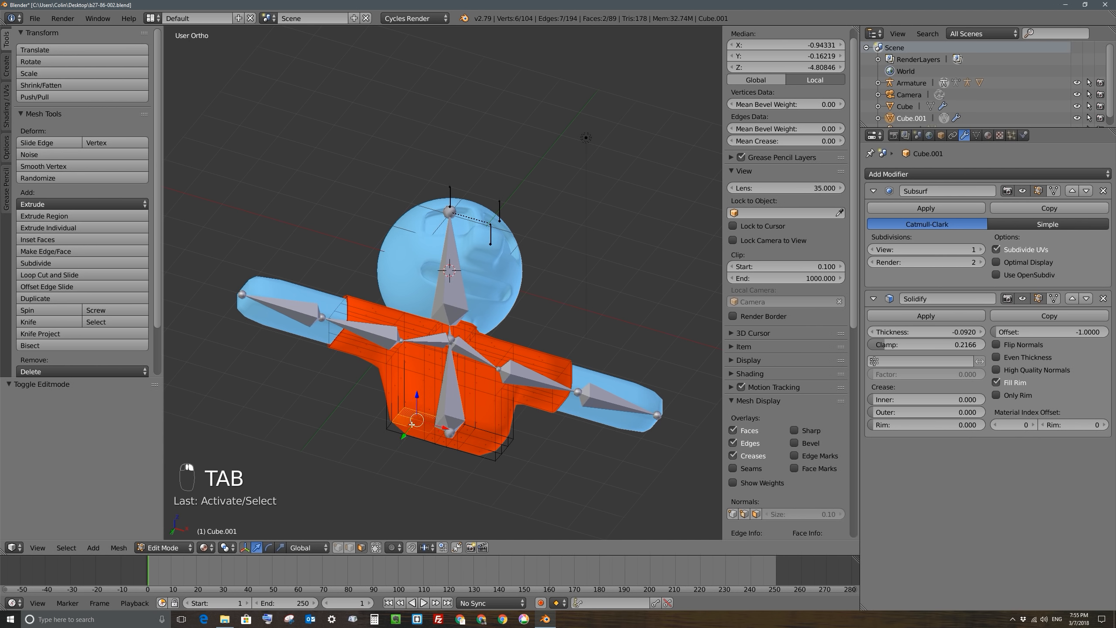
pyautogui.keyDown('shift'); pyautogui.rightClick(416, 424); pyautogui.keyUp('shift')
pyautogui.keyDown('shift'); pyautogui.rightClick(417, 433); pyautogui.keyUp('shift')
pyautogui.keyDown('shift'); pyautogui.rightClick(418, 425); pyautogui.keyUp('shift')
pyautogui.keyDown('shift'); pyautogui.rightClick(432, 438); pyautogui.keyUp('shift')
pyautogui.keyDown('shift'); pyautogui.rightClick(440, 433); pyautogui.keyUp('shift')
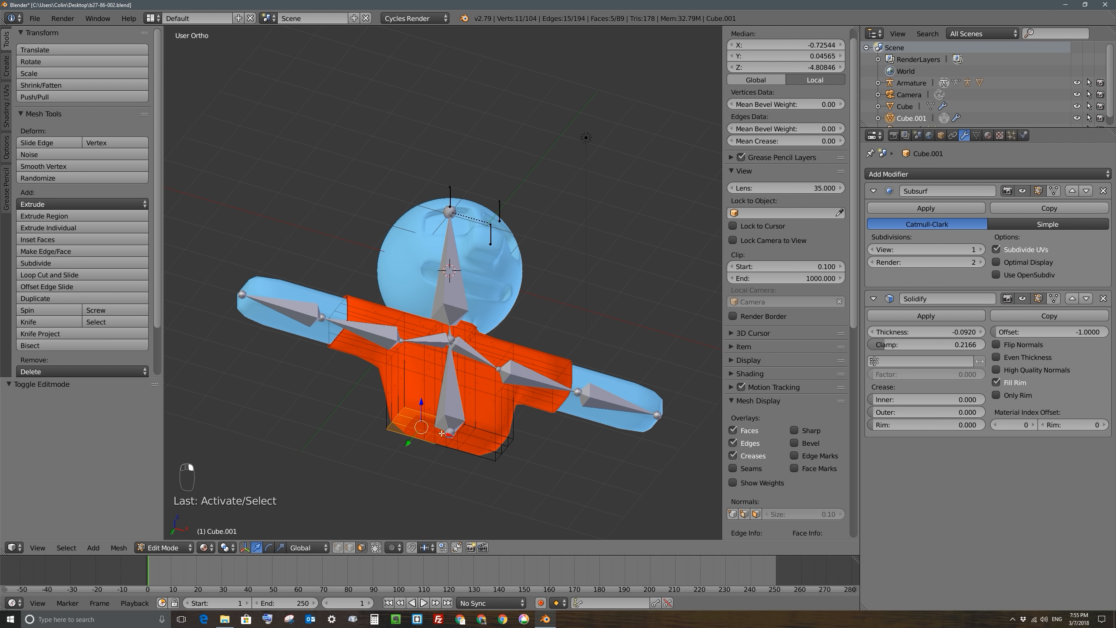
pyautogui.keyDown('shift'); pyautogui.rightClick(448, 424); pyautogui.keyUp('shift')
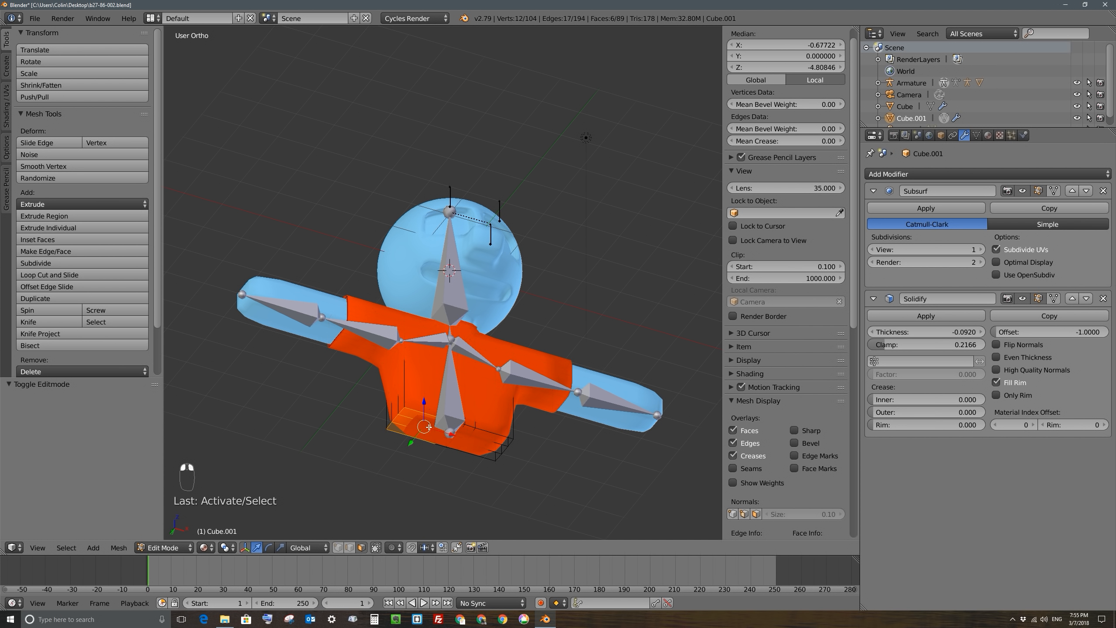
pyautogui.press('a')
# Step: Circle-select the faces closing the bottom of the shirt, delete them, and return to Object Mode
pyautogui.press('c')
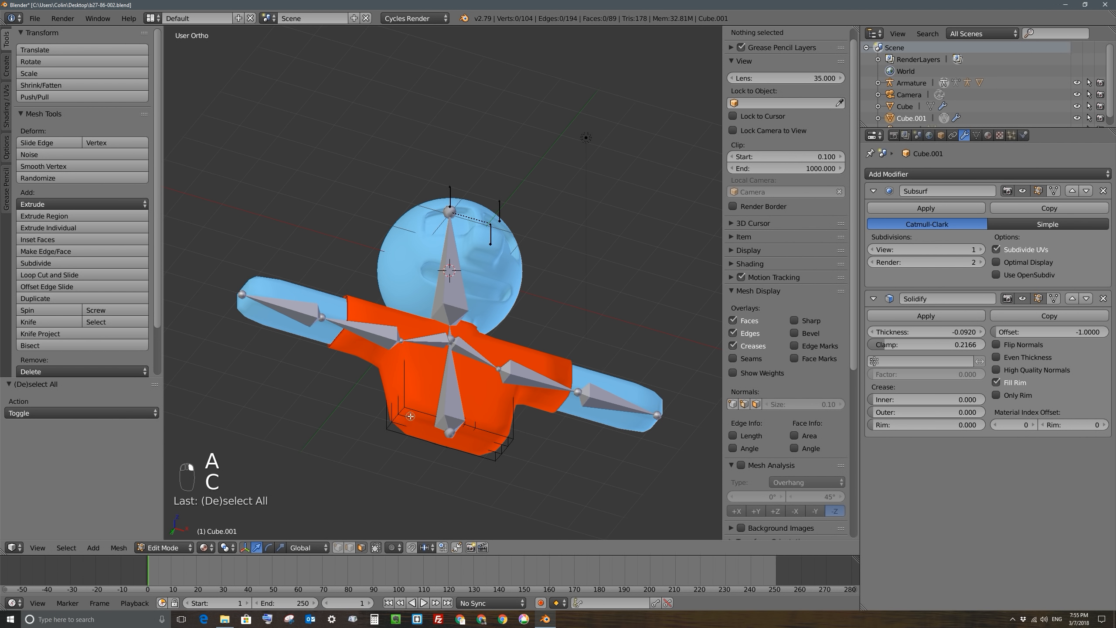
pyautogui.moveTo(407, 418)
pyautogui.mouseDown()
pyautogui.moveTo(414, 431)
pyautogui.moveTo(483, 449)
pyautogui.moveTo(449, 432)
pyautogui.mouseUp()
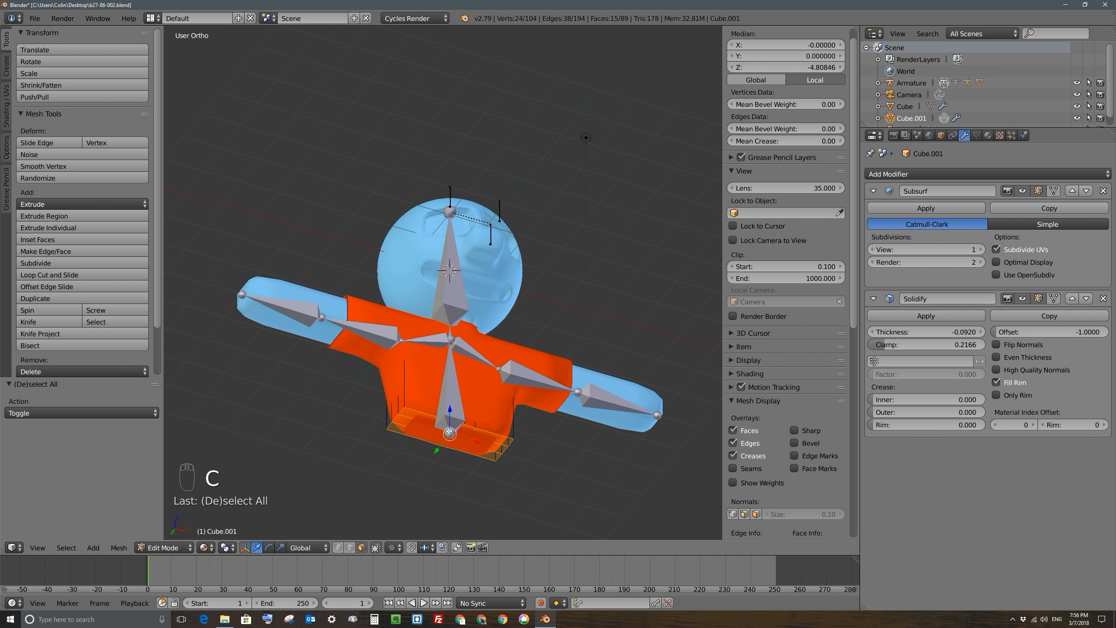
pyautogui.rightClick(449, 432)
pyautogui.press('x')
pyautogui.click(433, 422)
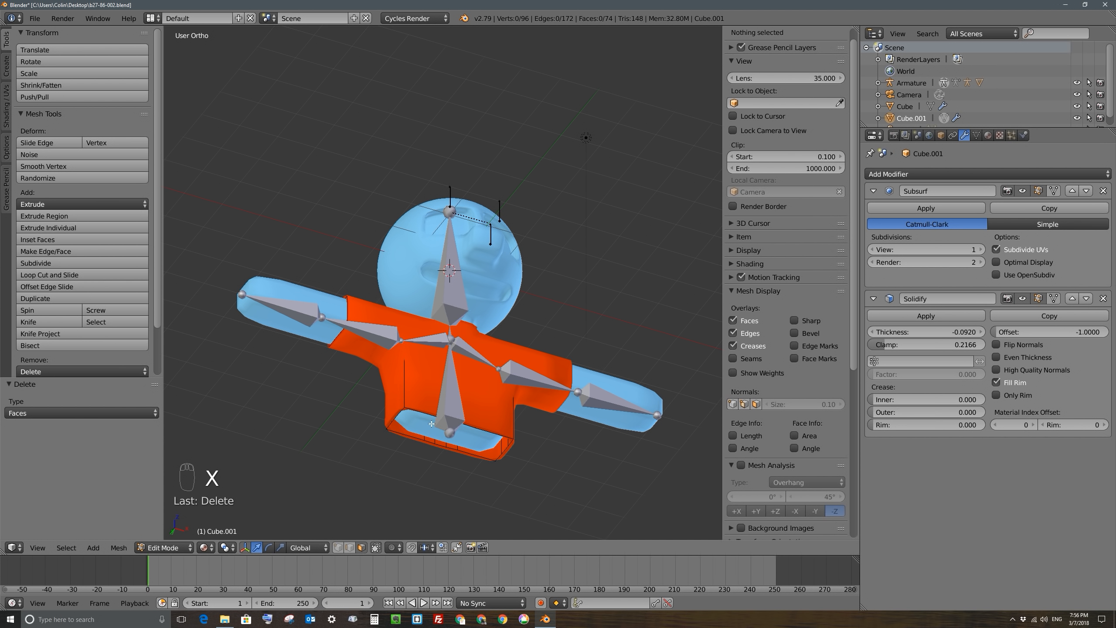
pyautogui.moveTo(432, 423); pyautogui.dragTo(465, 440, button='middle')
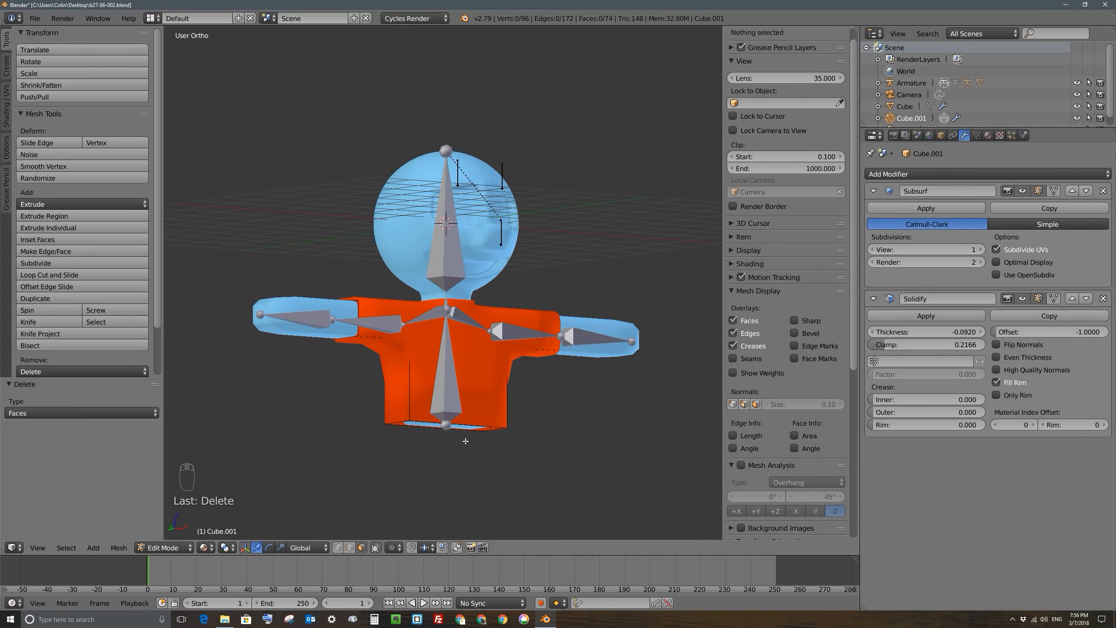
pyautogui.press('Tab')
pyautogui.moveTo(469, 378); pyautogui.dragTo(469, 397, button='middle')
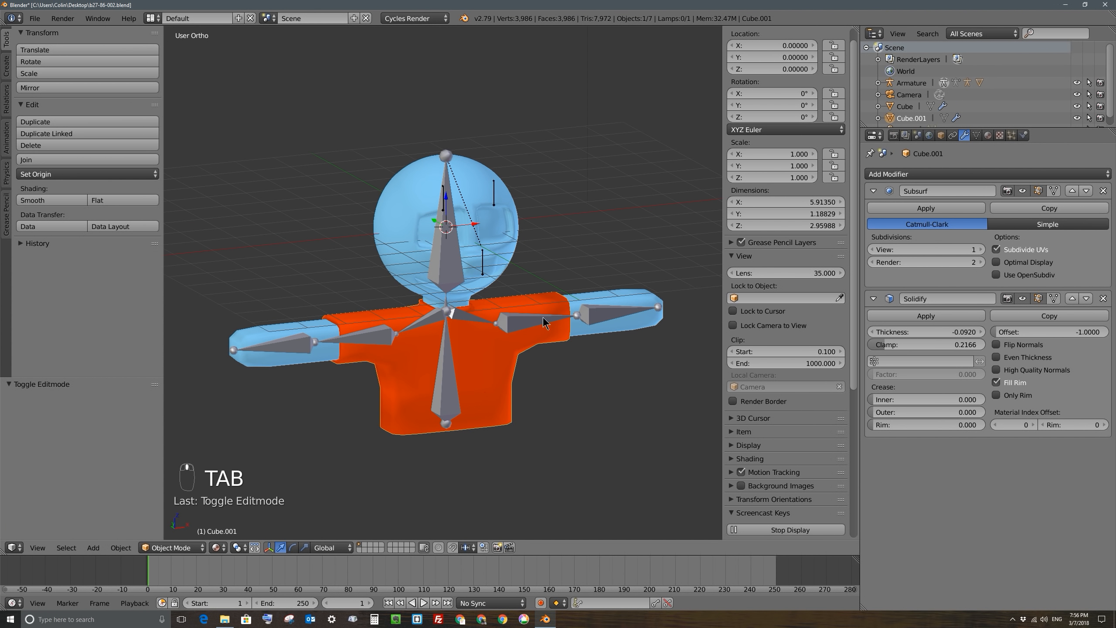
# Step: Try rotating the character's left upper arm bone to check whether the shirt follows it
pyautogui.scroll(1, 545, 314)
pyautogui.rightClick(554, 323)
pyautogui.press('r')
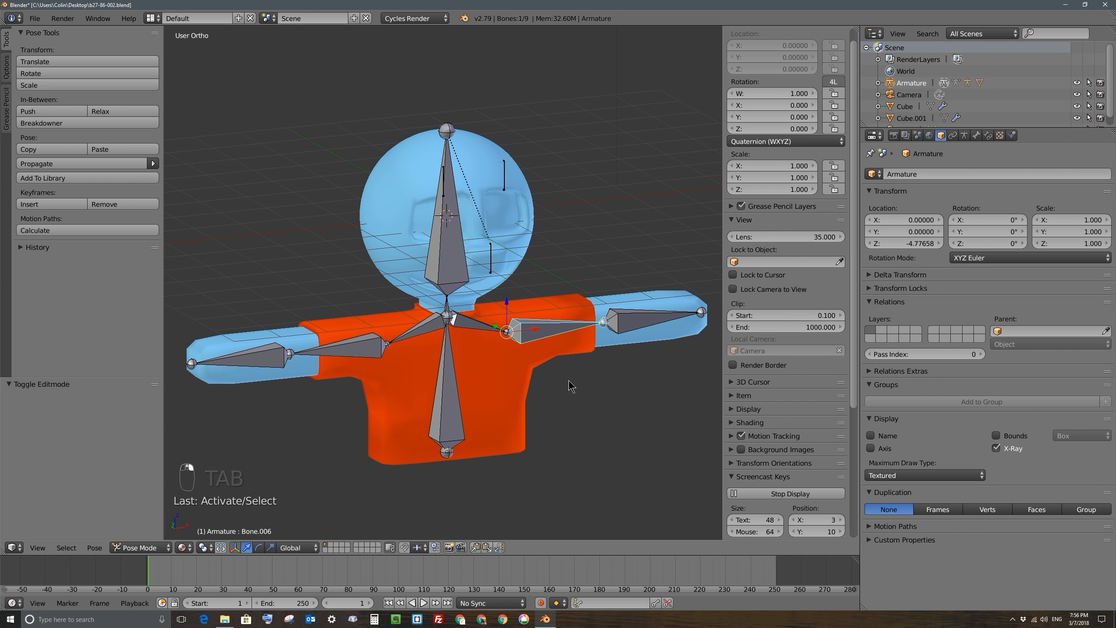
pyautogui.click(554, 320)
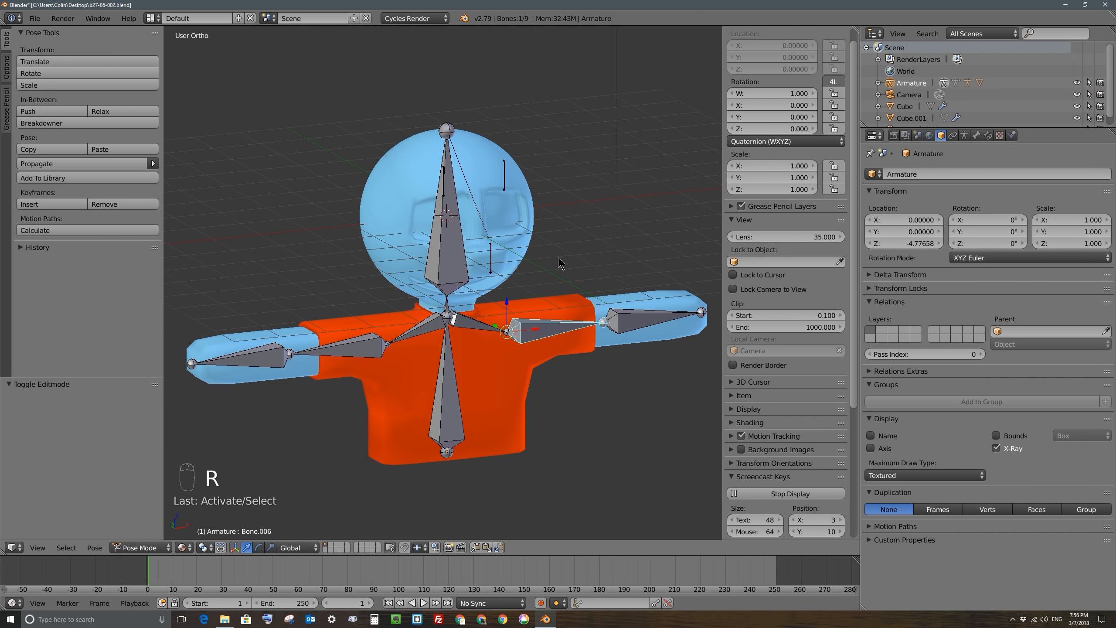
# Step: Reveal the hidden deformMesh cage around the character, and select and hide it again
pyautogui.rightClick(561, 307)
pyautogui.moveTo(556, 327); pyautogui.dragTo(540, 317, button='middle')
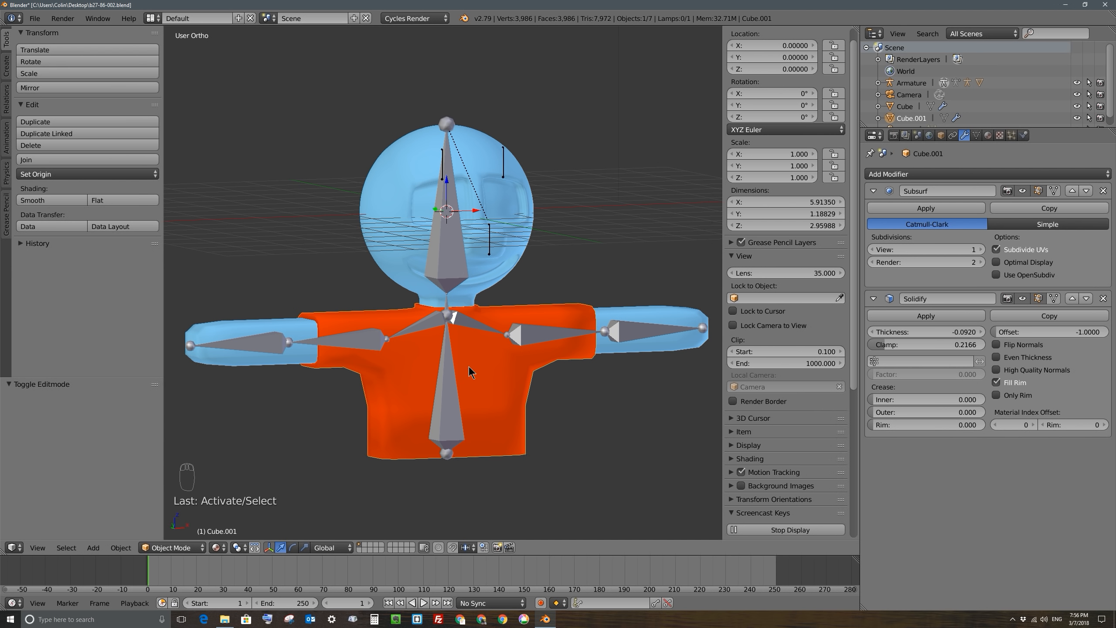
pyautogui.hotkey('alt', 'h')
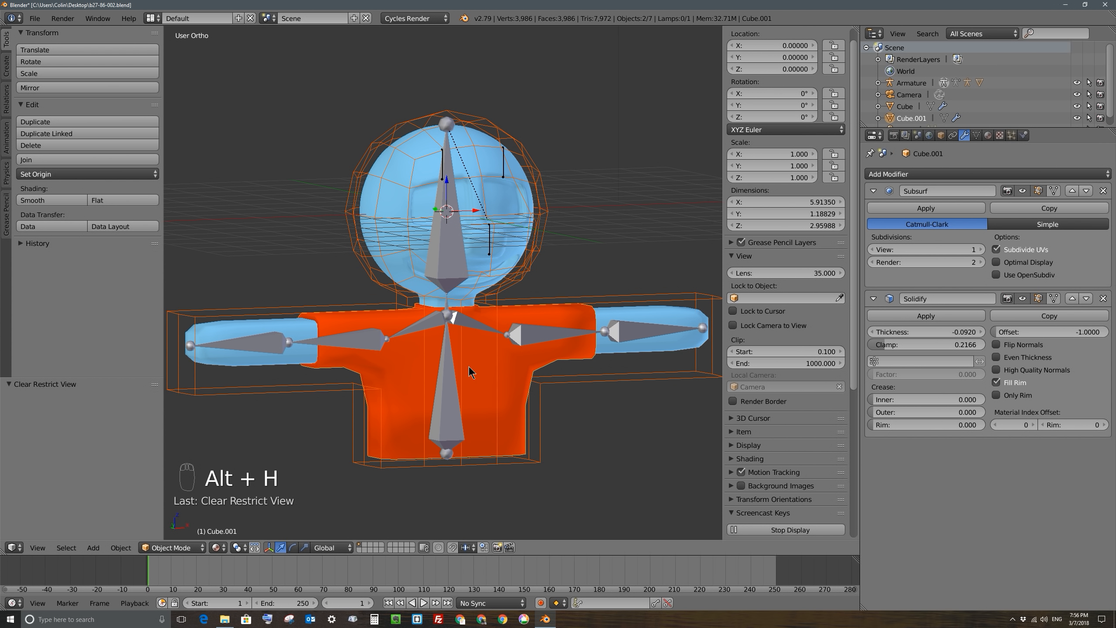
pyautogui.rightClick(383, 339)
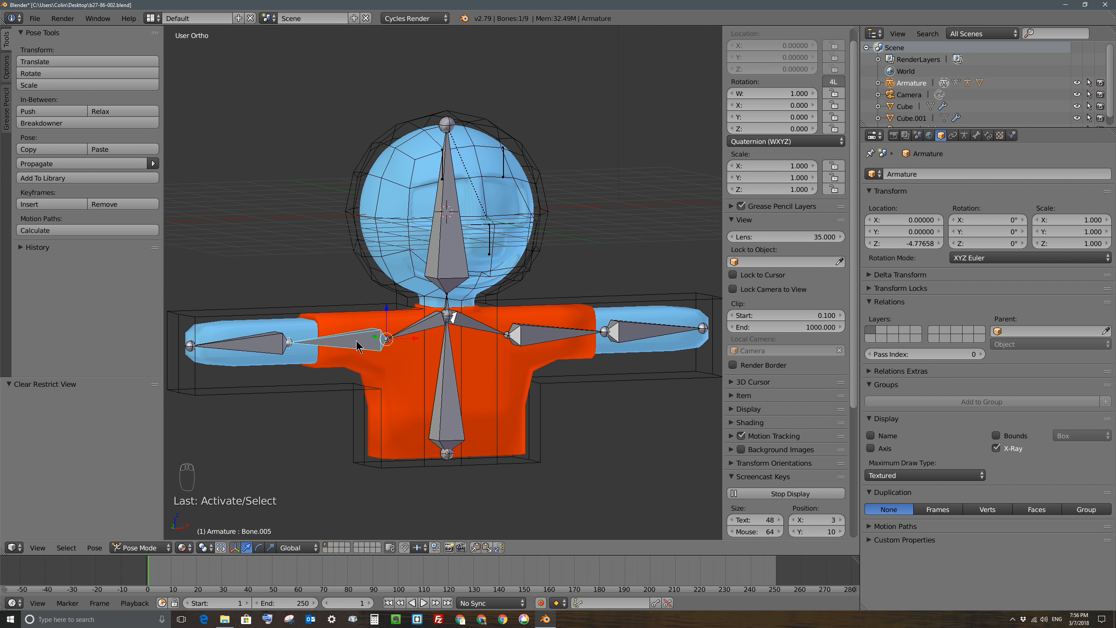
pyautogui.rightClick(295, 313)
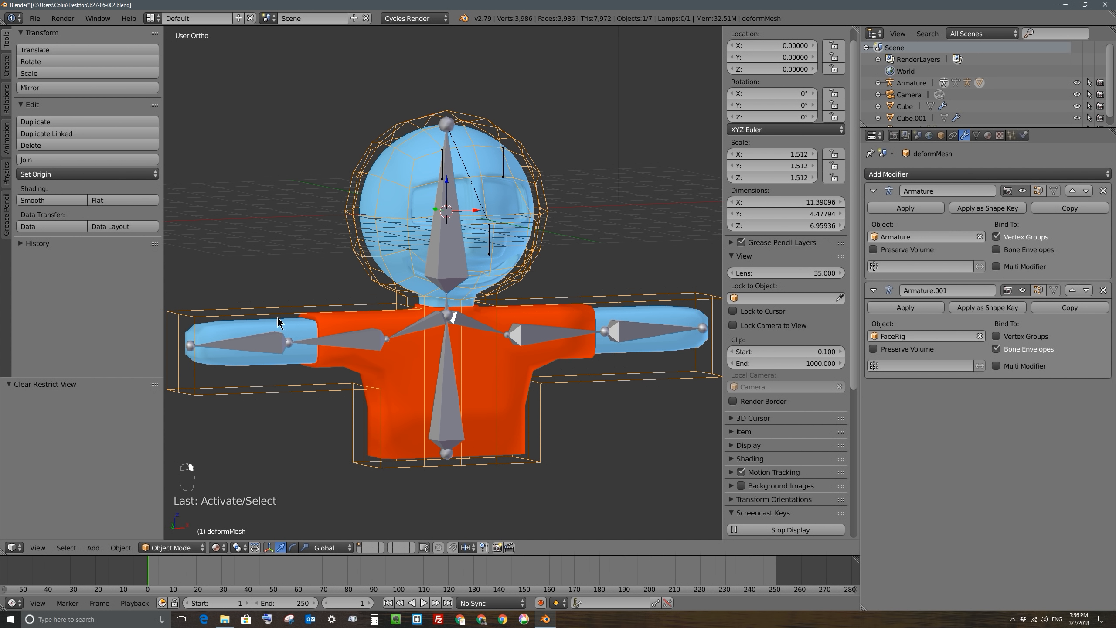
pyautogui.press('h')
# Step: Try to reveal the hidden cage while an arm bone is selected in Pose Mode
pyautogui.rightClick(356, 337)
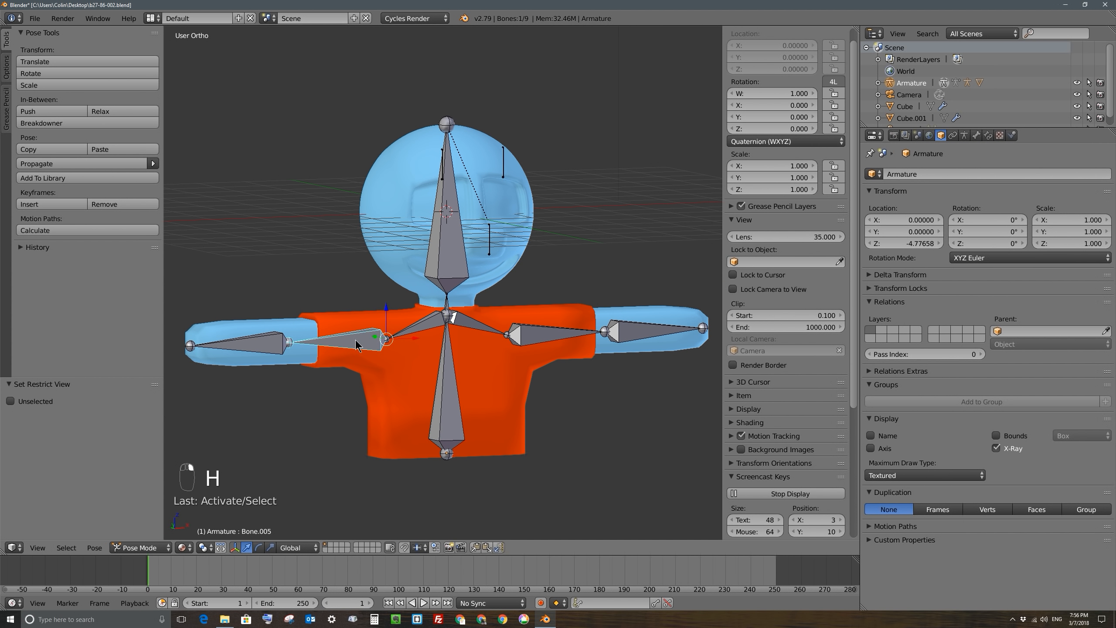
pyautogui.hotkey('alt', 'h')
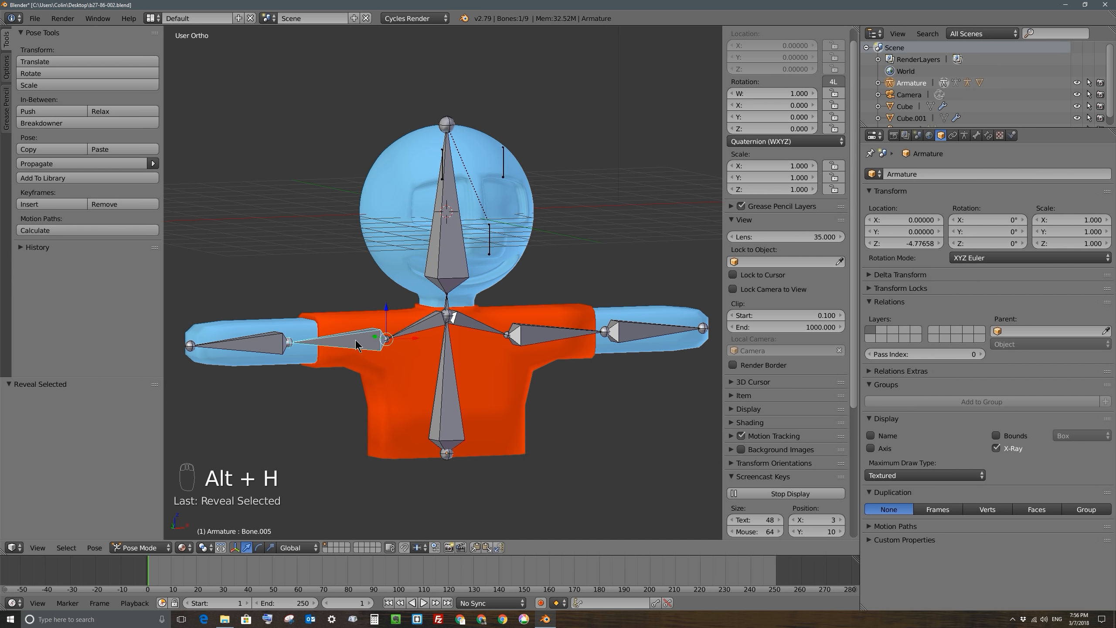
pyautogui.hotkey('alt', 'h')
# Step: Reveal the deformMesh cage from Object Mode and select only the shirt
pyautogui.rightClick(329, 312)
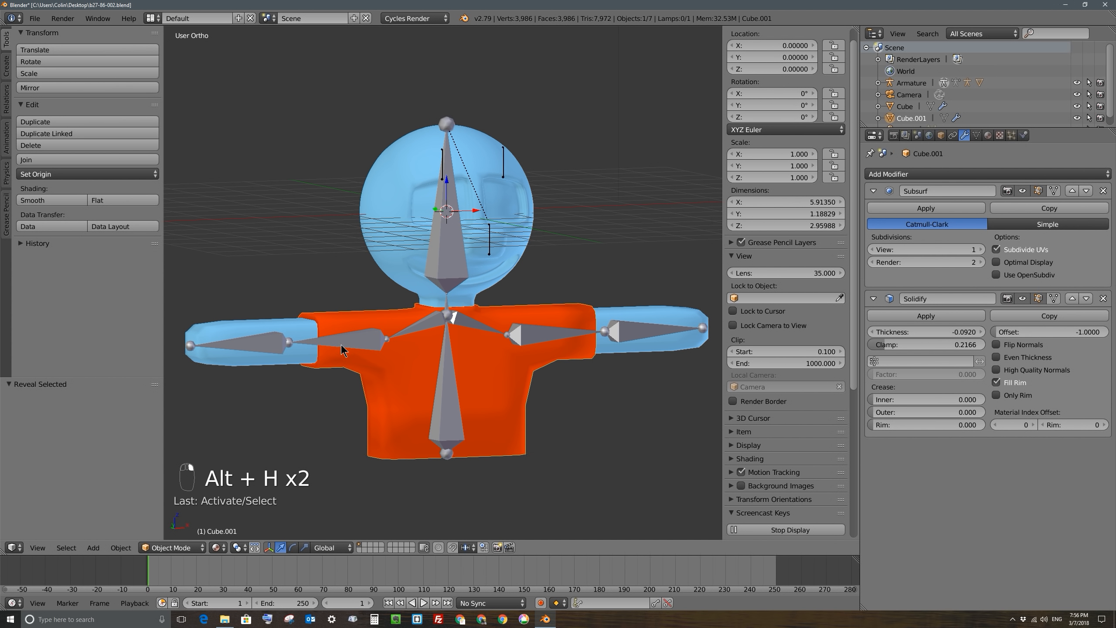
pyautogui.hotkey('alt', 'h')
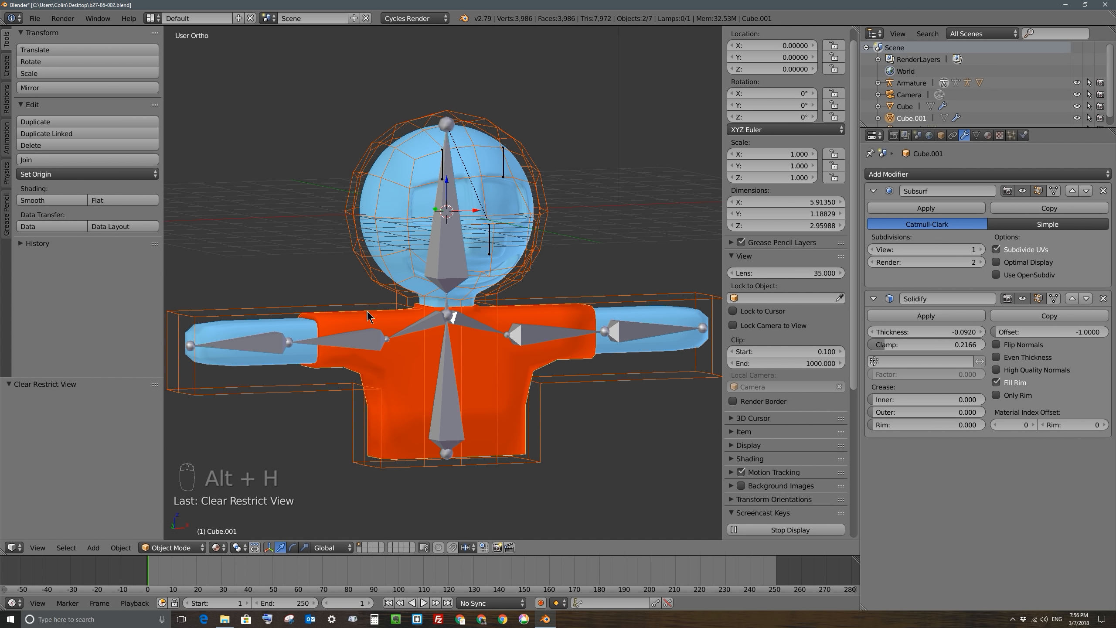
pyautogui.rightClick(332, 328)
pyautogui.moveTo(332, 329); pyautogui.dragTo(465, 357, button='middle')
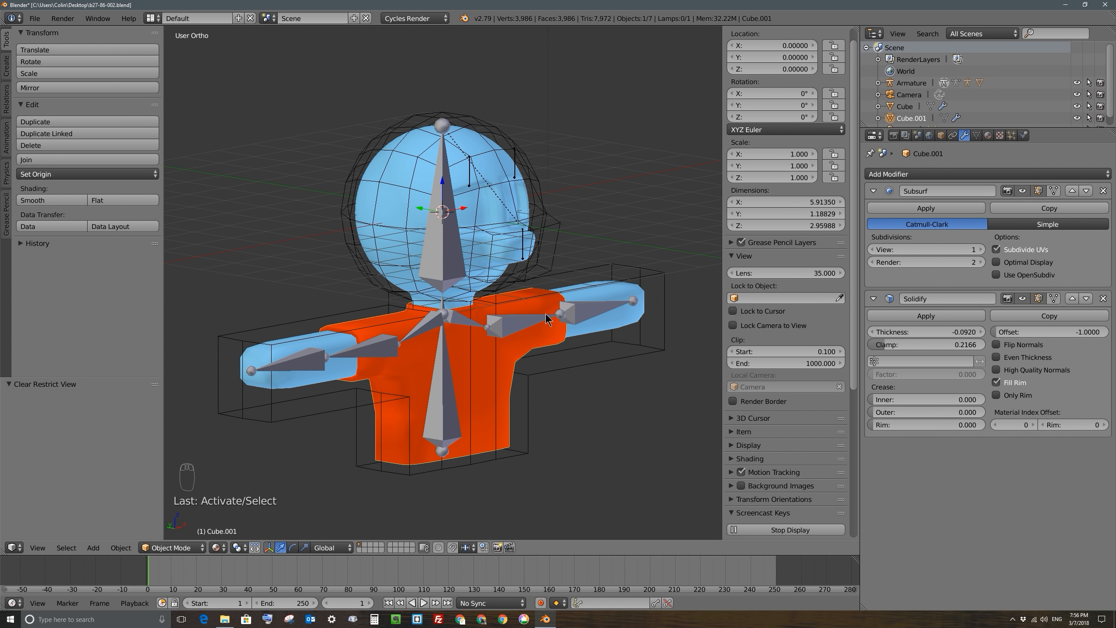
# Step: Add a Mesh Deform modifier to the shirt with deformMesh as its object, and bind it
pyautogui.click(911, 174)
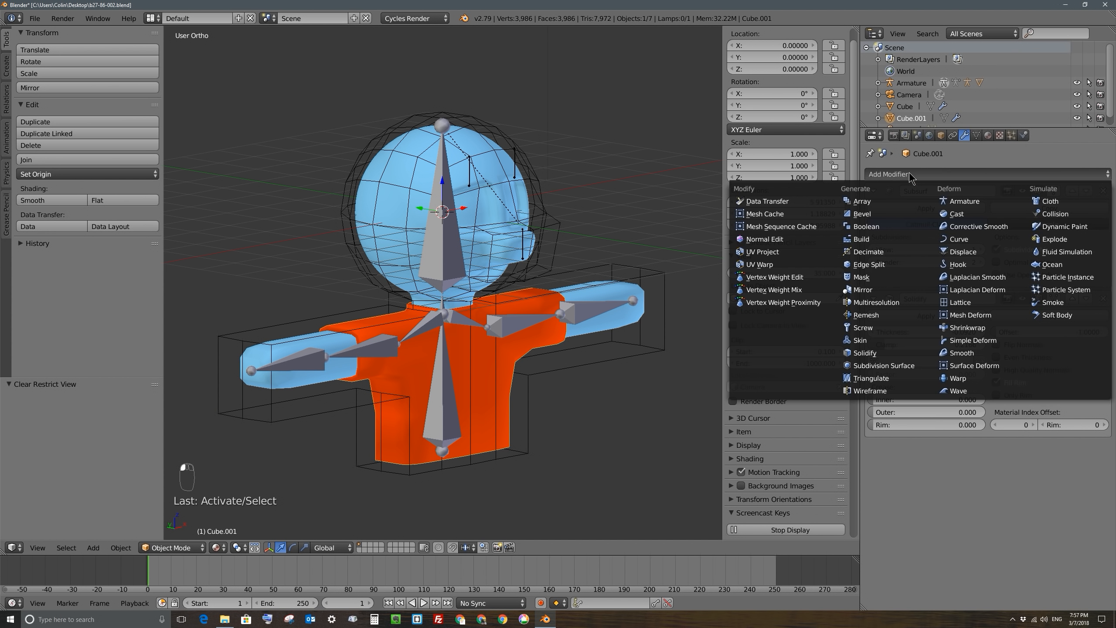
pyautogui.click(970, 315)
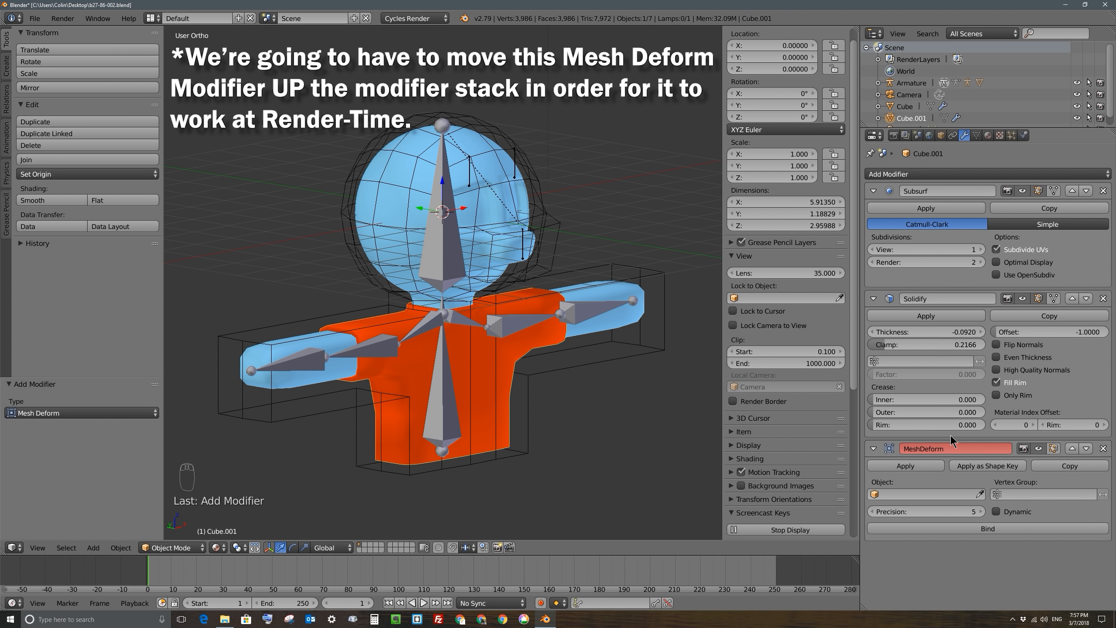
pyautogui.click(932, 494)
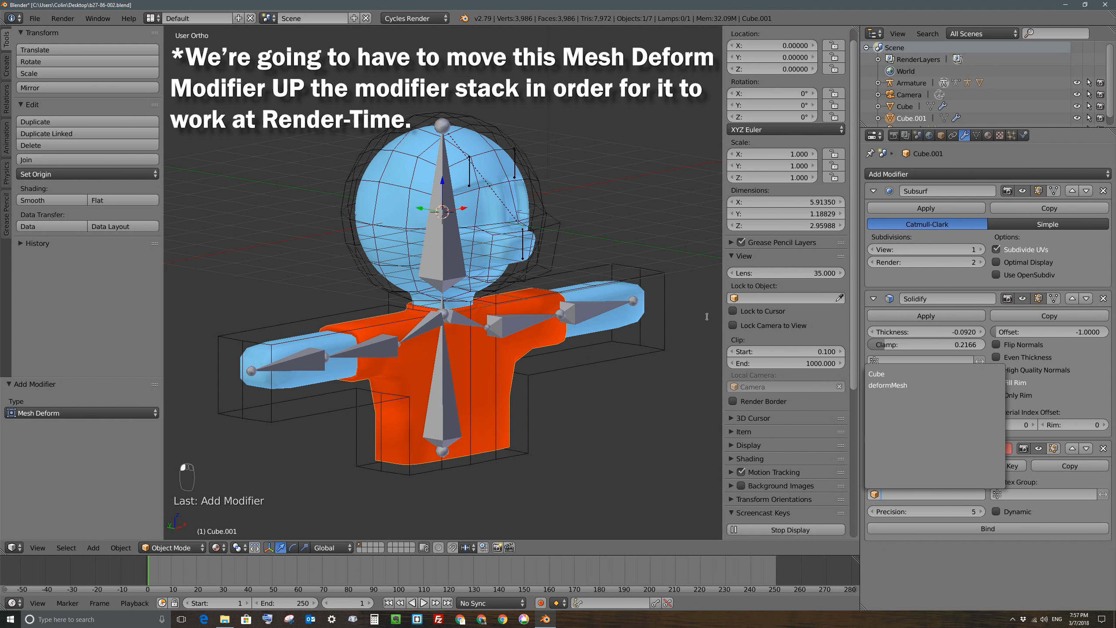
pyautogui.click(906, 386)
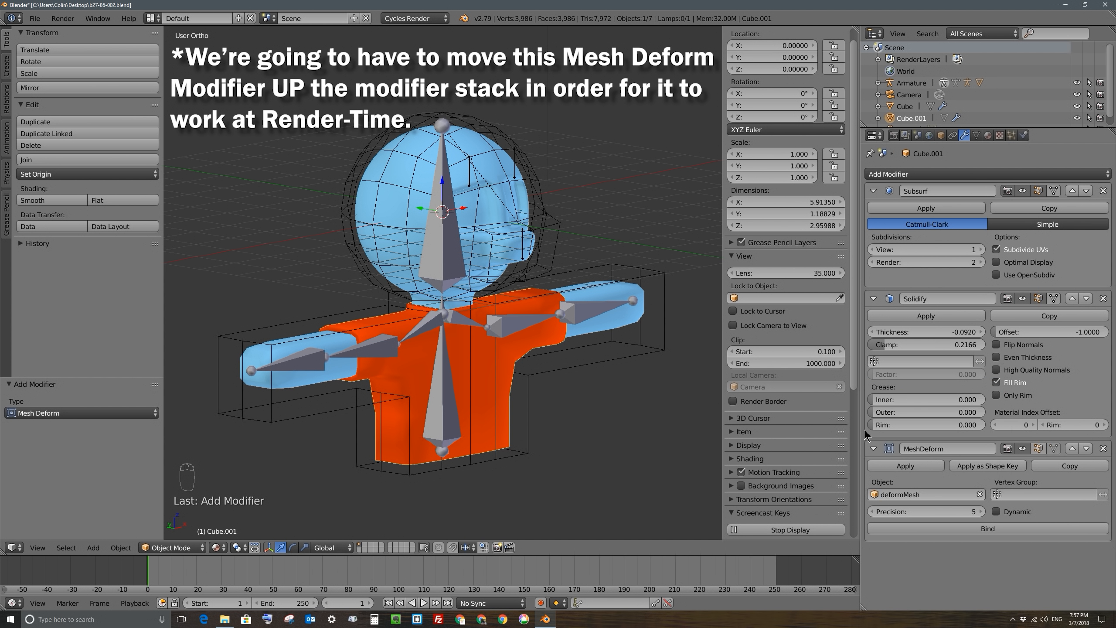
pyautogui.click(988, 529)
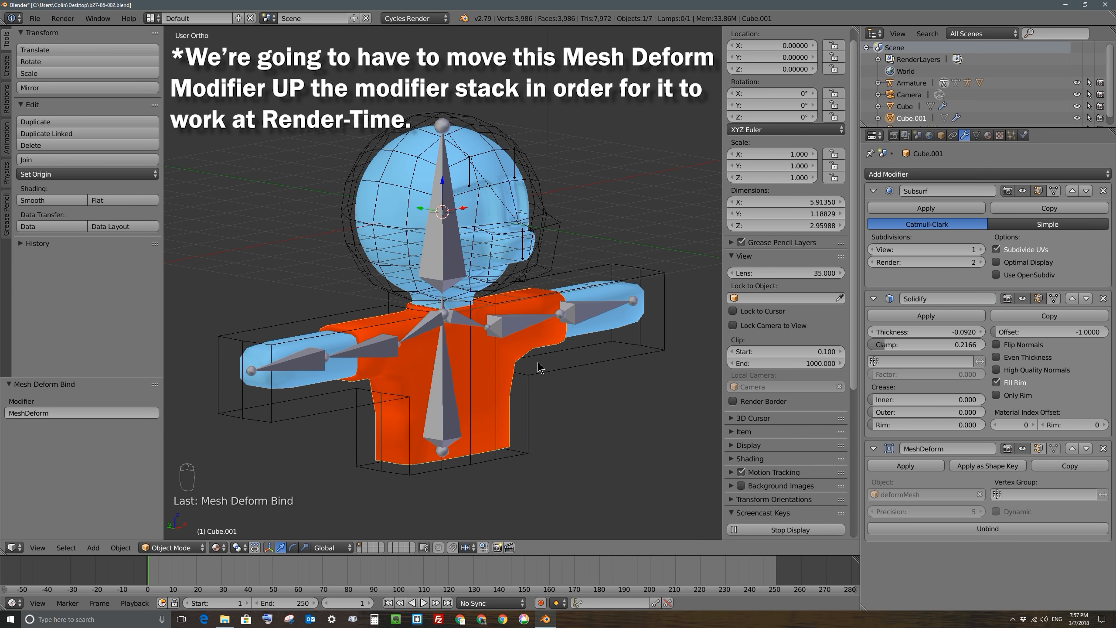
# Step: Pose the character's left arm by rotating the forearm bone about -75° and the upper arm bone about -25°
pyautogui.rightClick(528, 318)
pyautogui.press('r')
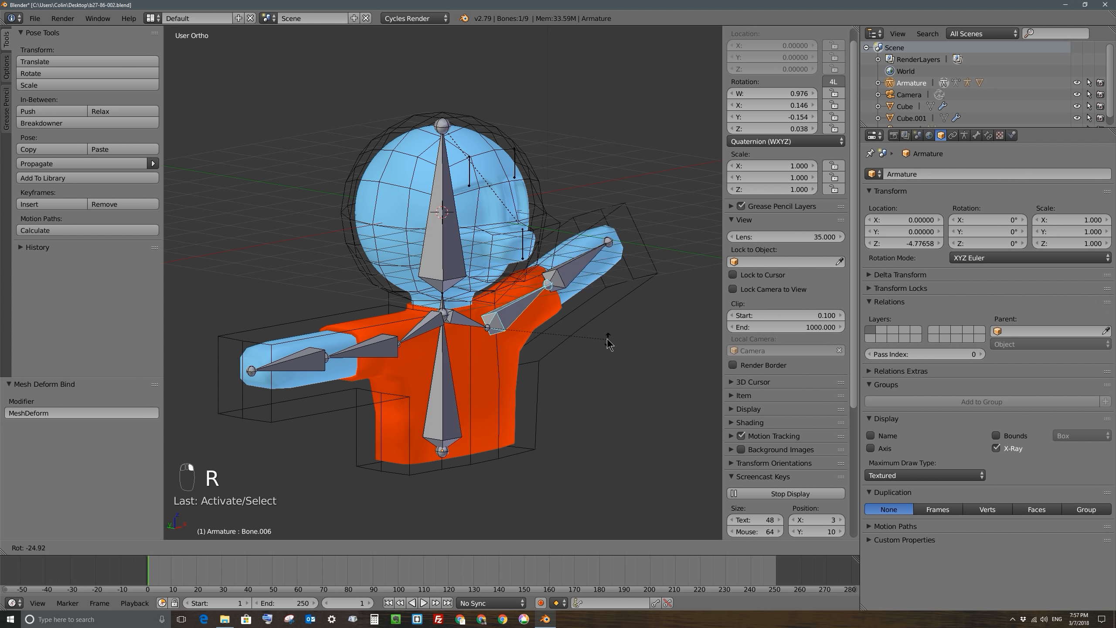
pyautogui.rightClick(593, 333)
pyautogui.rightClick(585, 303)
pyautogui.press('r')
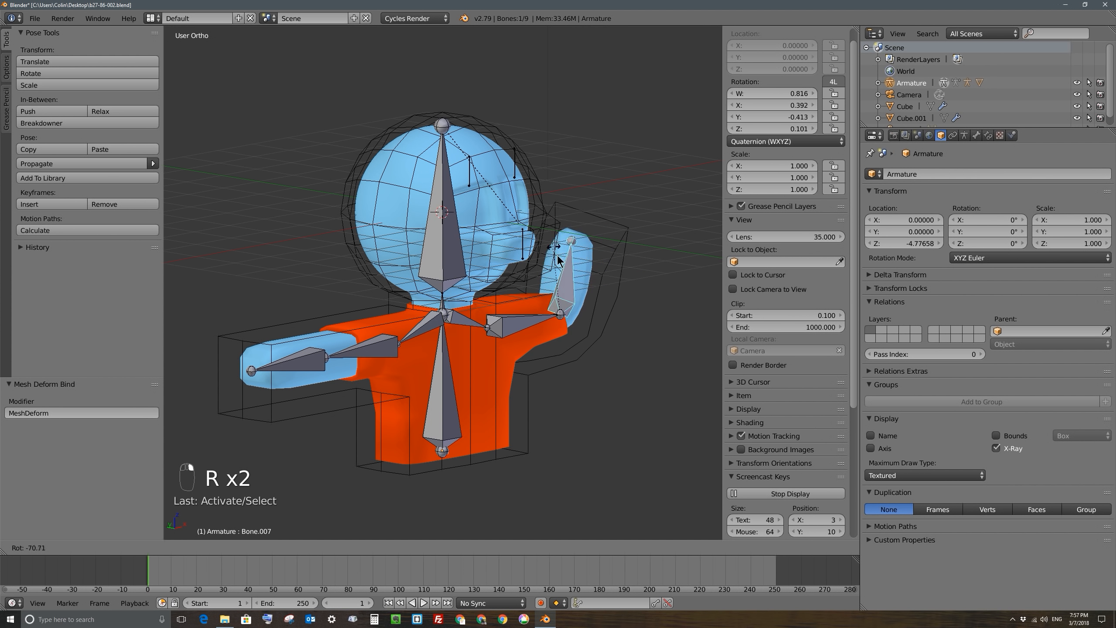
pyautogui.click(548, 249)
pyautogui.rightClick(505, 324)
pyautogui.press('r')
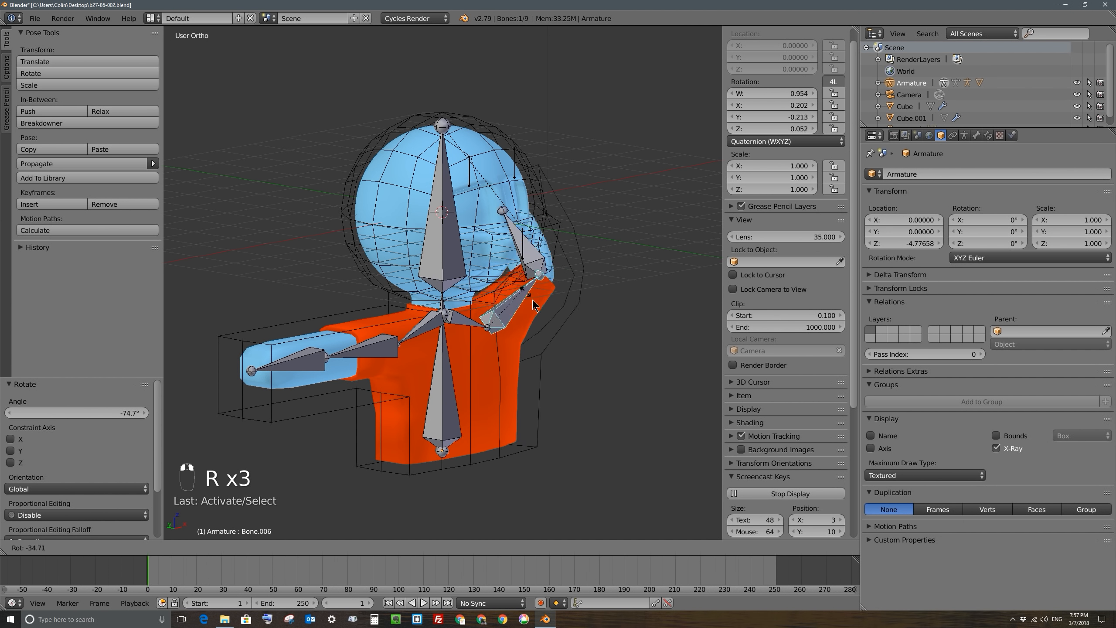
pyautogui.click(543, 291)
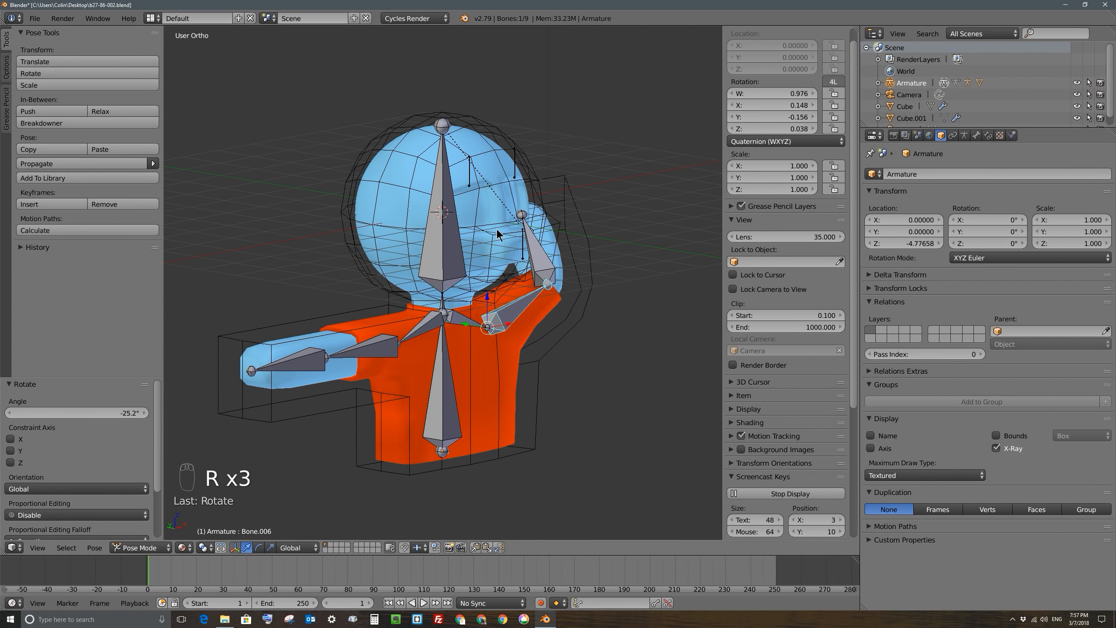
# Step: Test the FaceRig by moving its brow bones and mouth-corner bone to distort the character's face
pyautogui.rightClick(473, 176)
pyautogui.press('r')
pyautogui.rightClick(486, 165)
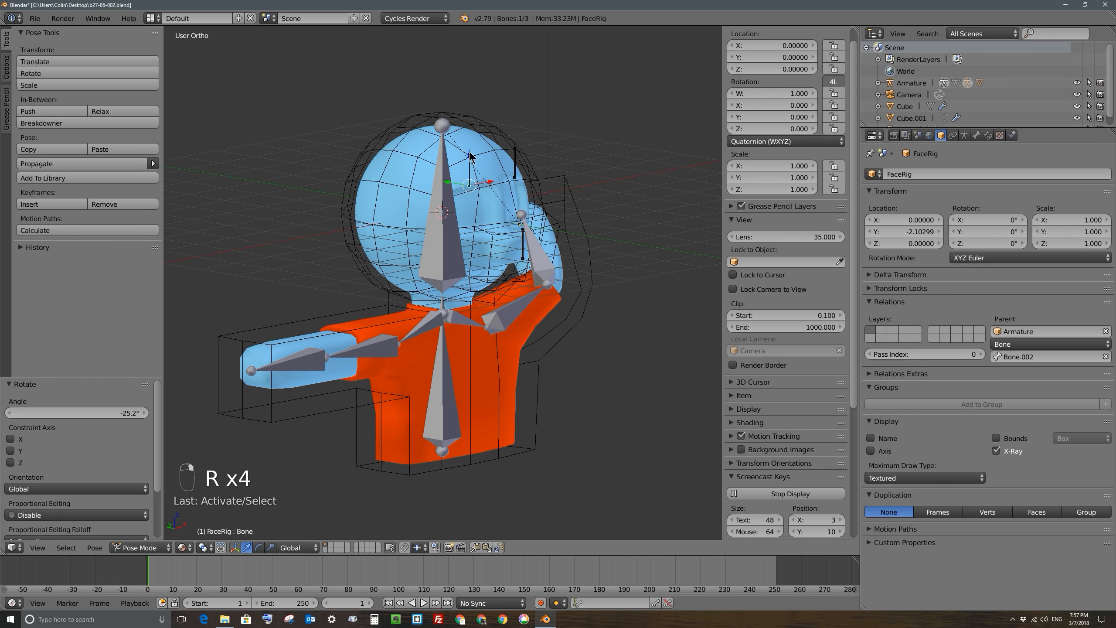
pyautogui.press('g')
pyautogui.click(491, 180)
pyautogui.rightClick(516, 162)
pyautogui.press('g')
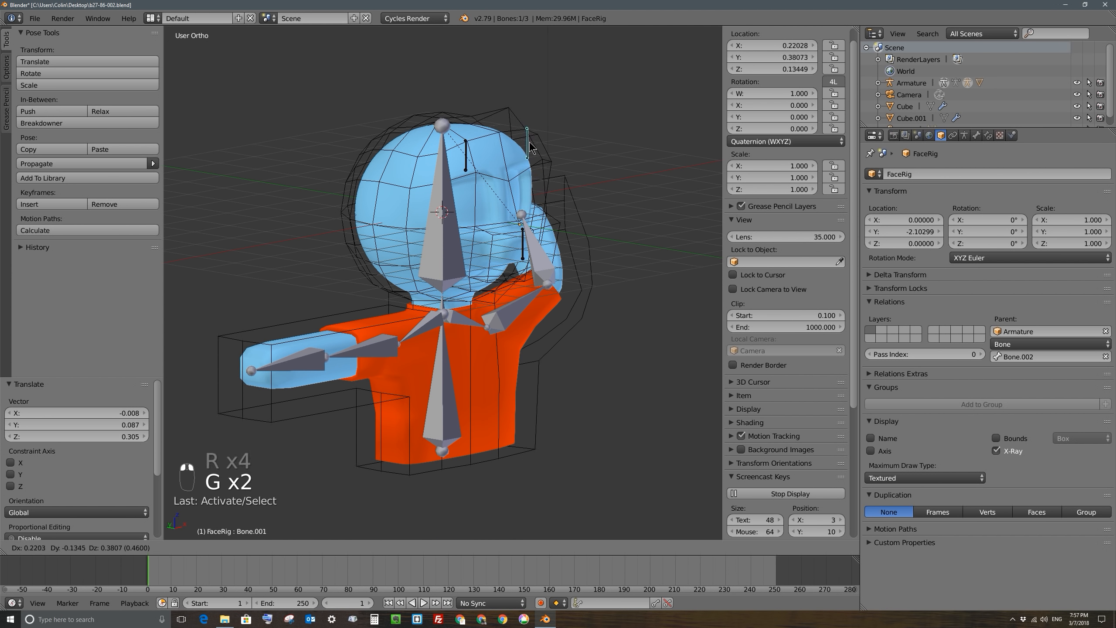
pyautogui.click(525, 137)
pyautogui.rightClick(521, 248)
pyautogui.press('g')
pyautogui.click(573, 249)
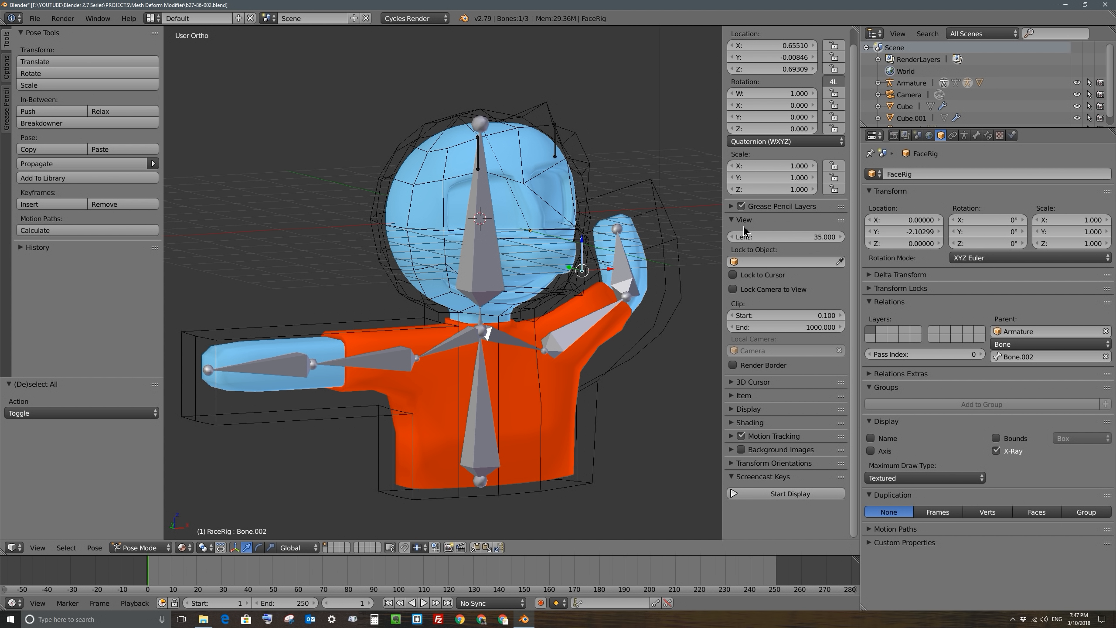
# Step: Render the current frame to inspect how the cage appears in the image, and return to the 3D view
pyautogui.click(894, 136)
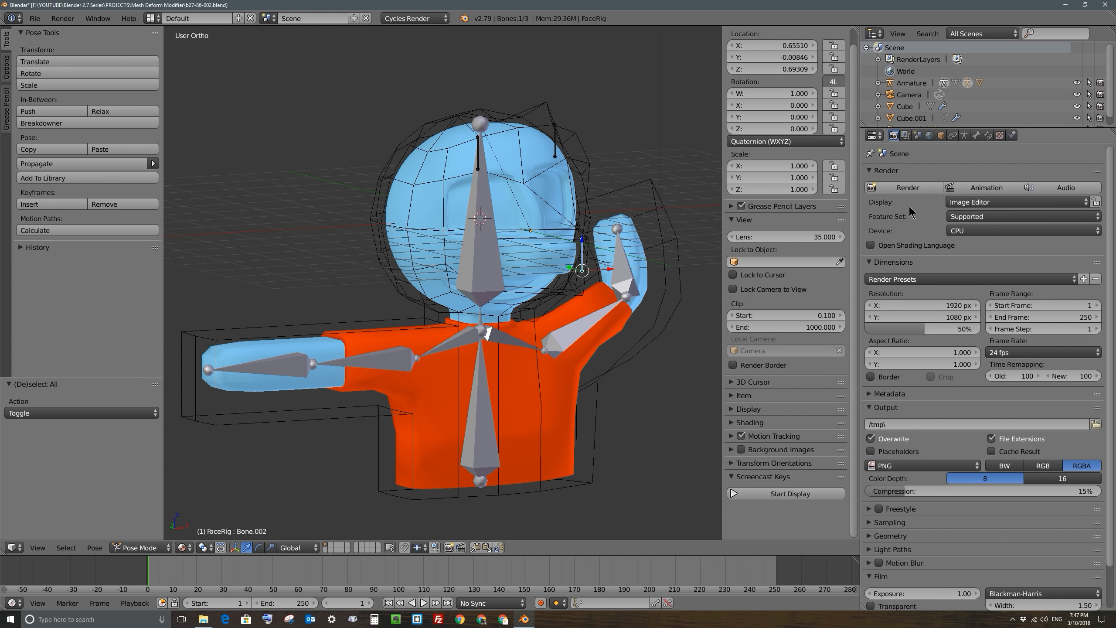
pyautogui.click(907, 187)
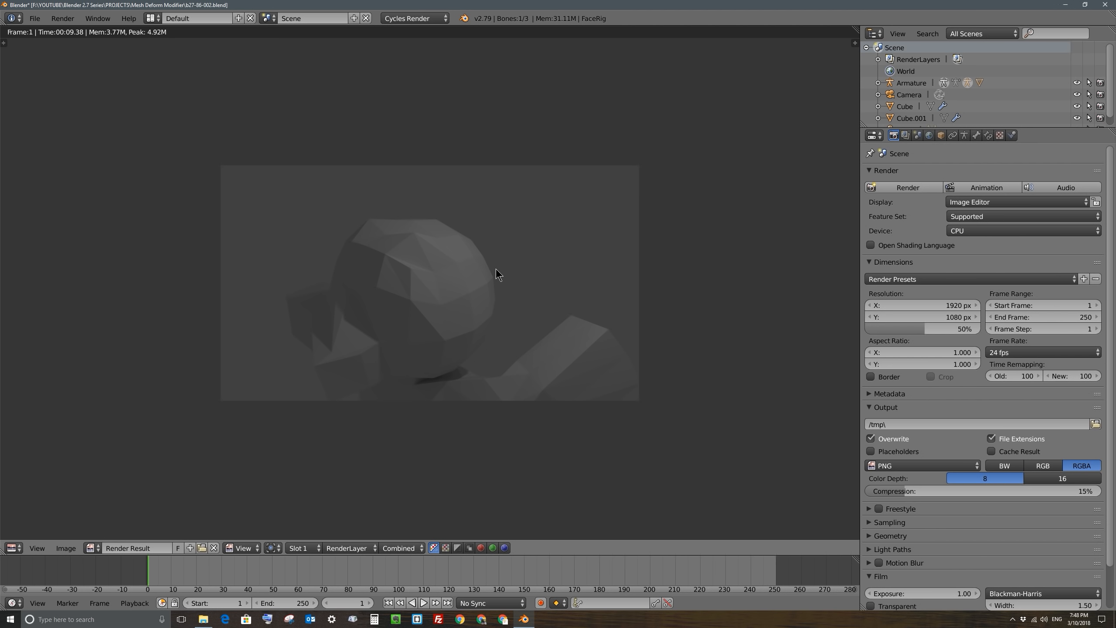
pyautogui.press('Escape')
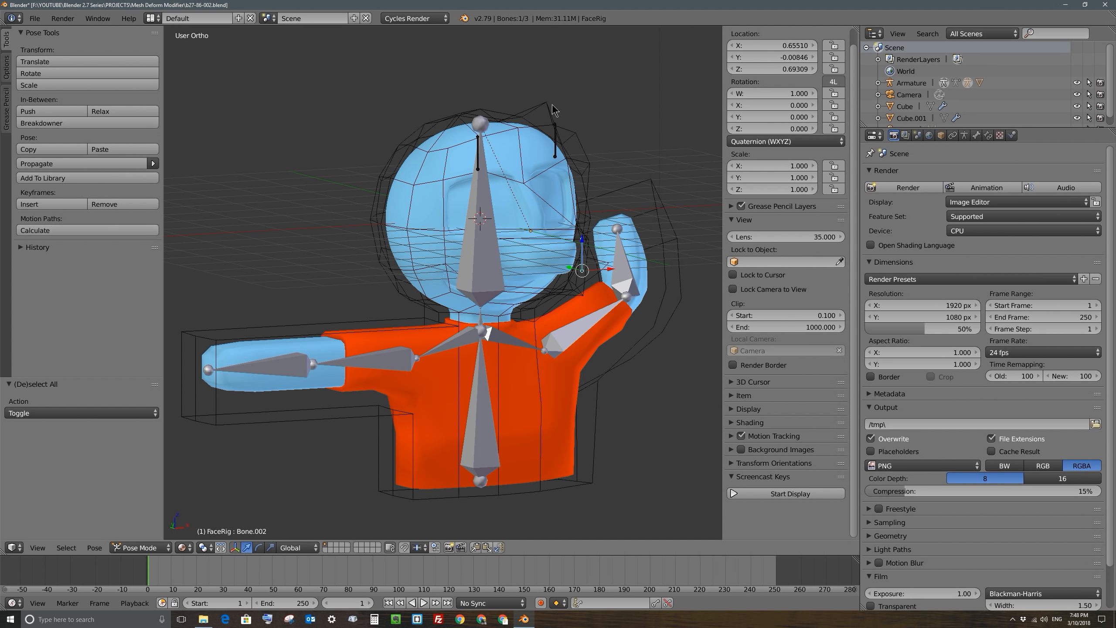
# Step: Try hiding the deformMesh cage in the viewport, and reveal it again
pyautogui.rightClick(544, 110)
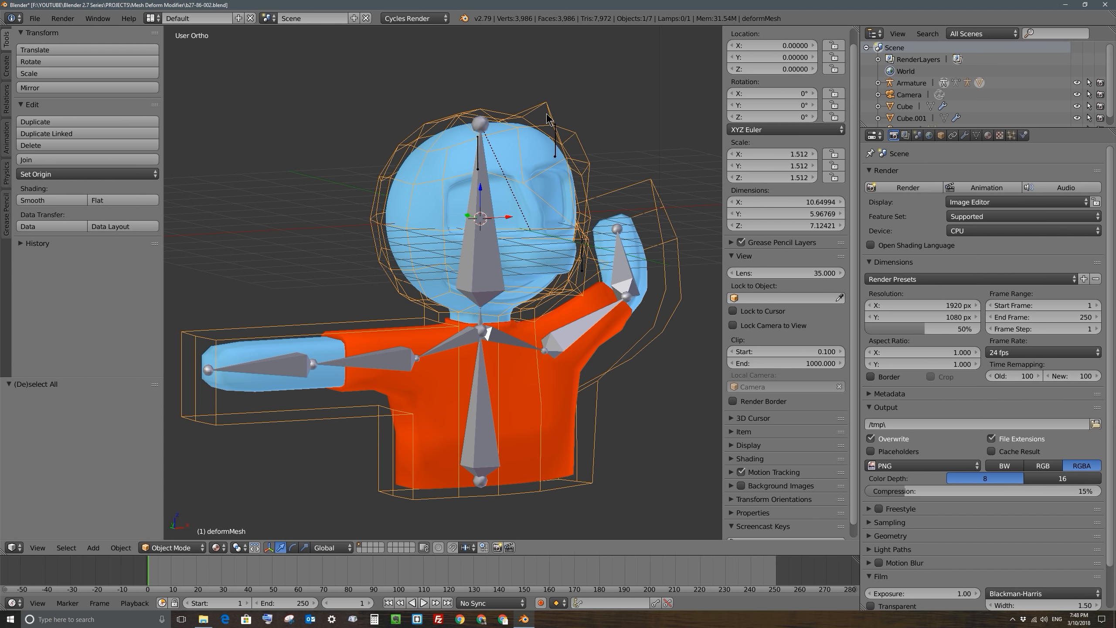
pyautogui.press('h')
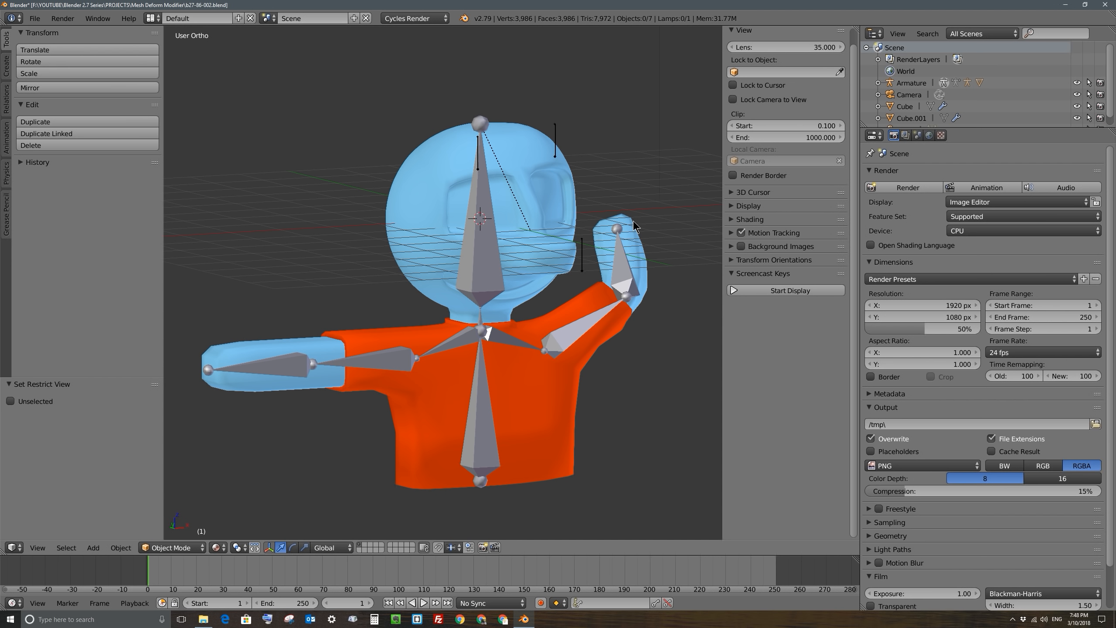
pyautogui.hotkey('alt', 'h')
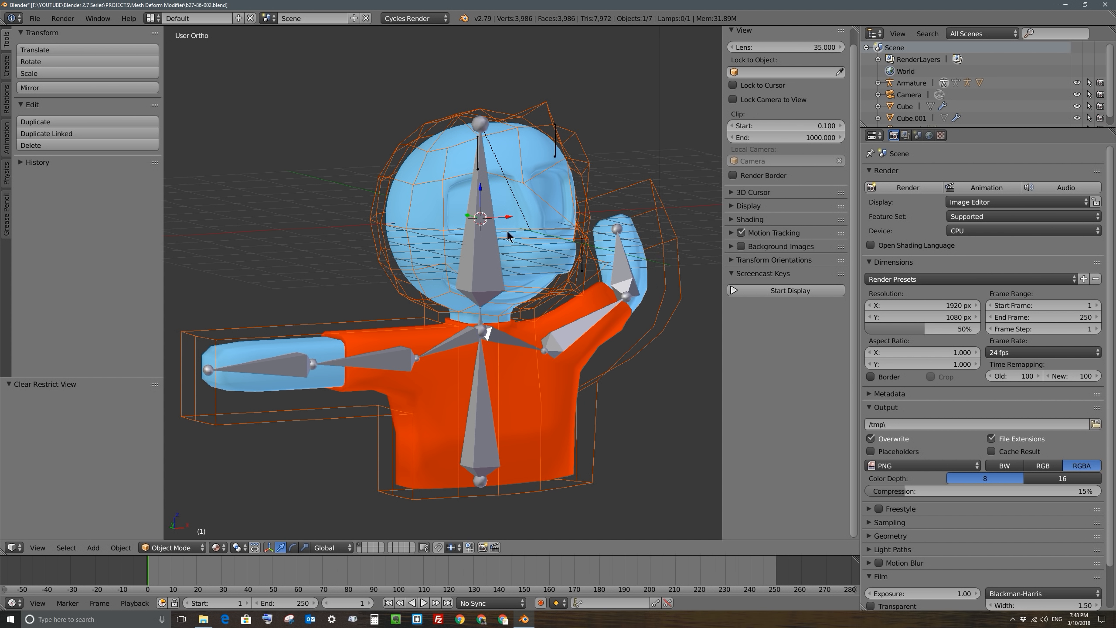
# Step: Disable rendering of the deformMesh cage under Armature in the scene hierarchy, and render a test image
pyautogui.rightClick(521, 120)
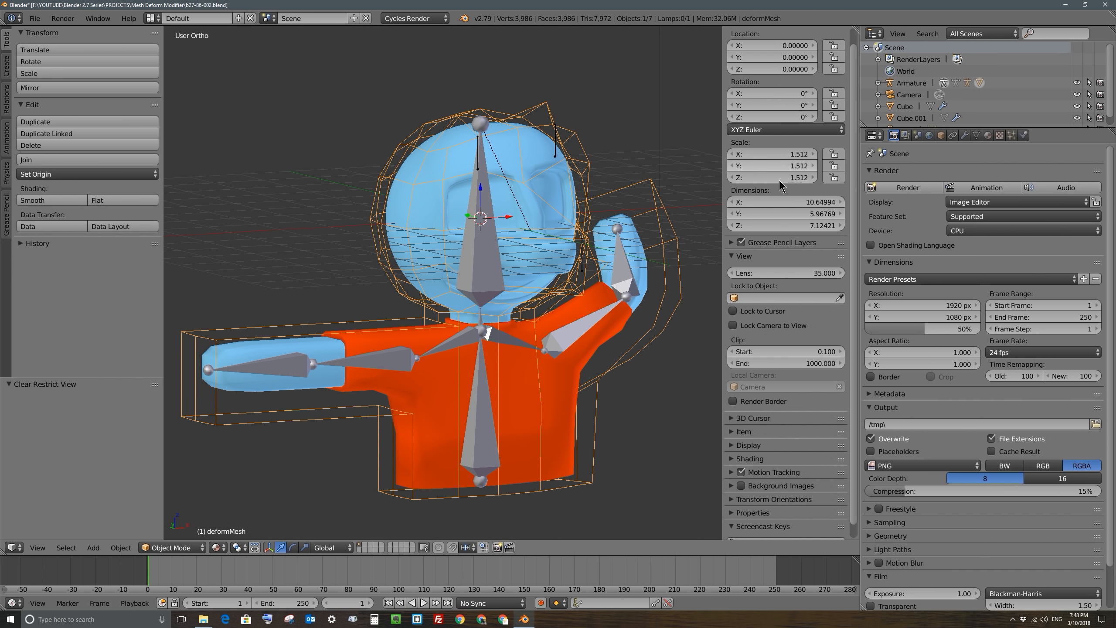
pyautogui.moveTo(931, 127); pyautogui.dragTo(998, 207)
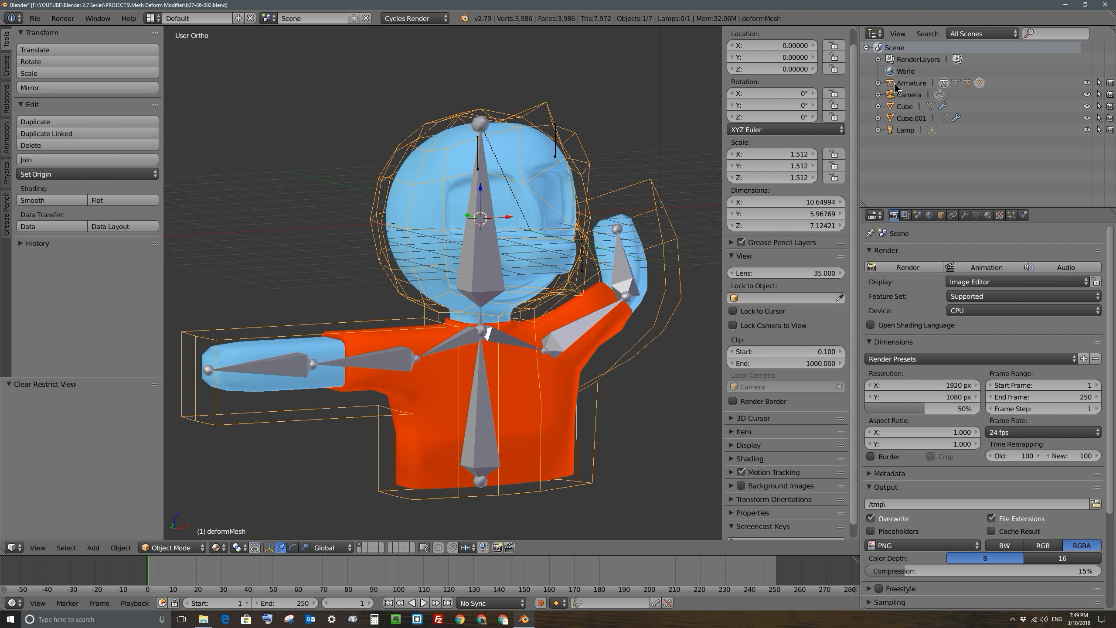
pyautogui.click(878, 83)
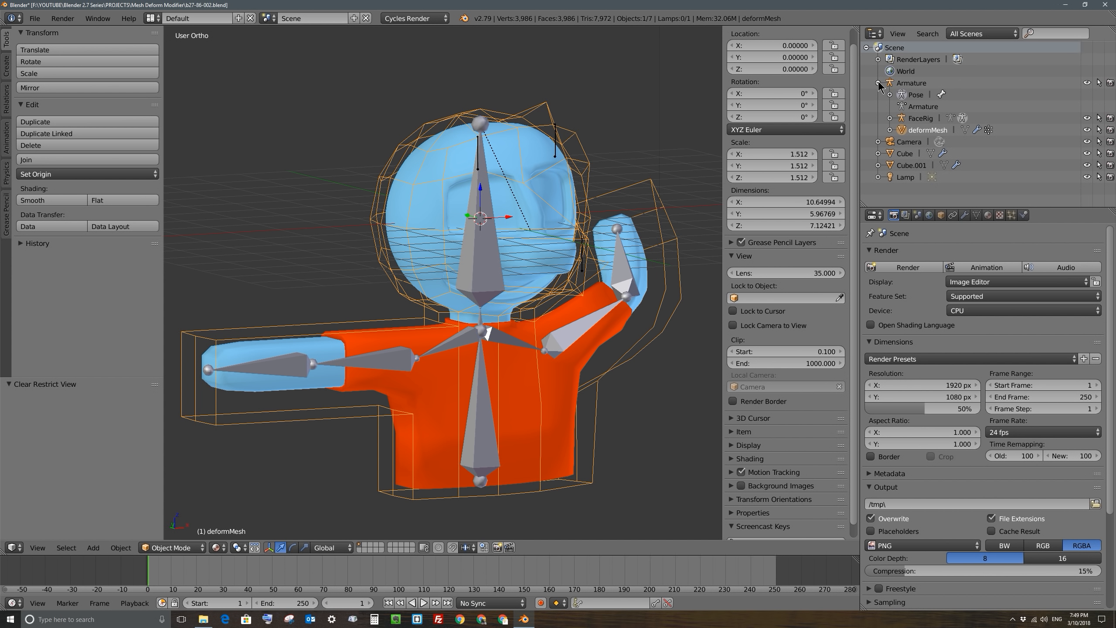
pyautogui.click(1111, 130)
pyautogui.click(918, 269)
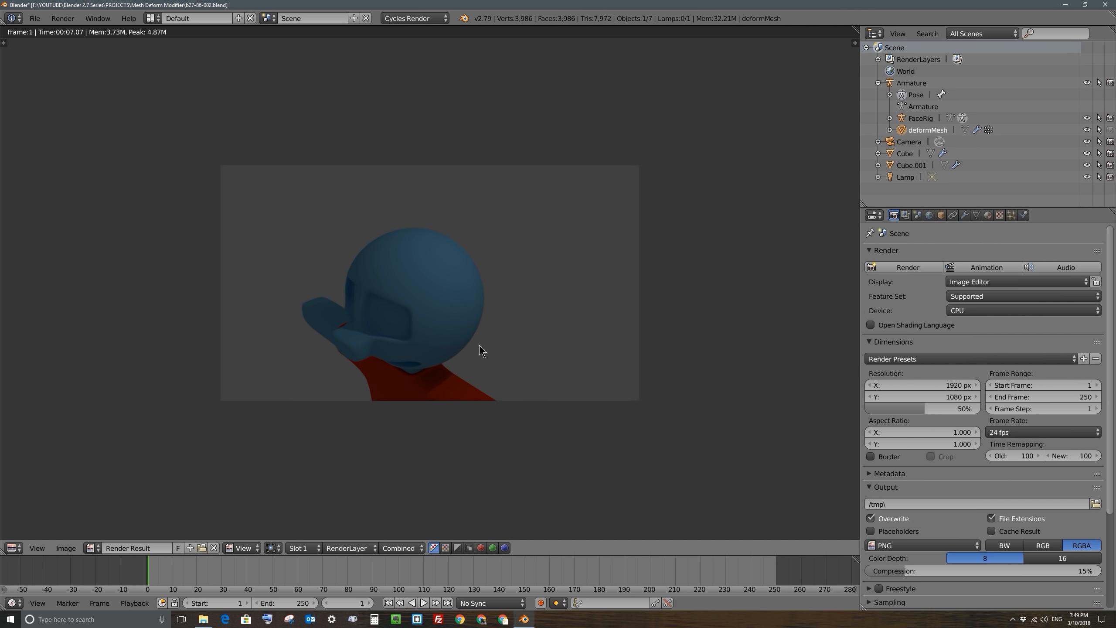
pyautogui.press('Escape')
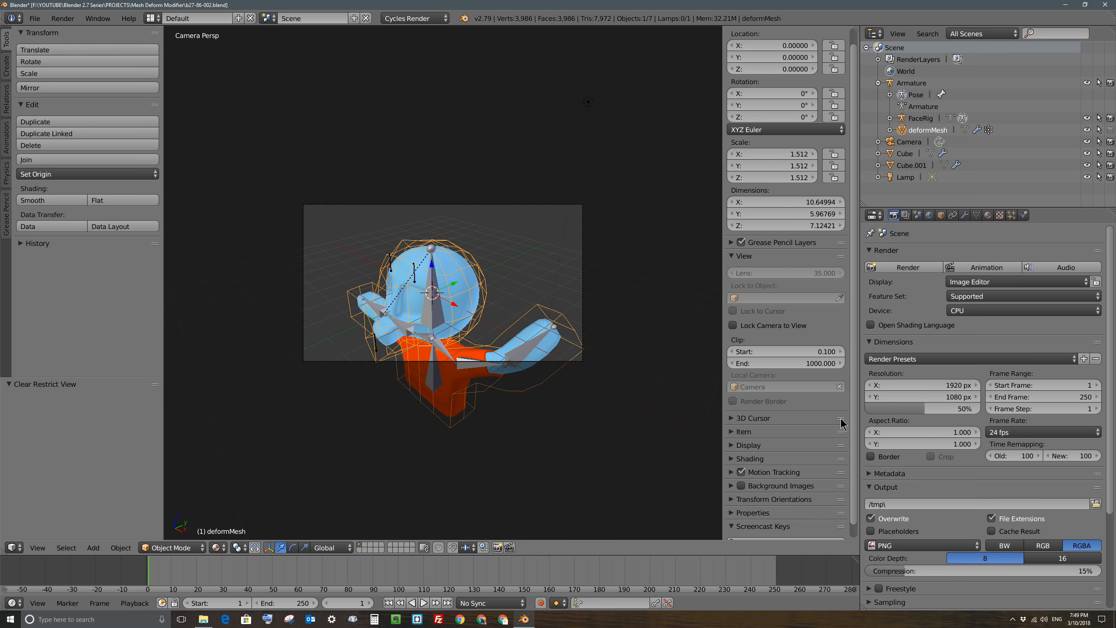
# Step: Lock the camera to the view, reframe the character from the front, and render the image to check it
pyautogui.scroll(-1, 852, 416)
pyautogui.click(757, 529)
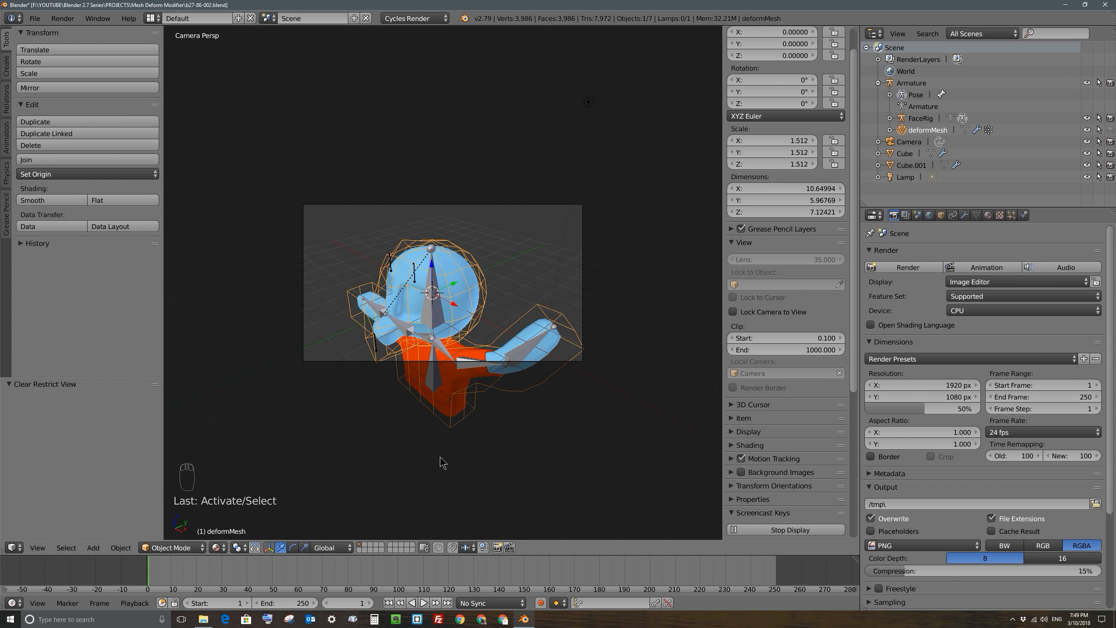
pyautogui.moveTo(441, 318)
pyautogui.keyDown('shift'); pyautogui.mouseDown(button='middle')
pyautogui.moveTo(442, 307)
pyautogui.moveTo(440, 316)
pyautogui.mouseUp(button='middle'); pyautogui.keyUp('shift')
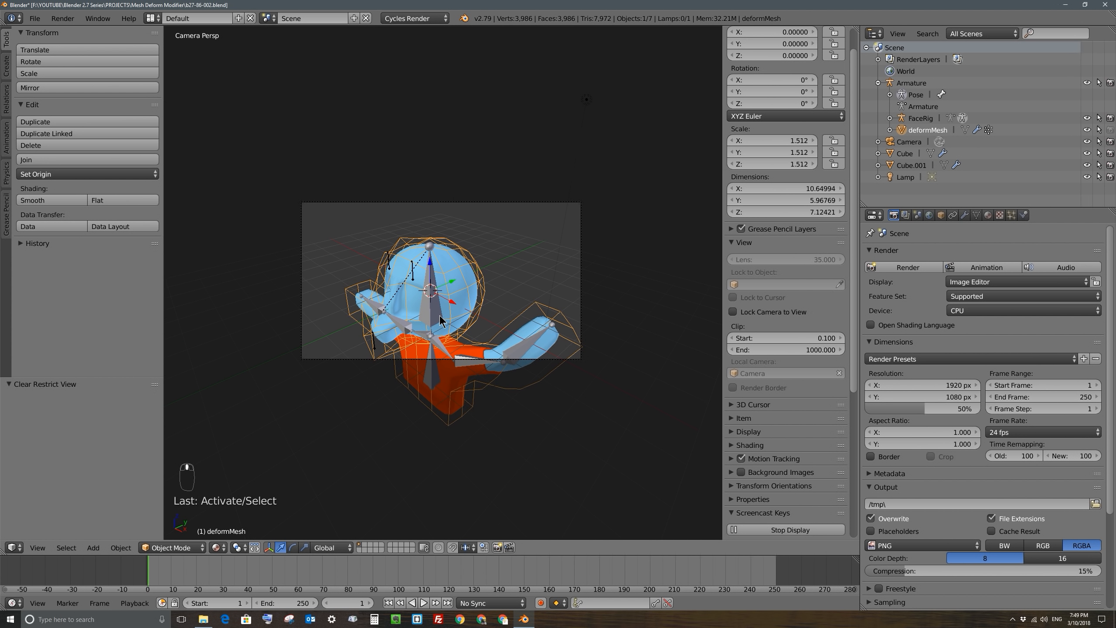
pyautogui.click(733, 312)
pyautogui.moveTo(484, 281); pyautogui.dragTo(501, 279, button='middle')
pyautogui.click(908, 266)
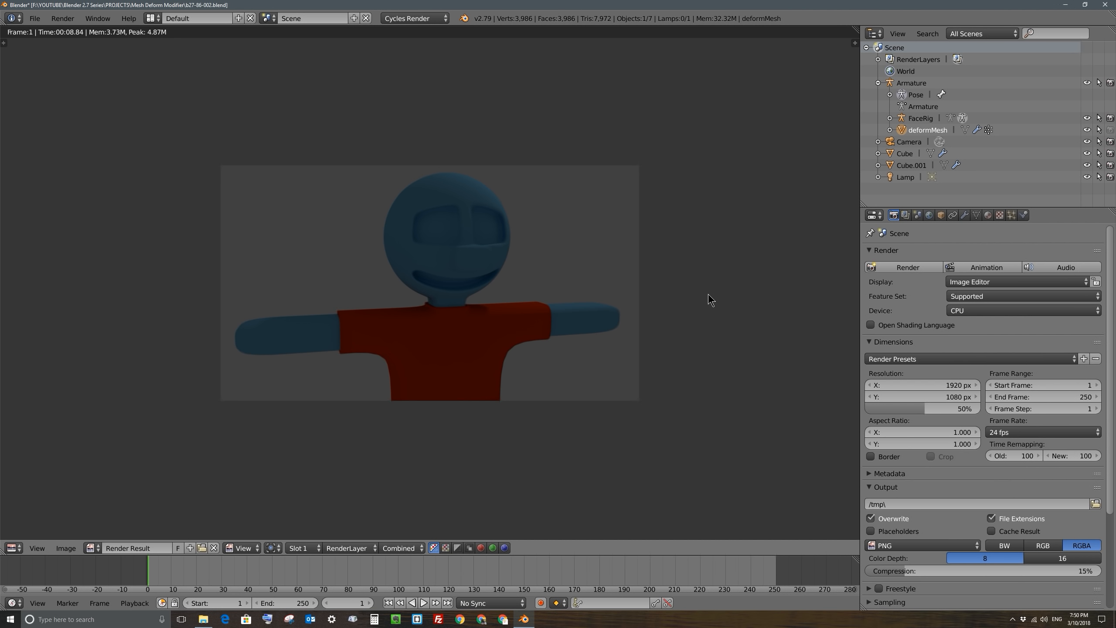
pyautogui.press('Escape')
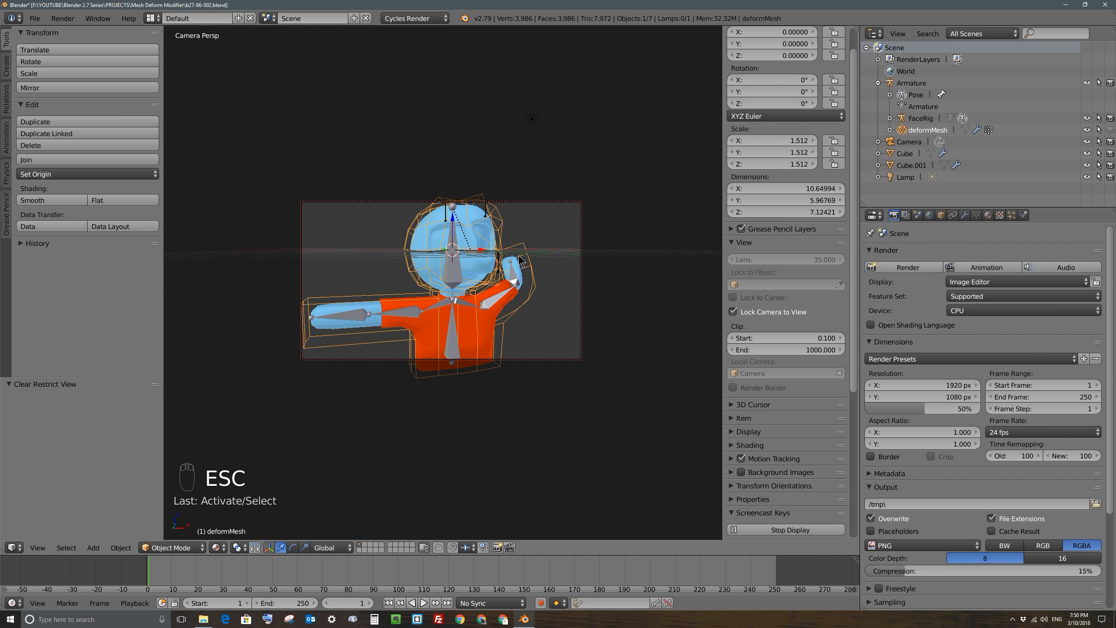
# Step: Unbind the body mesh's MeshDeform modifier and move its Subsurf modifier below MeshDeform
pyautogui.rightClick(476, 238)
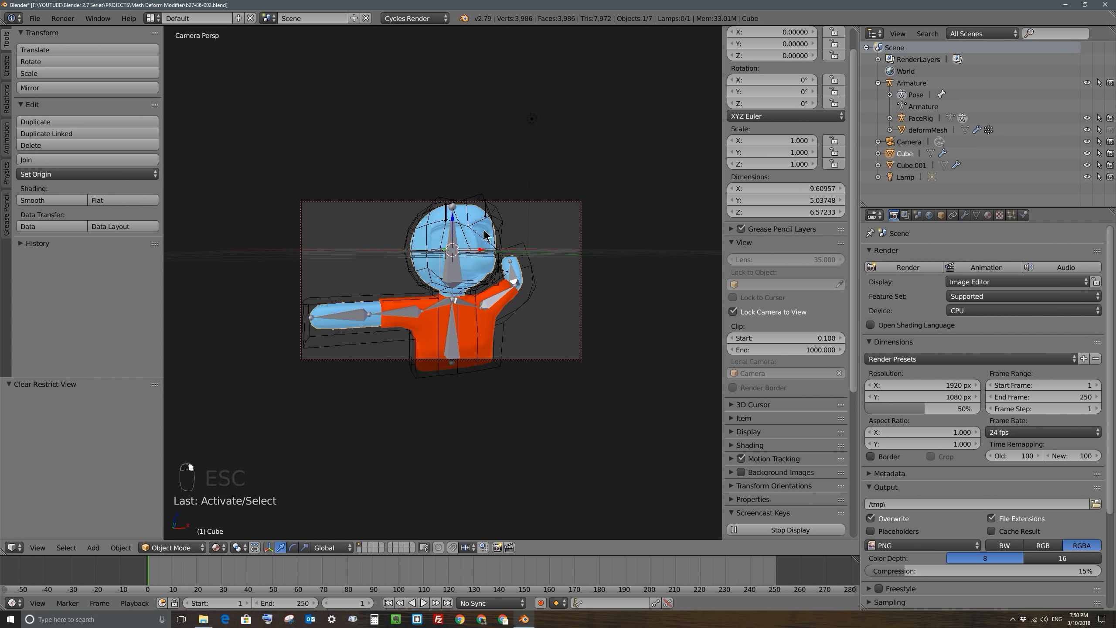
pyautogui.click(965, 215)
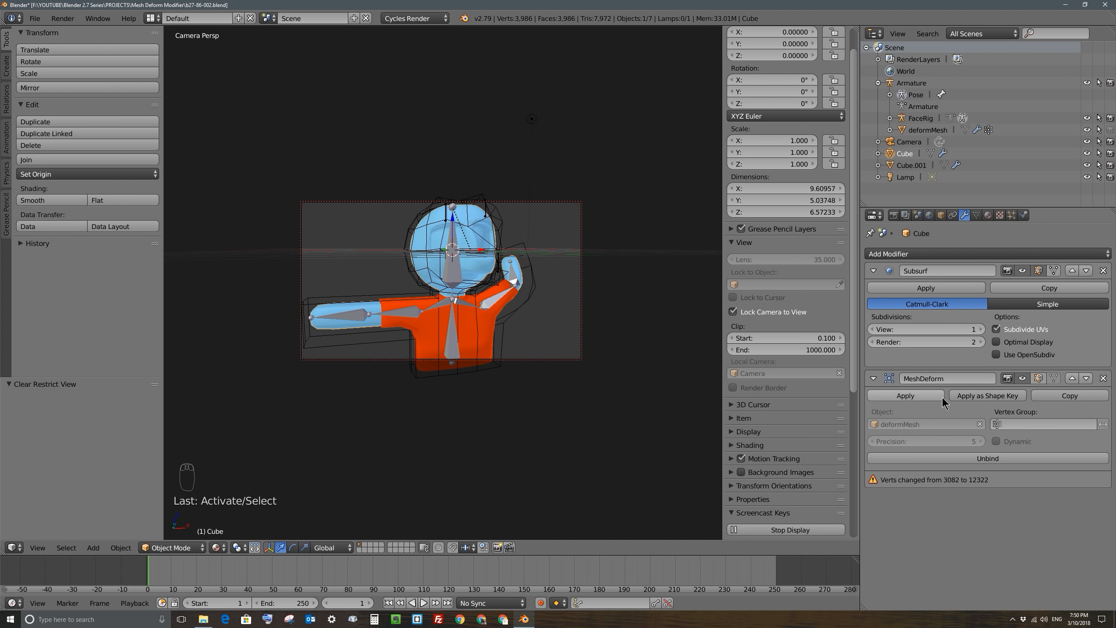
pyautogui.click(988, 460)
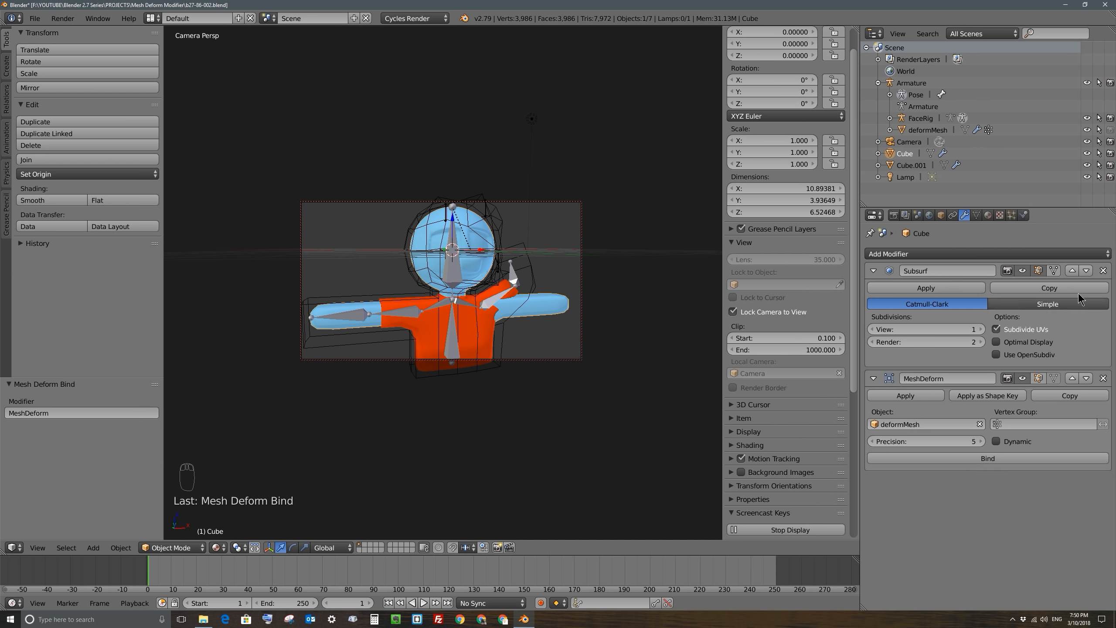
pyautogui.click(1086, 271)
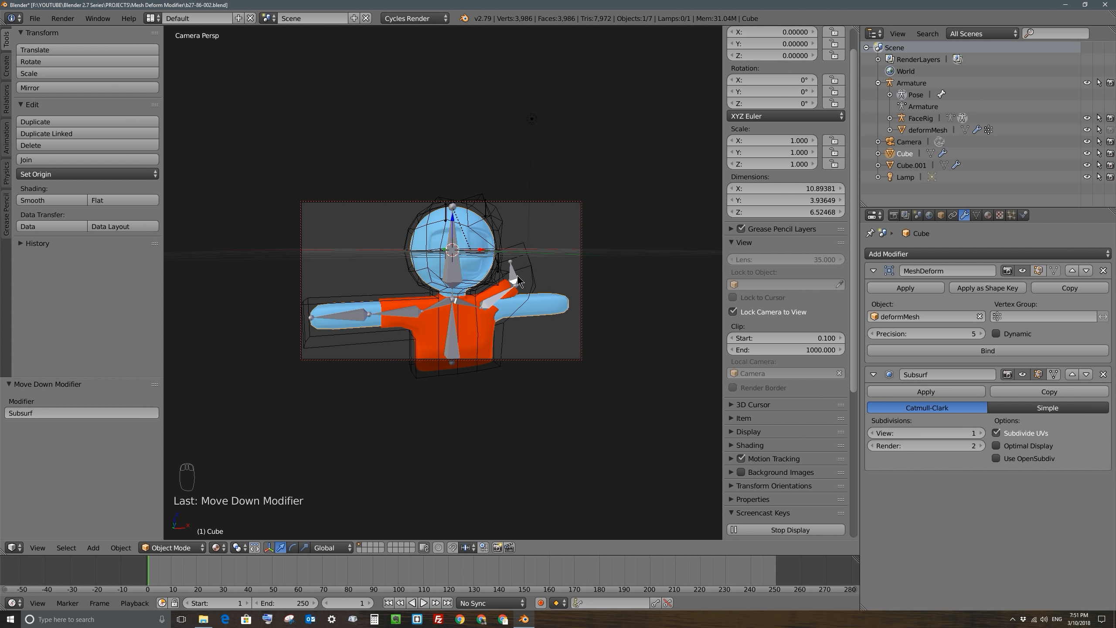
# Step: Clear the pose rotation, location and scale of all bones in the body armature
pyautogui.rightClick(517, 276)
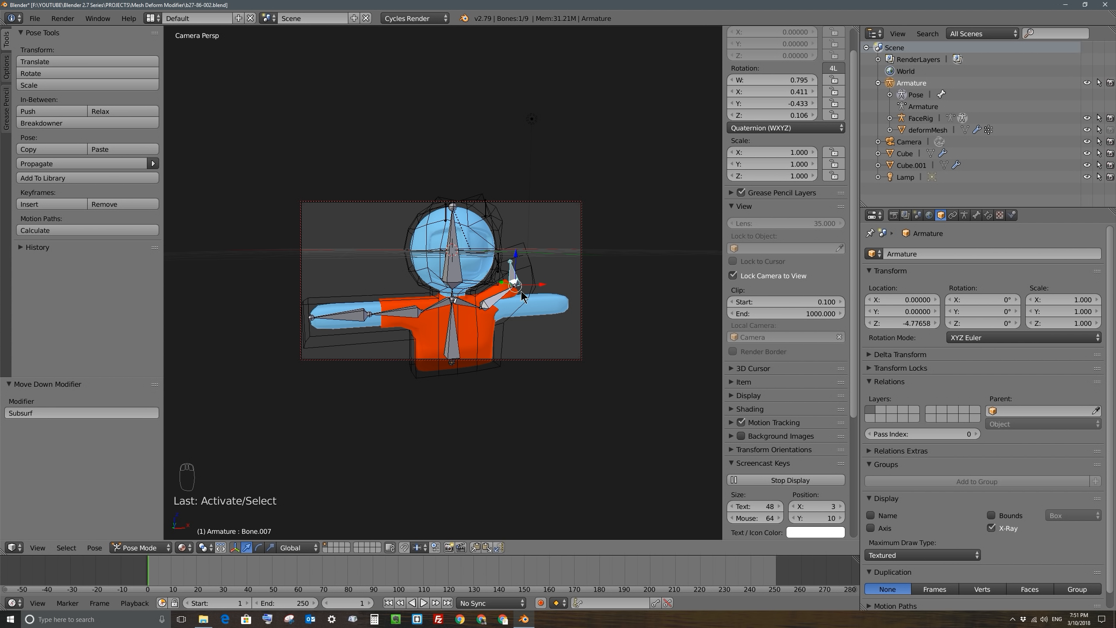
pyautogui.press('a')
pyautogui.press('a')
pyautogui.press('a')
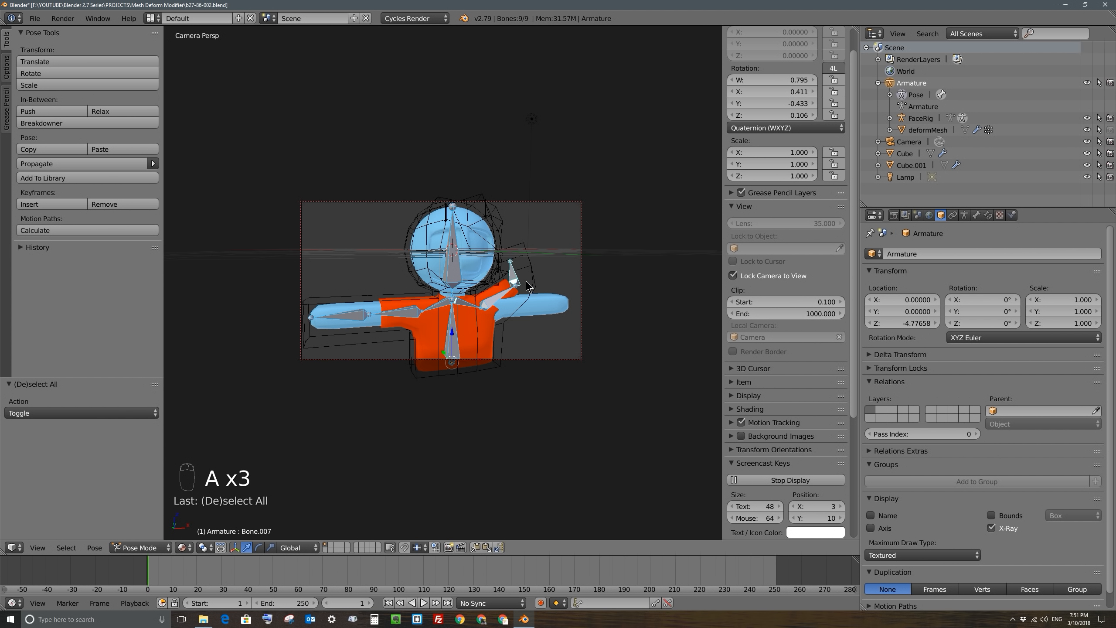
pyautogui.hotkey('alt', 'r')
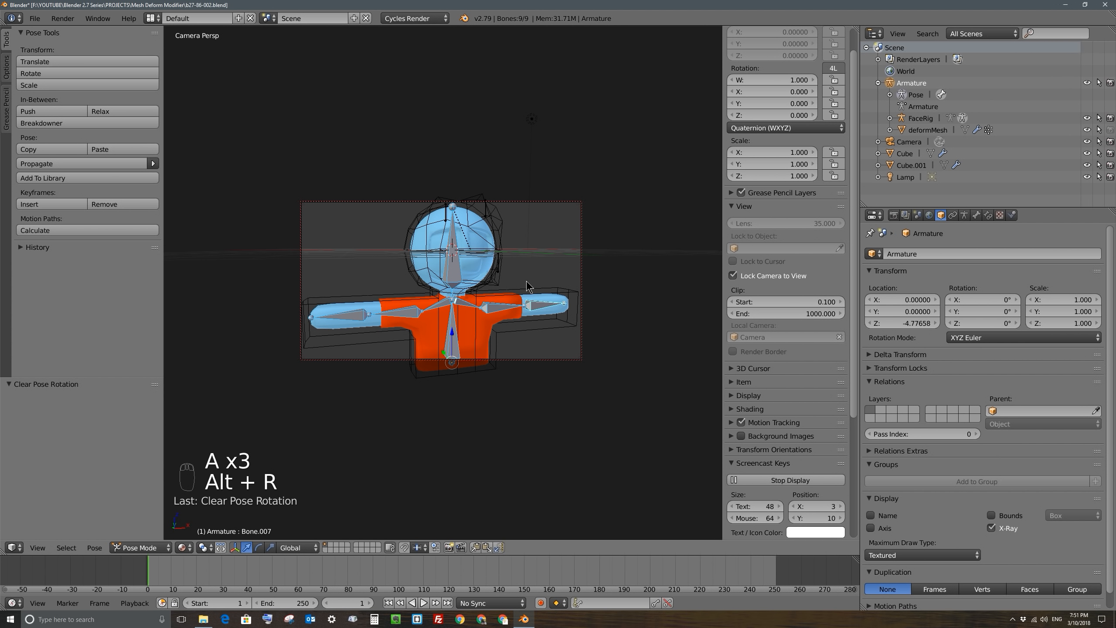
pyautogui.hotkey('alt', 'g')
pyautogui.hotkey('alt', 's')
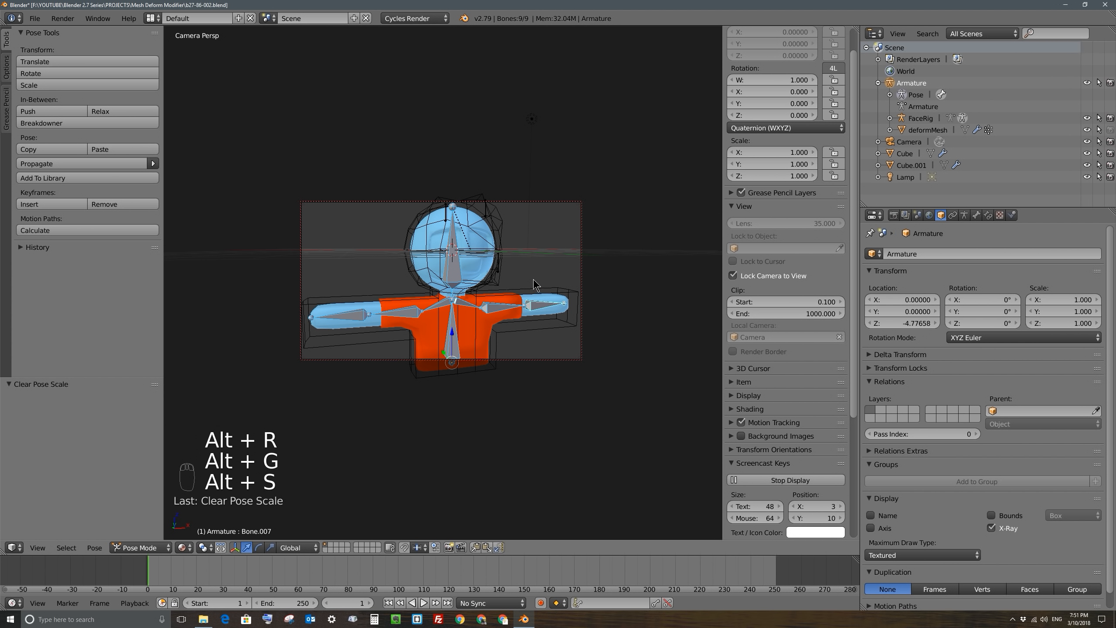
# Step: Clear the pose rotation, location and scale of all three FaceRig bones
pyautogui.rightClick(497, 252)
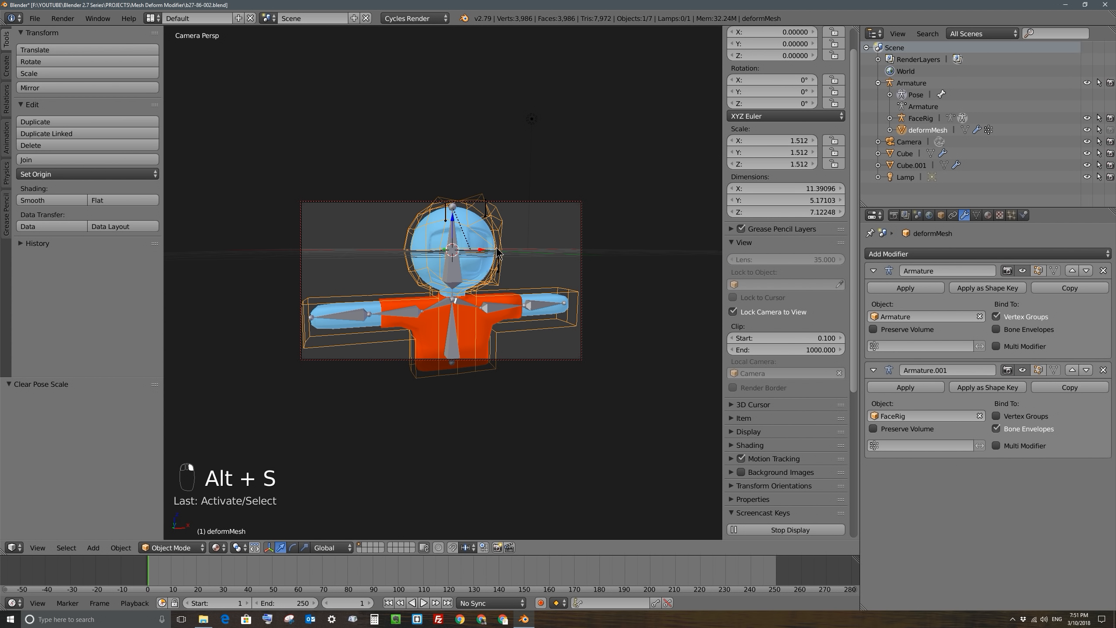
pyautogui.rightClick(498, 262)
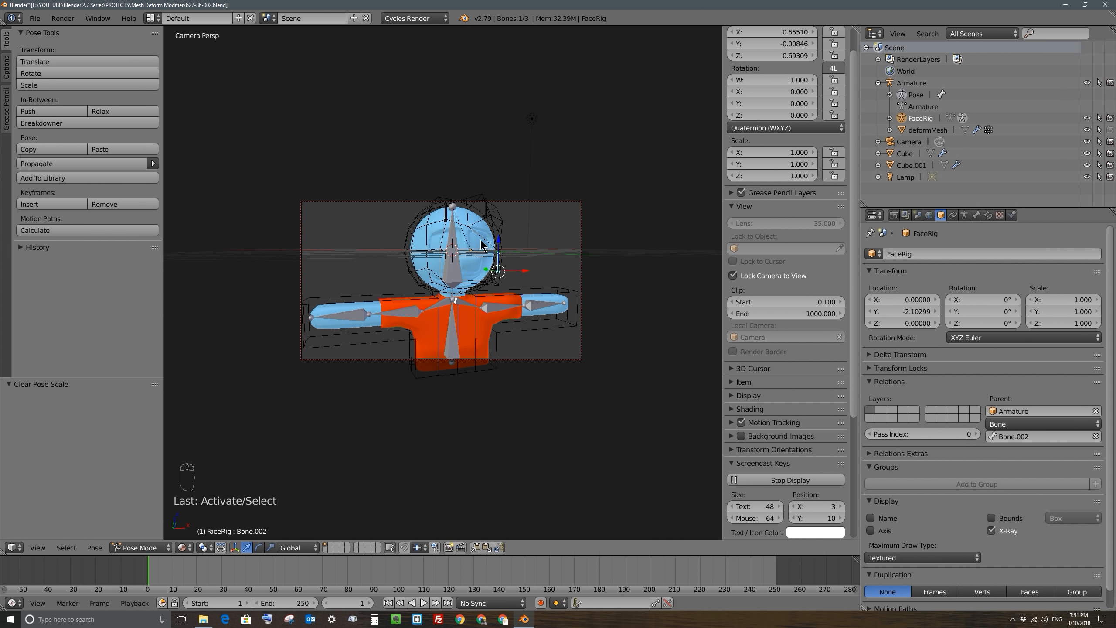
pyautogui.press('KP_0')
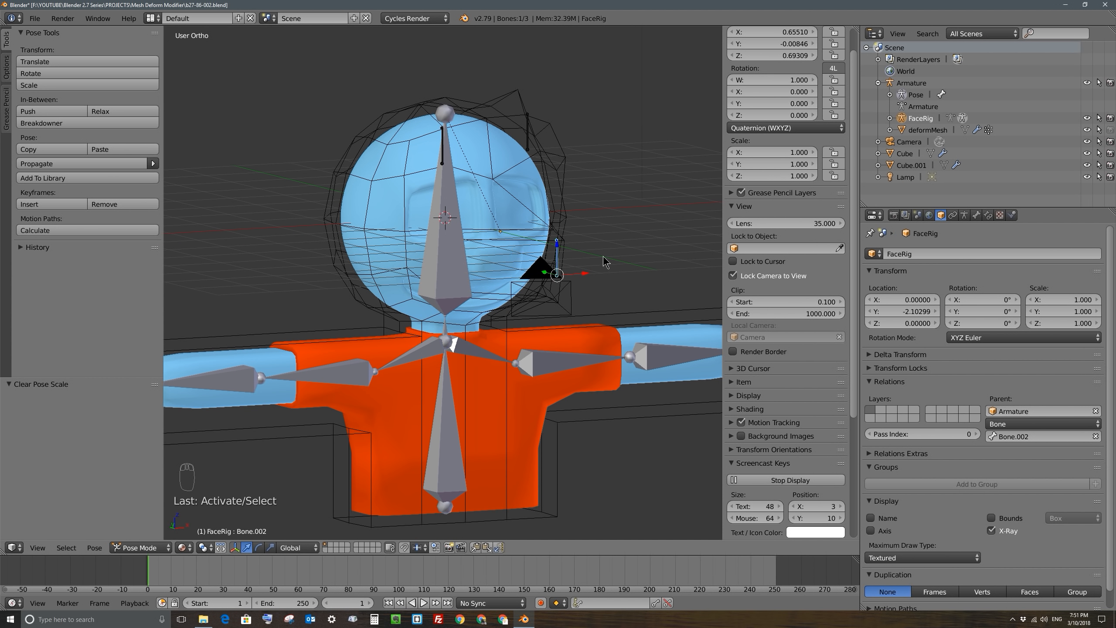
pyautogui.press('a')
pyautogui.press('a')
pyautogui.press('a')
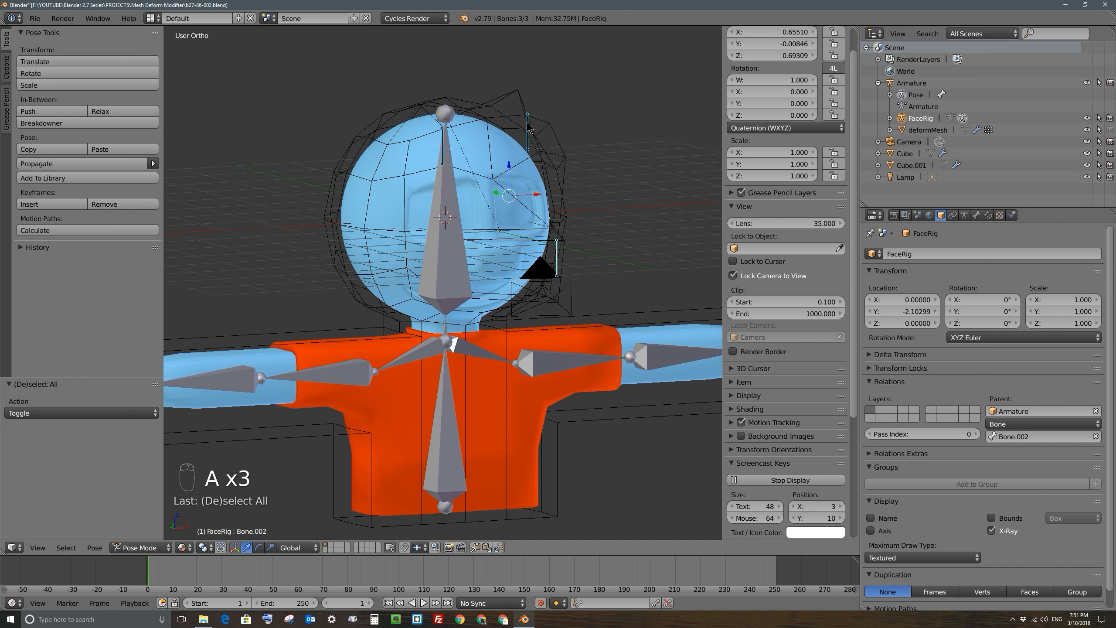
pyautogui.hotkey('alt', 'r')
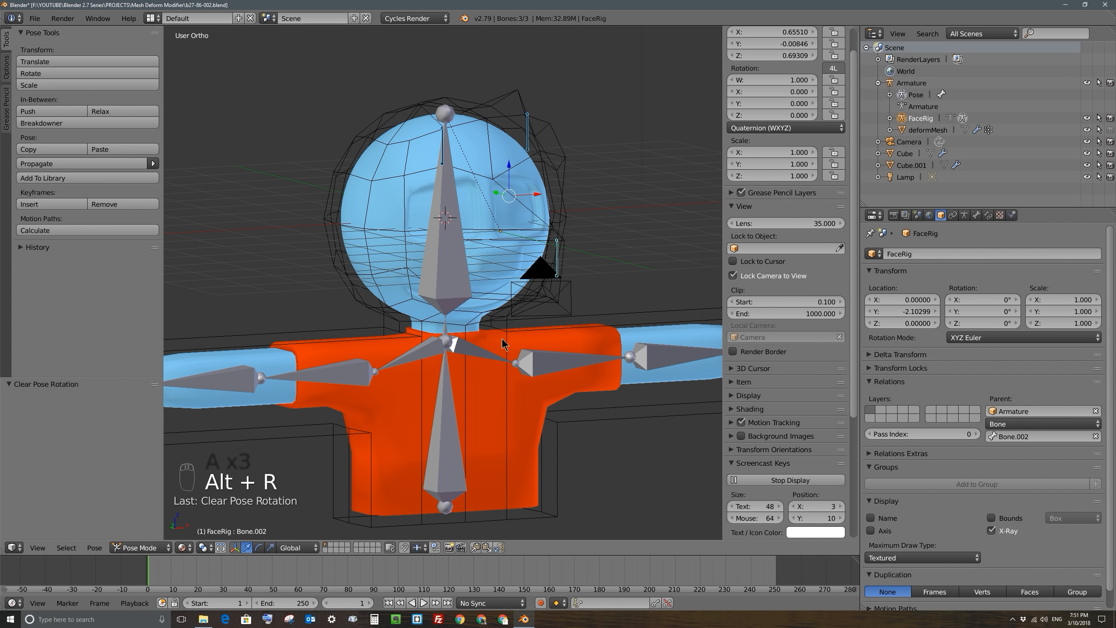
pyautogui.hotkey('alt', 'g')
pyautogui.hotkey('alt', 's')
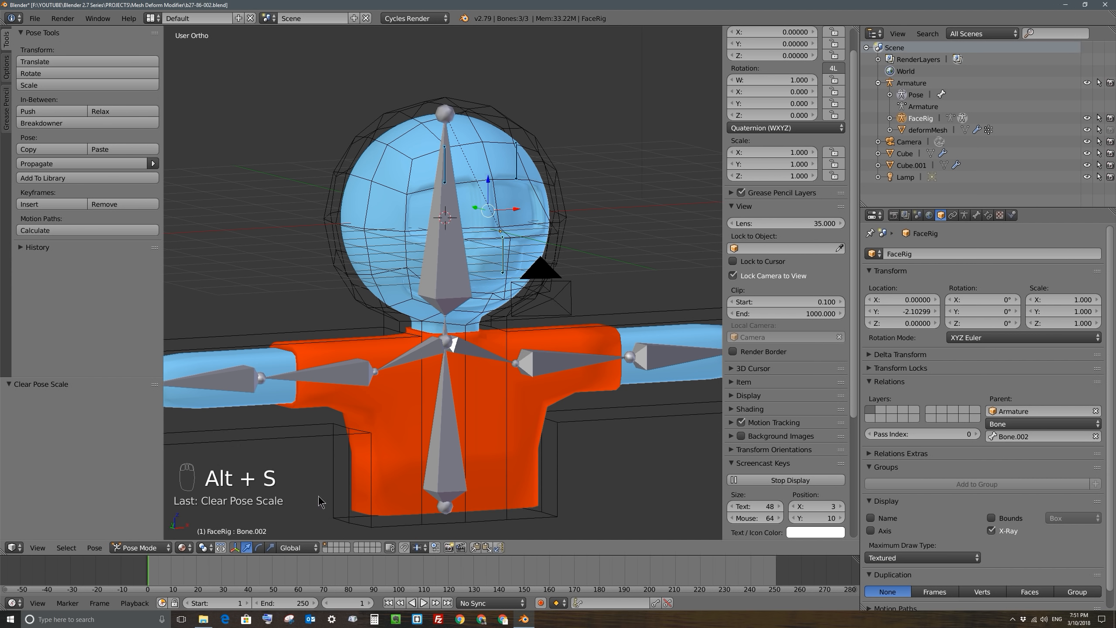
# Step: Select the blue body mesh and bind its MeshDeform modifier to the deformMesh cage again
pyautogui.rightClick(692, 334)
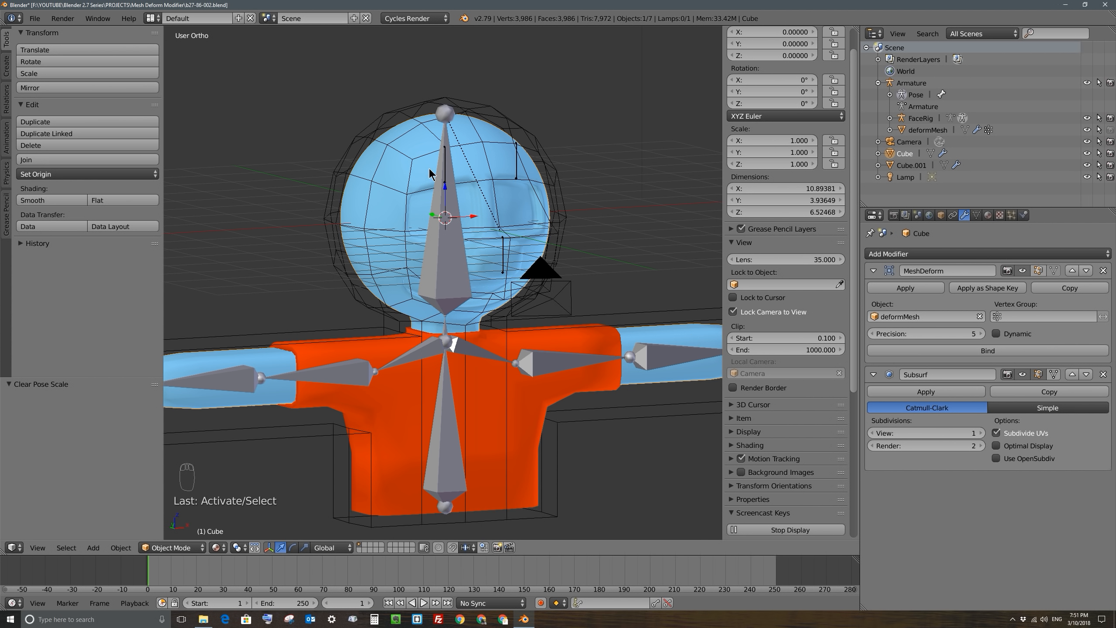
pyautogui.rightClick(482, 108)
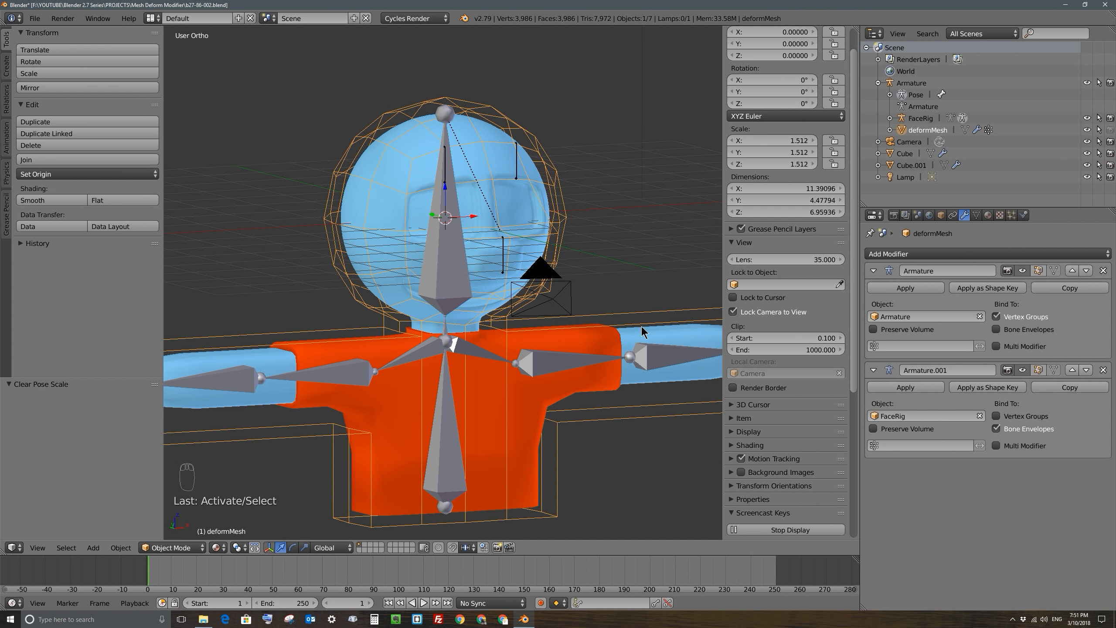
pyautogui.rightClick(669, 340)
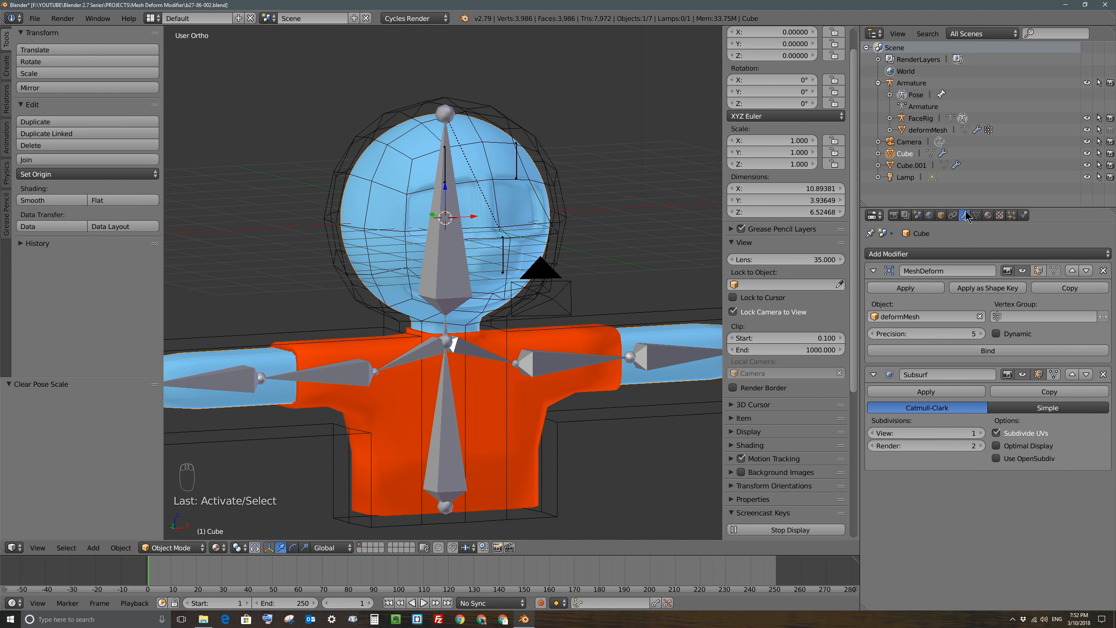
pyautogui.click(997, 351)
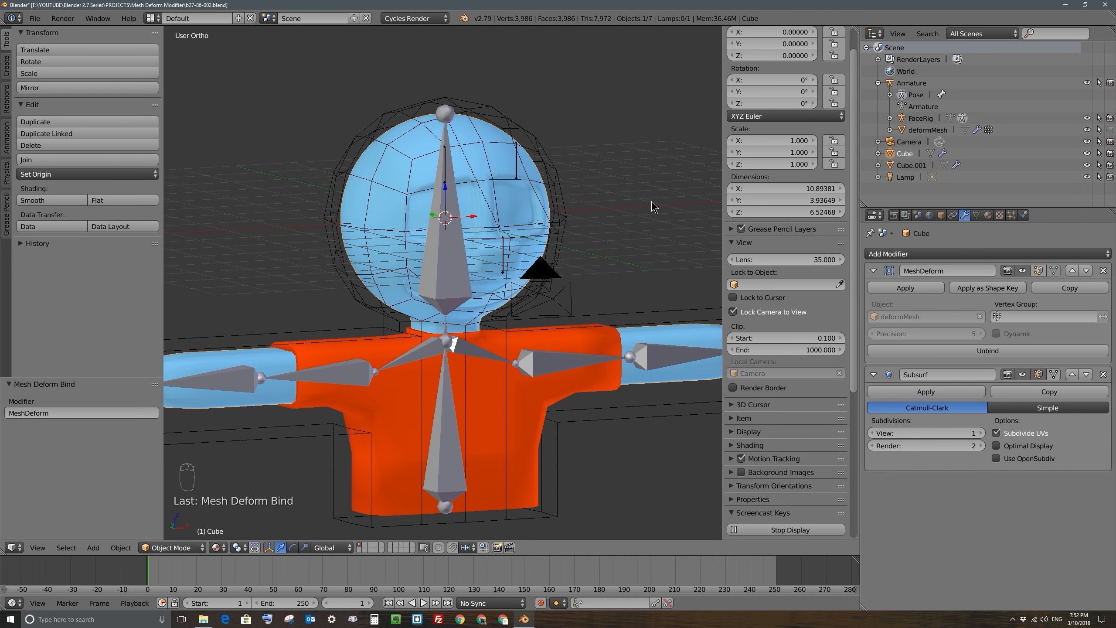
# Step: Unbind the shirt's MeshDeform modifier, move it above Solidify and Subsurf to the top of the stack, and bind it again
pyautogui.rightClick(607, 343)
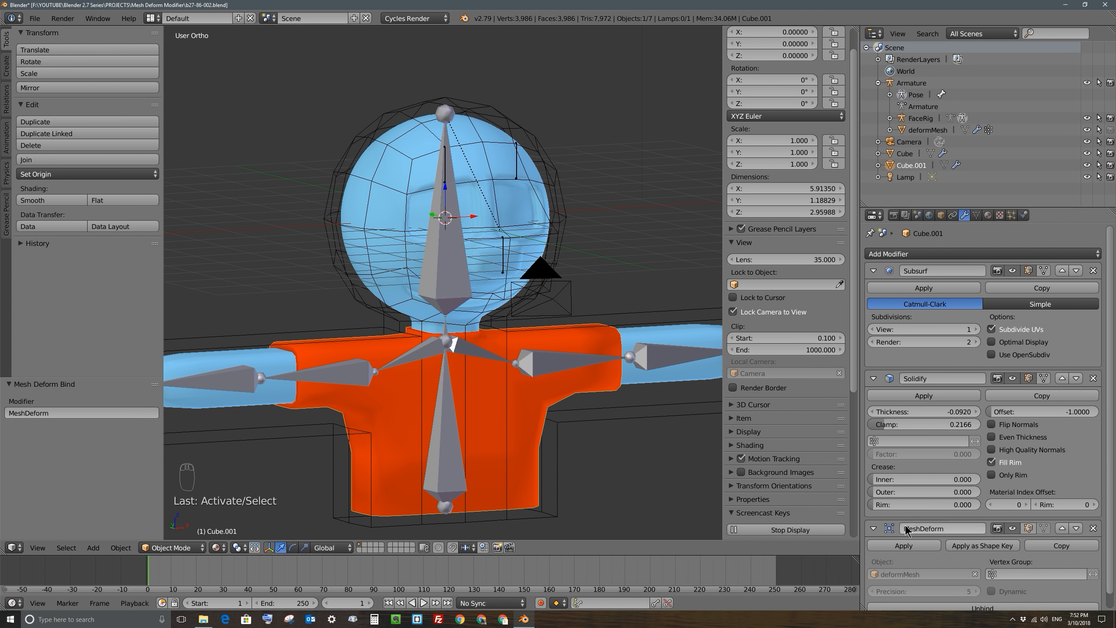
pyautogui.moveTo(947, 206); pyautogui.dragTo(947, 126)
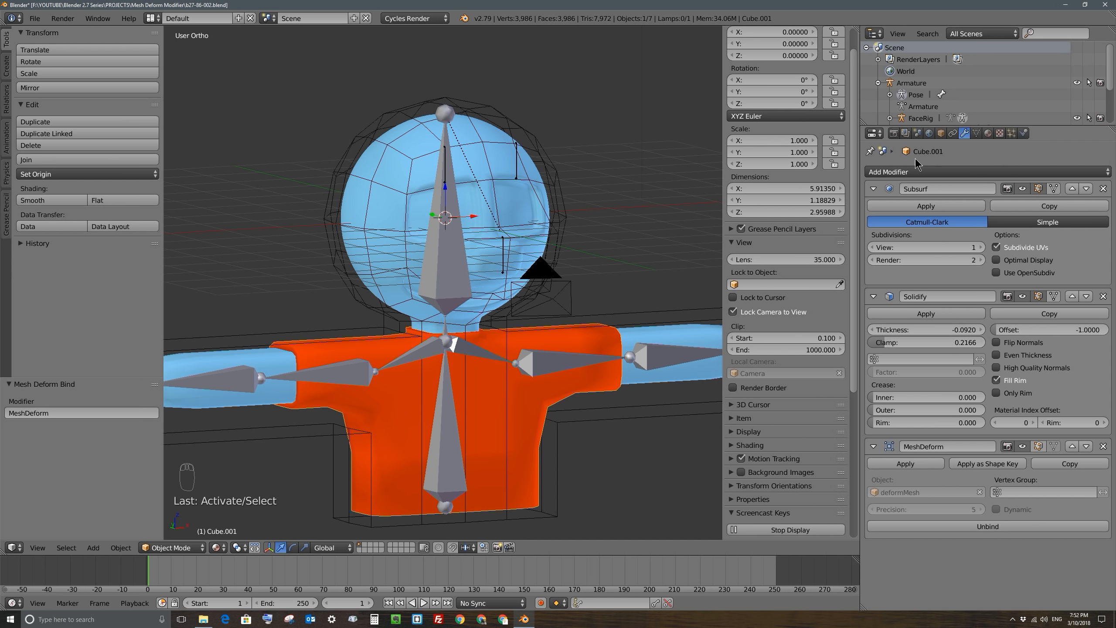
pyautogui.click(1003, 527)
pyautogui.click(1072, 447)
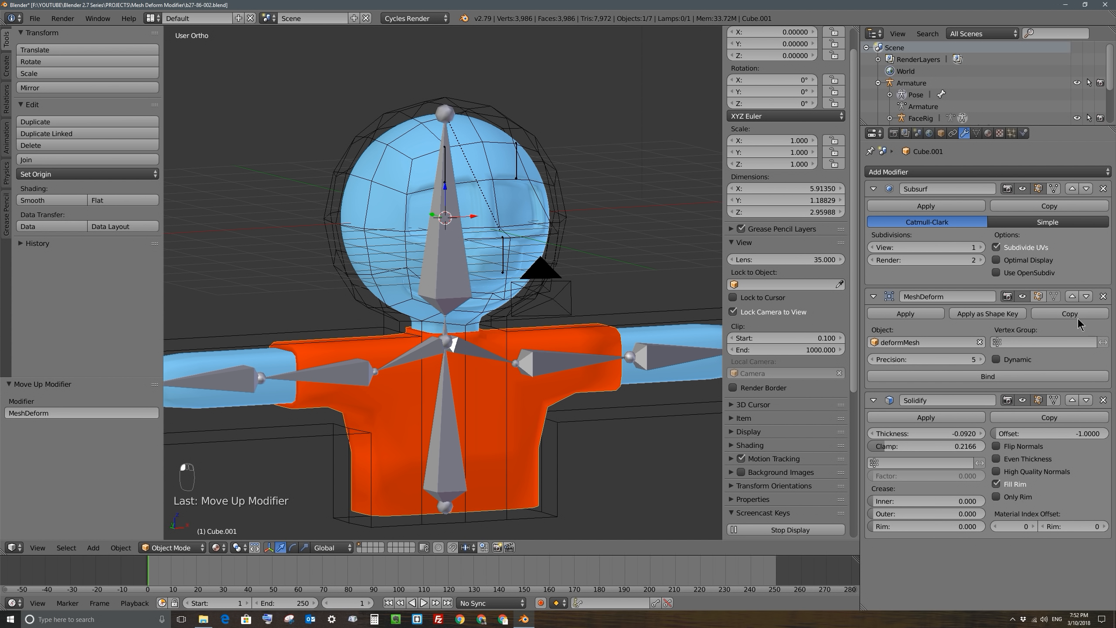
pyautogui.click(1072, 297)
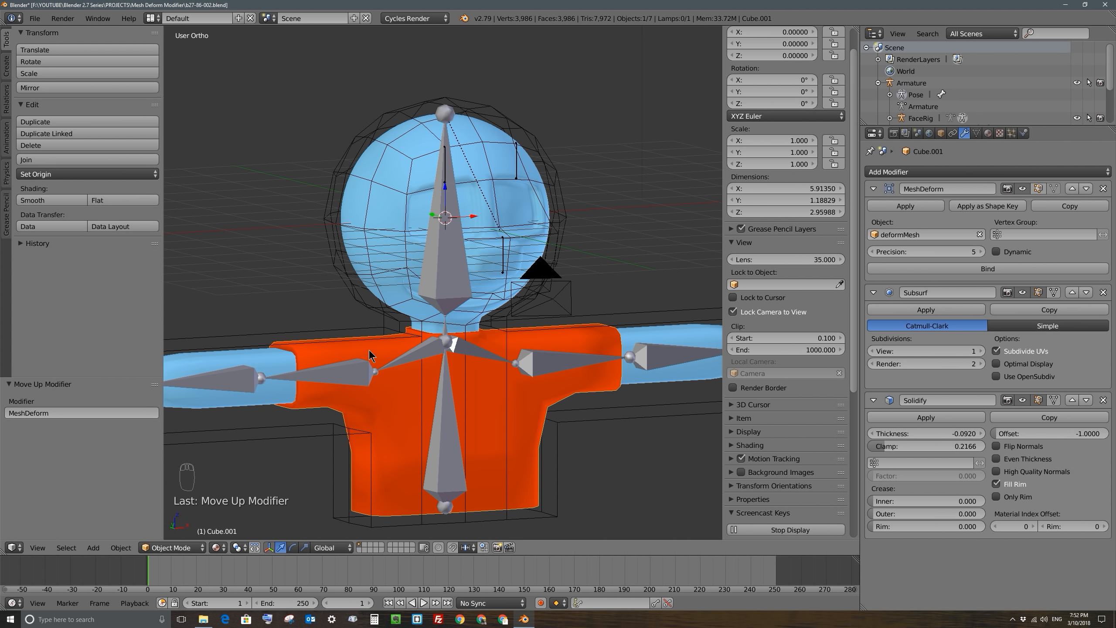
pyautogui.click(1005, 269)
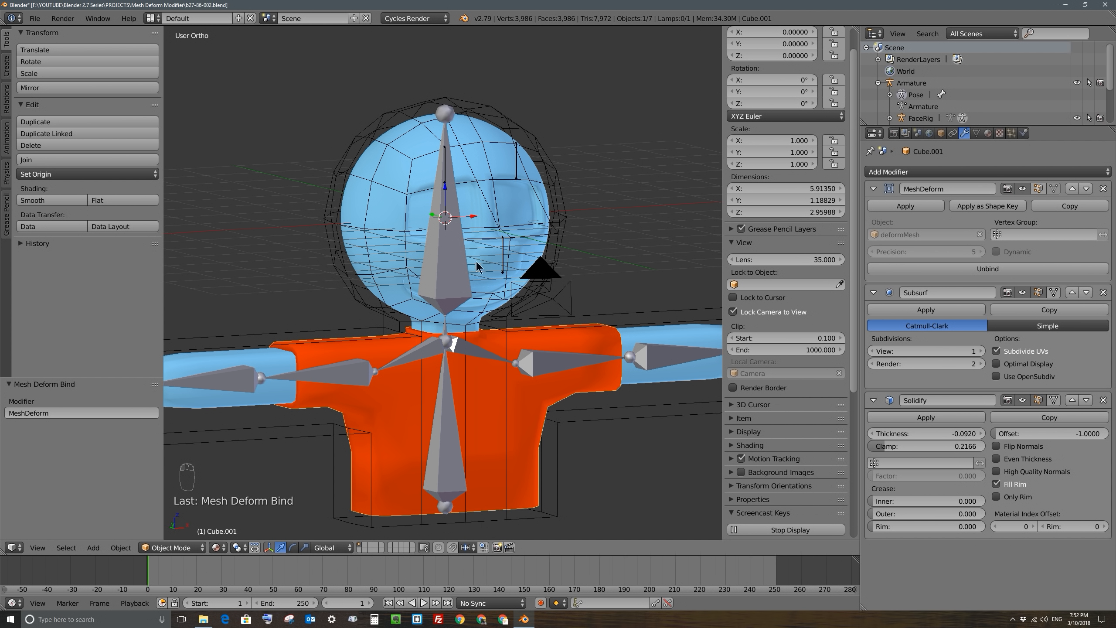
# Step: Tilt the head bone sideways and reposition the face bones, lowering the FaceRig bone named Bone by about 0.43
pyautogui.rightClick(456, 235)
pyautogui.press('r')
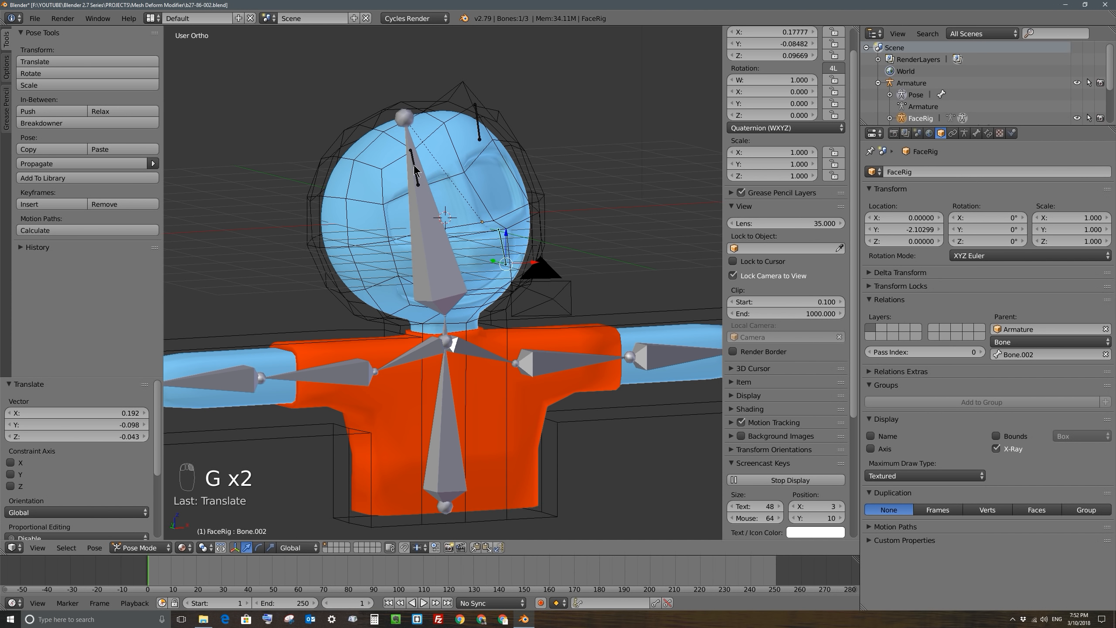
pyautogui.rightClick(417, 173)
pyautogui.press('g')
pyautogui.click(405, 200)
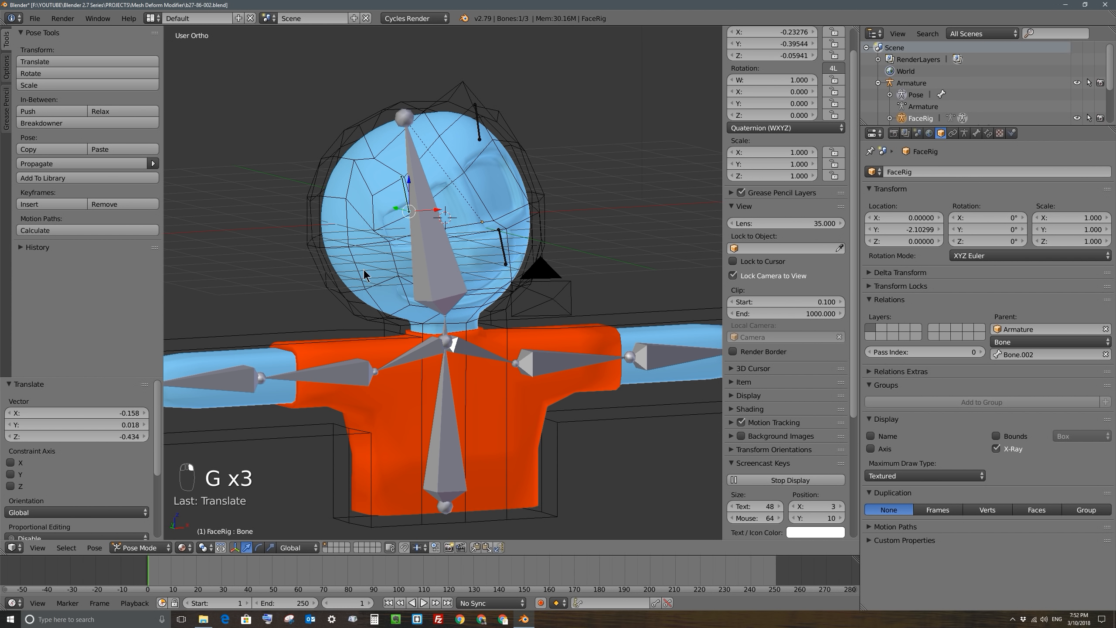
# Step: Hide the deformMesh cage and the large head bone of the body armature
pyautogui.rightClick(368, 123)
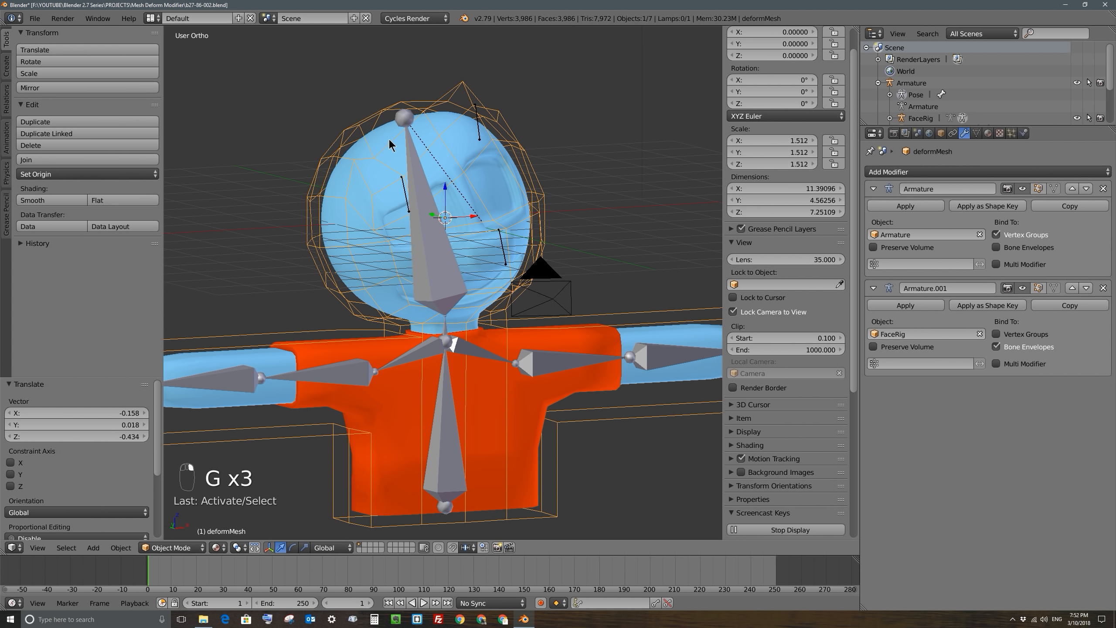
pyautogui.press('h')
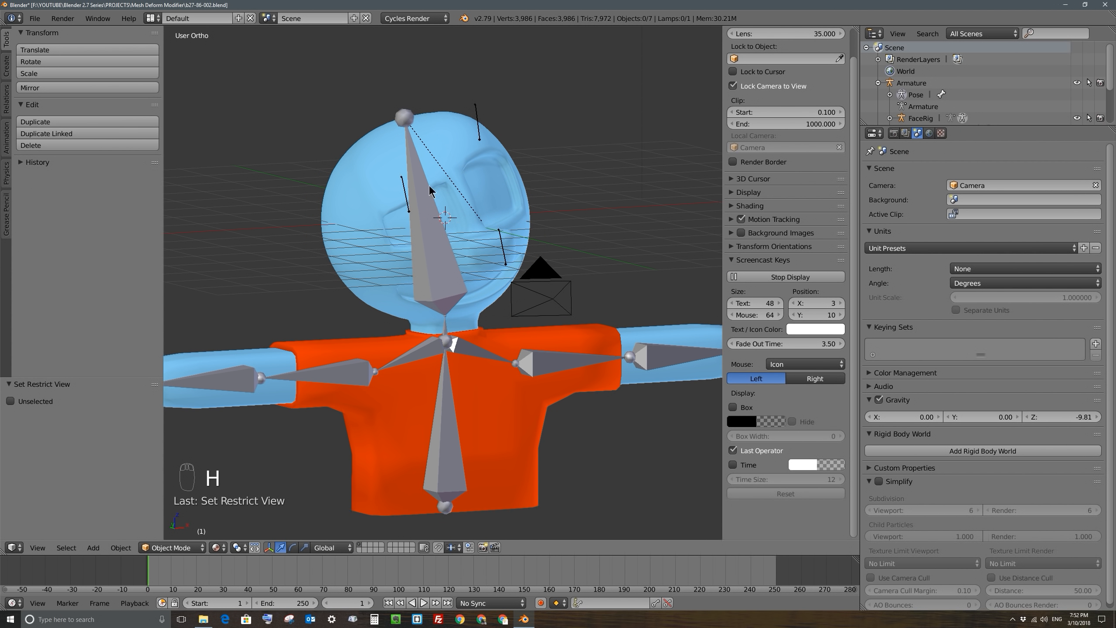
pyautogui.rightClick(428, 181)
pyautogui.press('h')
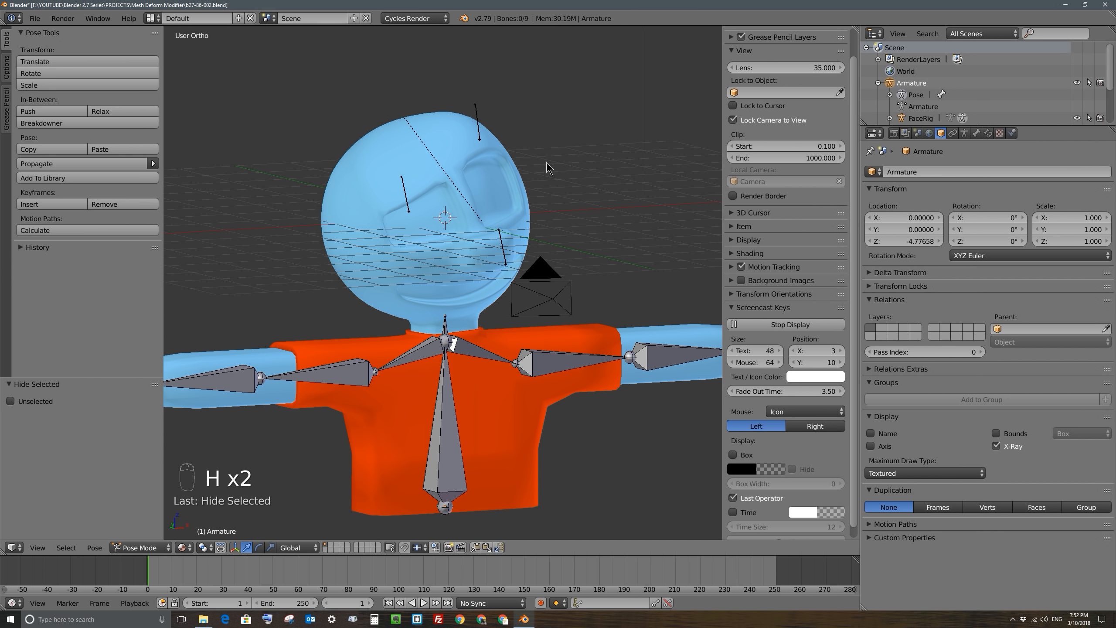
pyautogui.rightClick(470, 349)
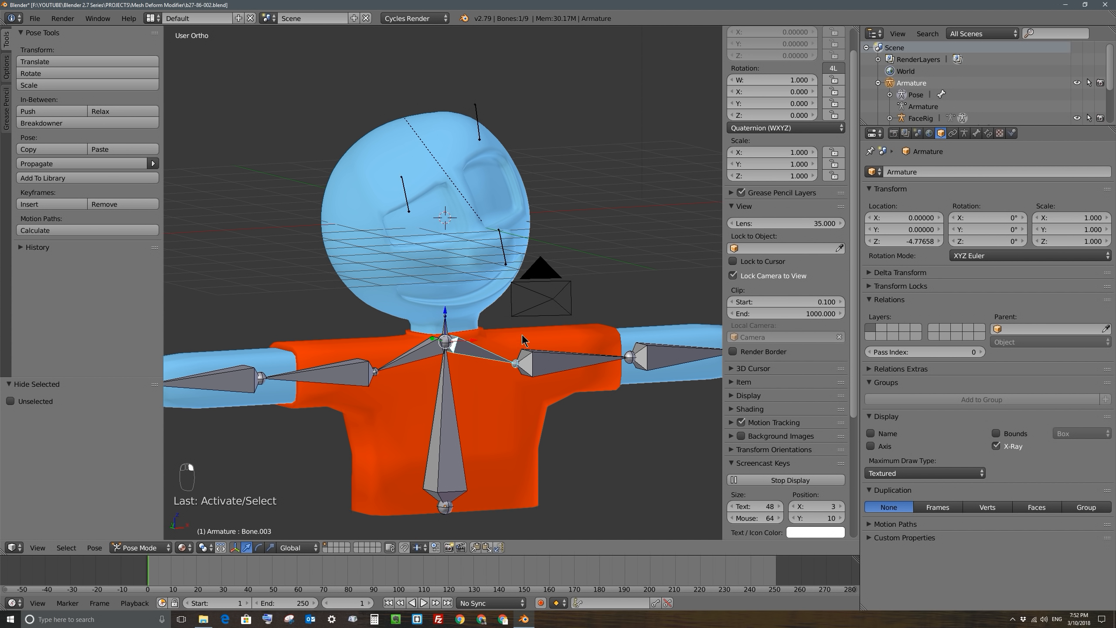
# Step: Raise the FaceRig bone named Bone by about 0.48 to reshape the eye area
pyautogui.rightClick(405, 189)
pyautogui.press('g')
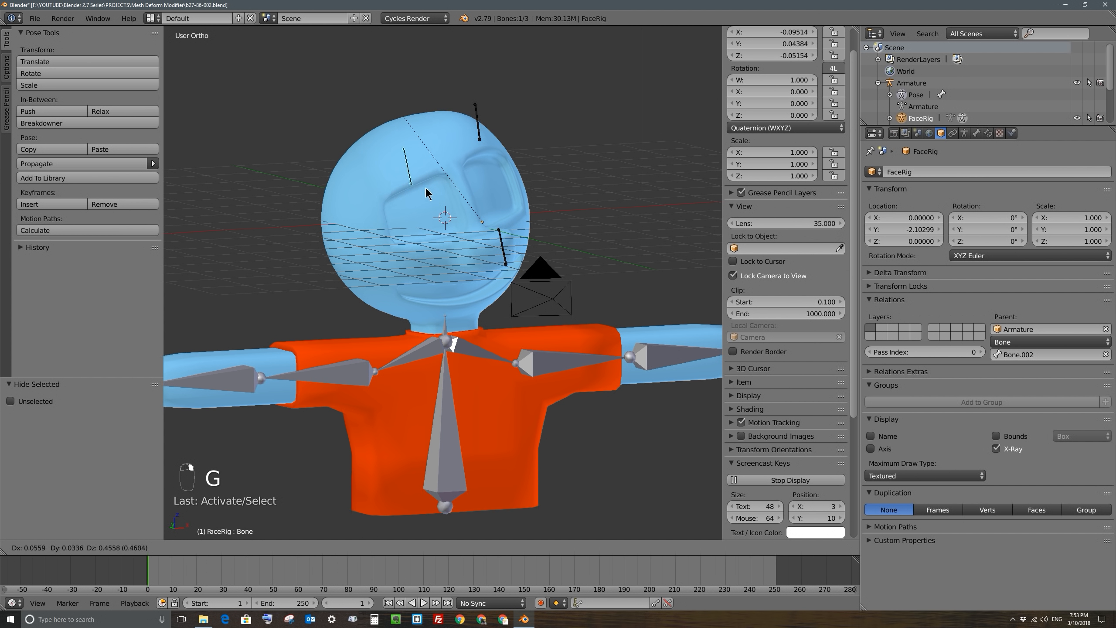
pyautogui.click(417, 194)
# Step: Frame the whole character in the camera view, render the image, and inspect the deformed face and shirt up close
pyautogui.press('KP_0')
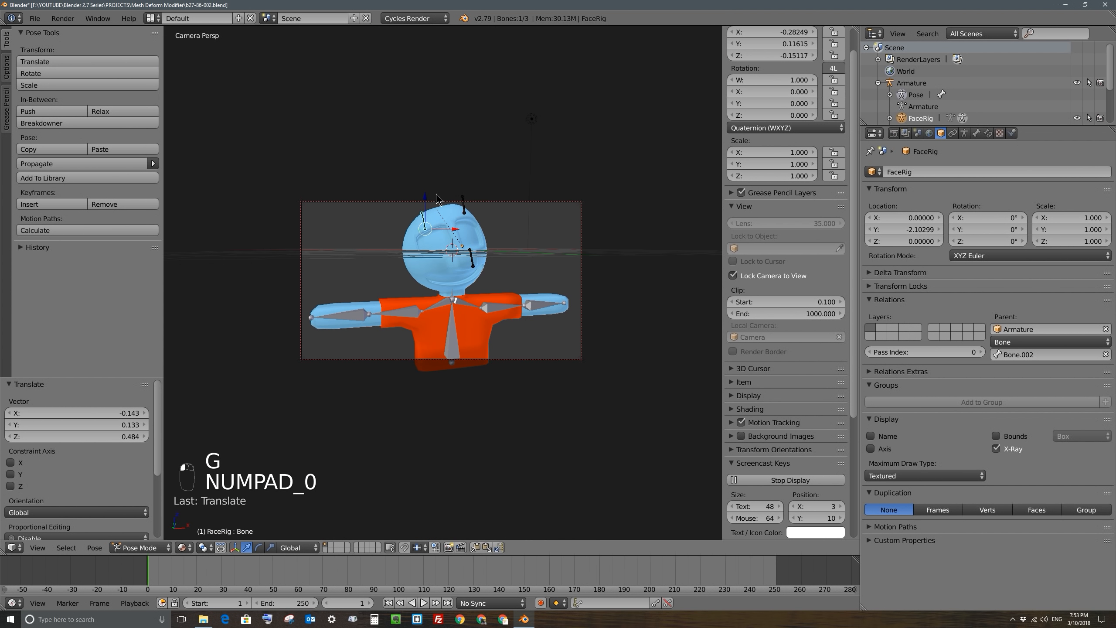
pyautogui.scroll(-2, 471, 200)
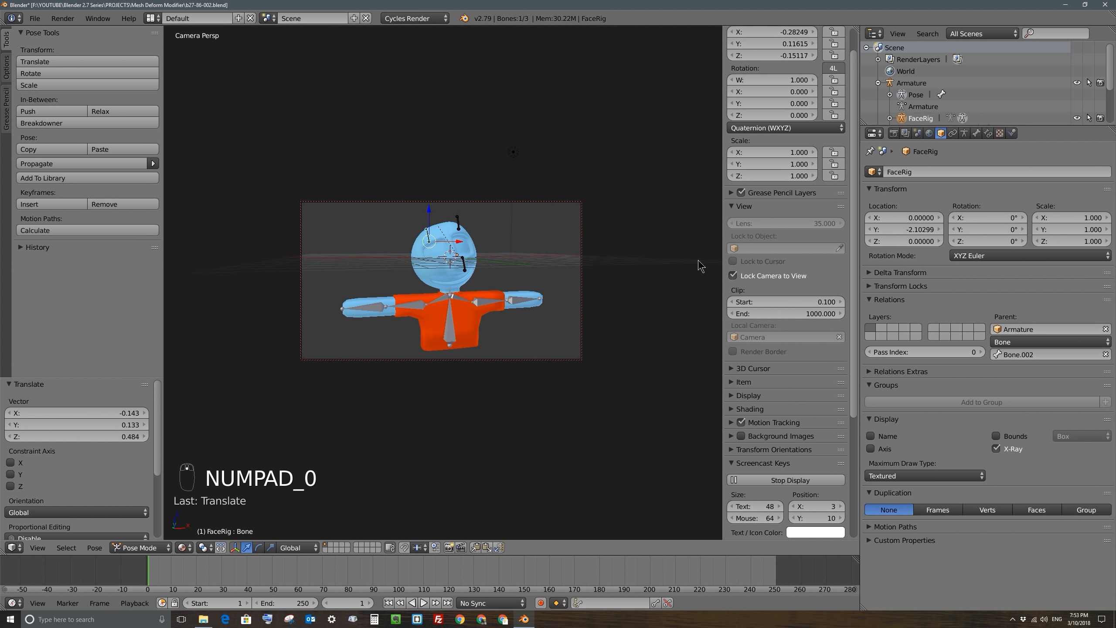
pyautogui.click(893, 133)
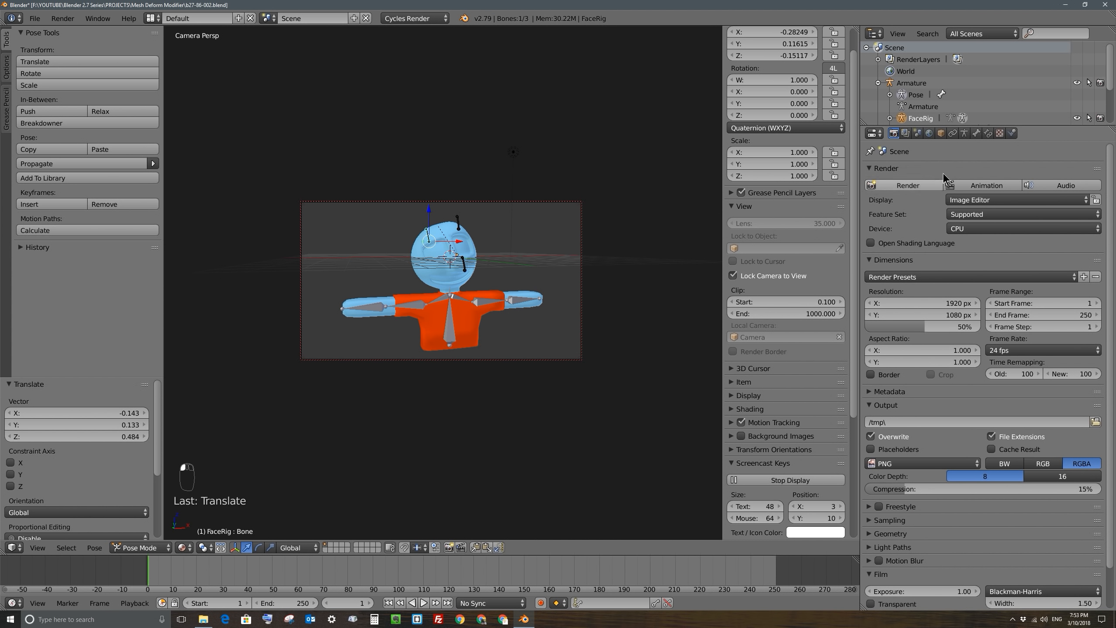
pyautogui.click(923, 189)
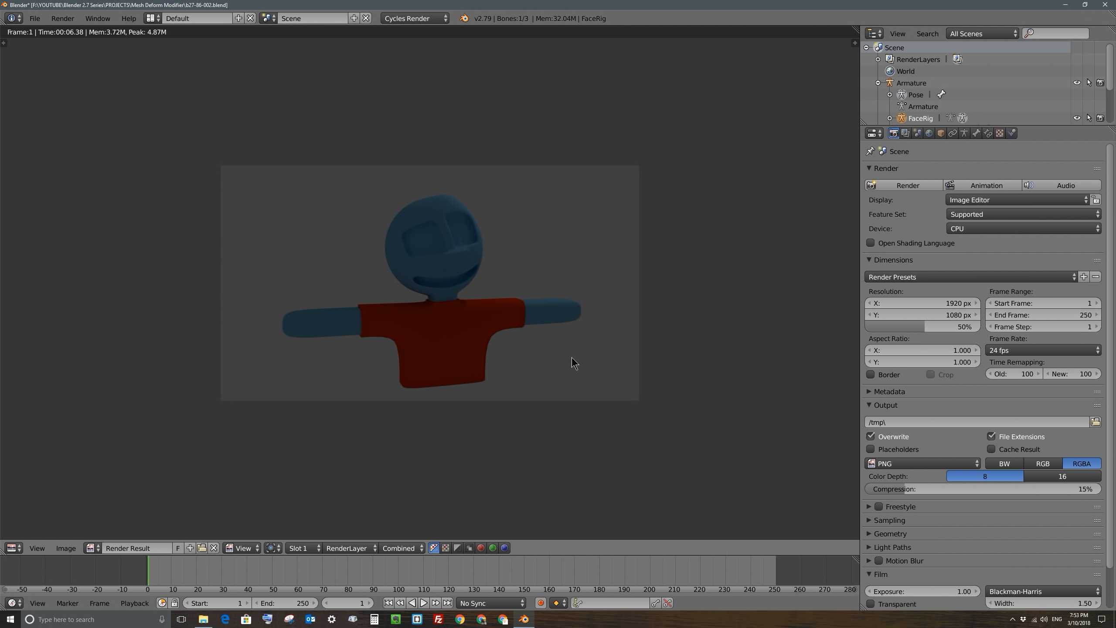
pyautogui.scroll(3, 731, 310)
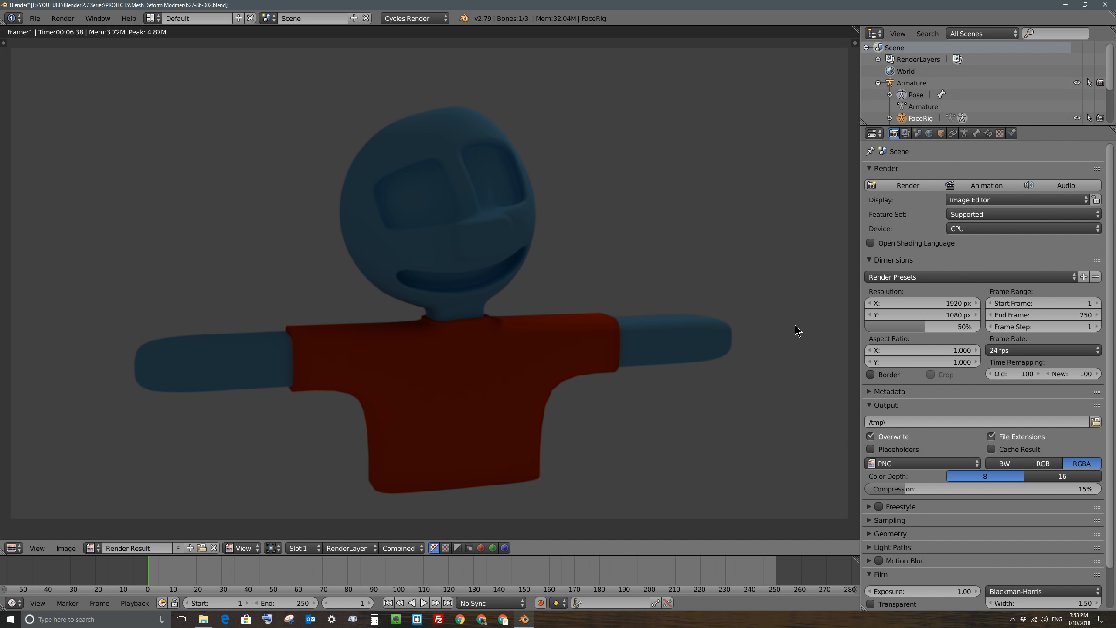